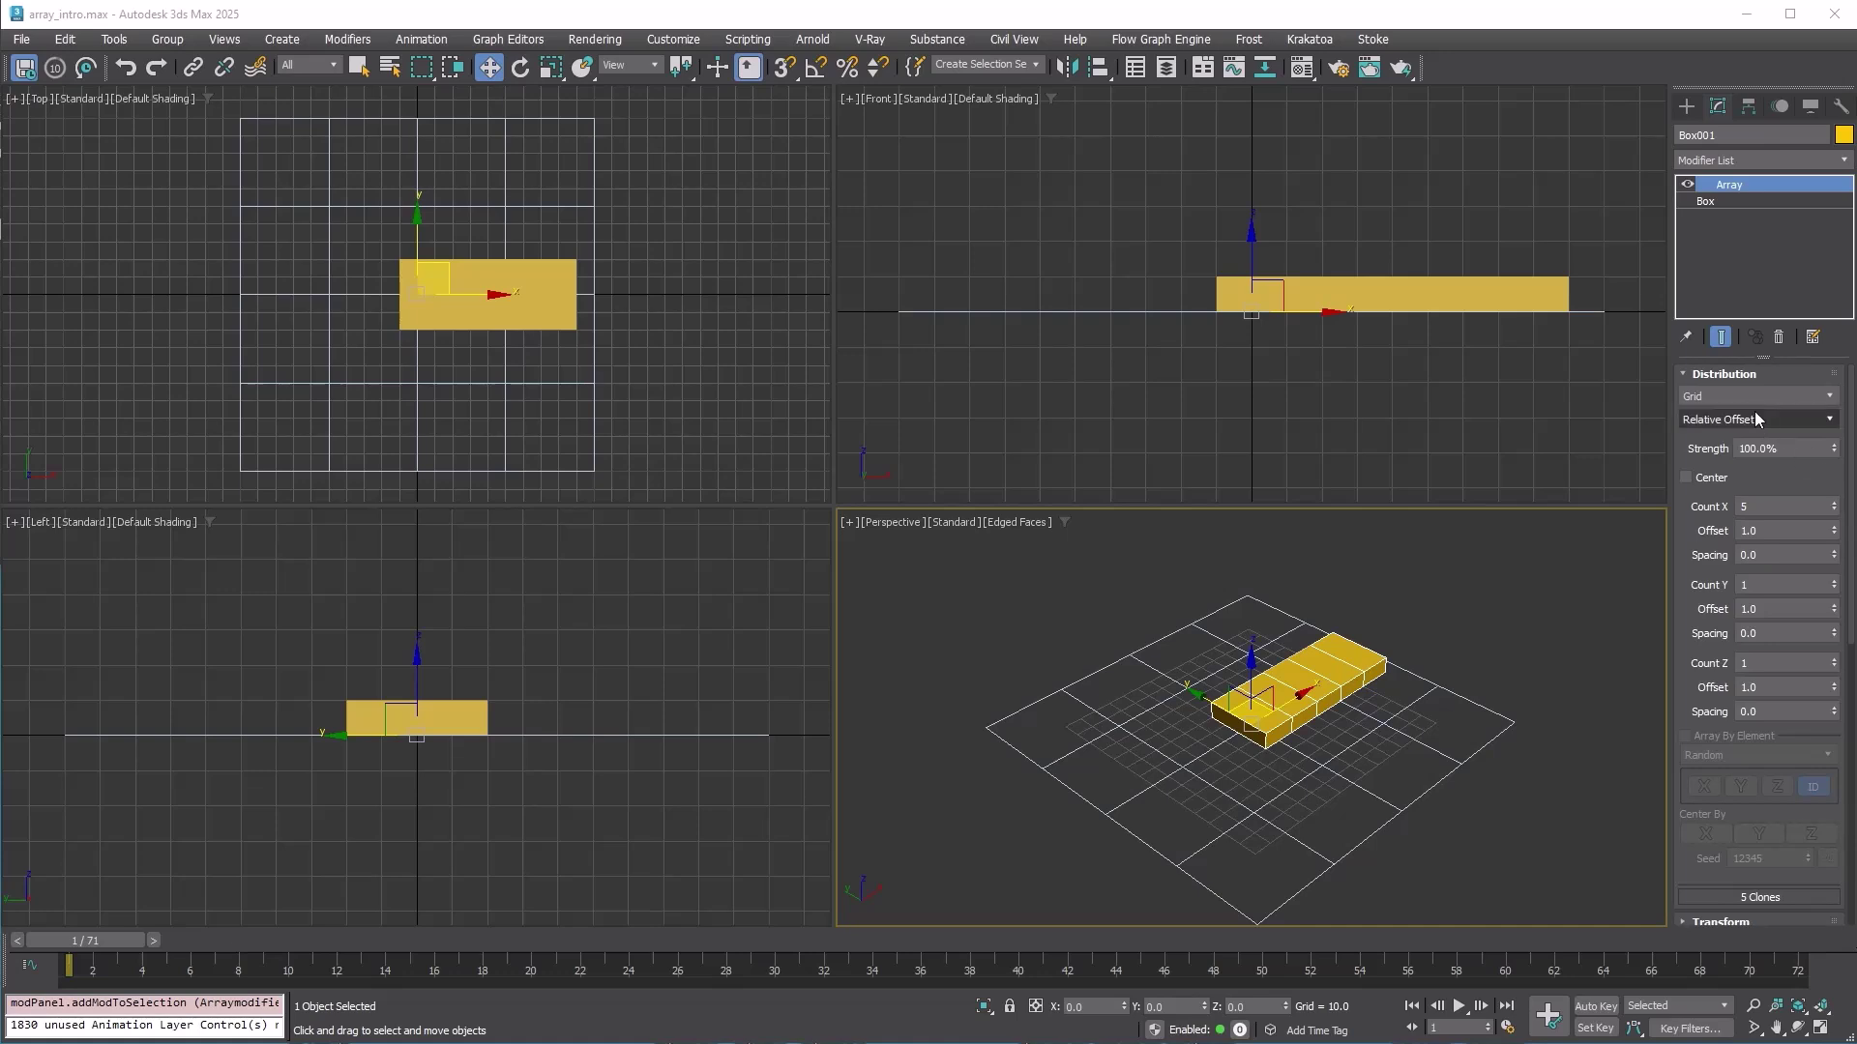
# Apply an Array modifier to Box001 with Count X 5, keeping Grid distribution.
pyautogui.click(1747, 396)
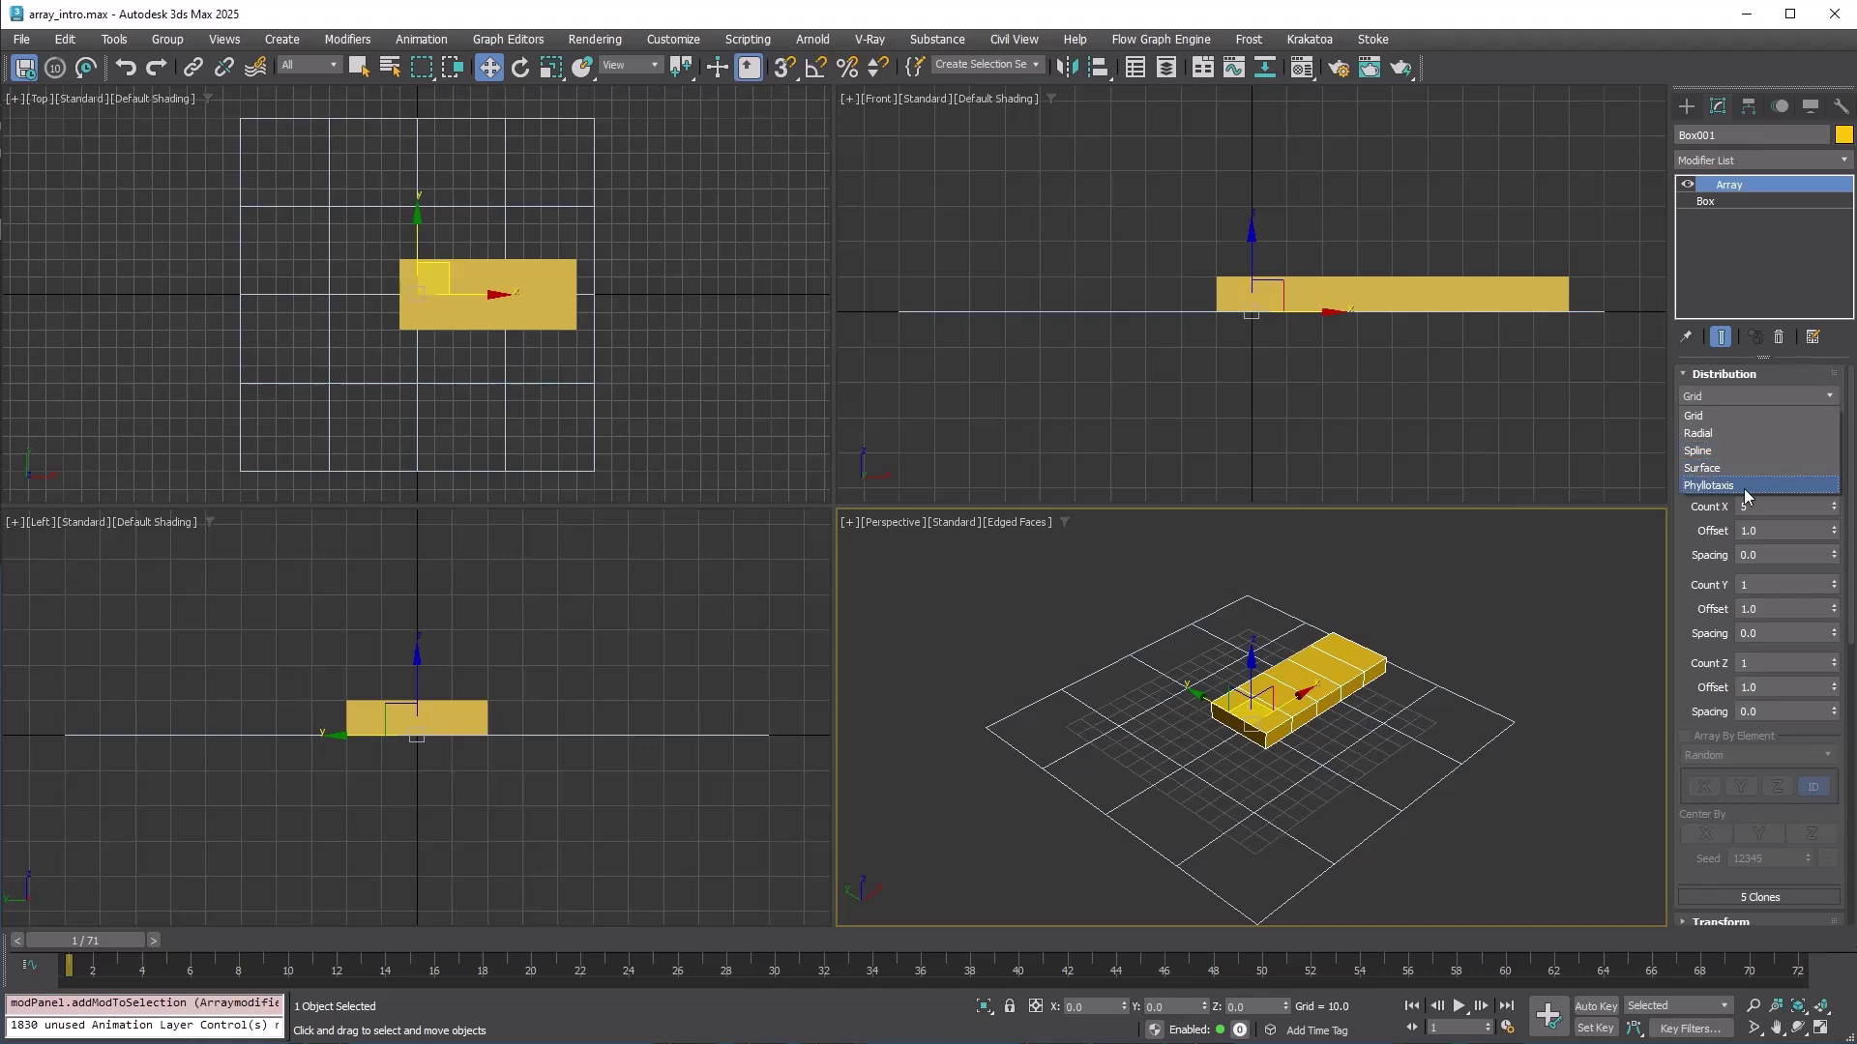
# Keep Grid distribution and spread the discs 8 by 6, viewed through PhysCamera001.
pyautogui.click(1740, 416)
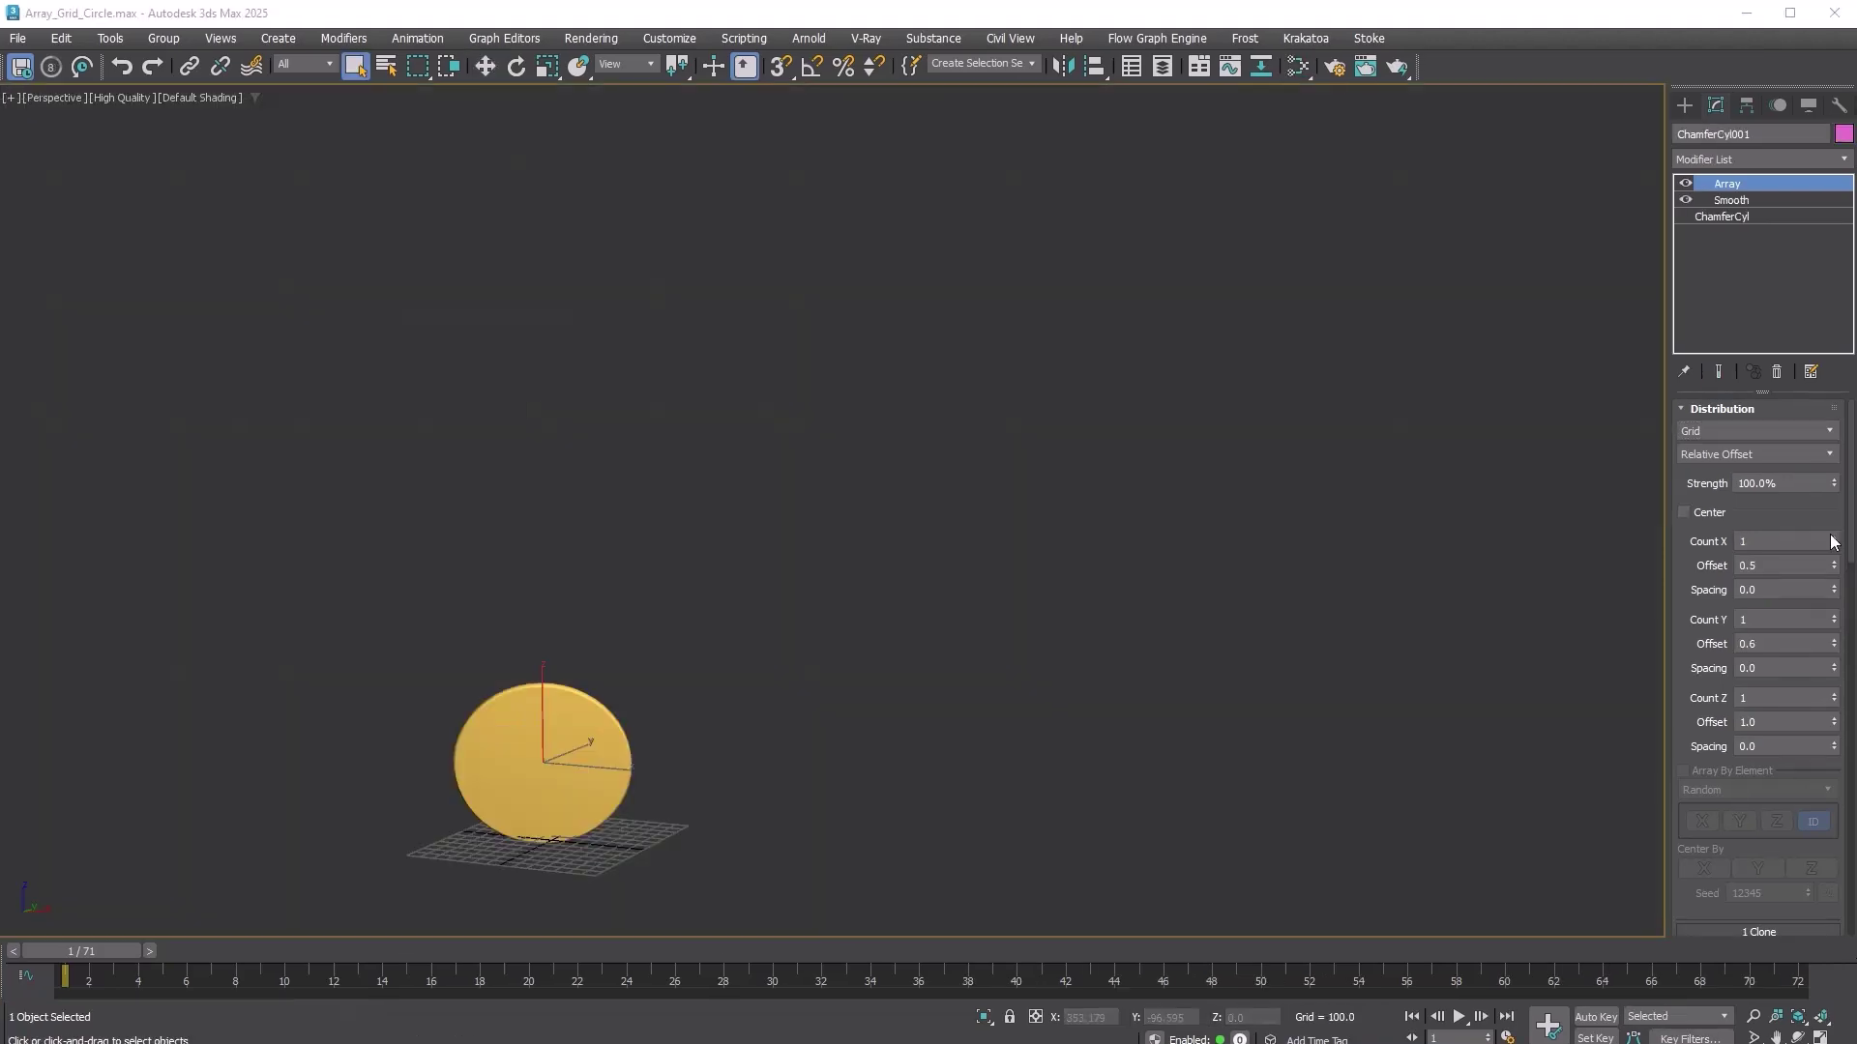
pyautogui.moveTo(1834, 544); pyautogui.dragTo(1828, 535)
pyautogui.moveTo(1835, 619); pyautogui.dragTo(1835, 627)
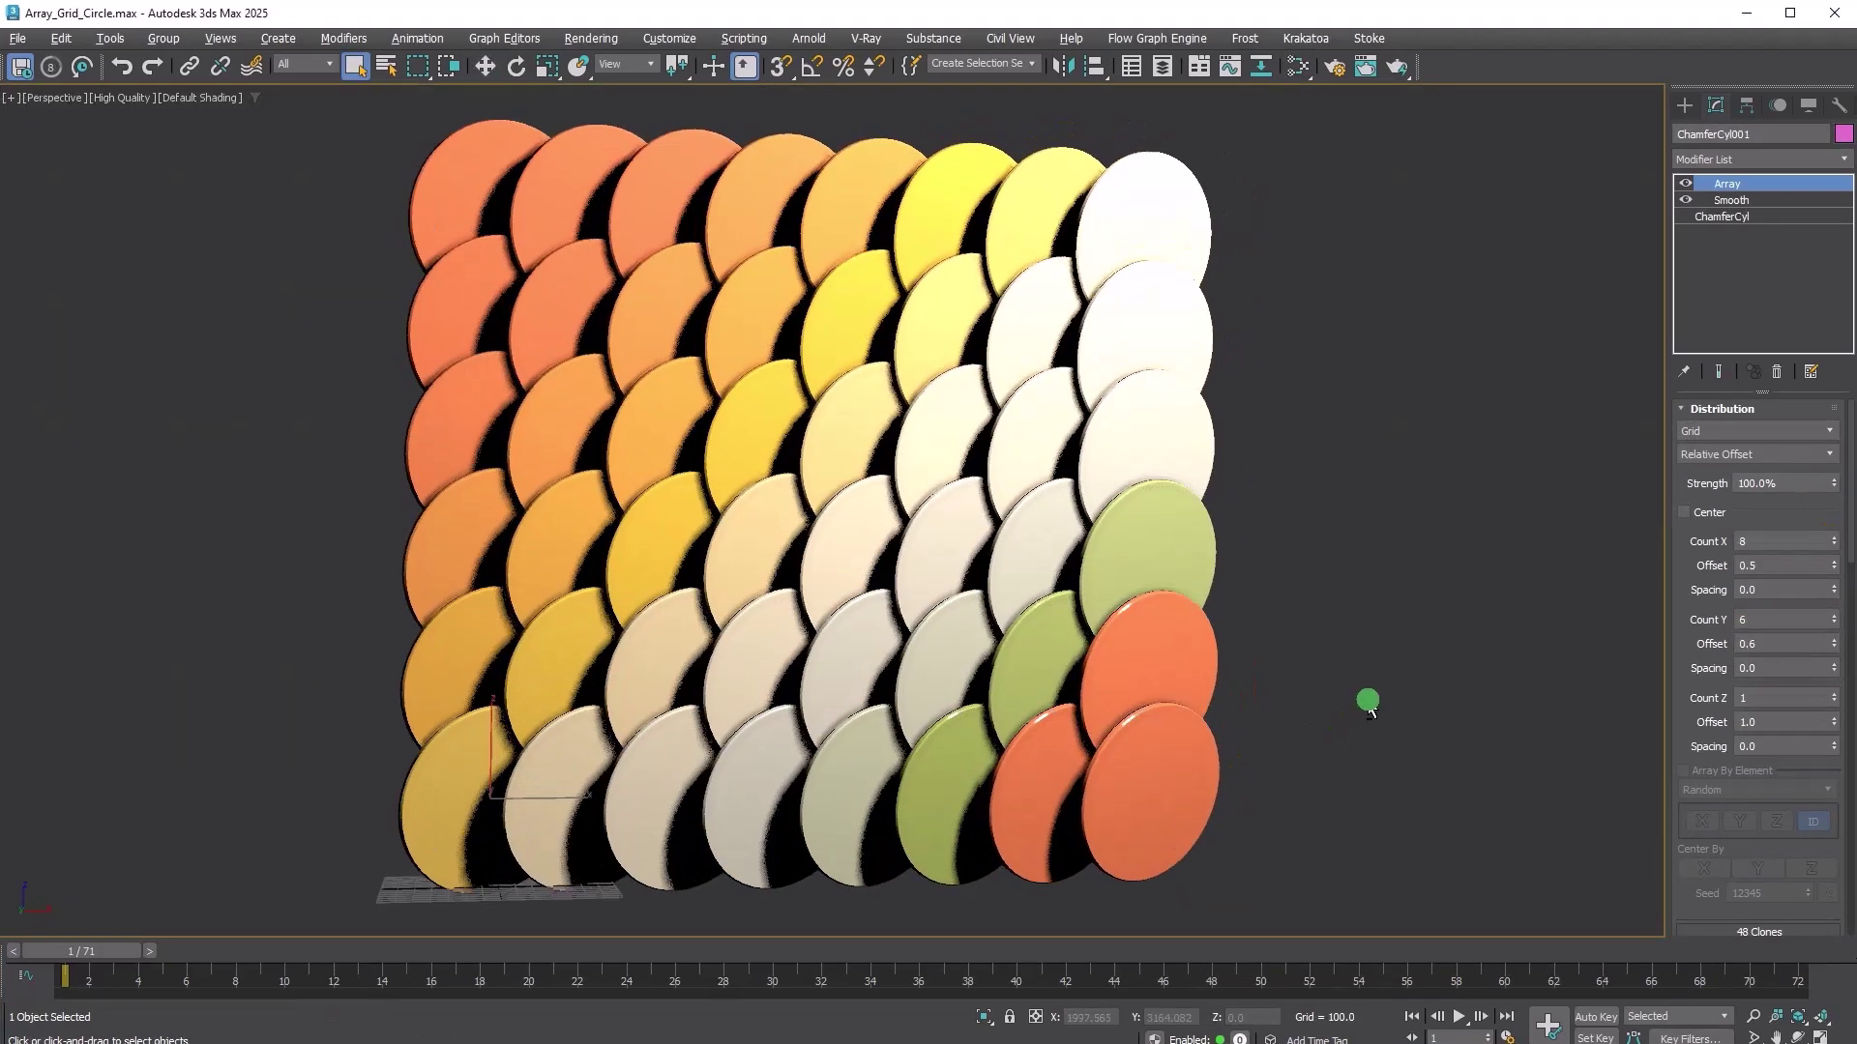
pyautogui.press('c')
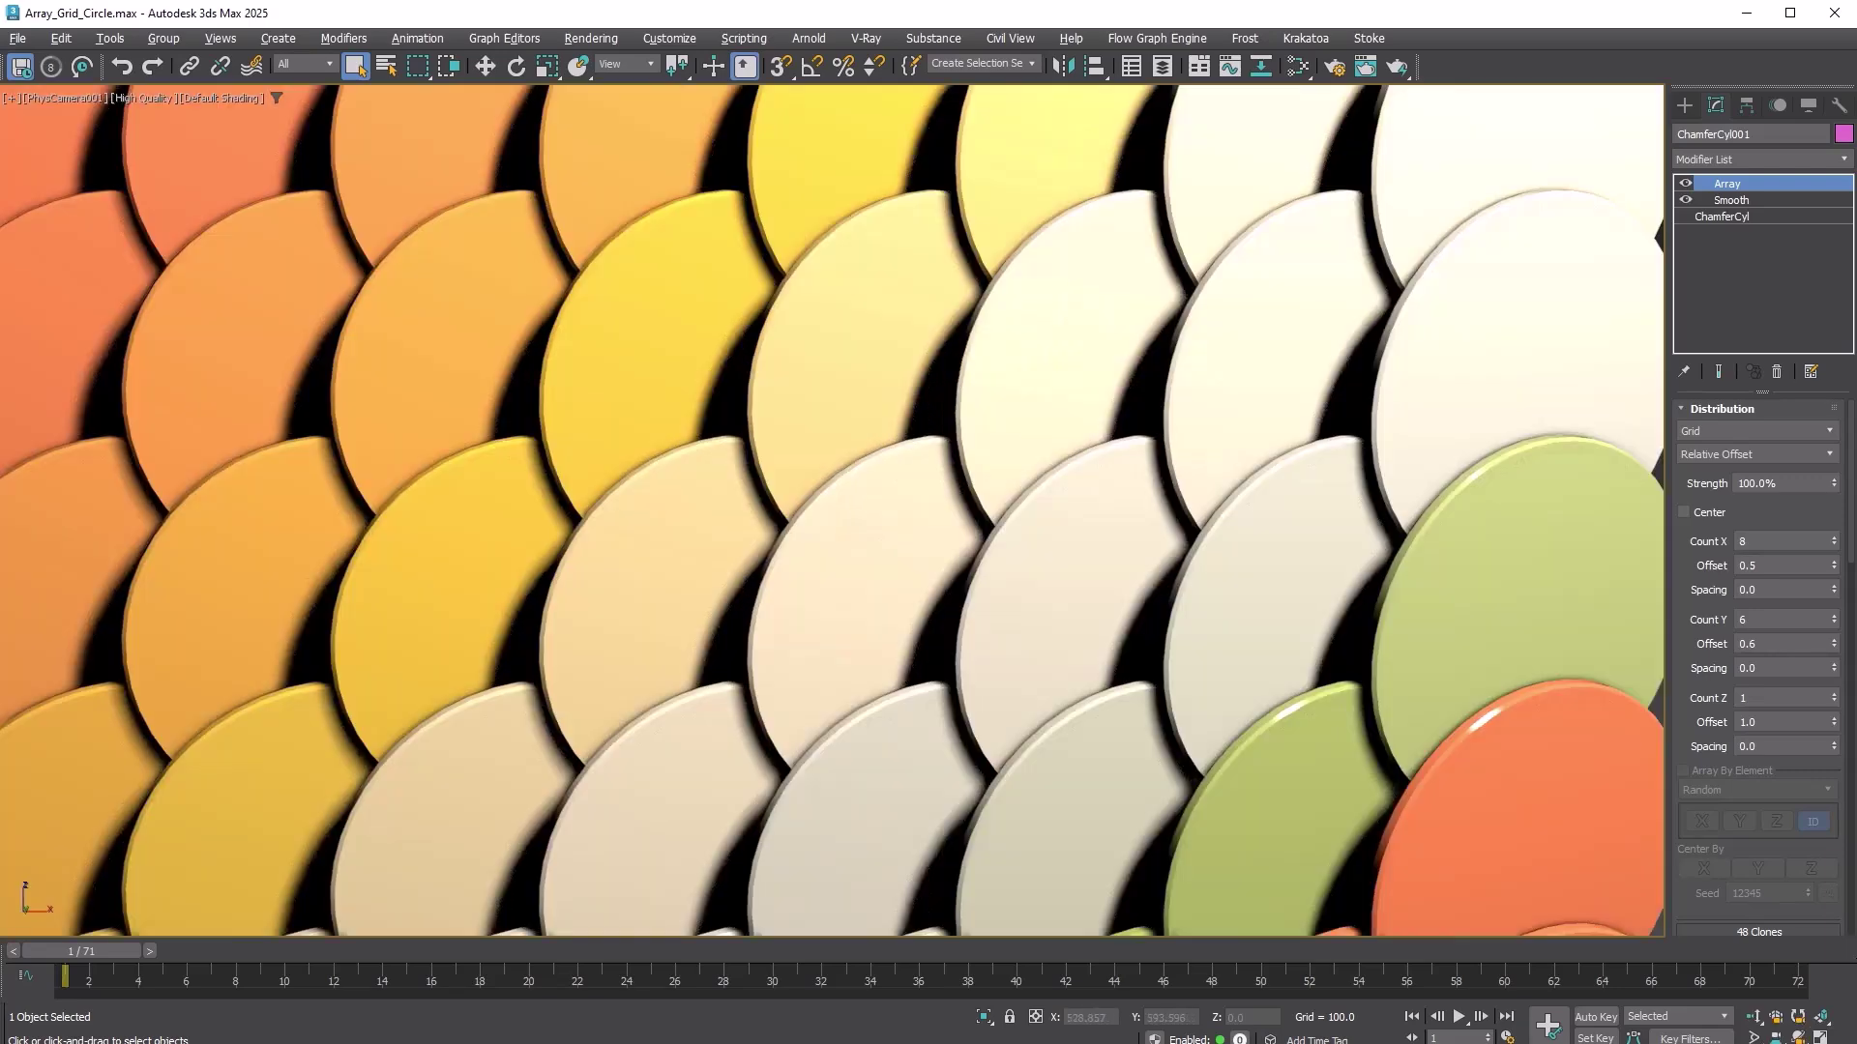
# Raise Box001's Count X so the row shows six boxes.
pyautogui.click(1836, 499)
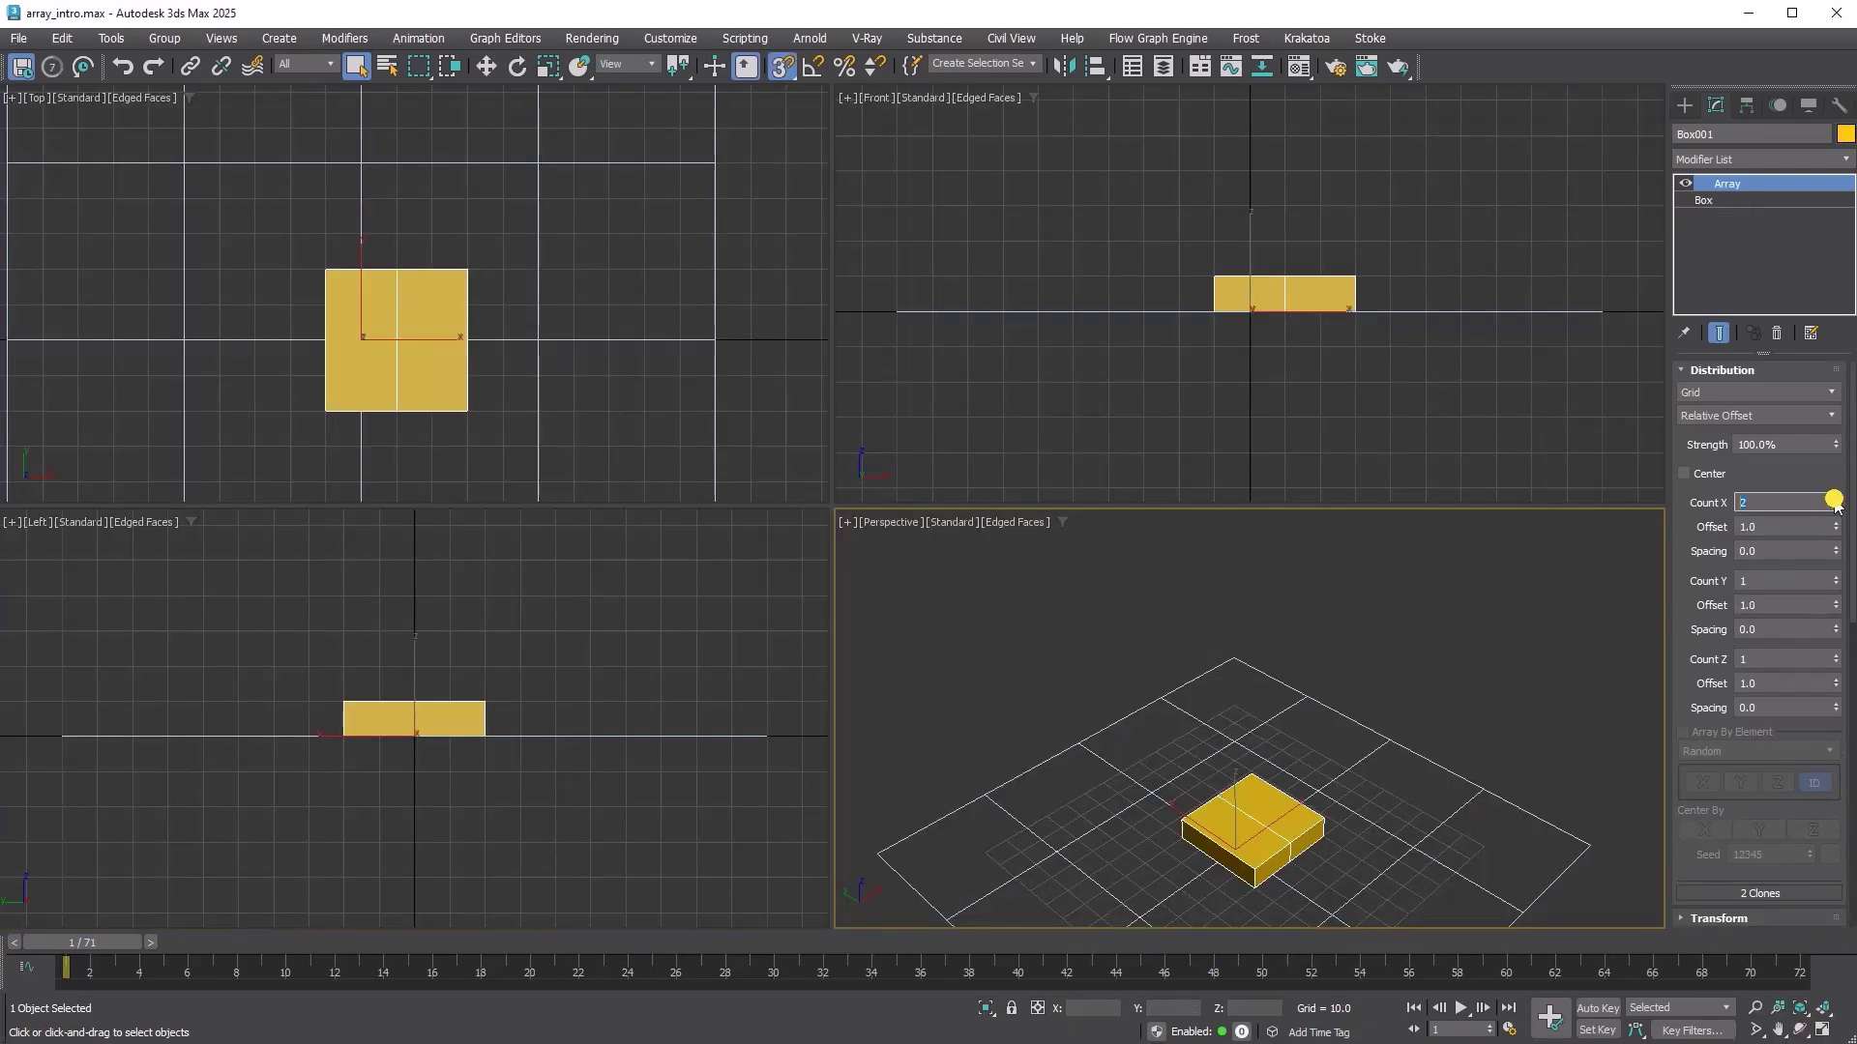
pyautogui.click(1836, 499)
pyautogui.click(1835, 499)
pyautogui.click(1836, 499)
pyautogui.click(1835, 499)
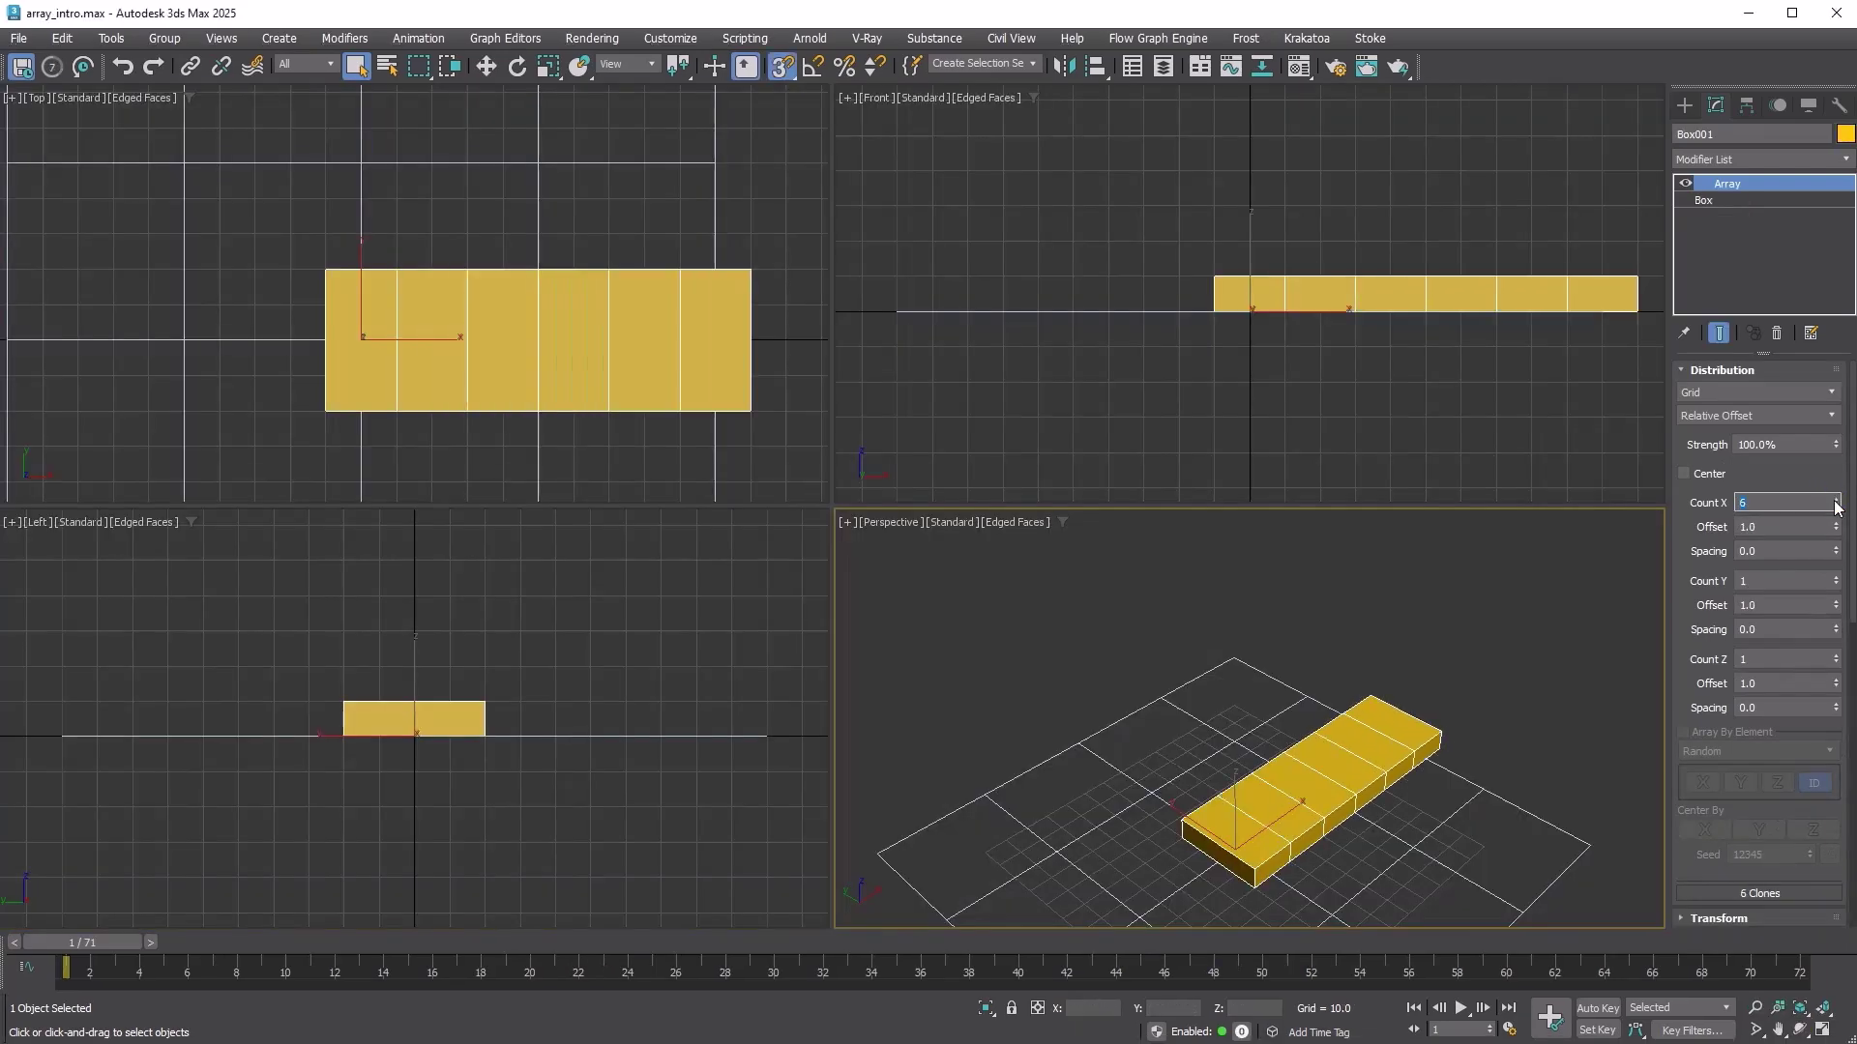
# Raise Count Y to 4 and Count Z to 8, building a 6×4×8 block of boxes.
pyautogui.click(1835, 578)
pyautogui.click(1835, 577)
pyautogui.click(1836, 577)
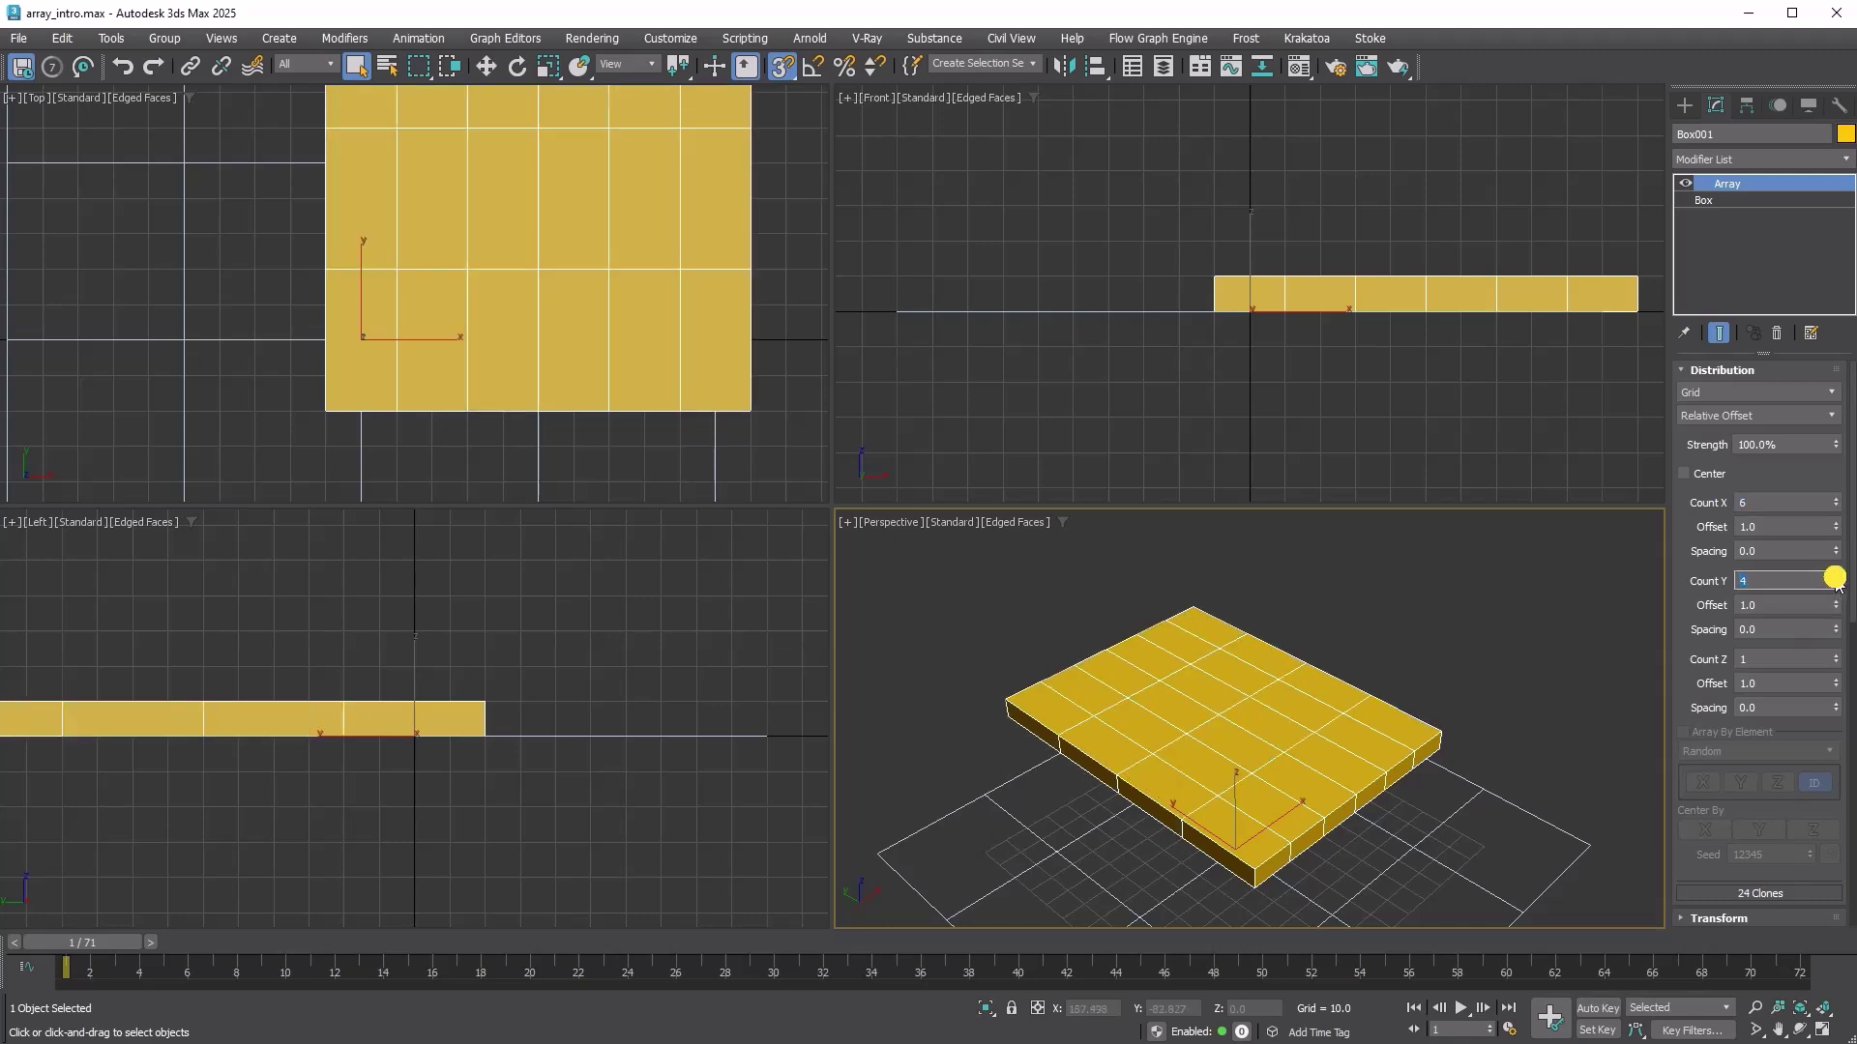
pyautogui.click(1835, 656)
pyautogui.click(1836, 656)
pyautogui.click(1835, 655)
pyautogui.click(1836, 655)
pyautogui.click(1835, 655)
pyautogui.click(1836, 656)
pyautogui.click(1835, 656)
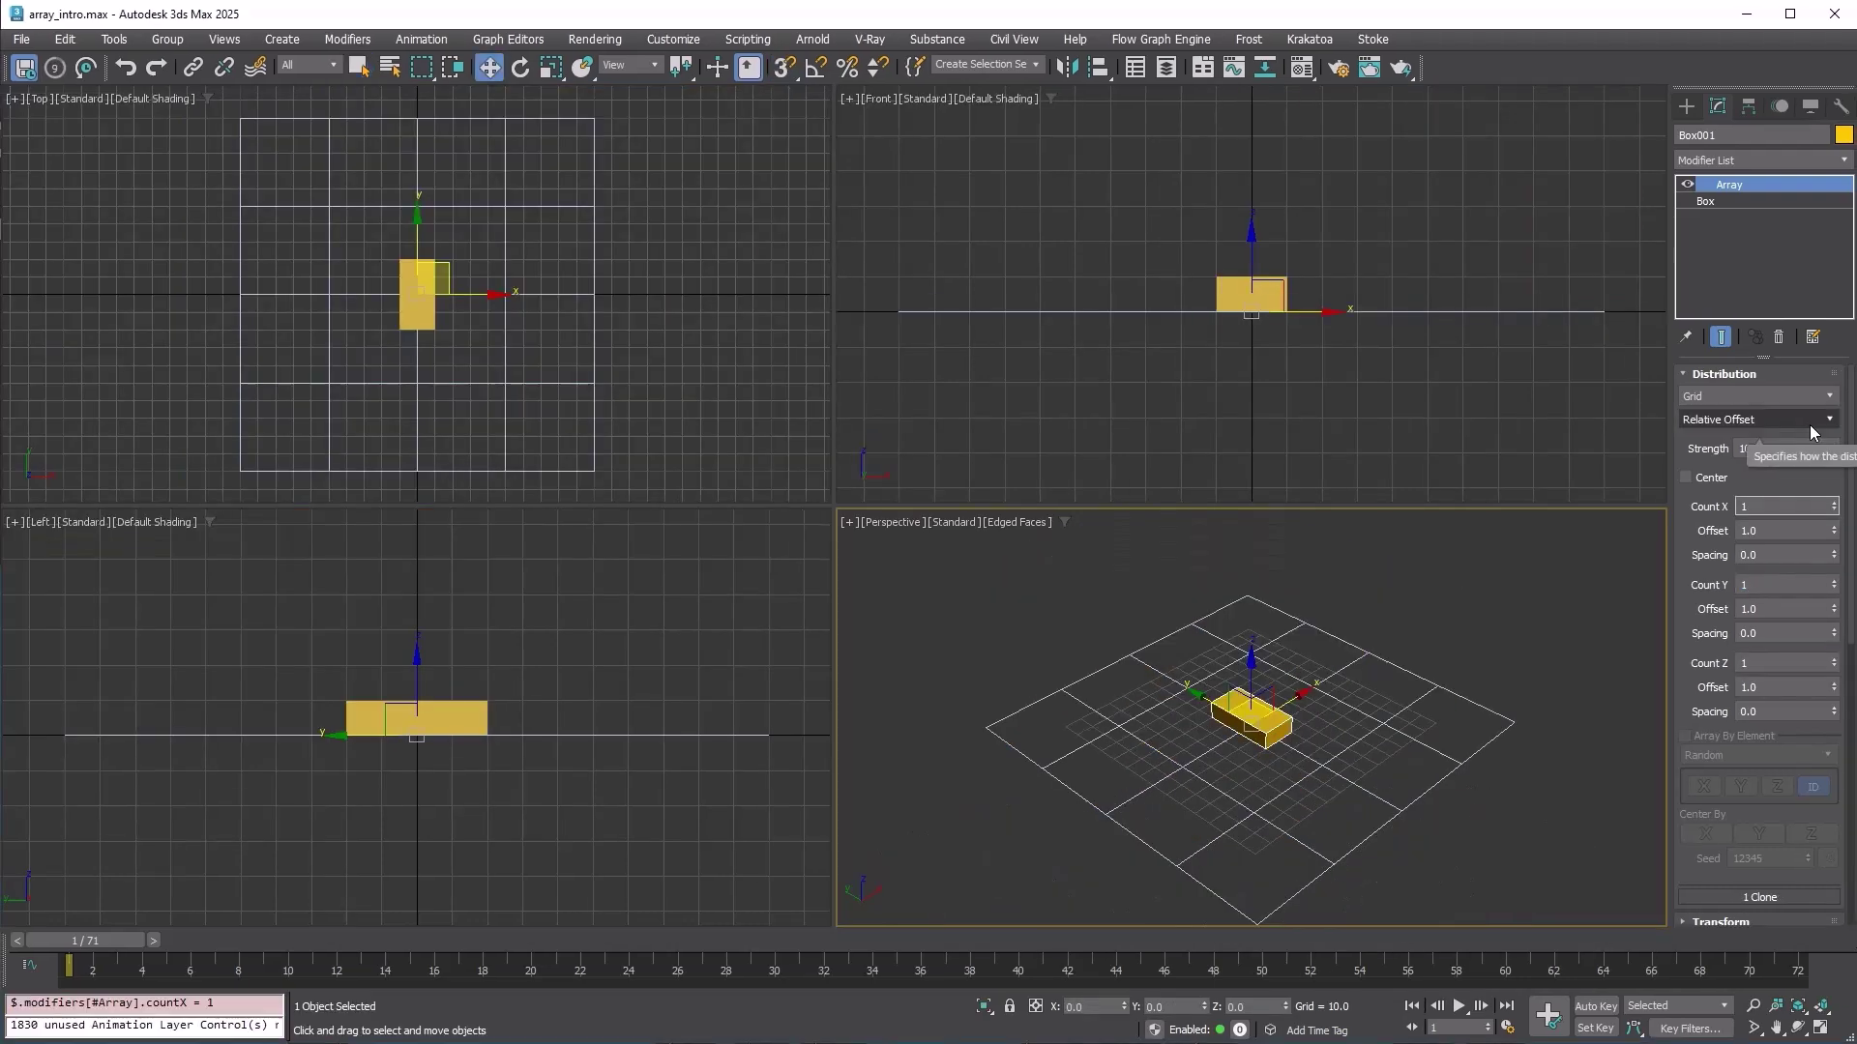
pyautogui.click(1811, 422)
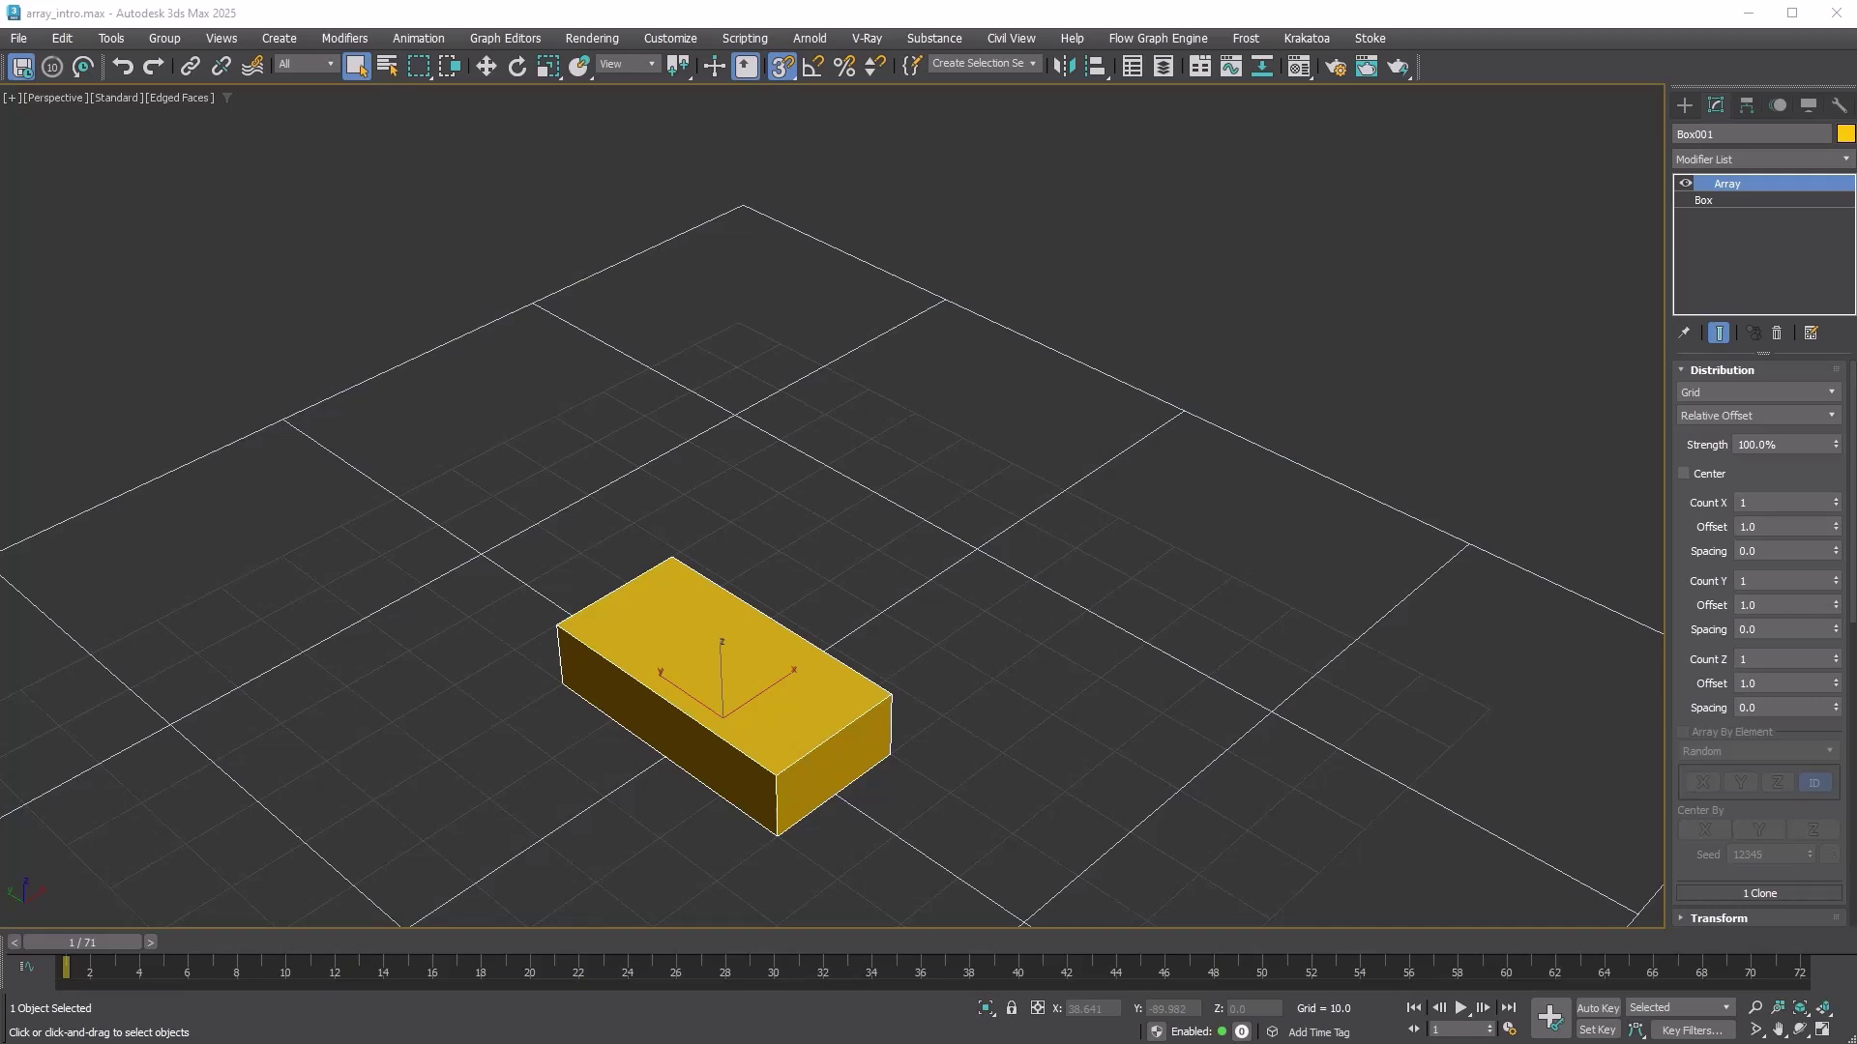
# Set Offset X to 2 with Count X 2, then widen the base box to see gaps scale.
pyautogui.doubleClick(1760, 527)
pyautogui.write('2')
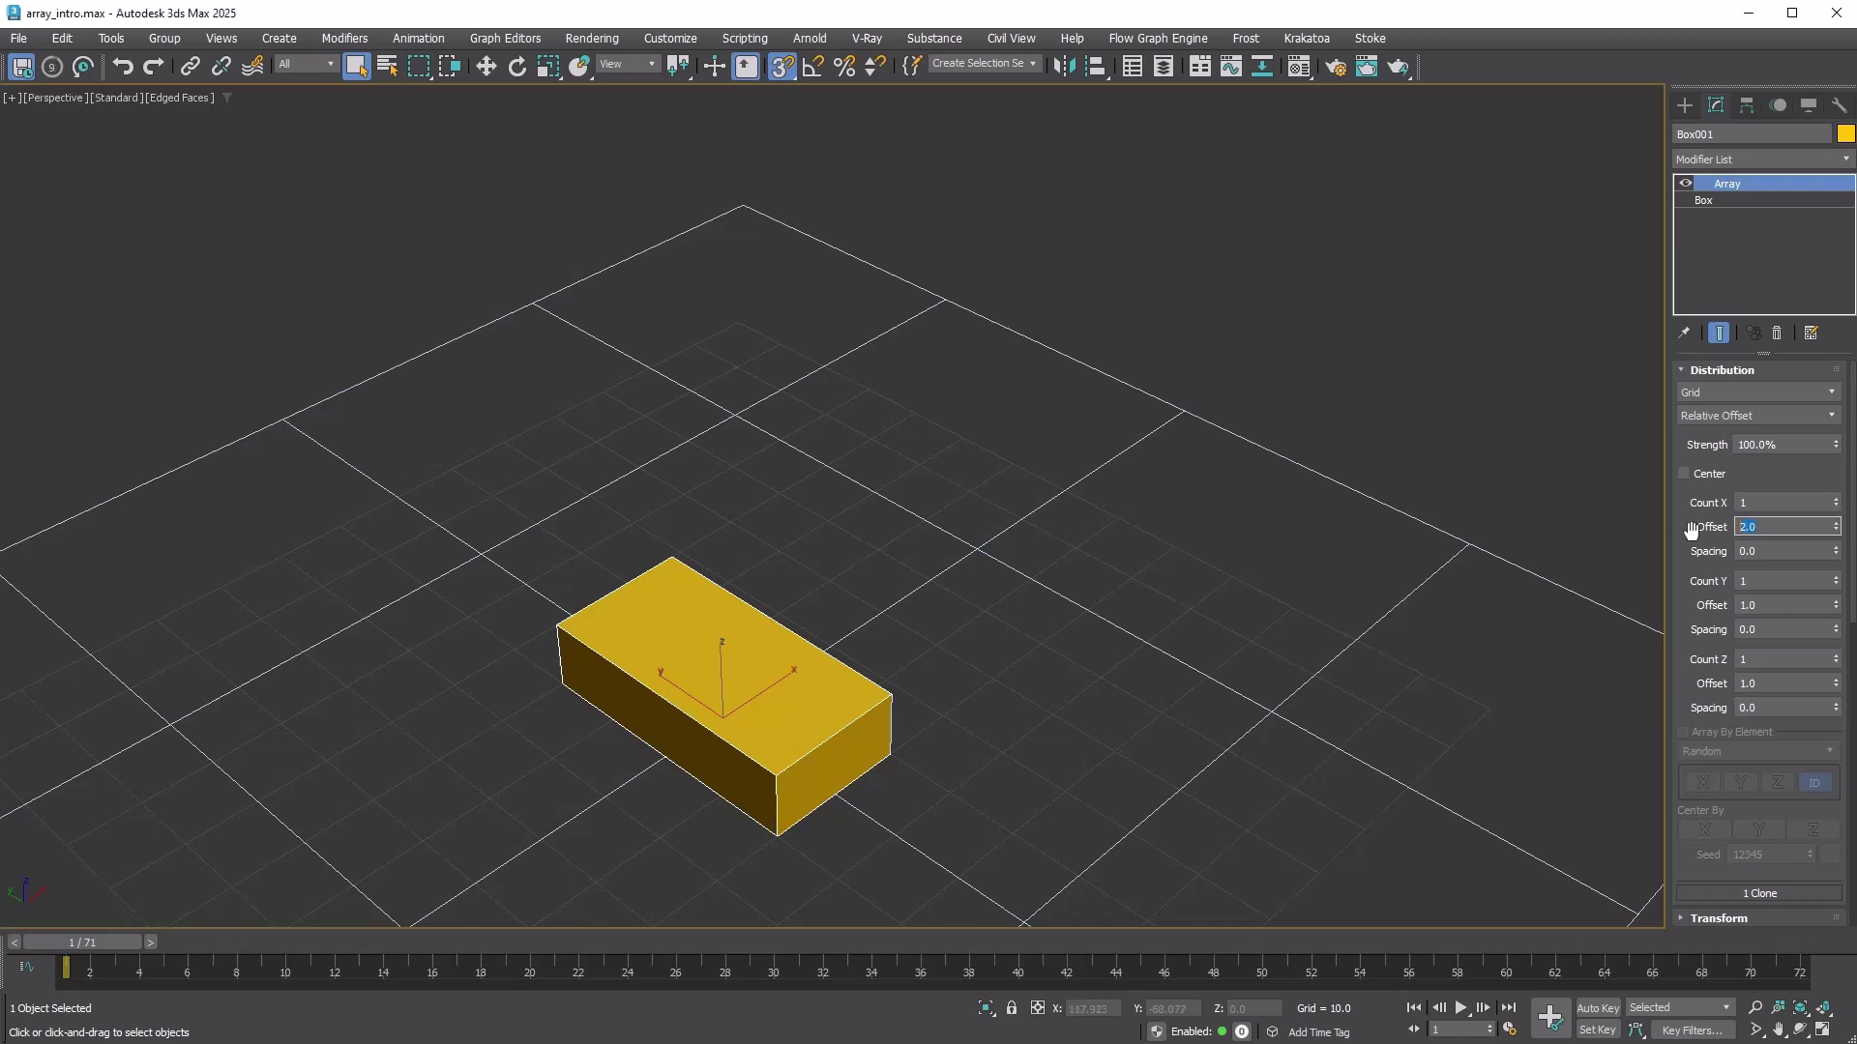
pyautogui.click(1836, 499)
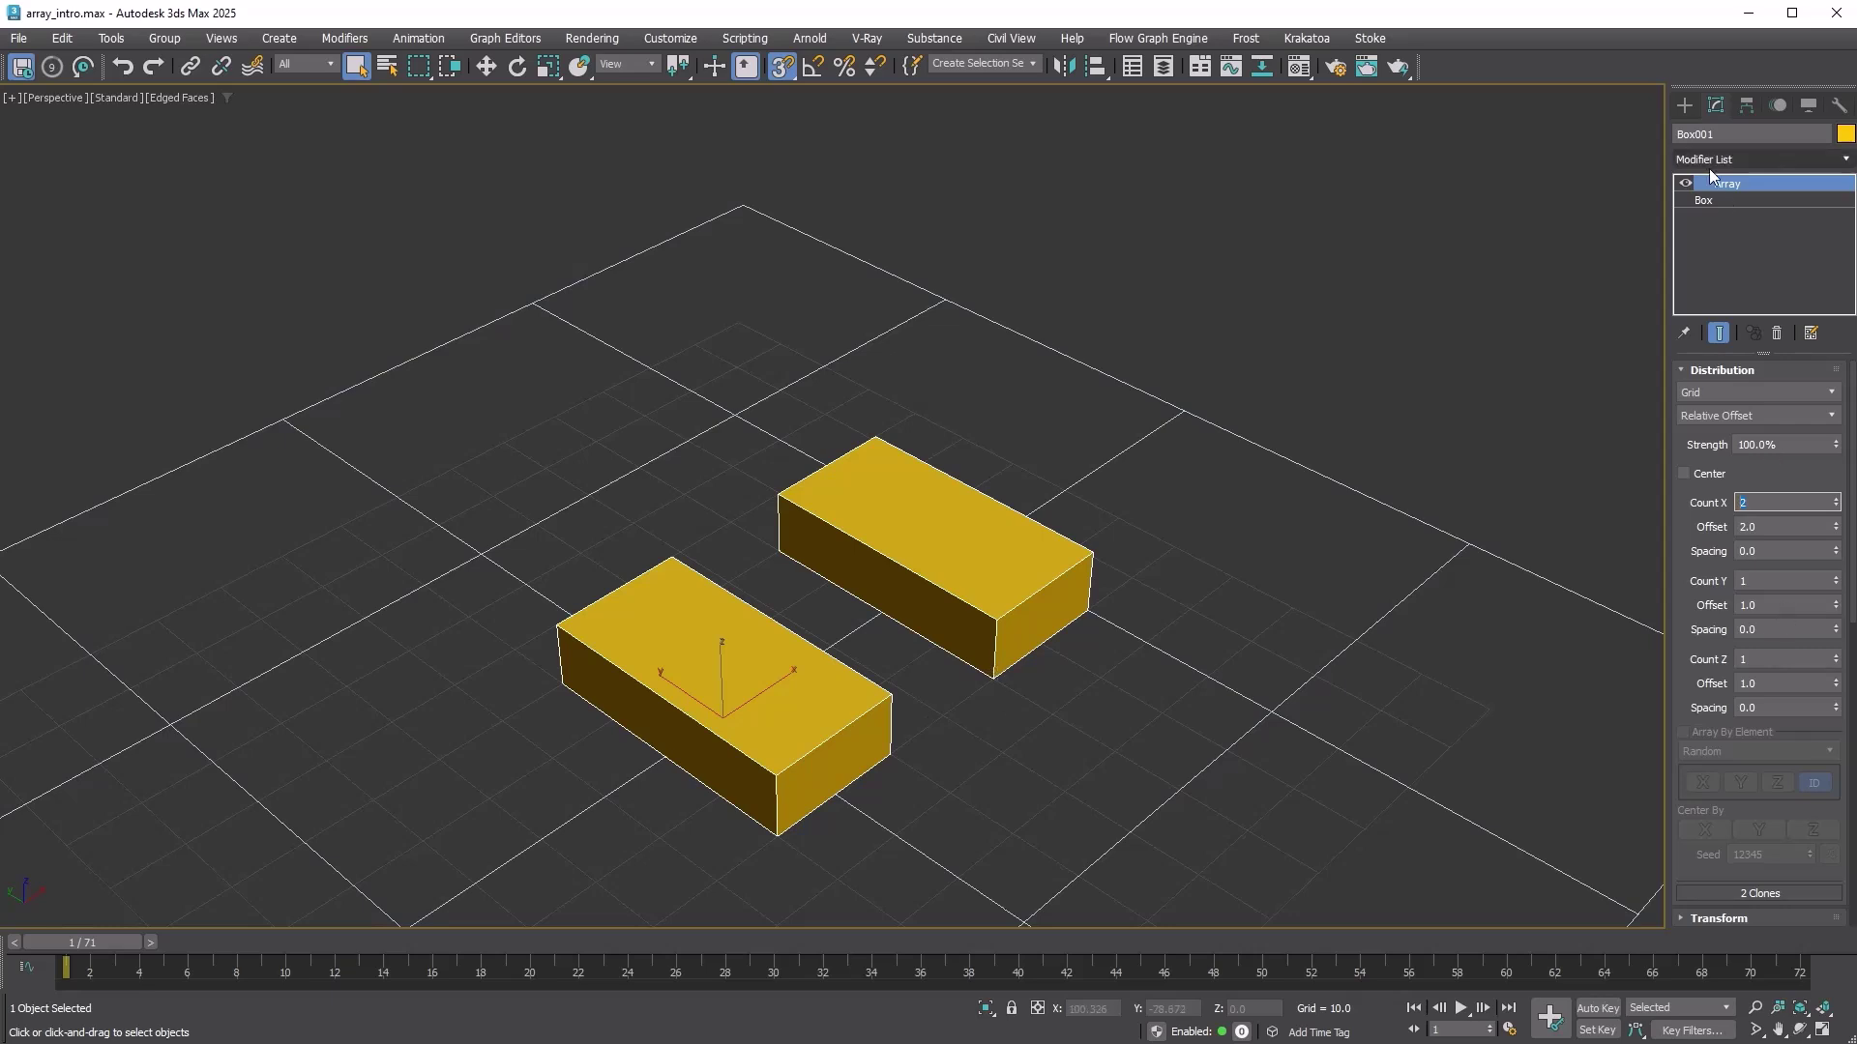
pyautogui.click(1703, 200)
pyautogui.moveTo(1818, 414); pyautogui.dragTo(1850, 221)
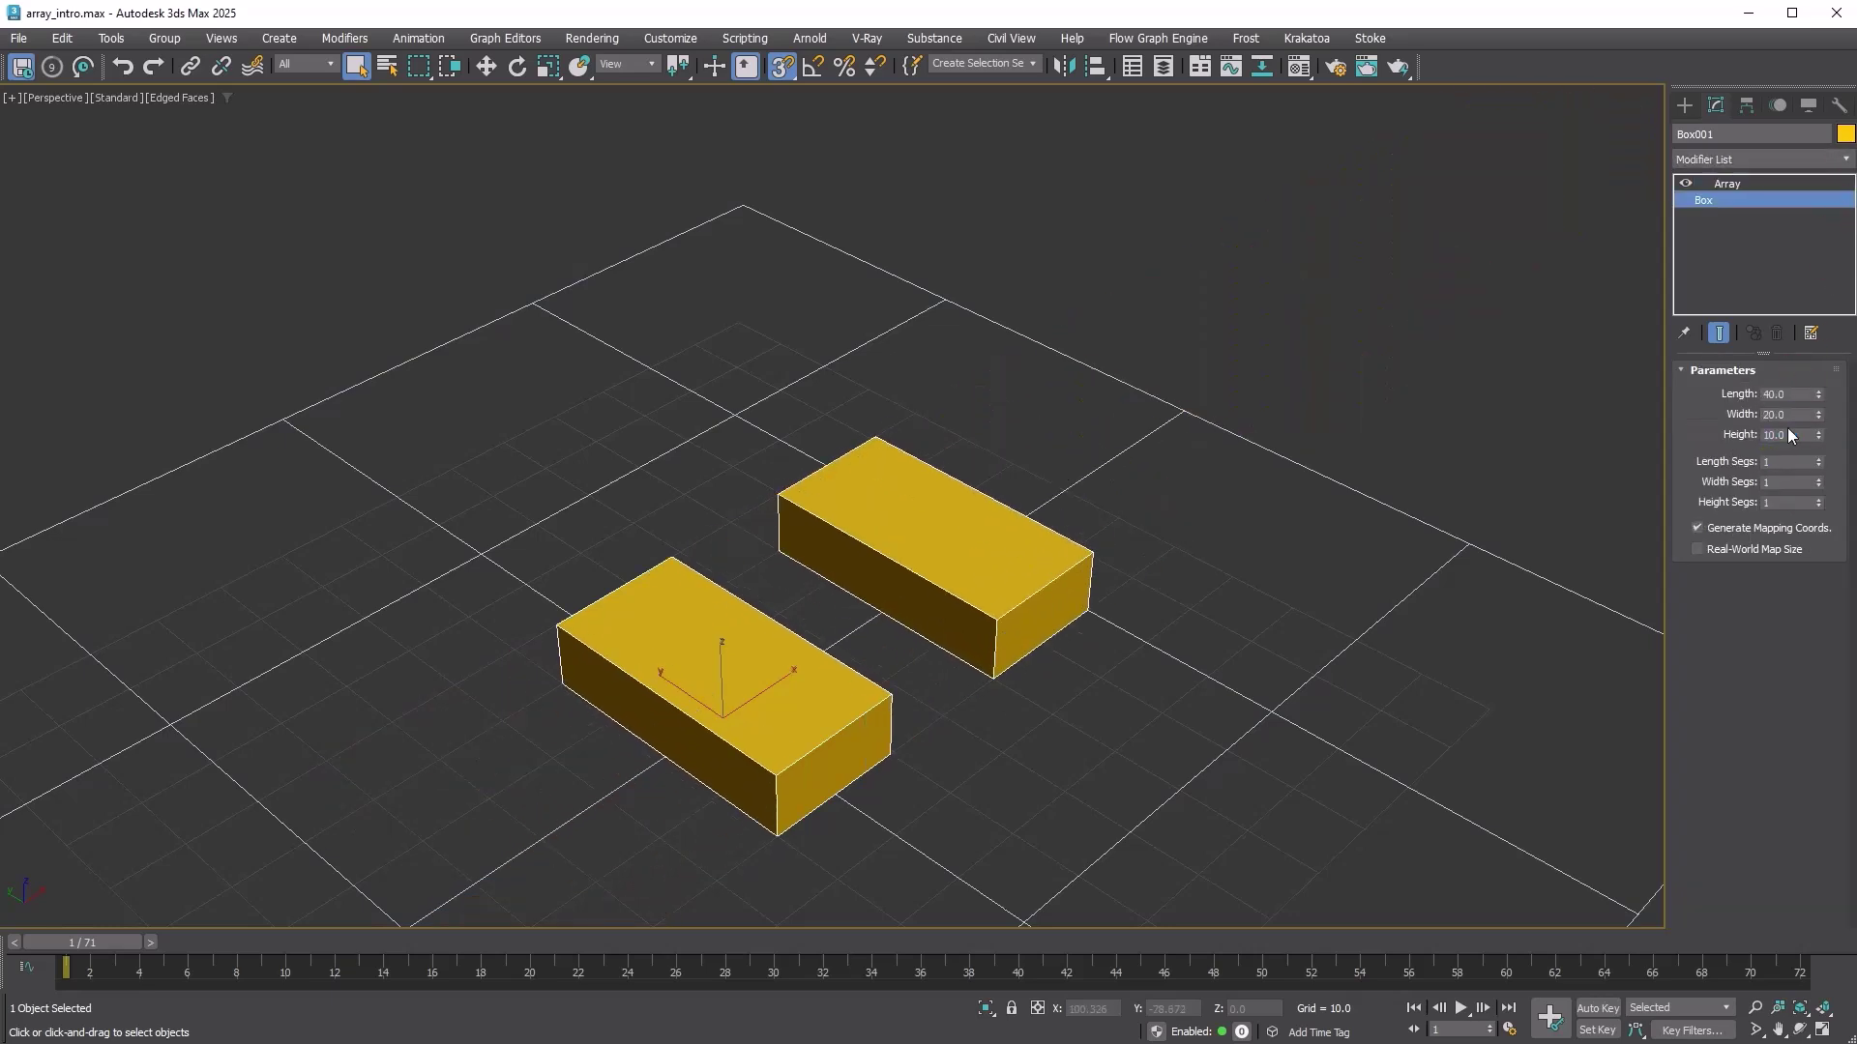
pyautogui.click(1728, 183)
# Restore Offset X to 1.0 and return the base box Width to 20.0.
pyautogui.doubleClick(1769, 526)
pyautogui.click(1703, 201)
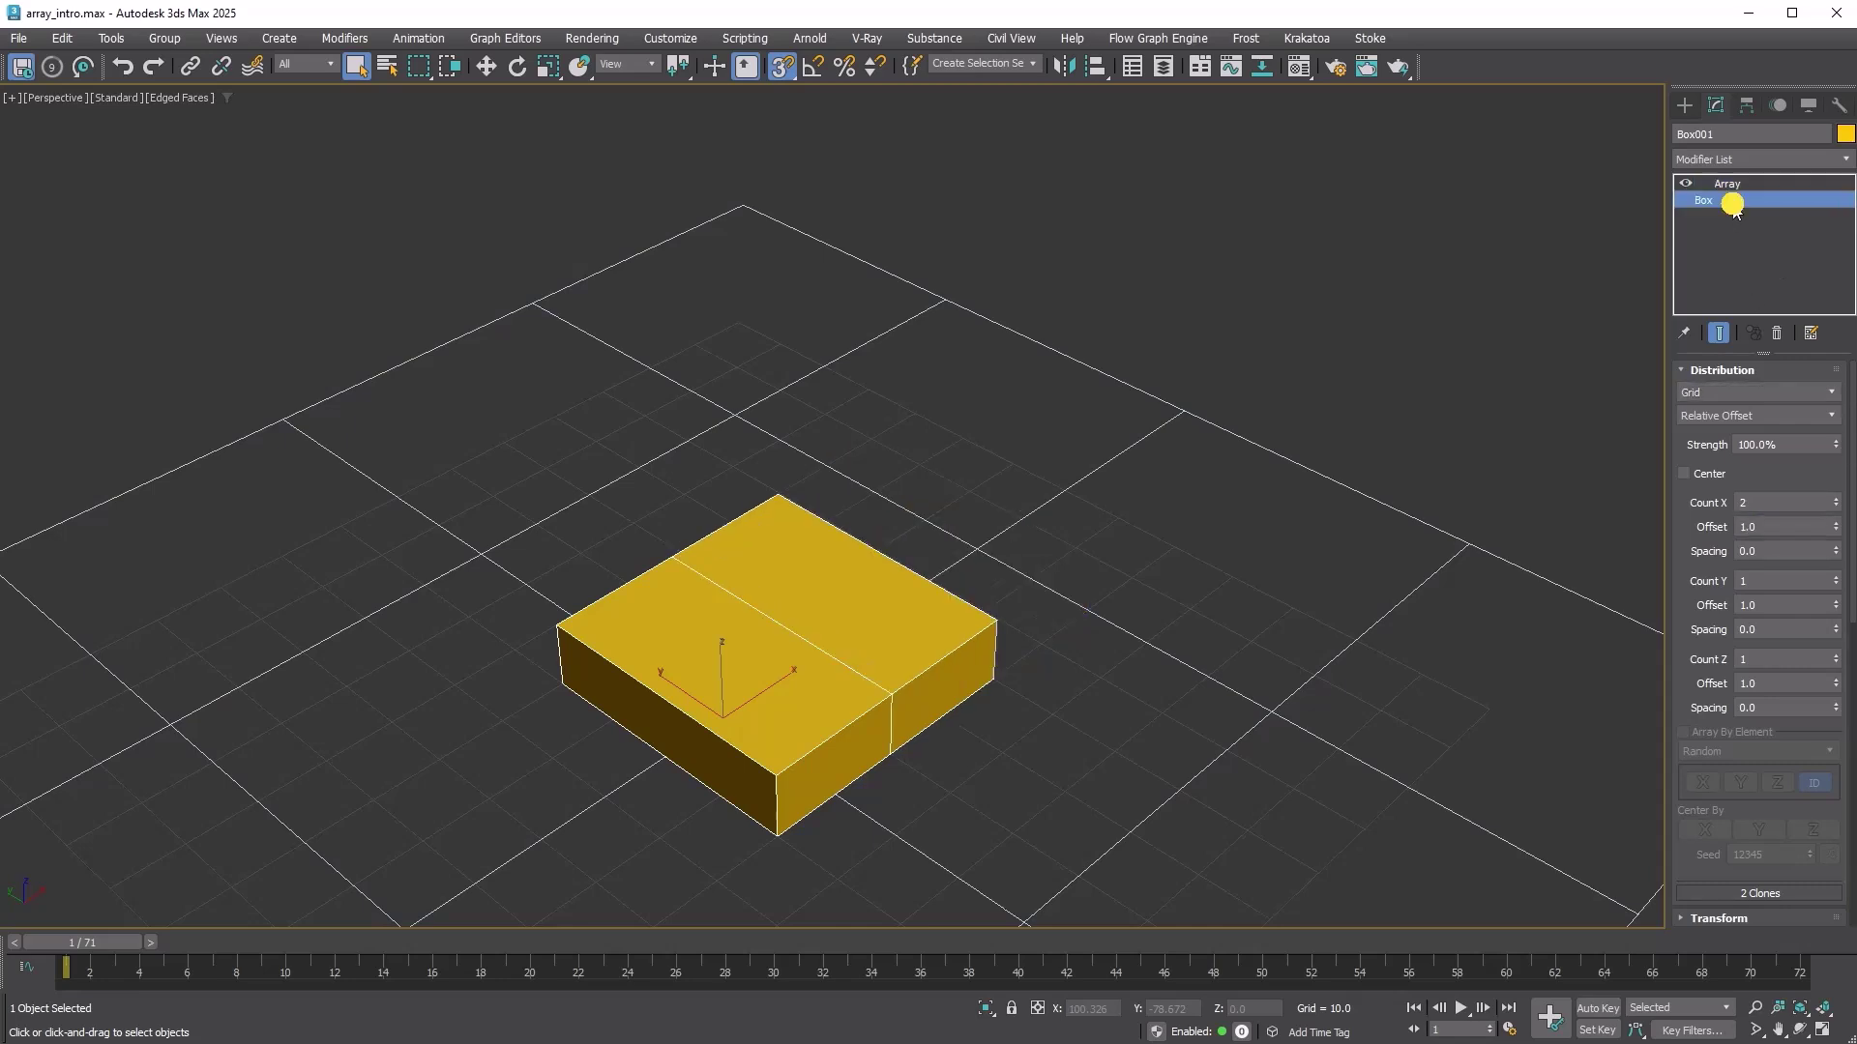
pyautogui.moveTo(1818, 414)
pyautogui.mouseDown()
pyautogui.moveTo(1824, 175)
pyautogui.moveTo(1783, 414)
pyautogui.mouseUp()
pyautogui.click(1728, 183)
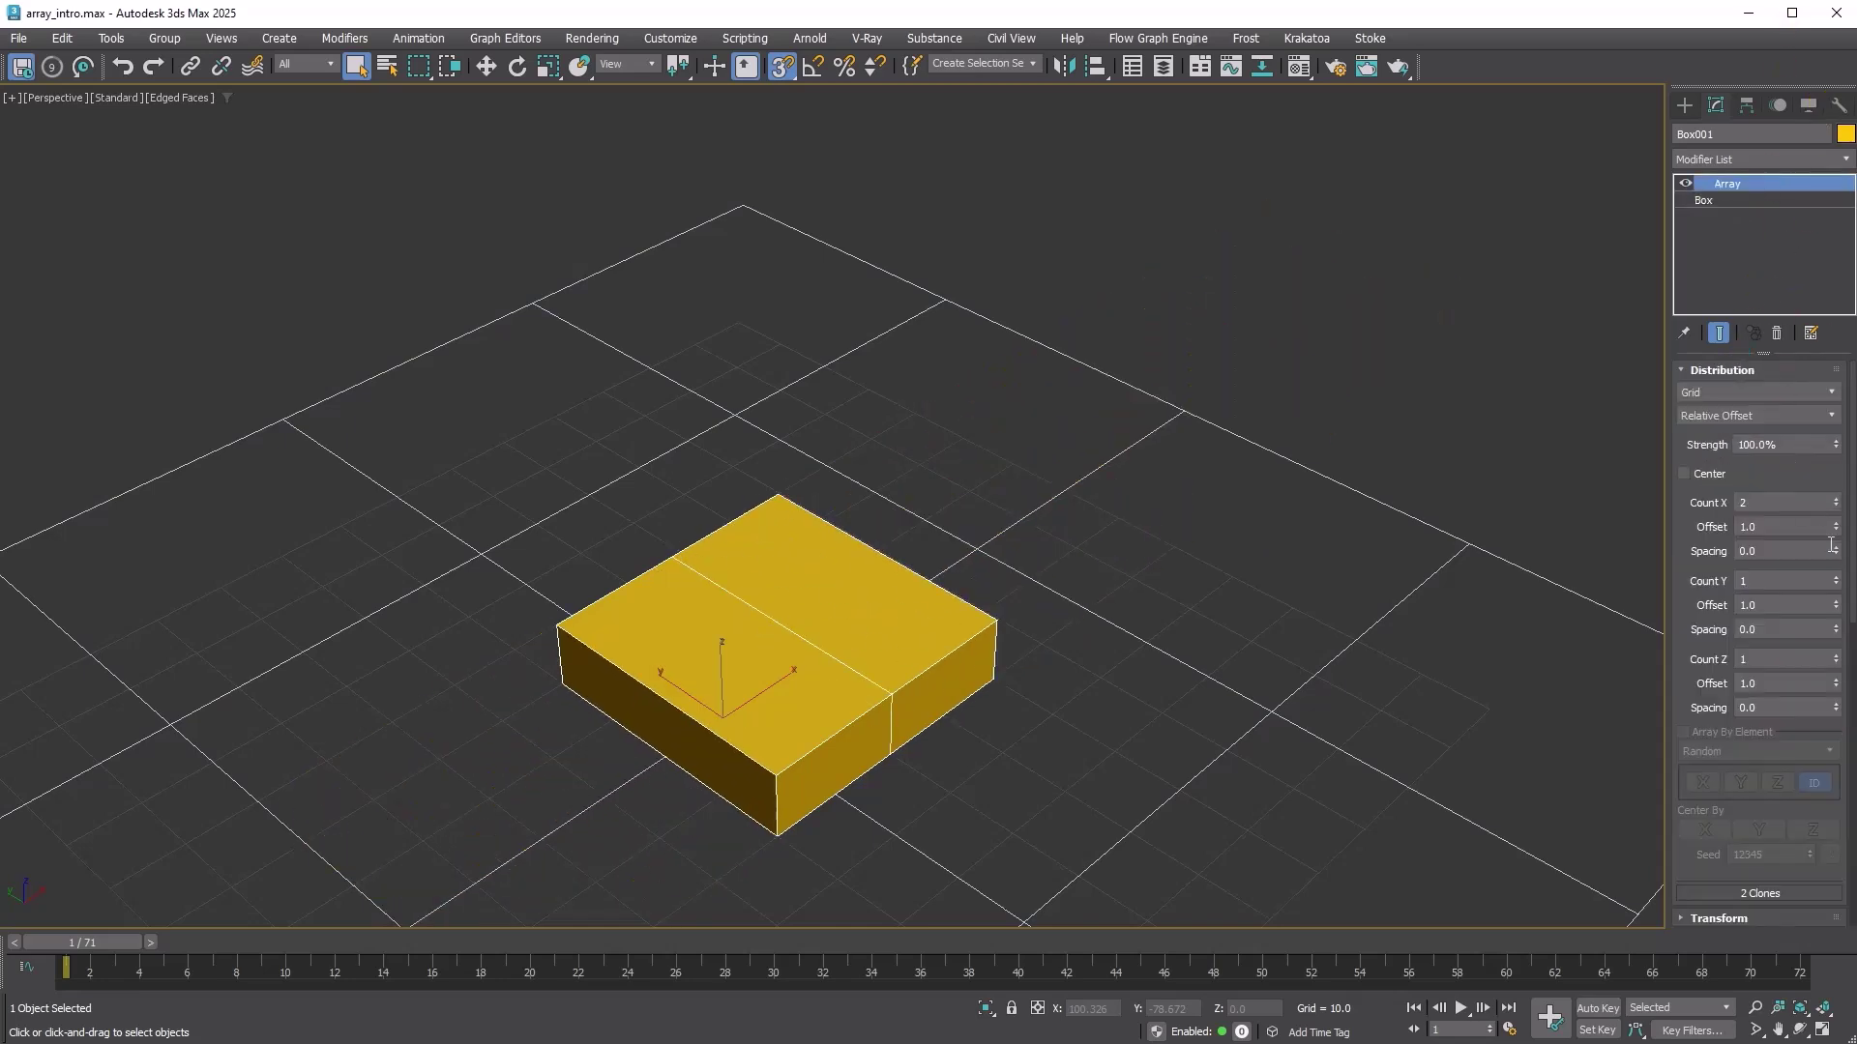
# Add rows, set Count X to 3, and adjust the base box length.
pyautogui.click(1838, 577)
pyautogui.click(1837, 577)
pyautogui.click(1835, 499)
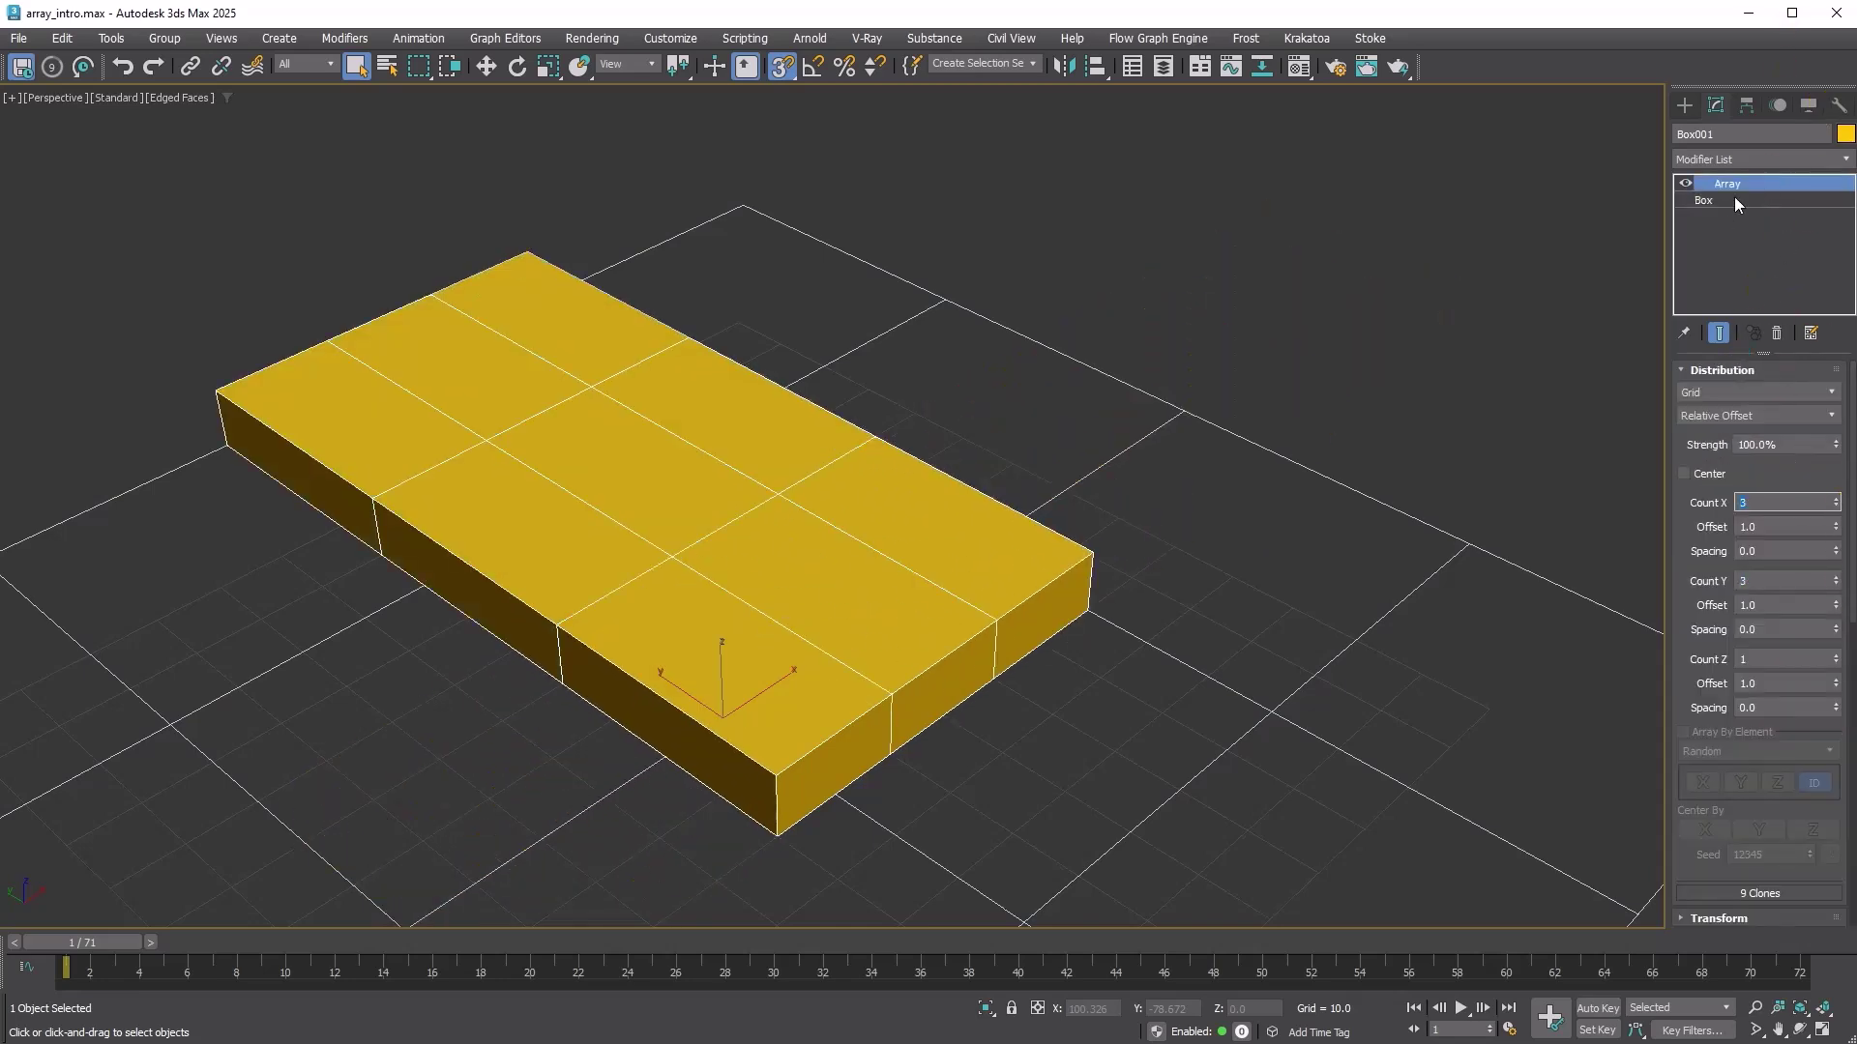
pyautogui.click(1731, 199)
pyautogui.moveTo(1818, 394); pyautogui.dragTo(1799, 361)
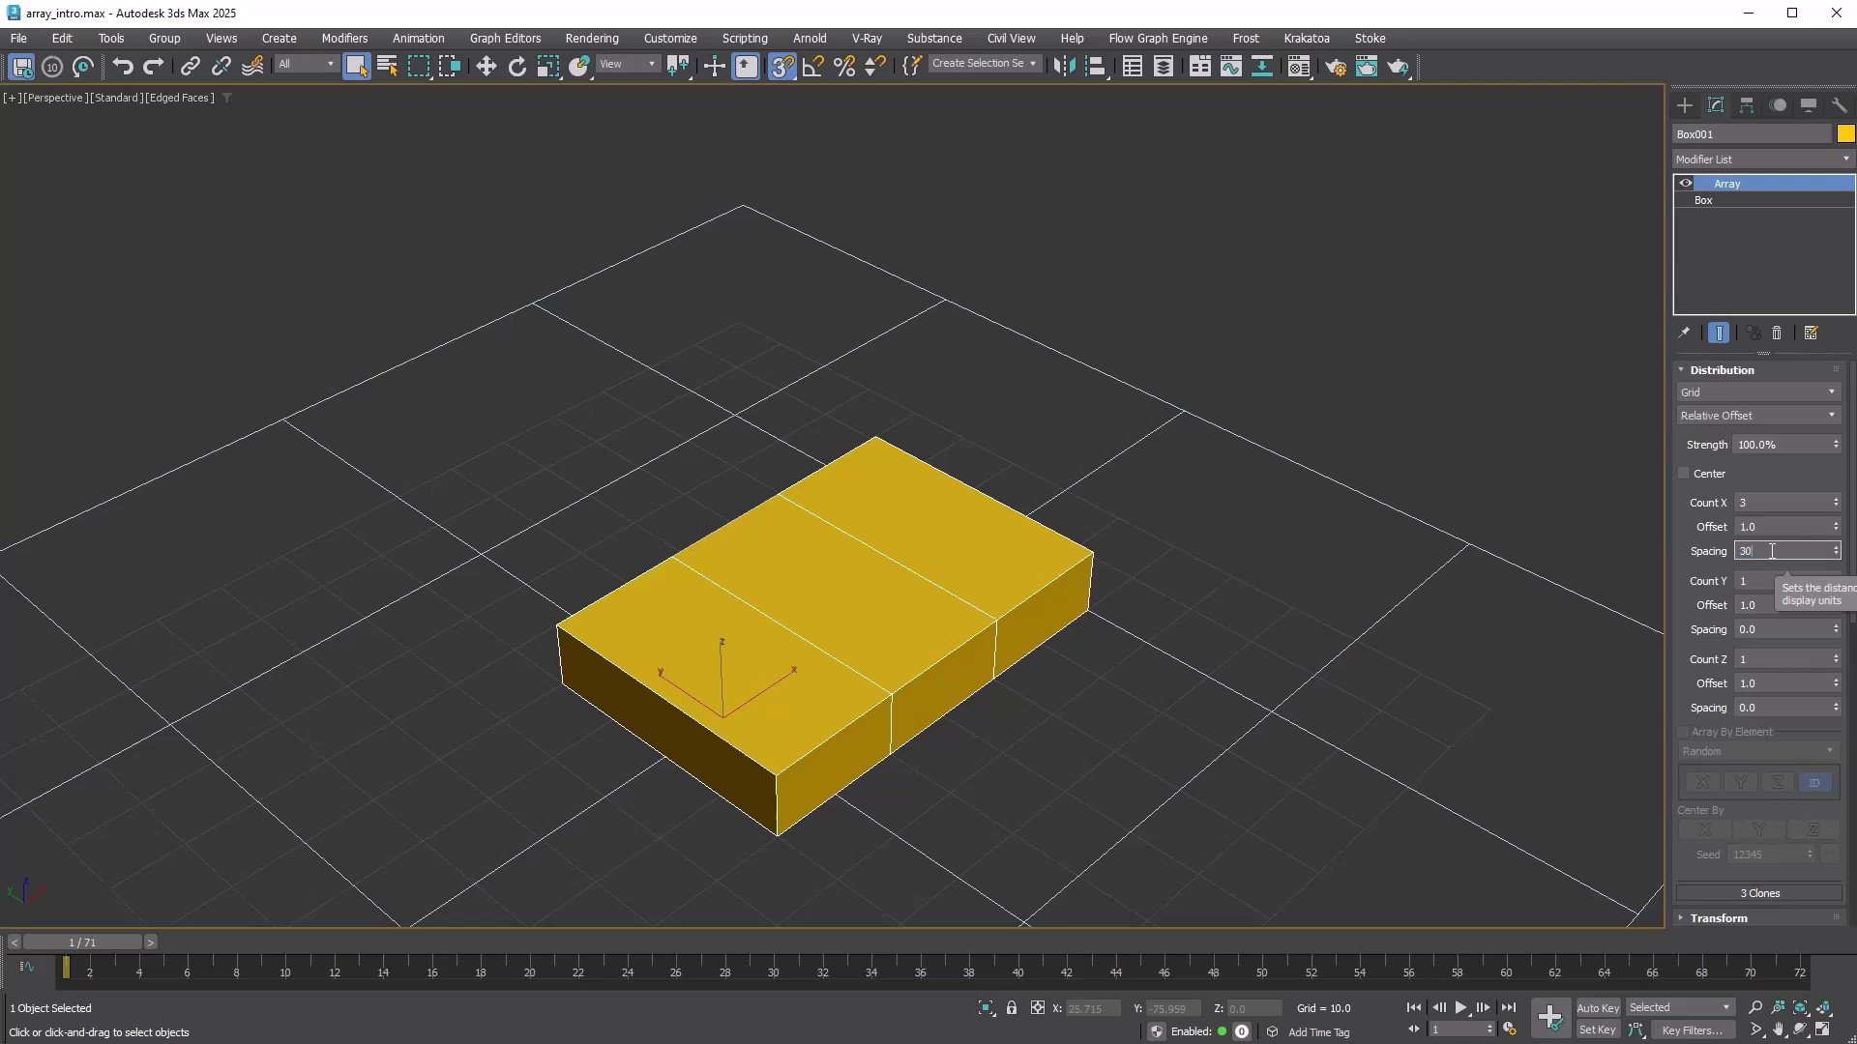
# Space the boxes 30 apart with Offset 0.0, then widen the base box to 25.402.
pyautogui.press('Return')
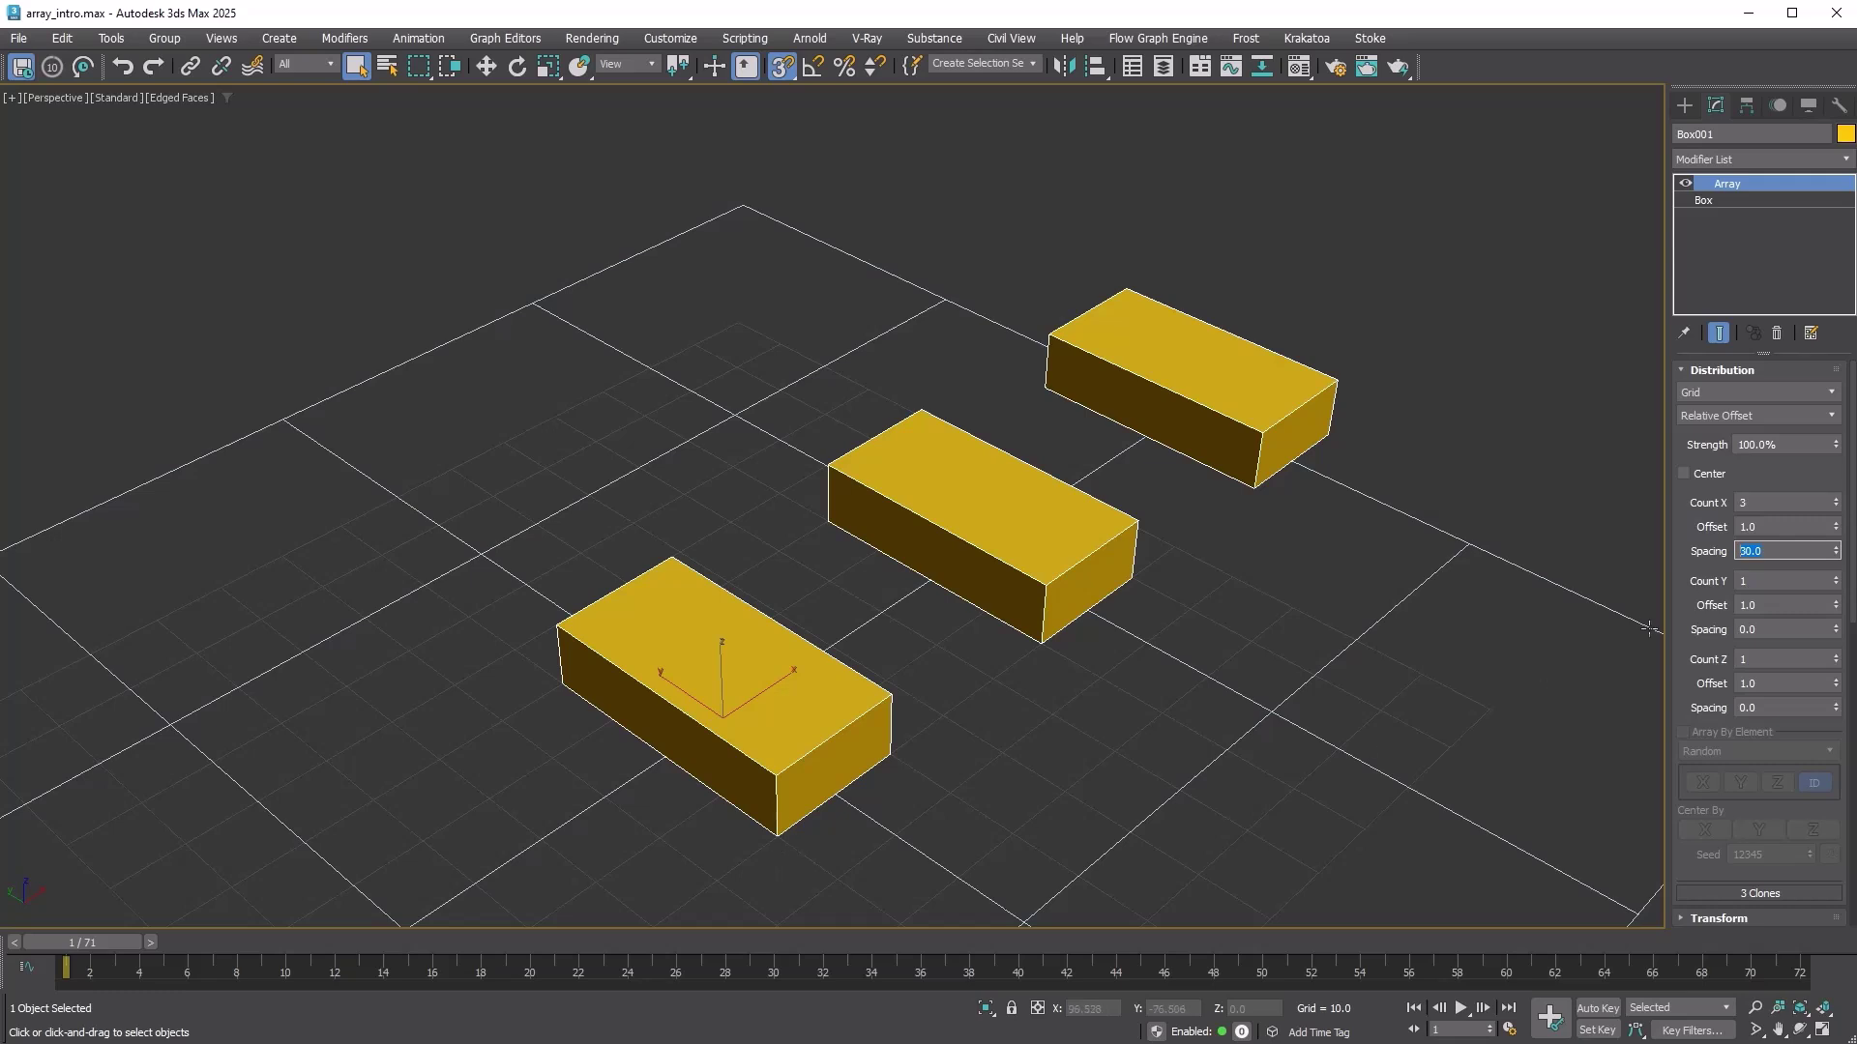
pyautogui.rightClick(1837, 531)
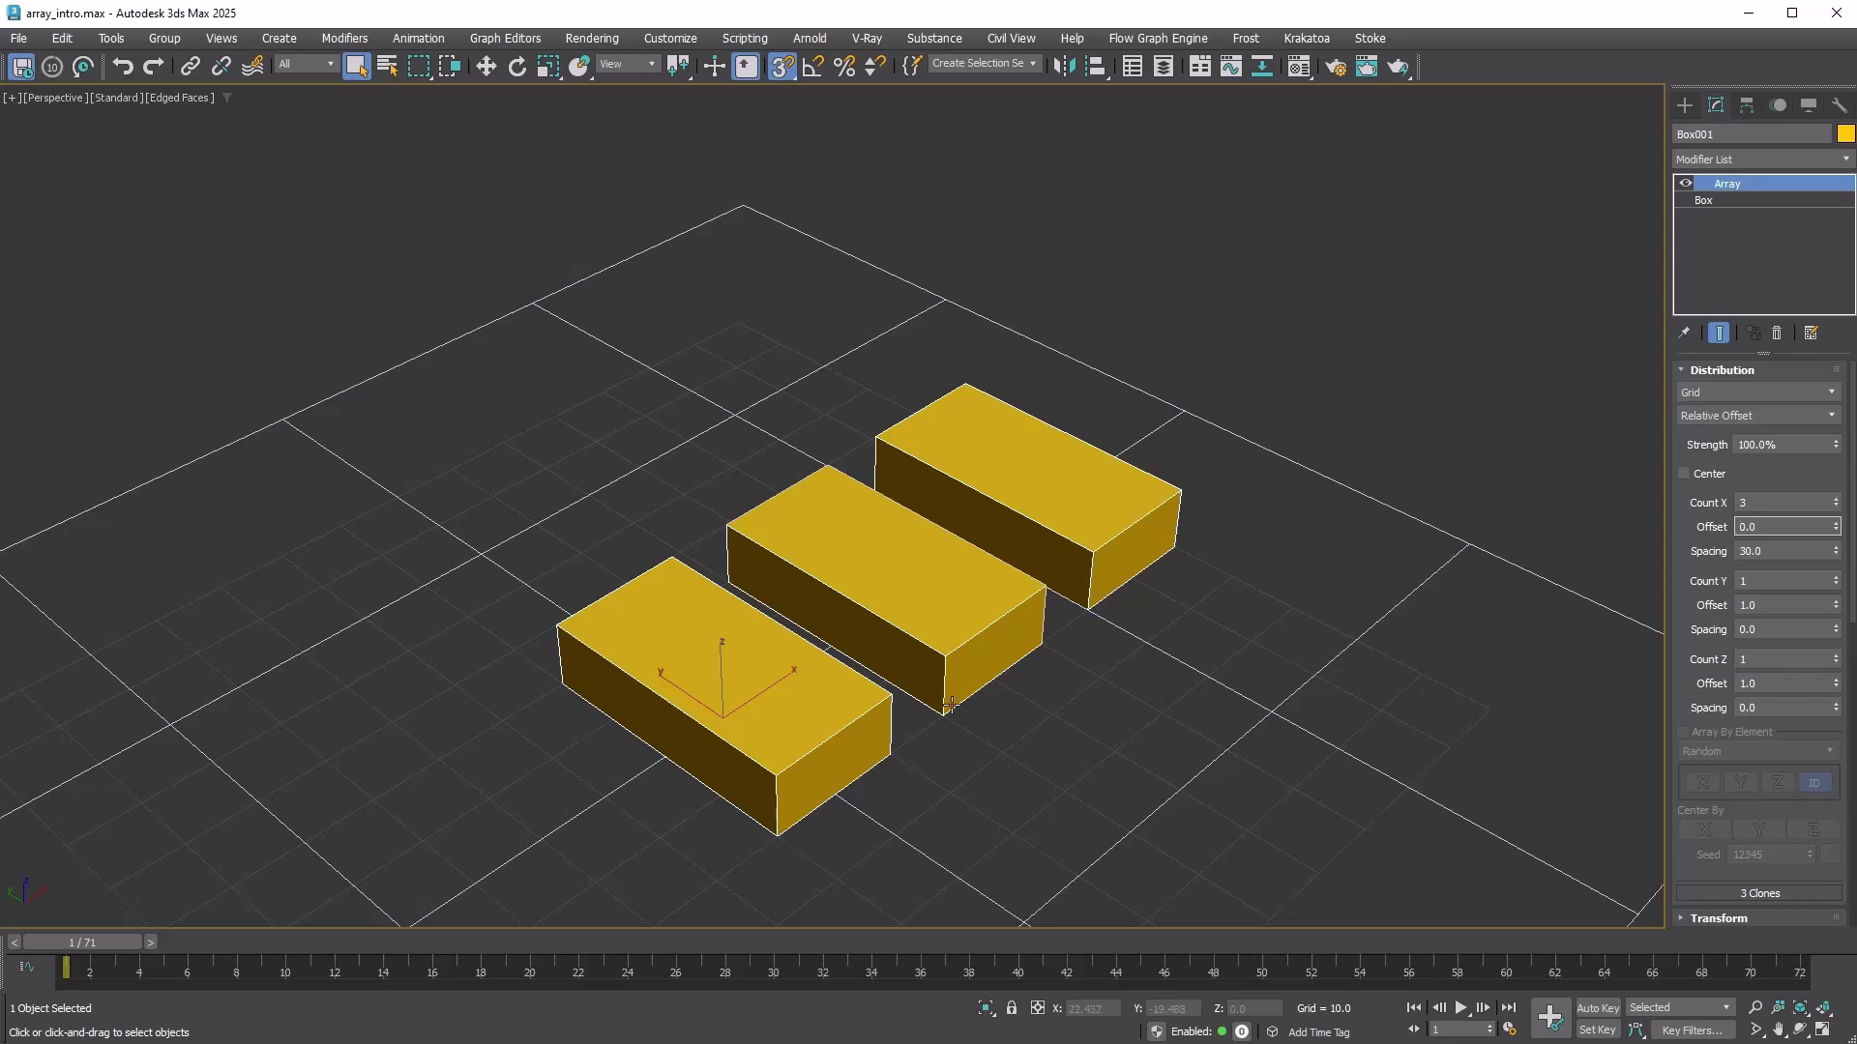
pyautogui.click(1703, 200)
pyautogui.moveTo(1819, 414)
pyautogui.mouseDown()
pyautogui.moveTo(1828, 348)
pyautogui.moveTo(1850, 362)
pyautogui.moveTo(1811, 589)
pyautogui.moveTo(1840, 442)
pyautogui.mouseUp()
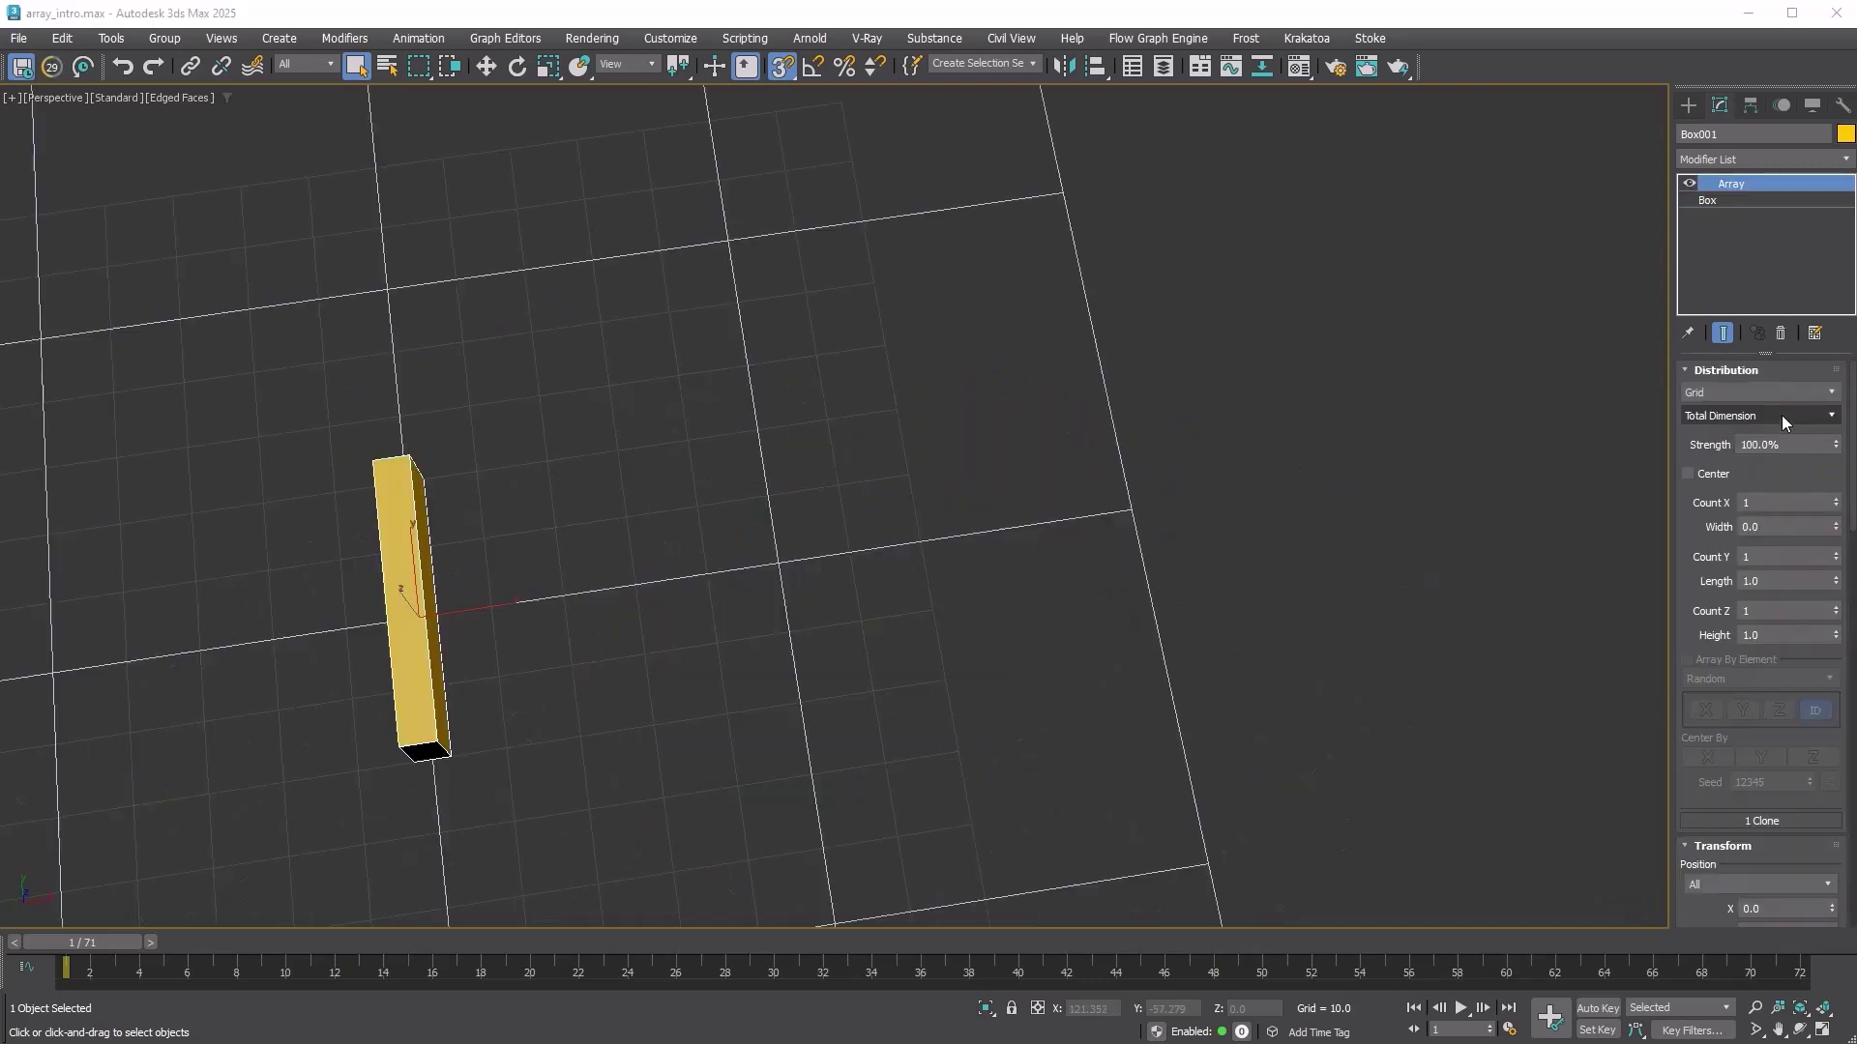
# Switch the offset mode to Total Dimension with a total Width of 100.
pyautogui.click(1782, 414)
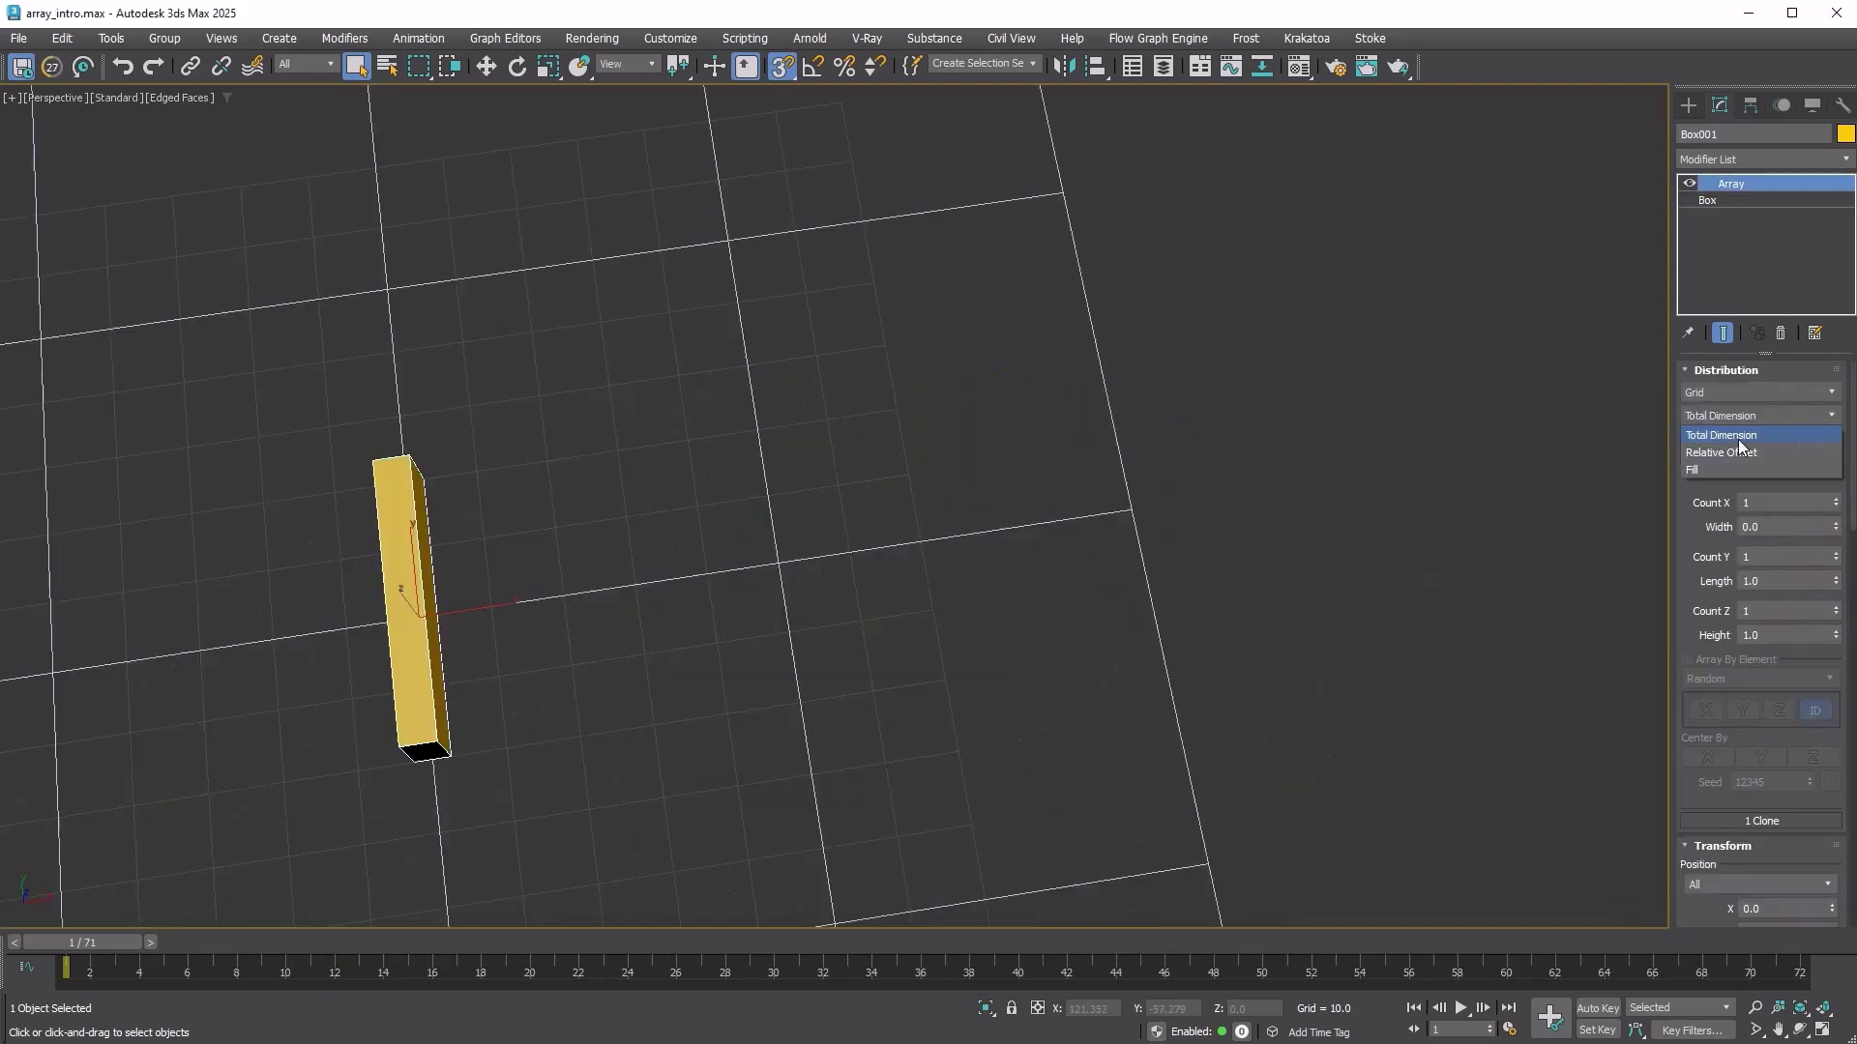
pyautogui.click(1768, 434)
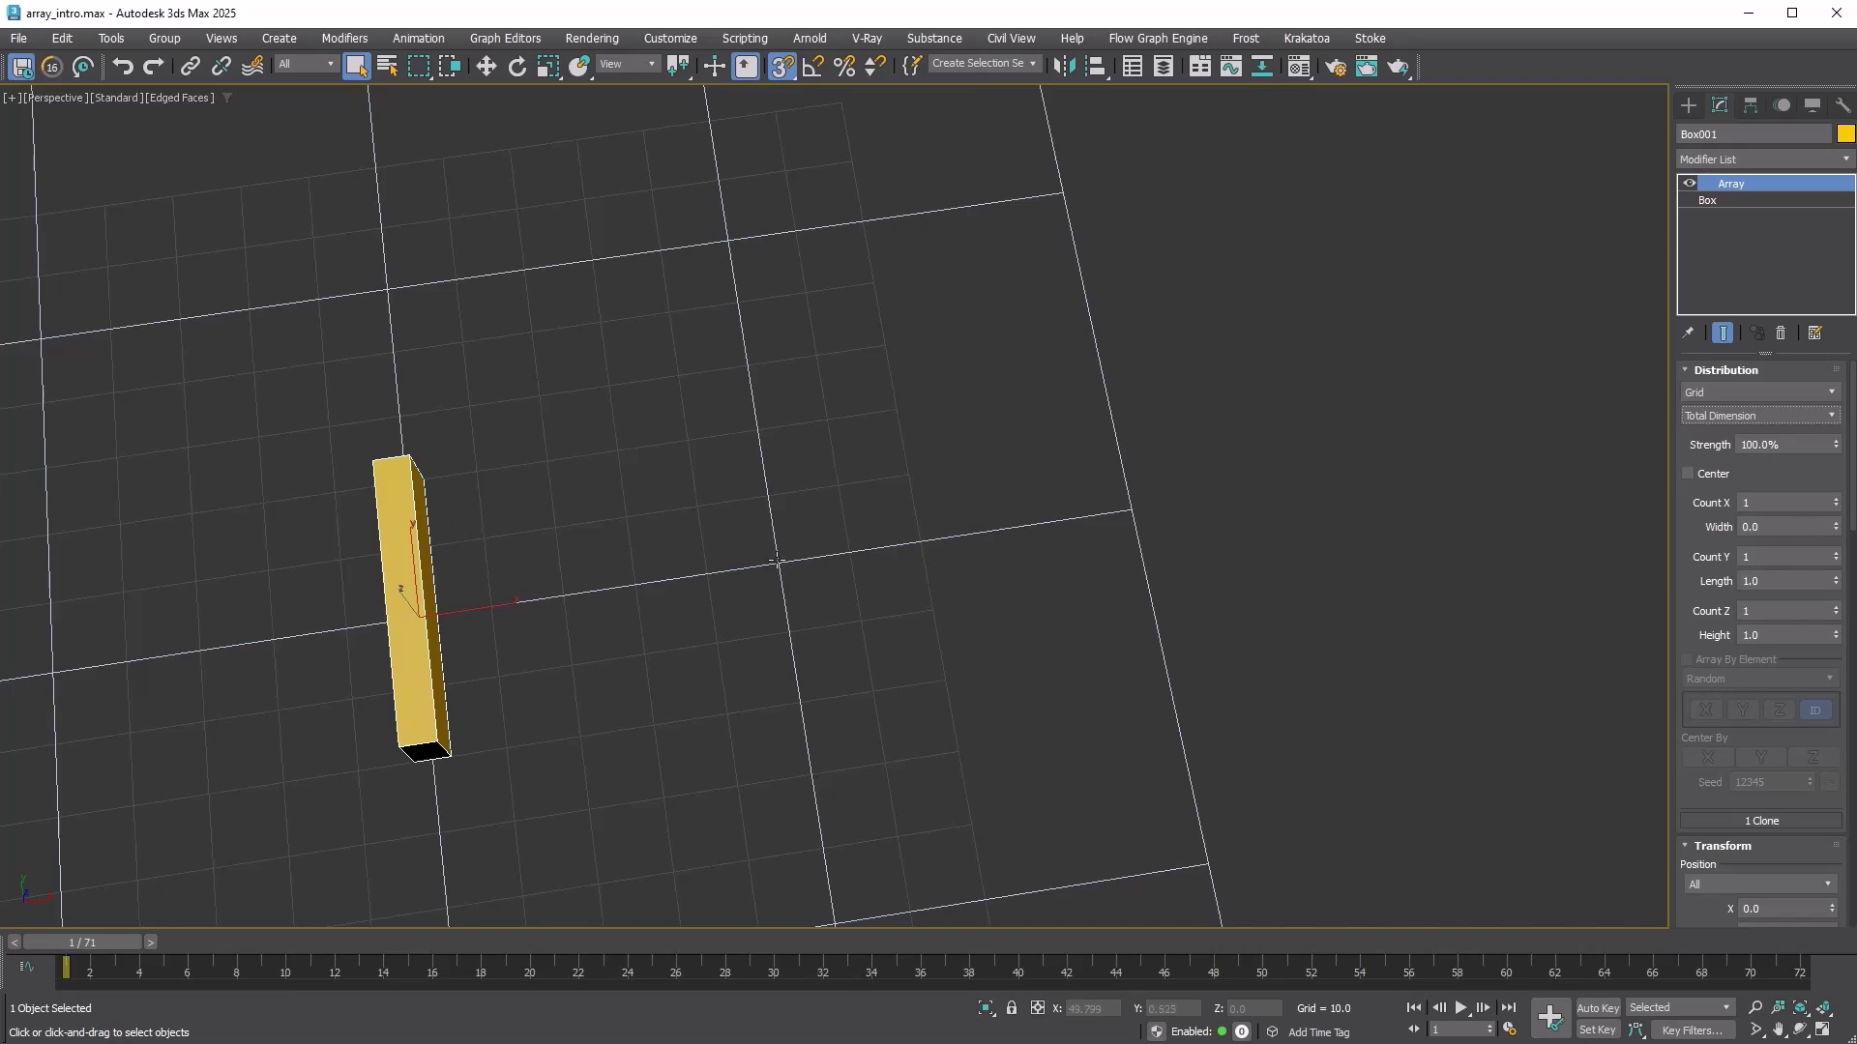
pyautogui.click(1777, 527)
# Set Count X to 7 so seven thin boxes span the 100-unit width.
pyautogui.click(1837, 500)
pyautogui.click(1838, 499)
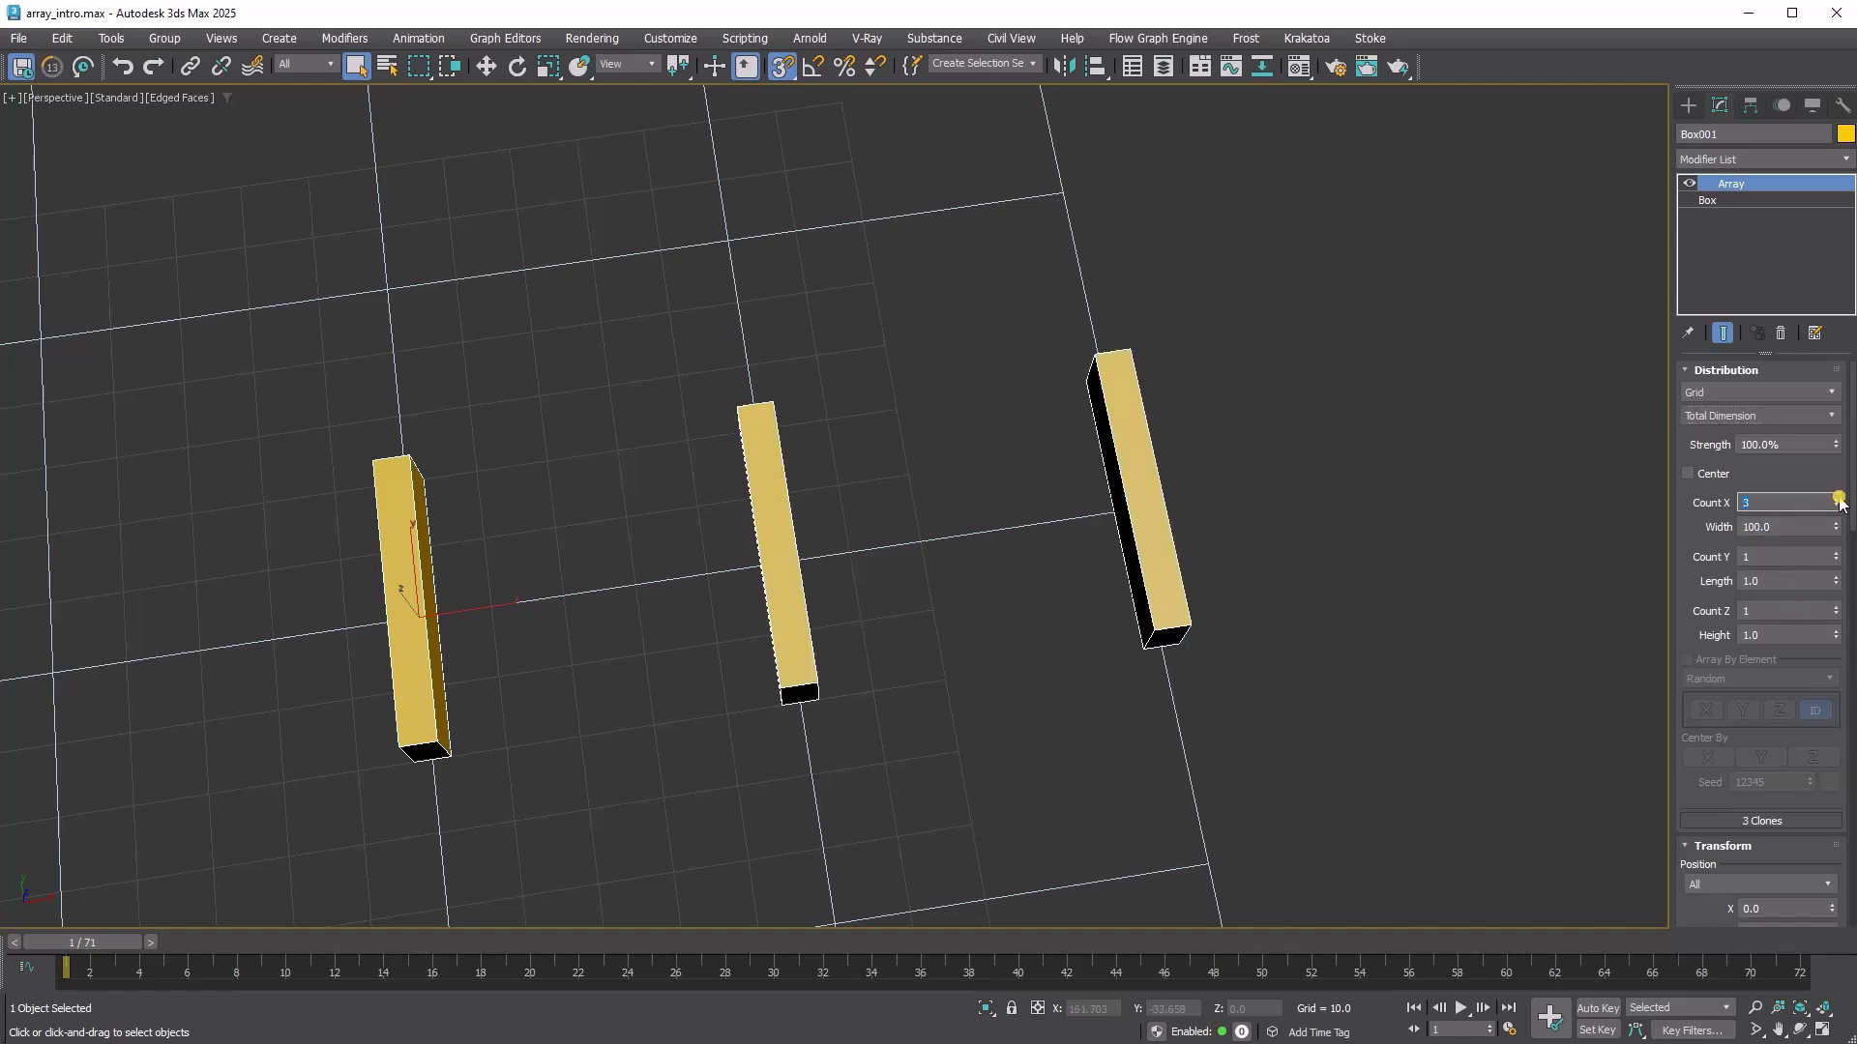
pyautogui.click(1838, 500)
pyautogui.click(1837, 500)
pyautogui.click(1838, 500)
pyautogui.click(1837, 499)
pyautogui.click(1836, 498)
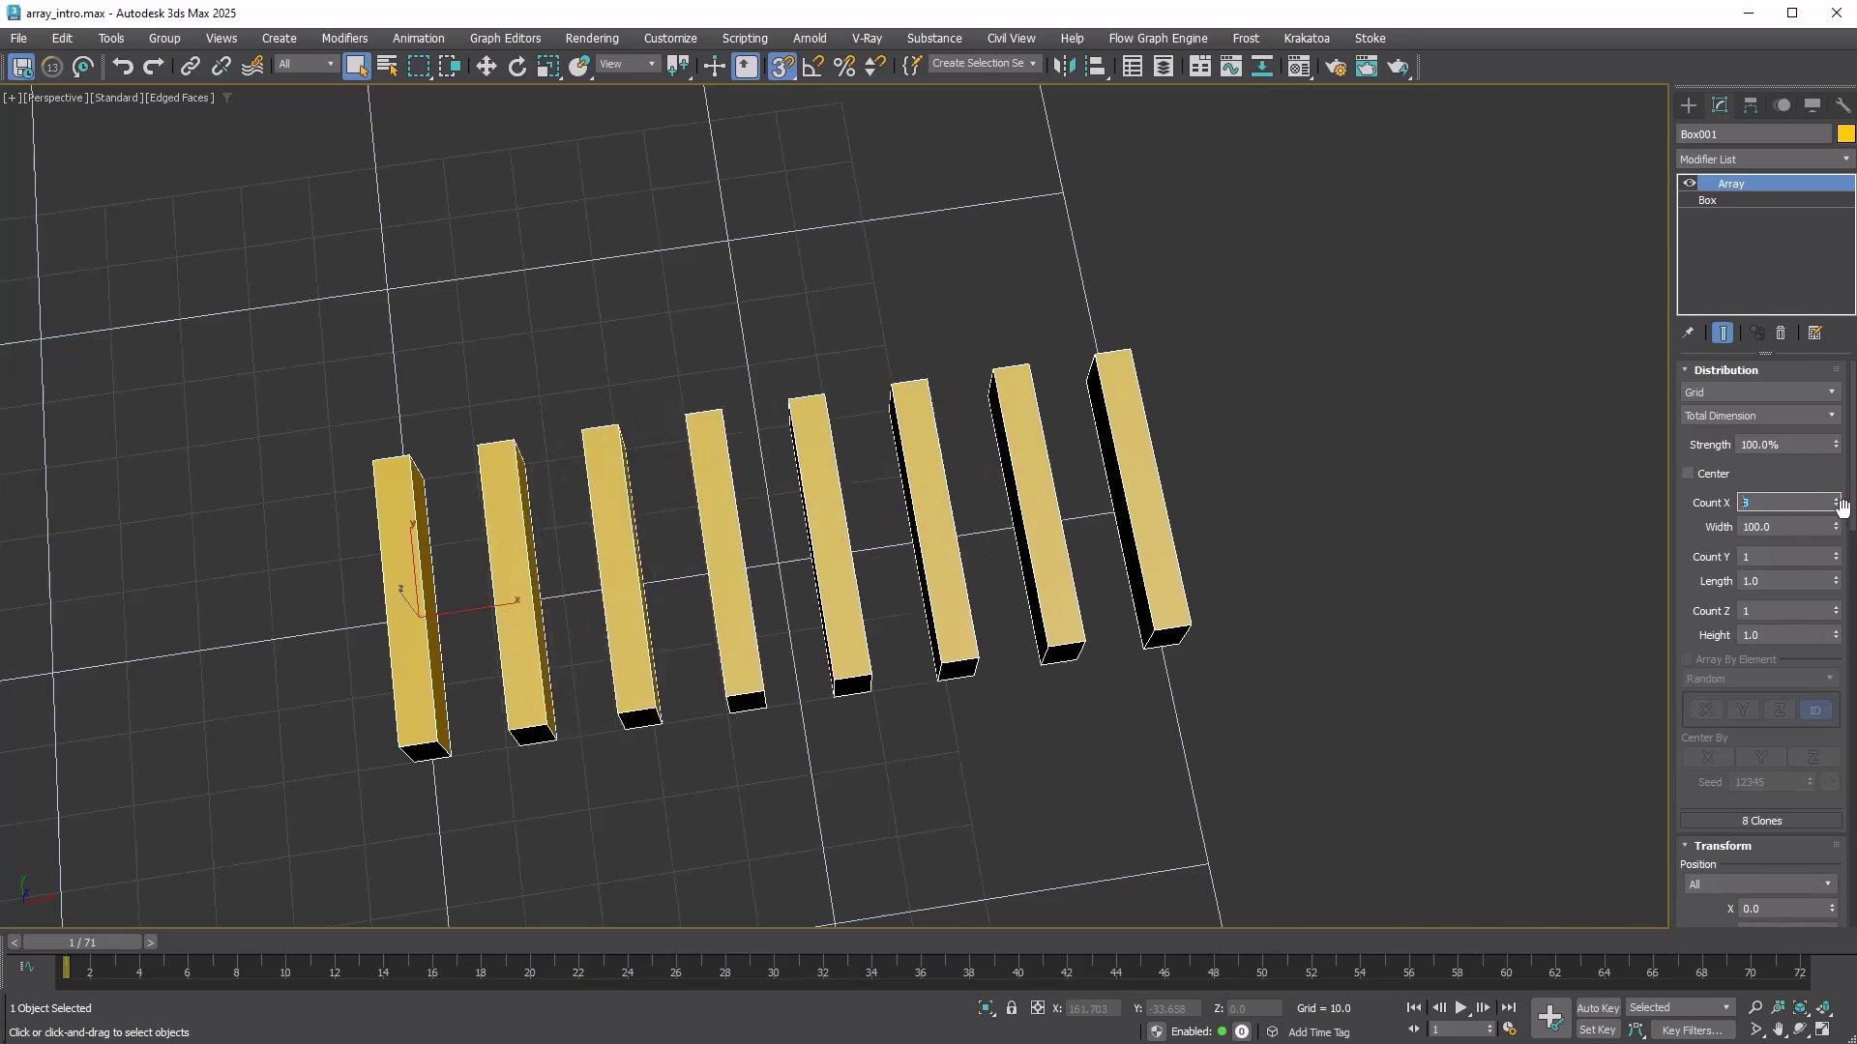
pyautogui.click(1836, 508)
pyautogui.click(1836, 508)
pyautogui.click(1836, 508)
pyautogui.click(1837, 507)
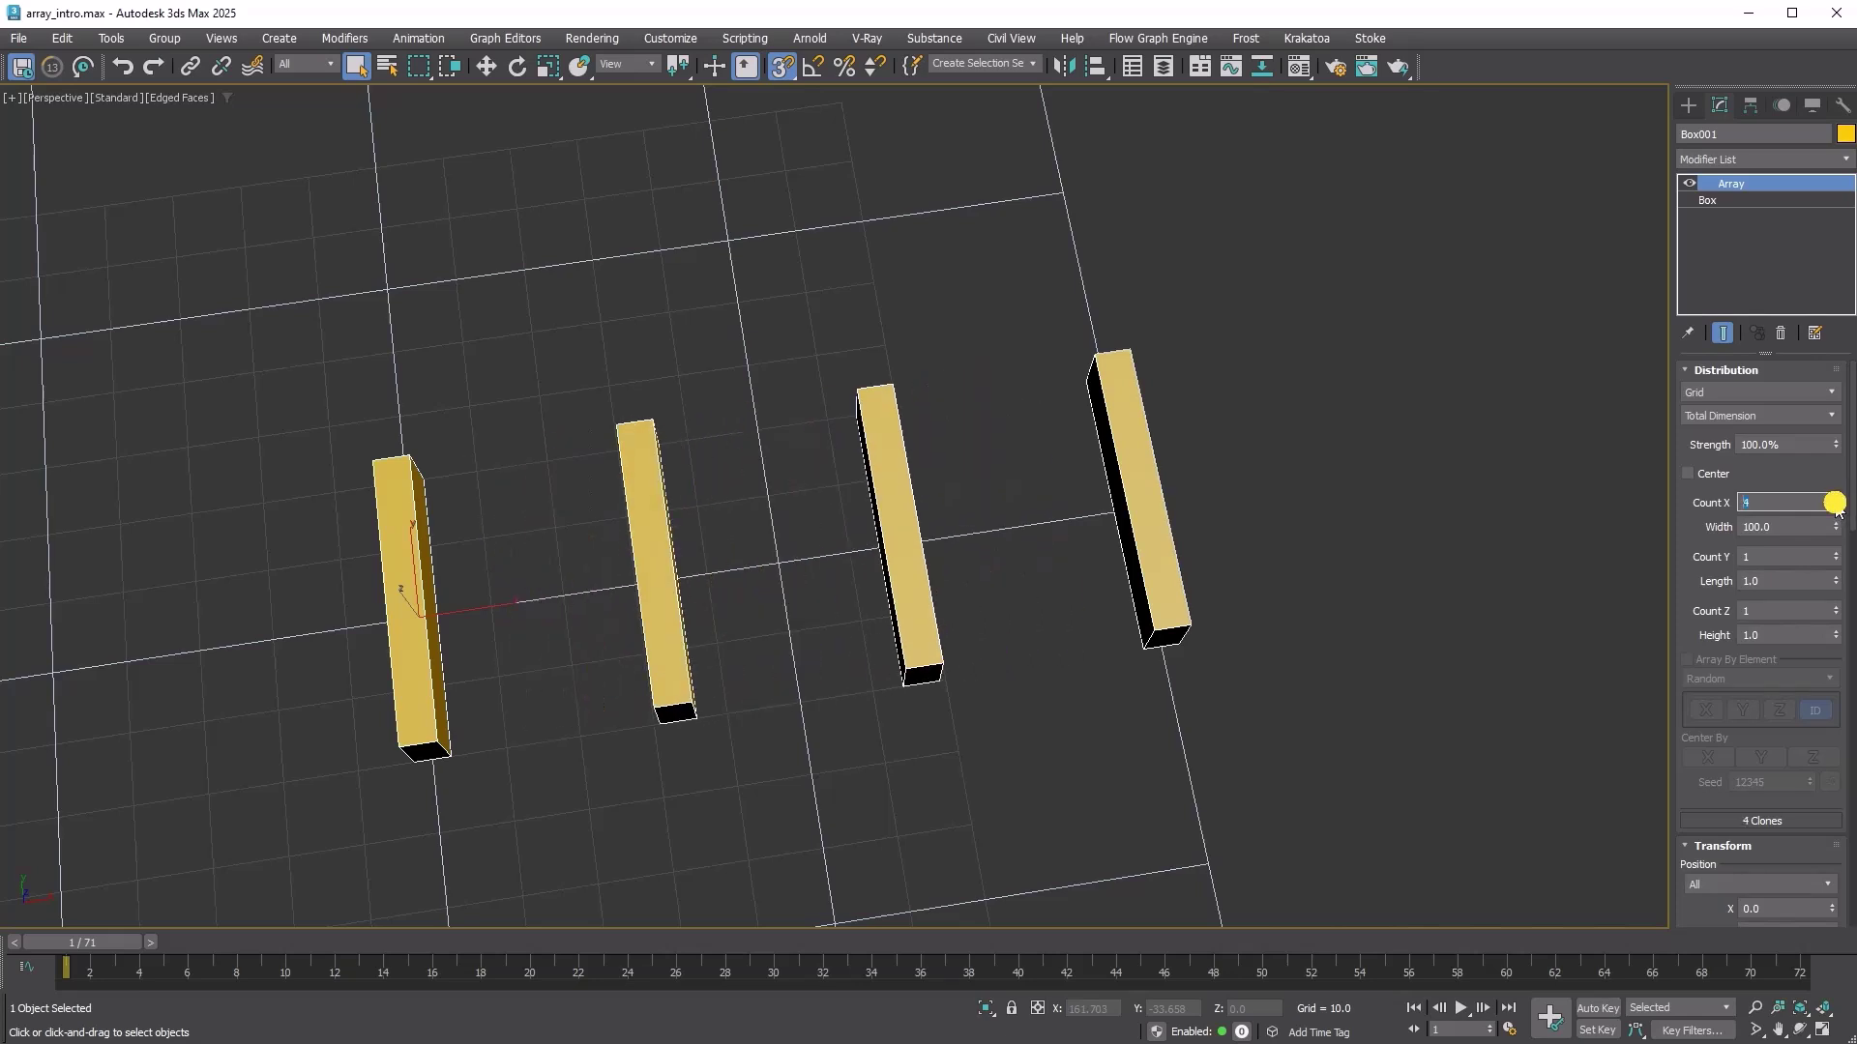
pyautogui.click(1837, 507)
pyautogui.click(1837, 498)
pyautogui.click(1837, 498)
pyautogui.click(1836, 498)
pyautogui.click(1837, 498)
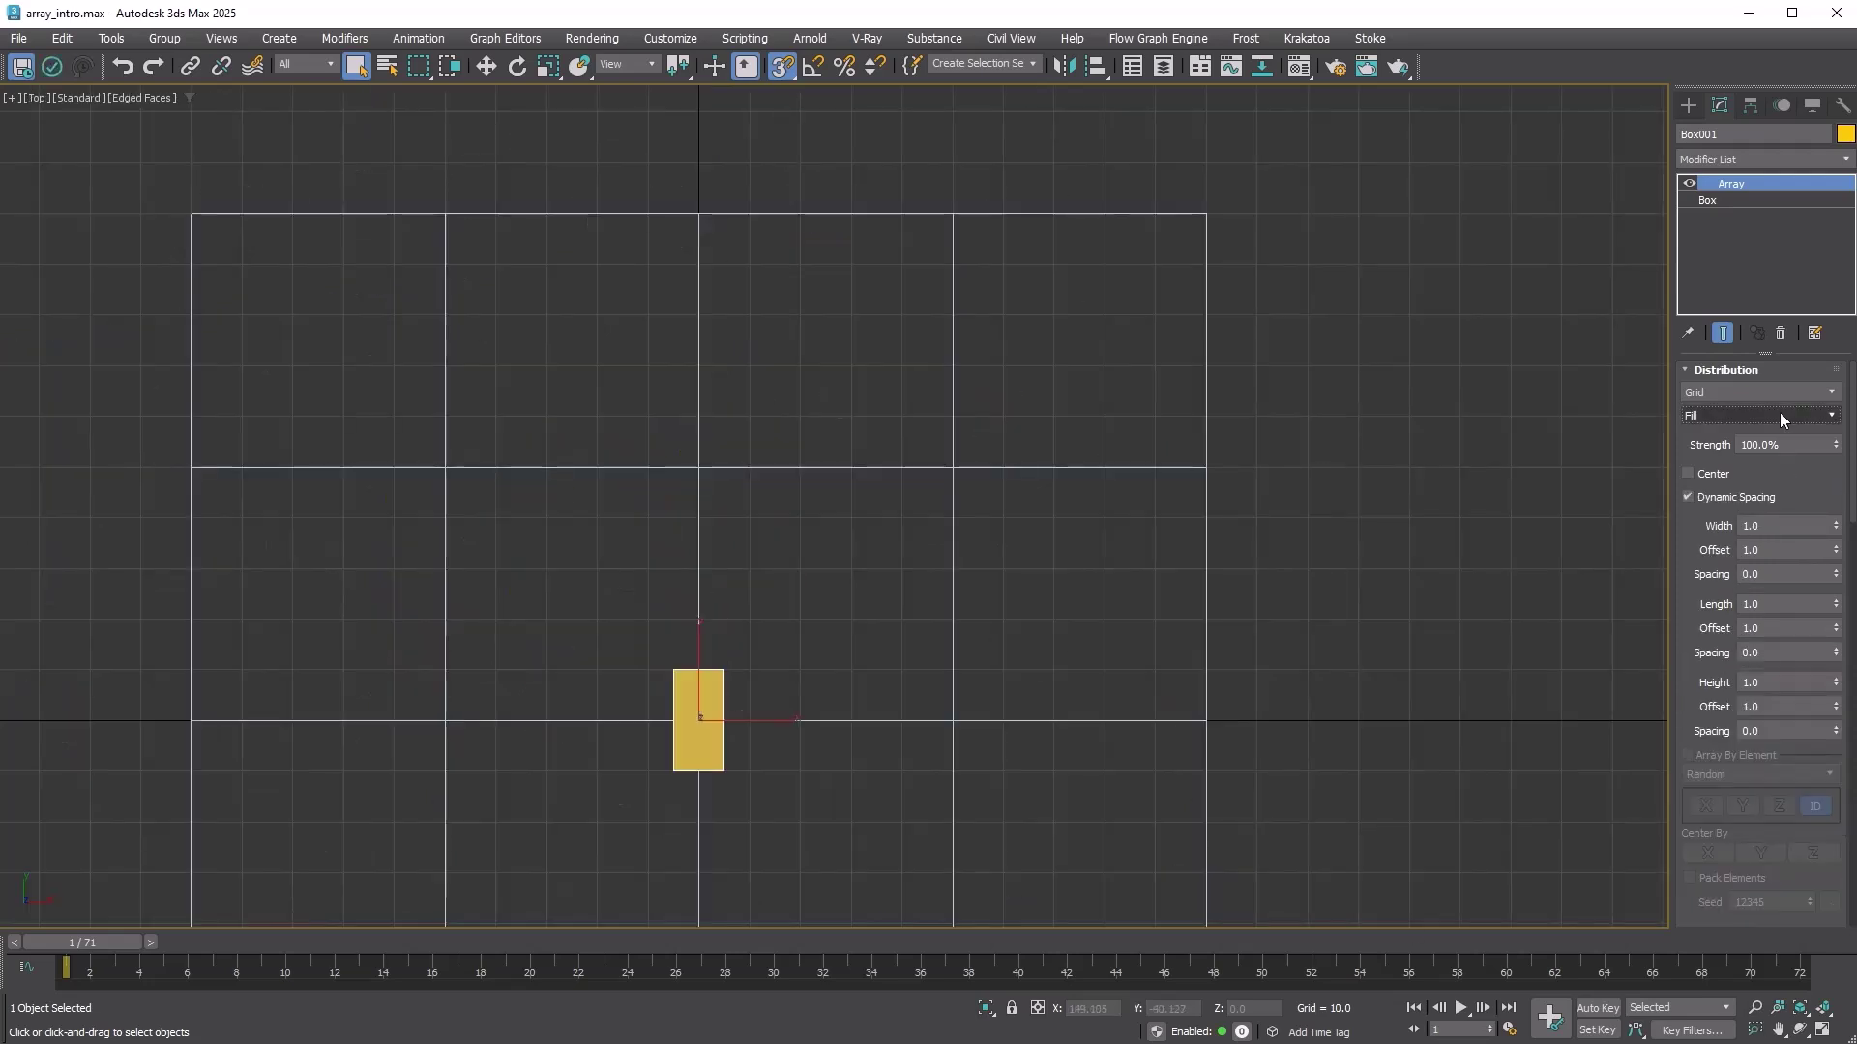
pyautogui.click(1779, 414)
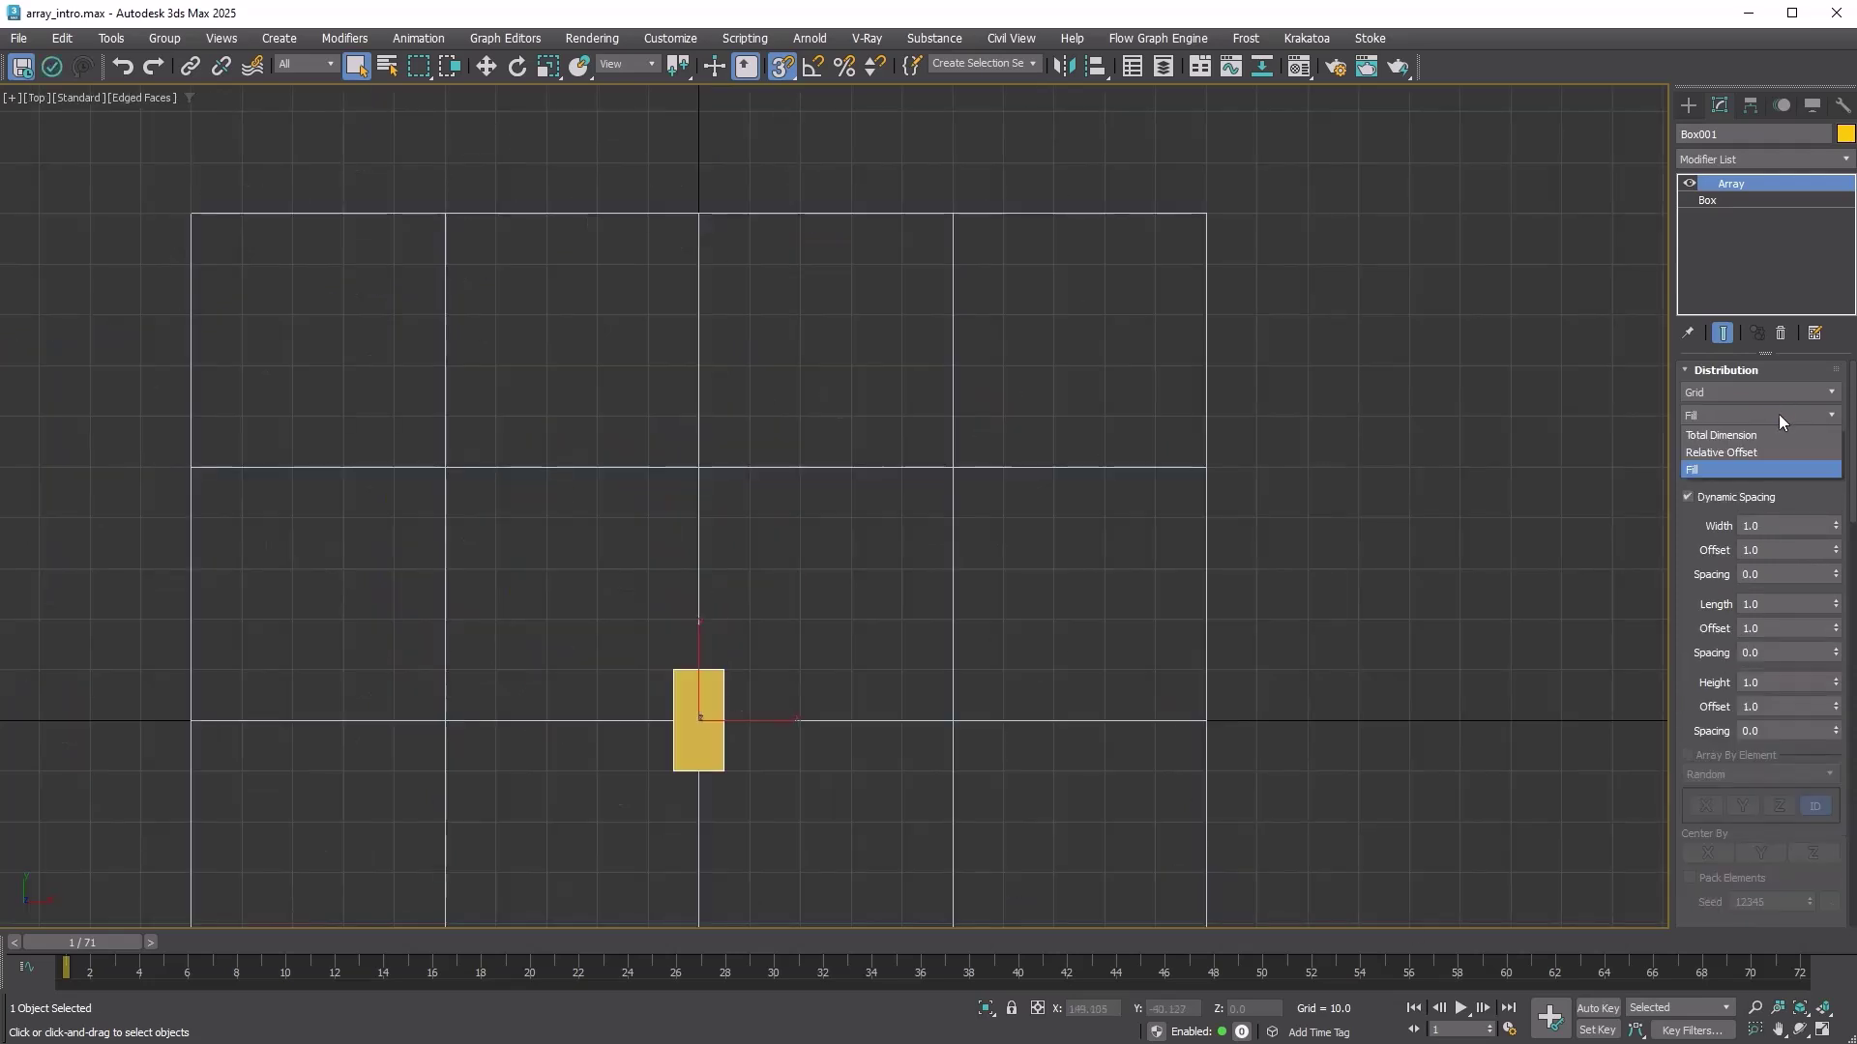
# Switch to Fill mode, set grid Width to 100, and increase the offset spacing.
pyautogui.click(1761, 469)
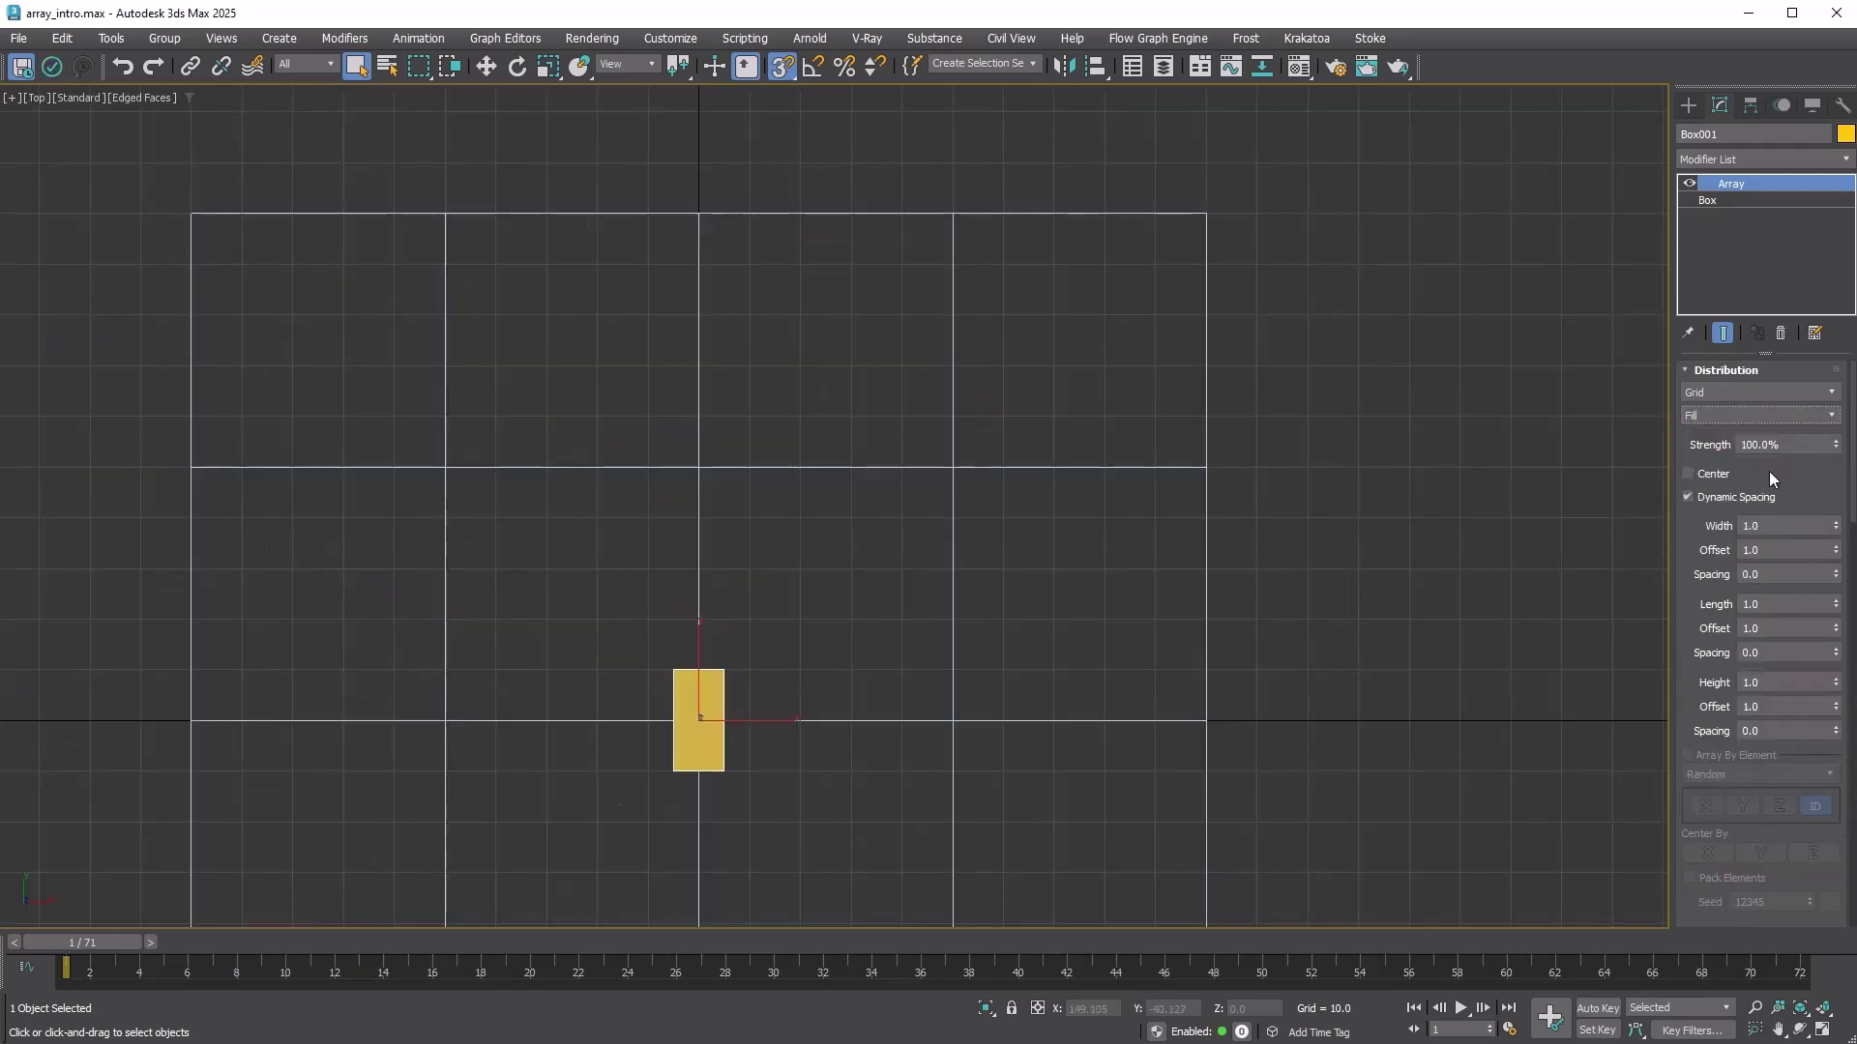
pyautogui.doubleClick(1785, 525)
pyautogui.write('1')
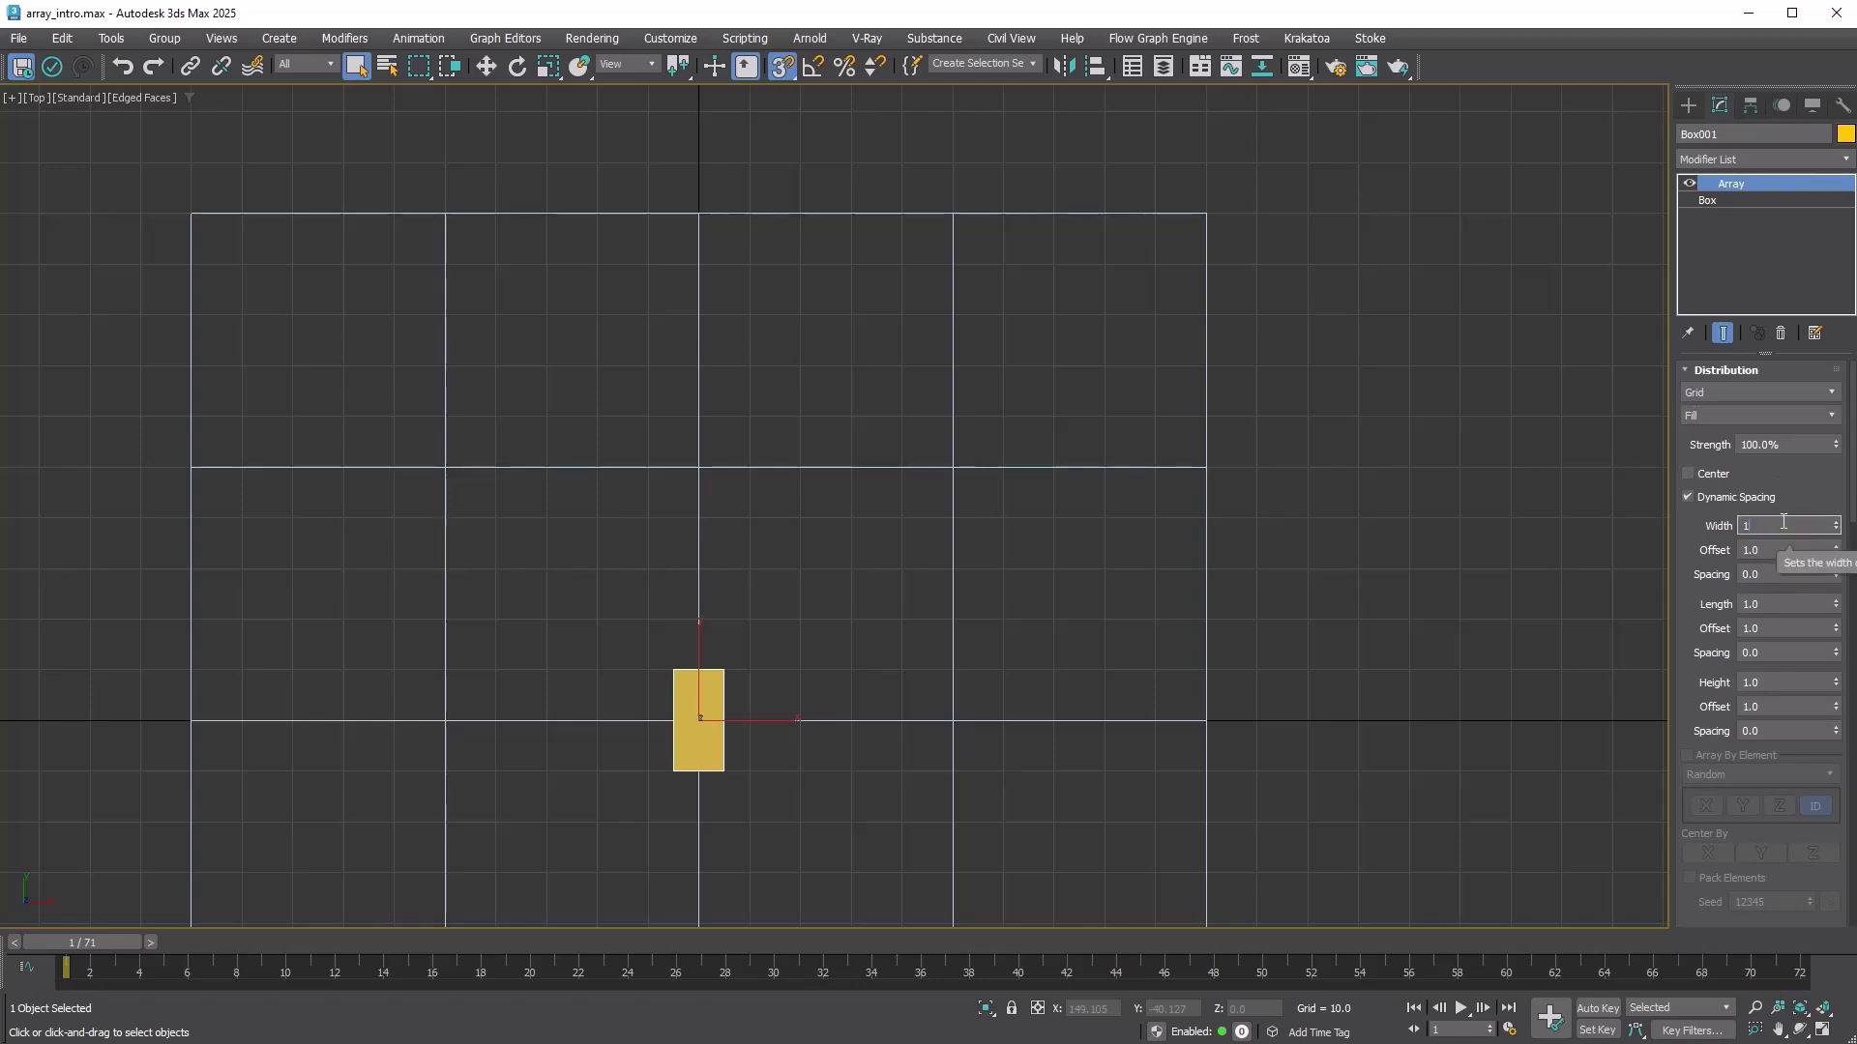
pyautogui.write('00')
pyautogui.press('Return')
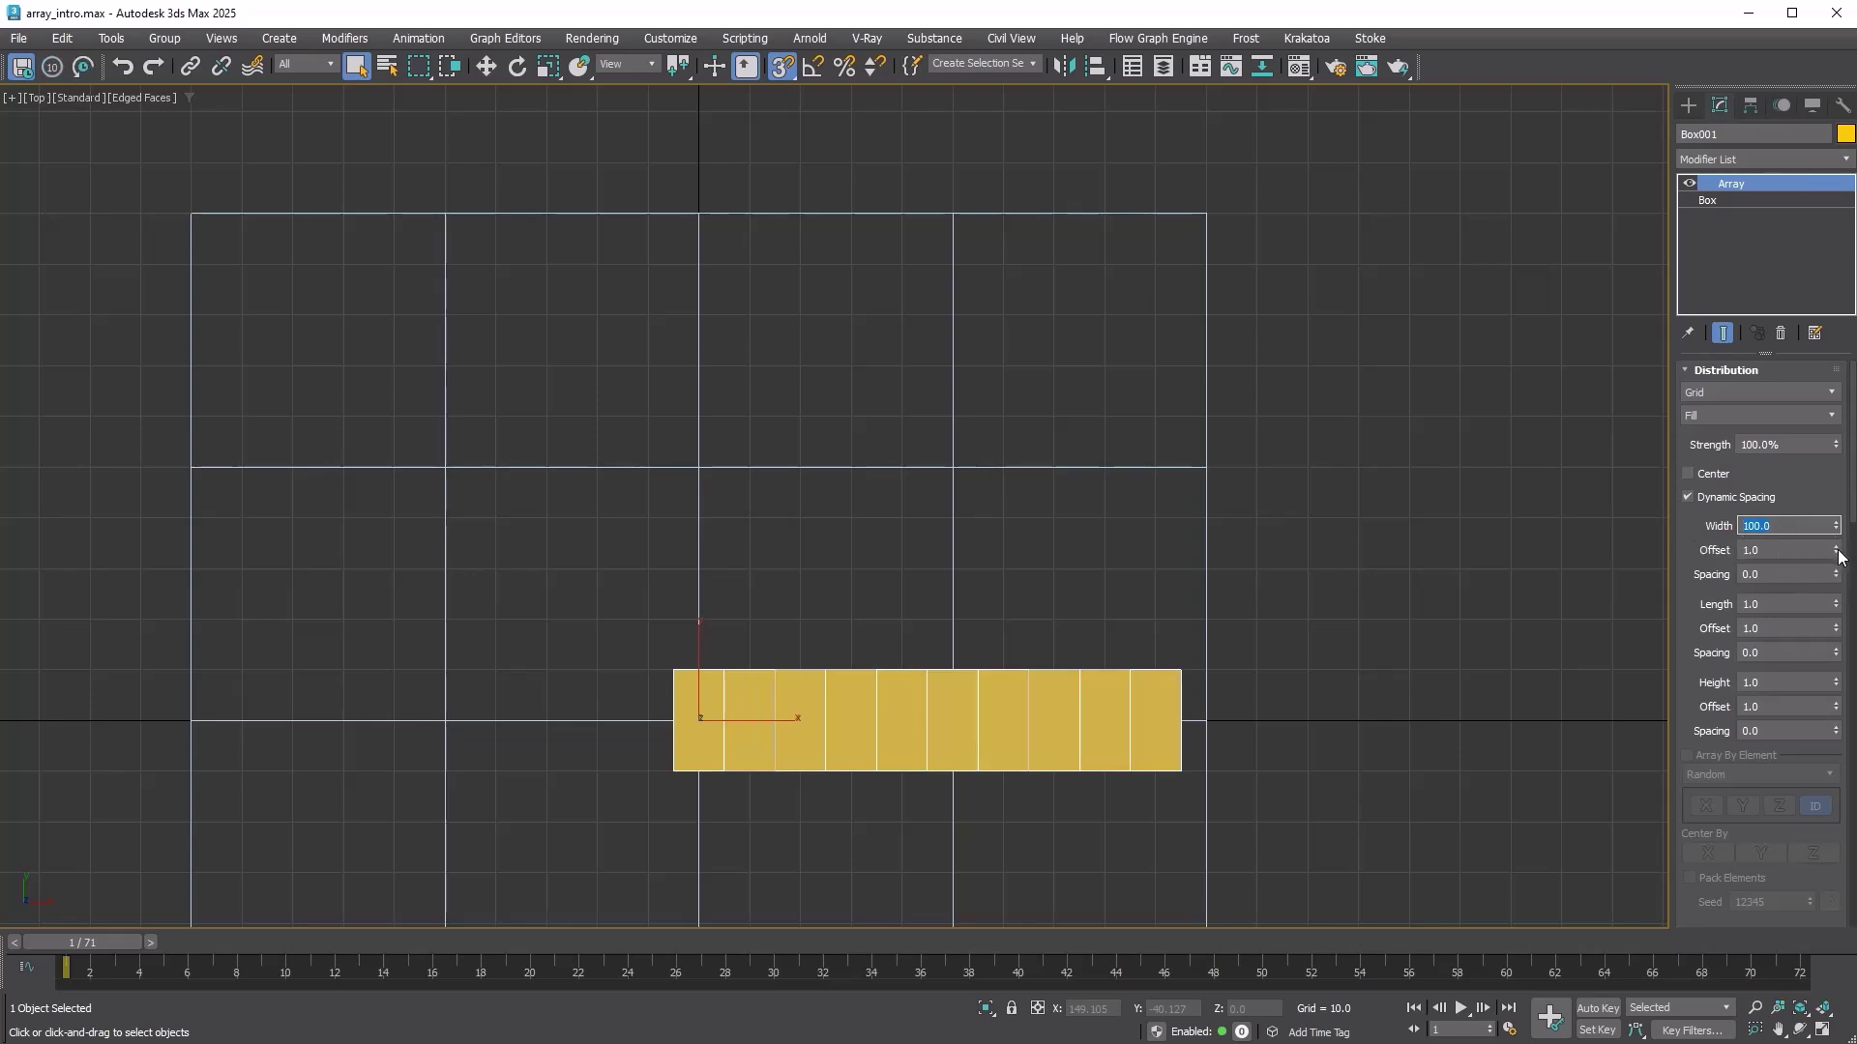
pyautogui.moveTo(1839, 558); pyautogui.dragTo(1843, 531)
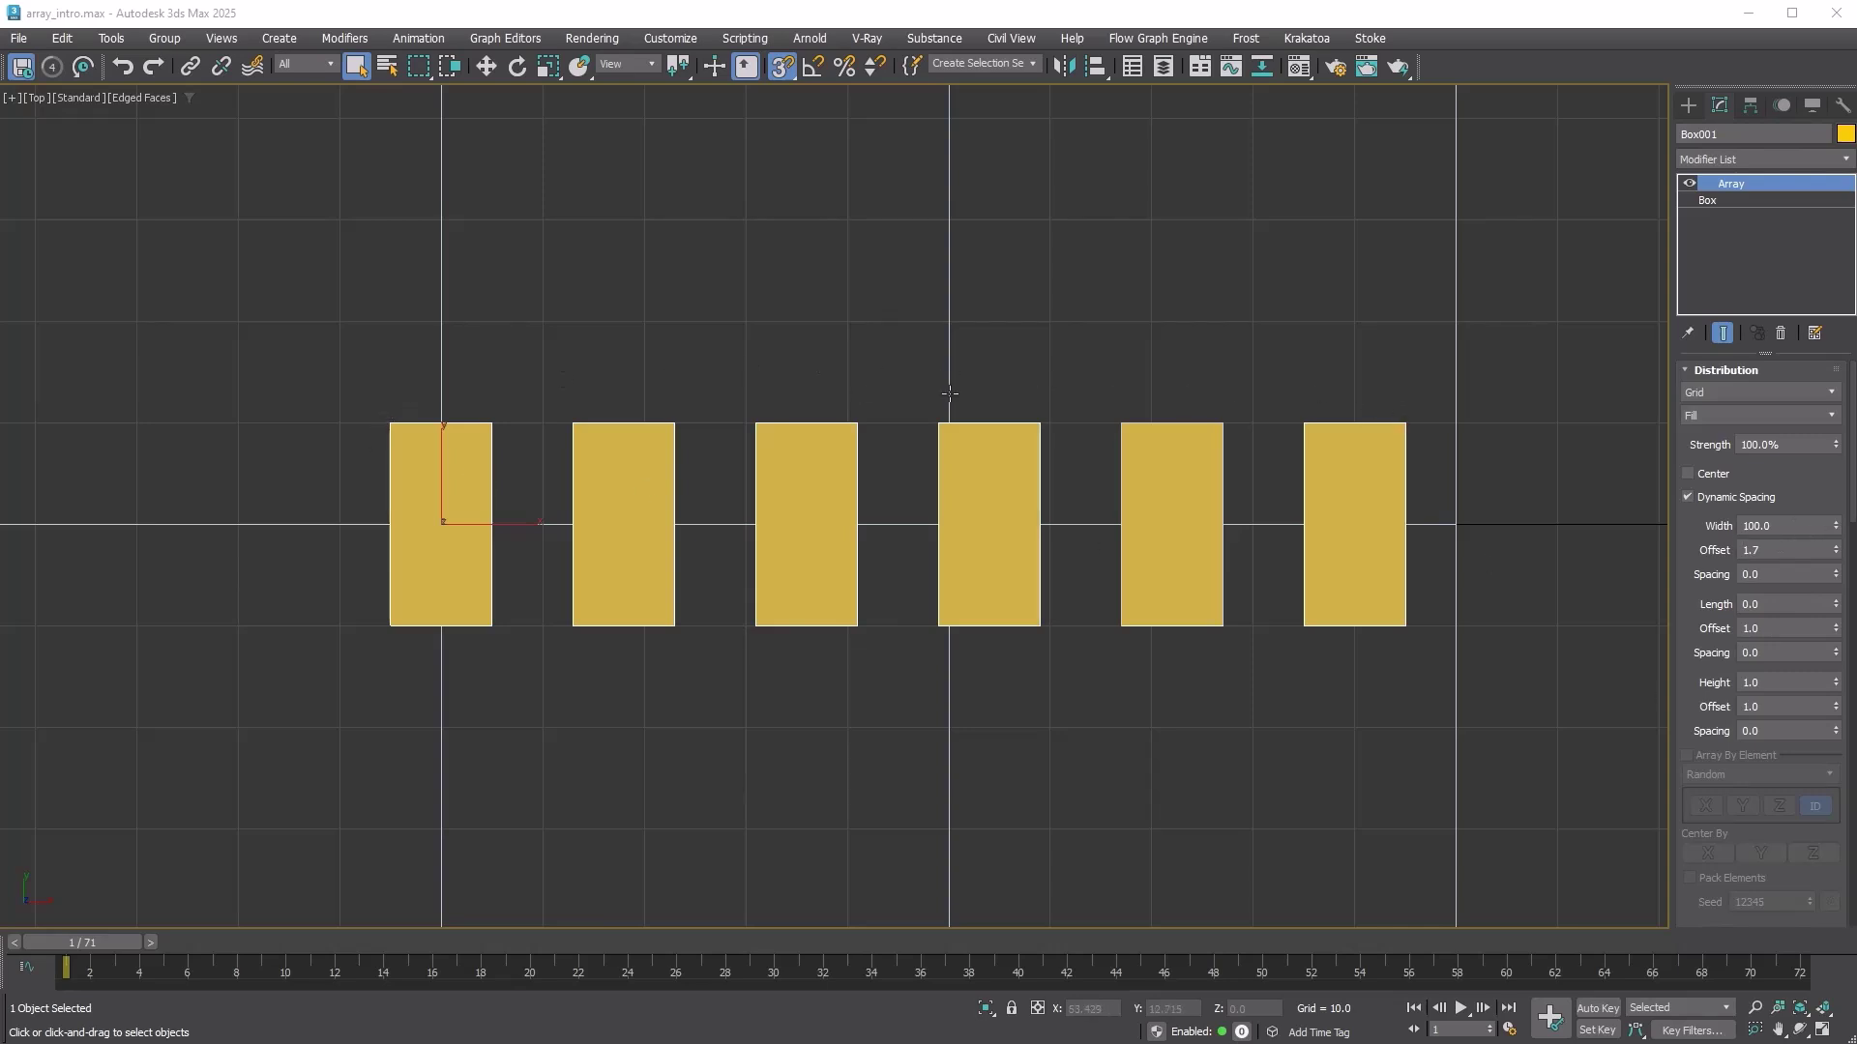
# Try a grid Width of 50, then set it back to 100.
pyautogui.doubleClick(1782, 525)
pyautogui.write('50')
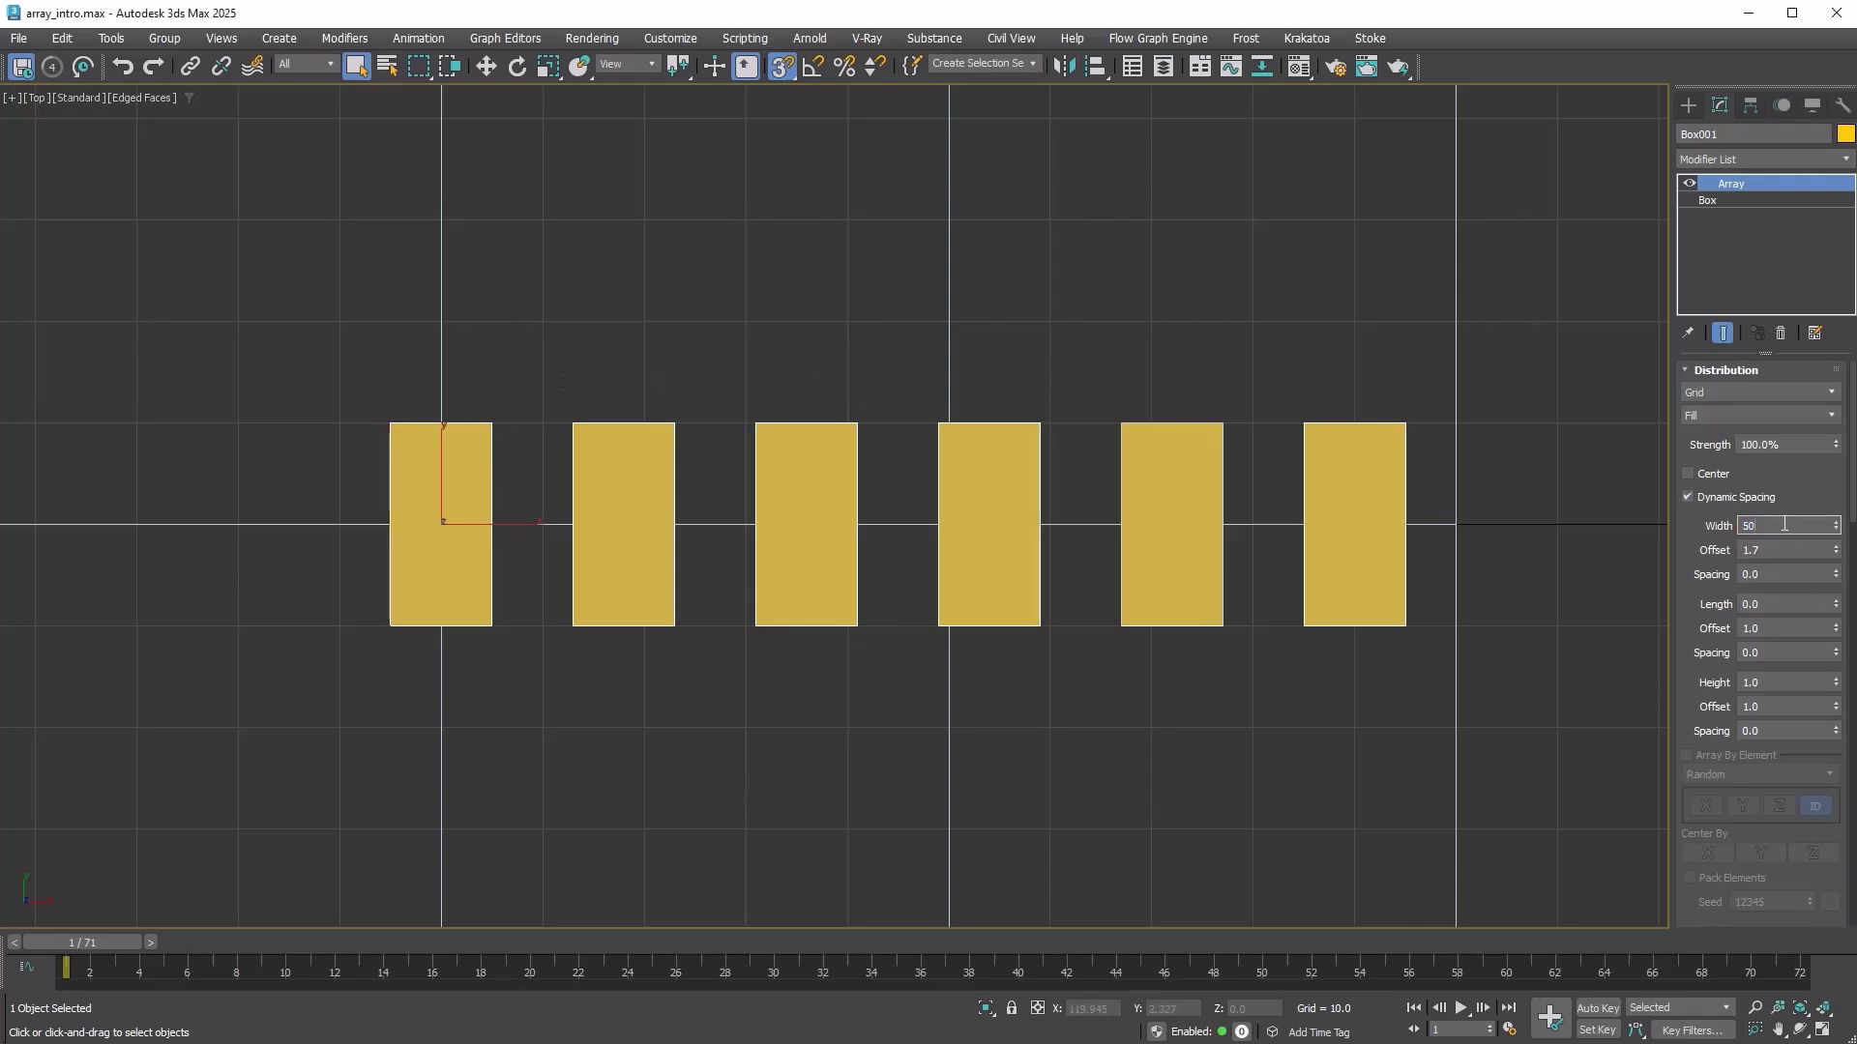
pyautogui.press('Return')
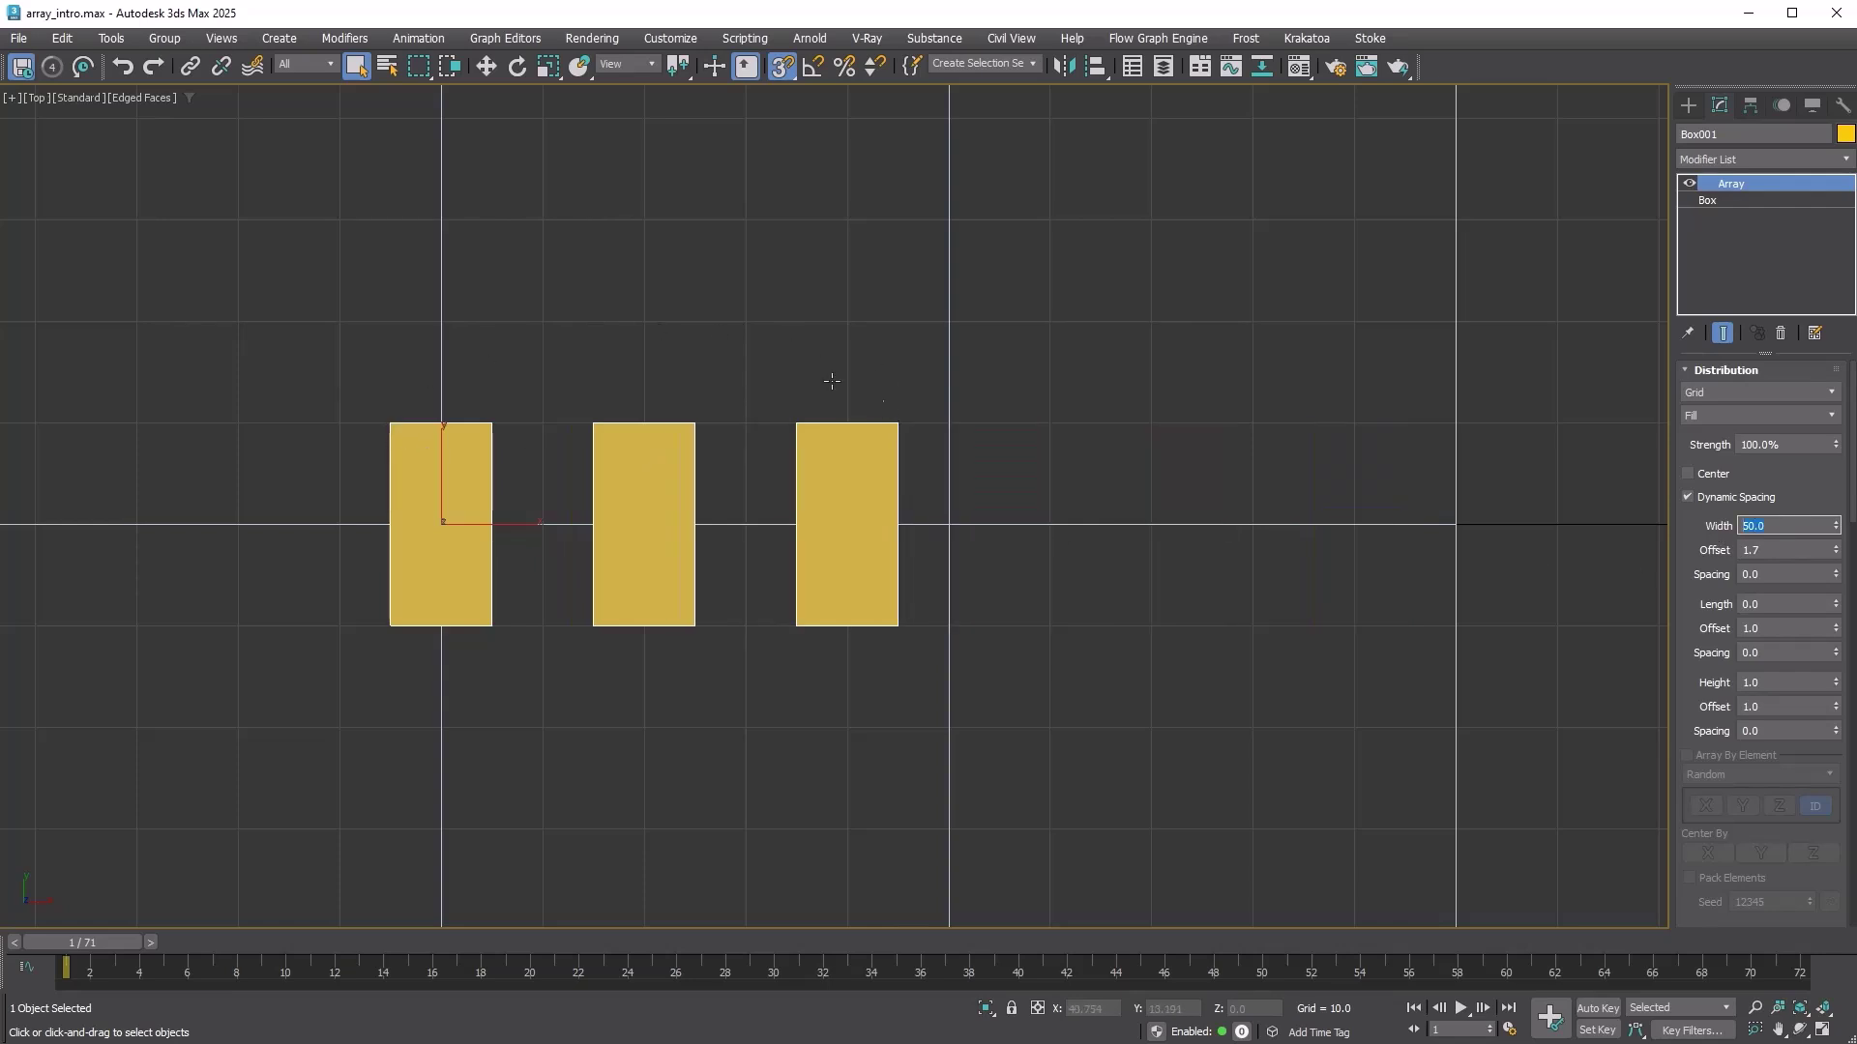
pyautogui.write('100')
pyautogui.press('Return')
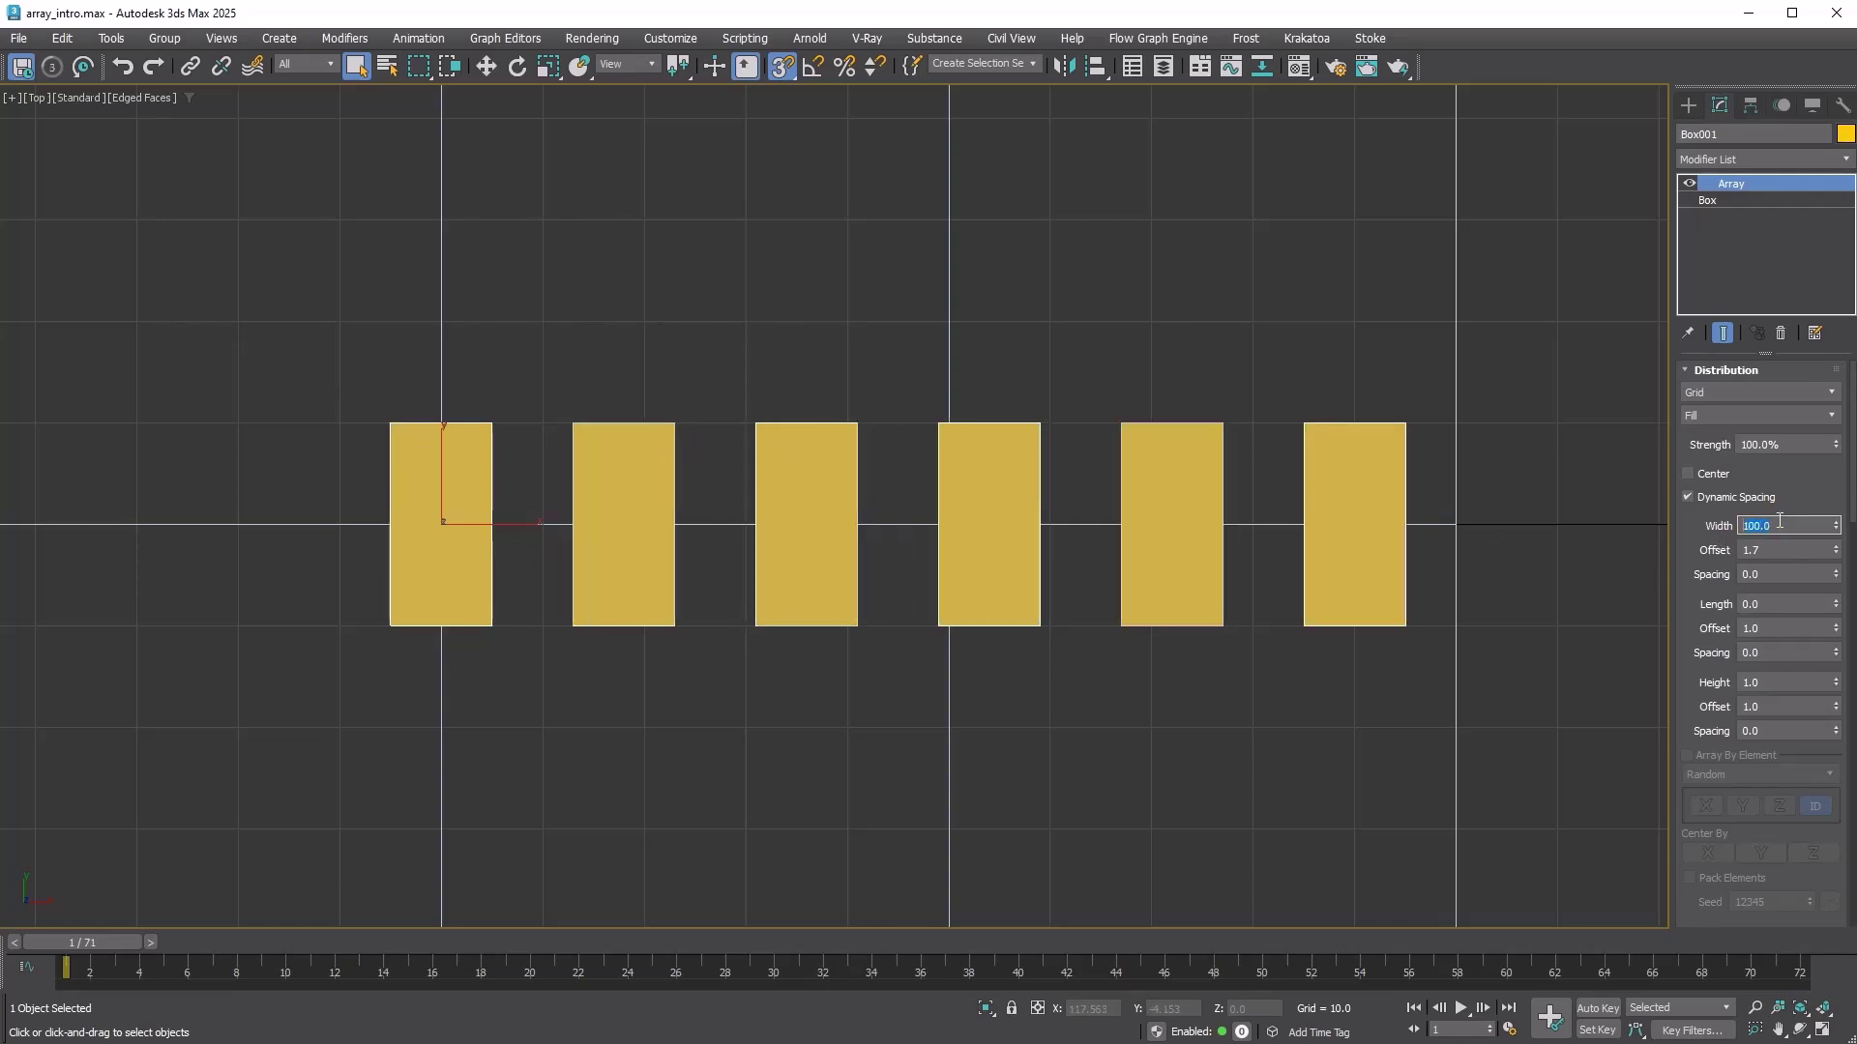
# Toggle the base box Width between 10 and 20, ending at 20.
pyautogui.click(1708, 200)
pyautogui.doubleClick(1789, 414)
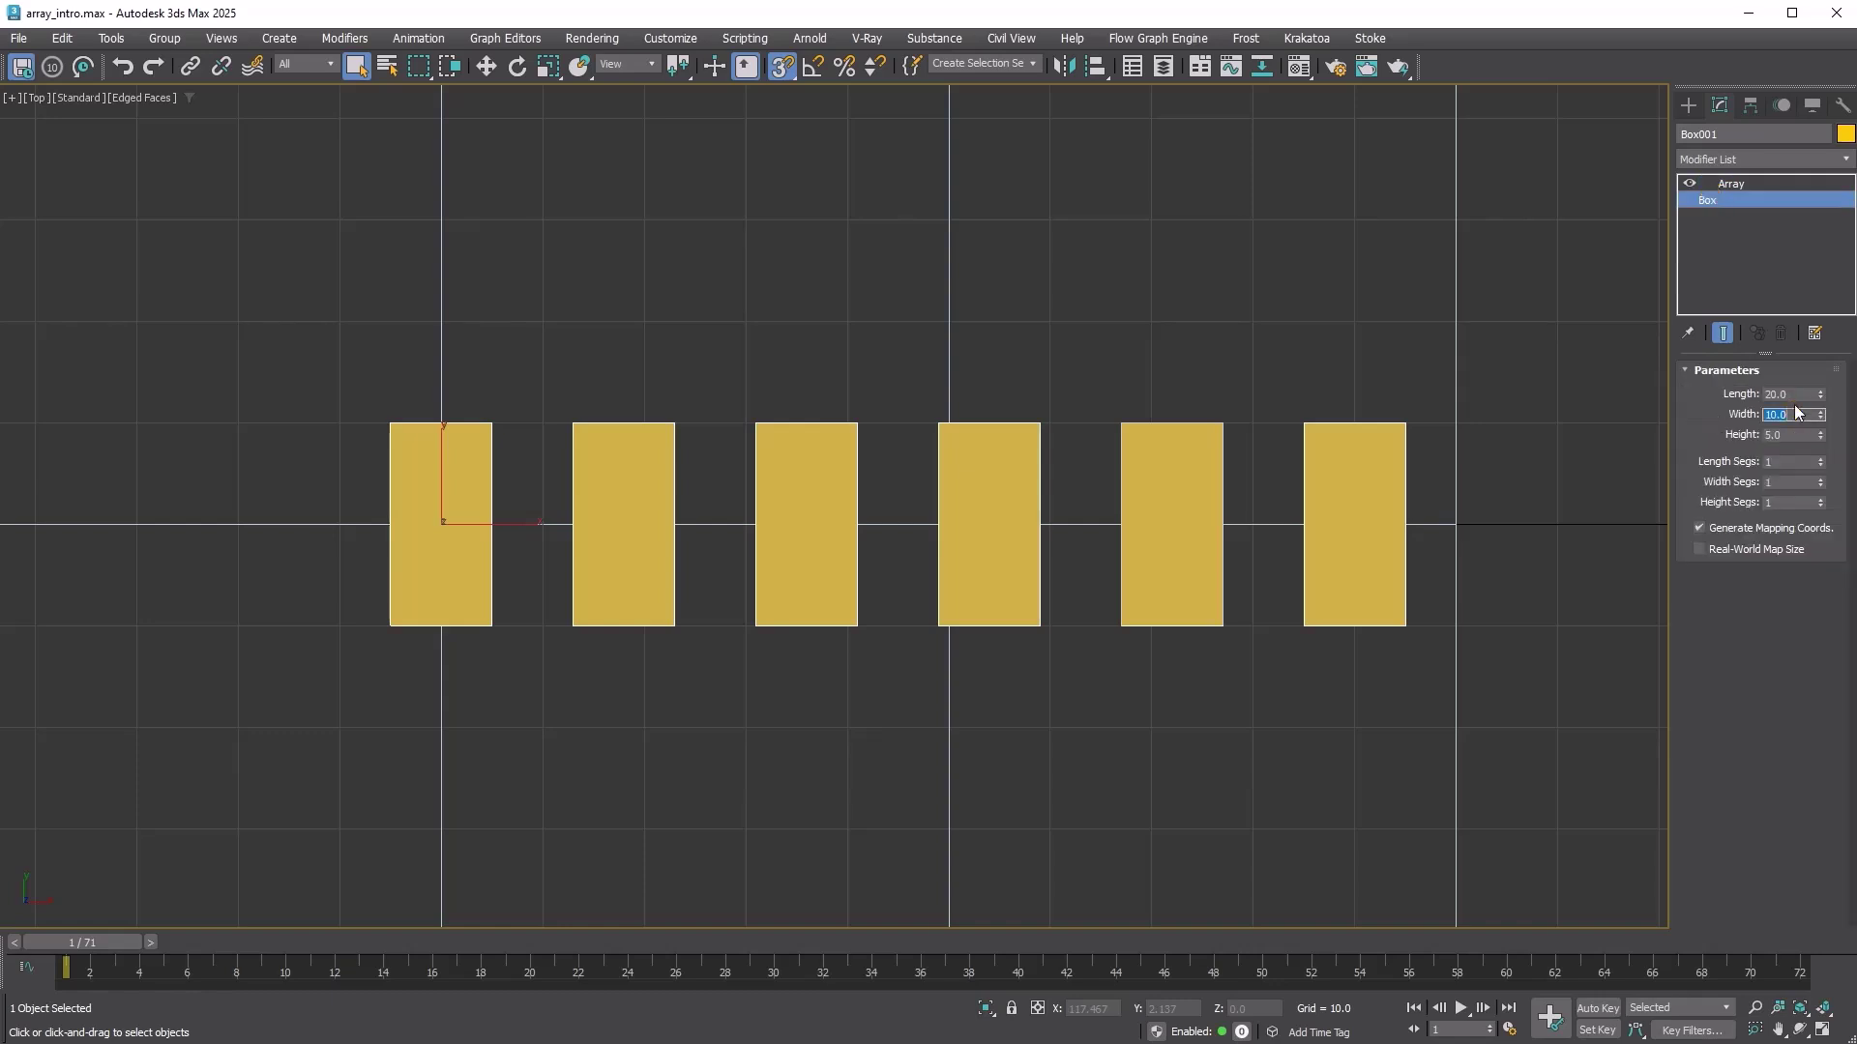
pyautogui.press('Return')
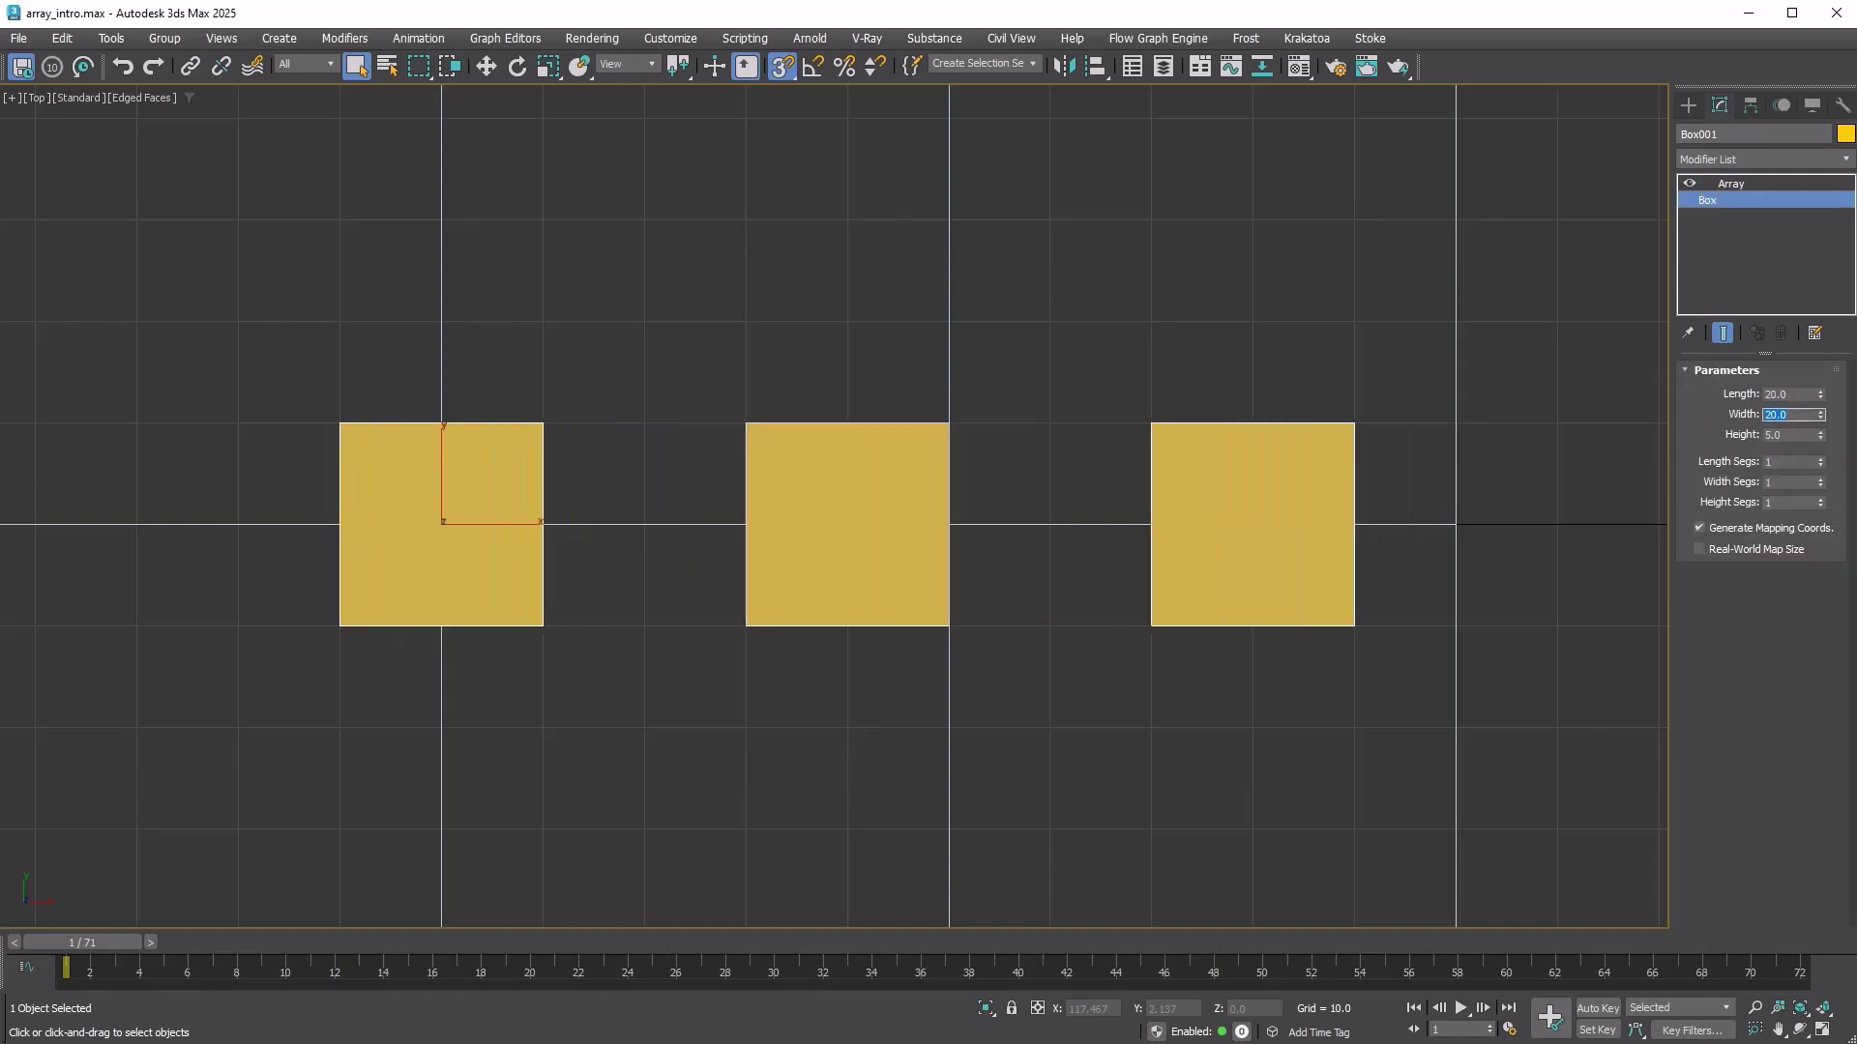
pyautogui.write('10')
pyautogui.press('Return')
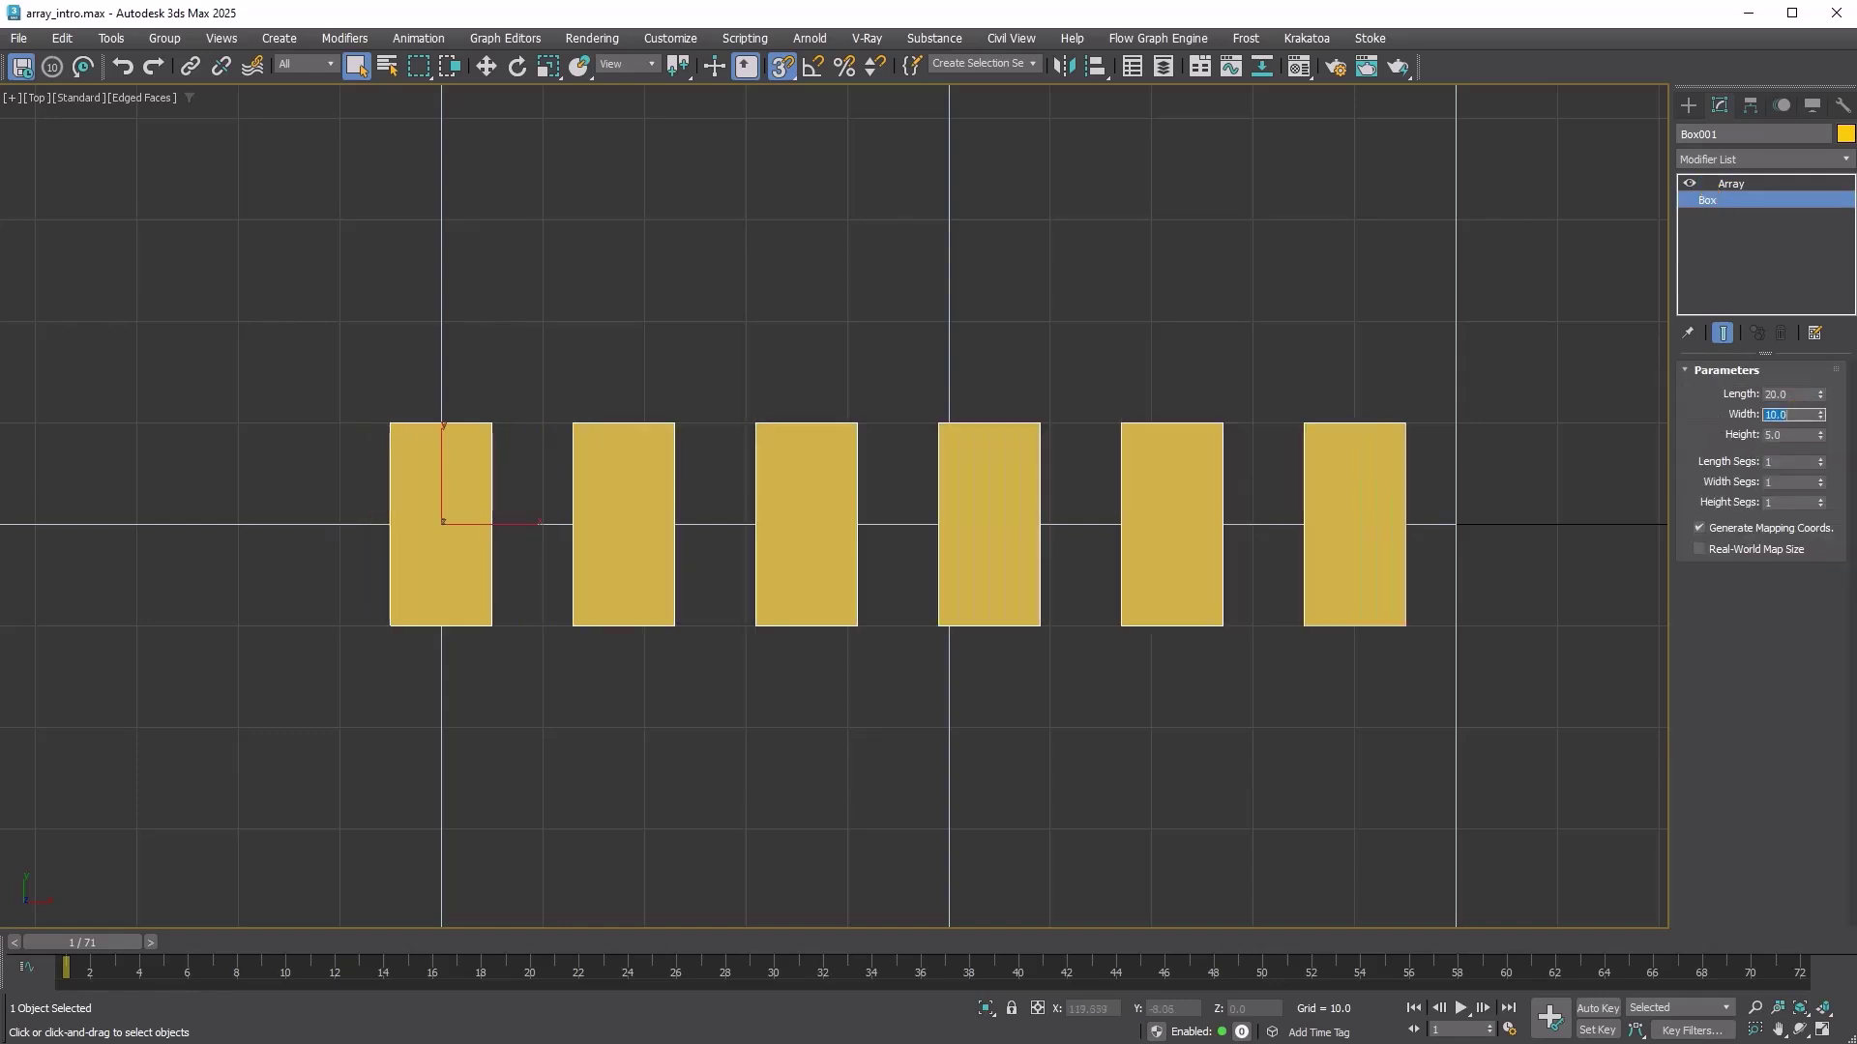
pyautogui.write('20')
pyautogui.press('Return')
pyautogui.write('10')
pyautogui.press('Return')
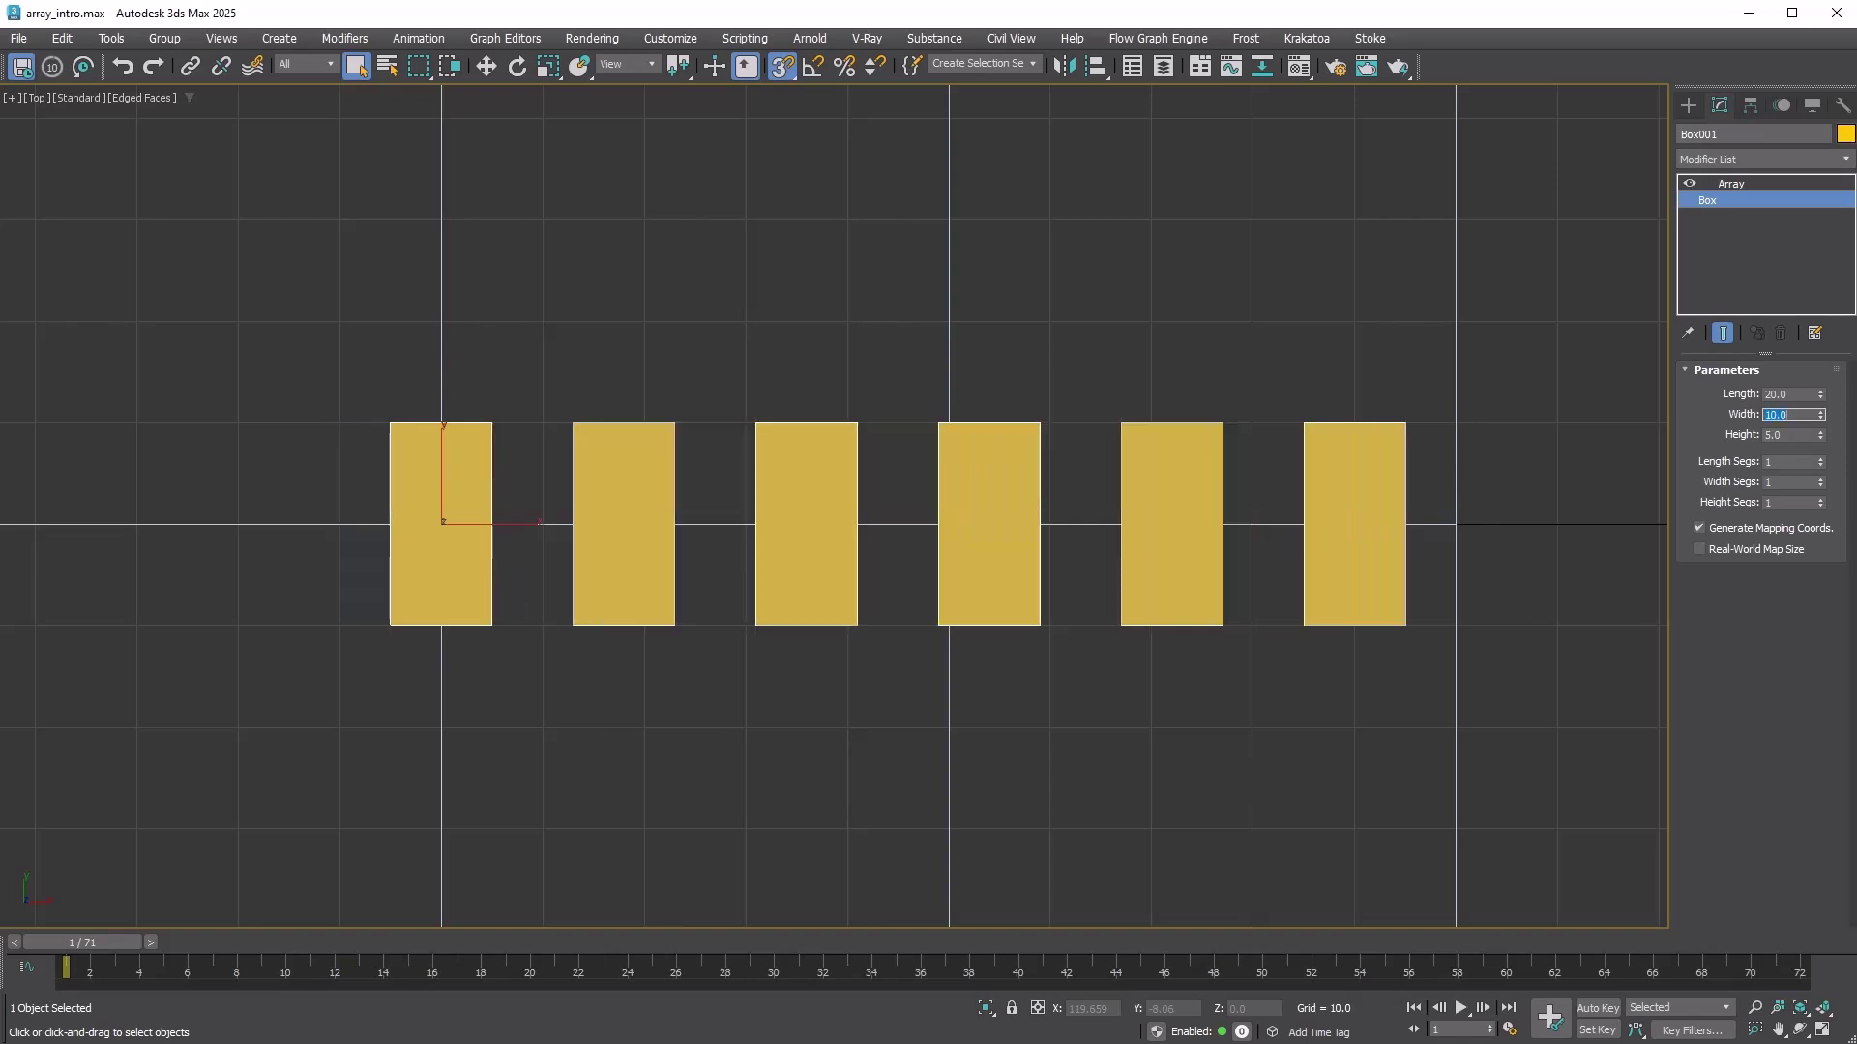
pyautogui.write('20')
pyautogui.press('Return')
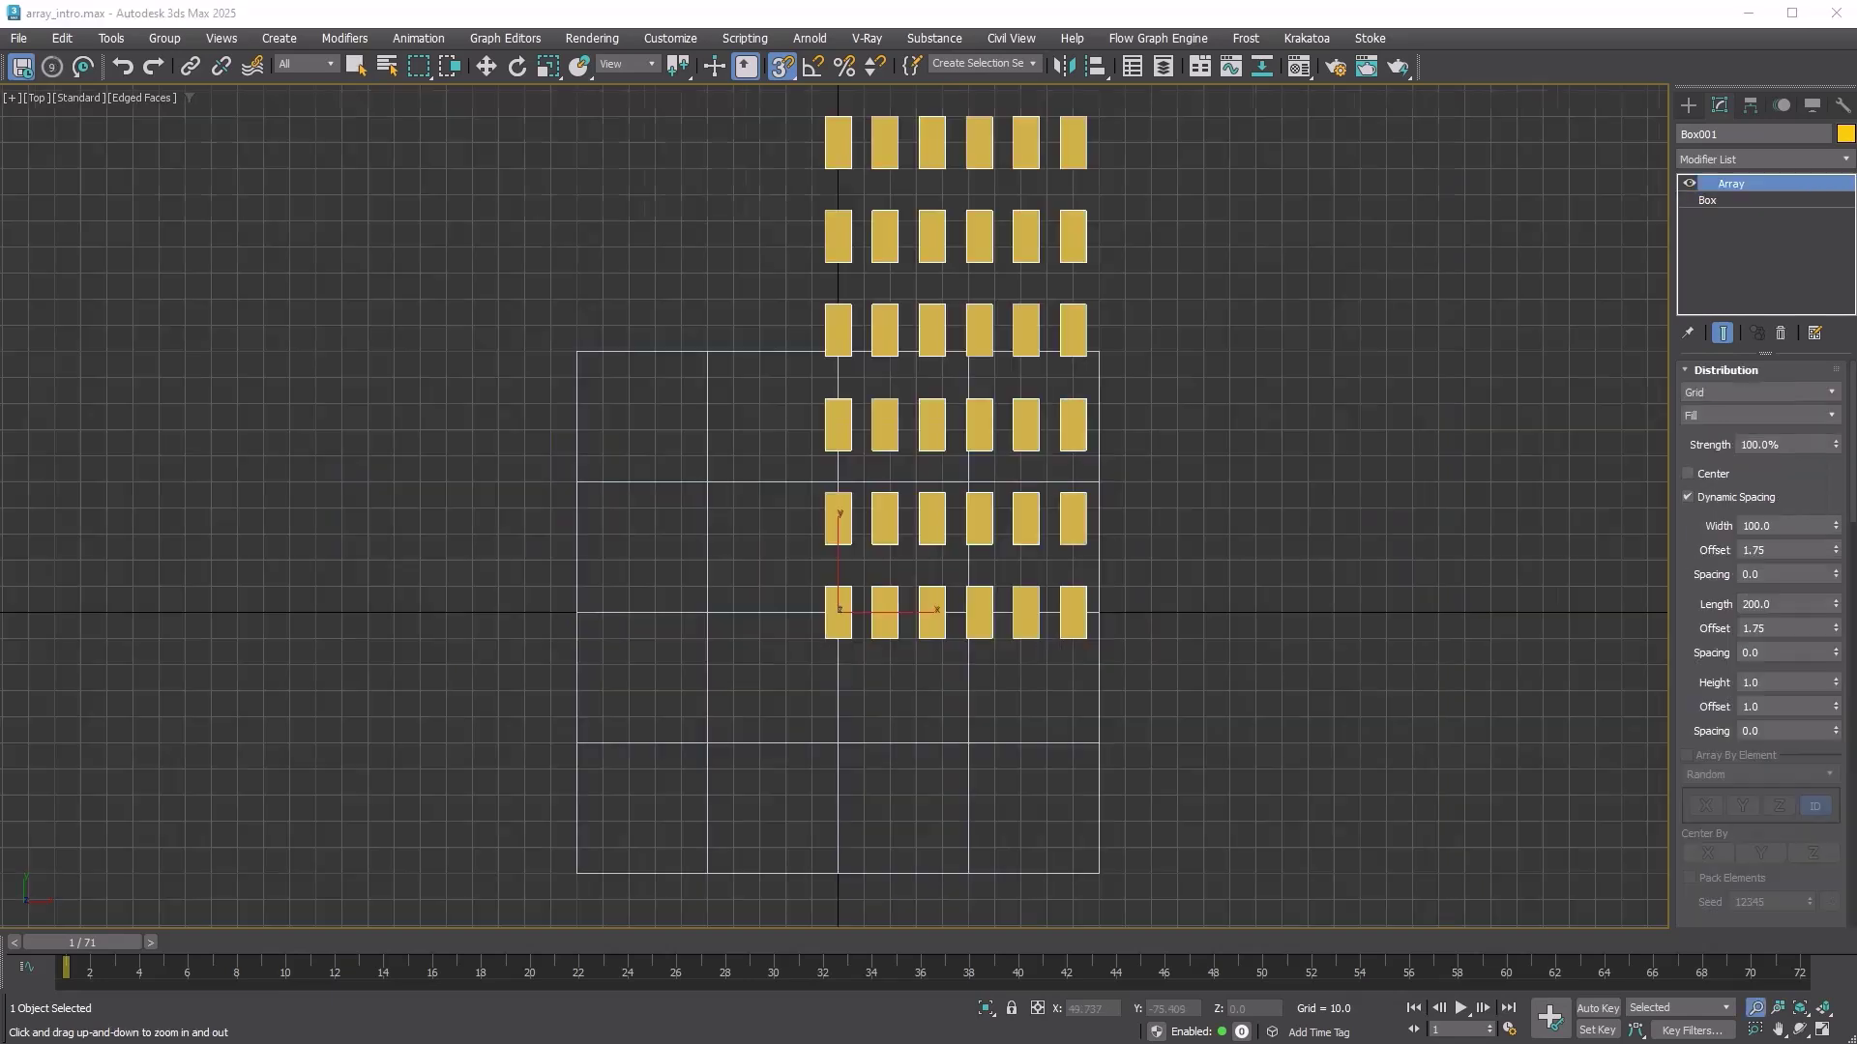
# Toggle Center on and off, leaving the box grid centred on its pivot.
pyautogui.click(1689, 474)
pyautogui.click(1689, 474)
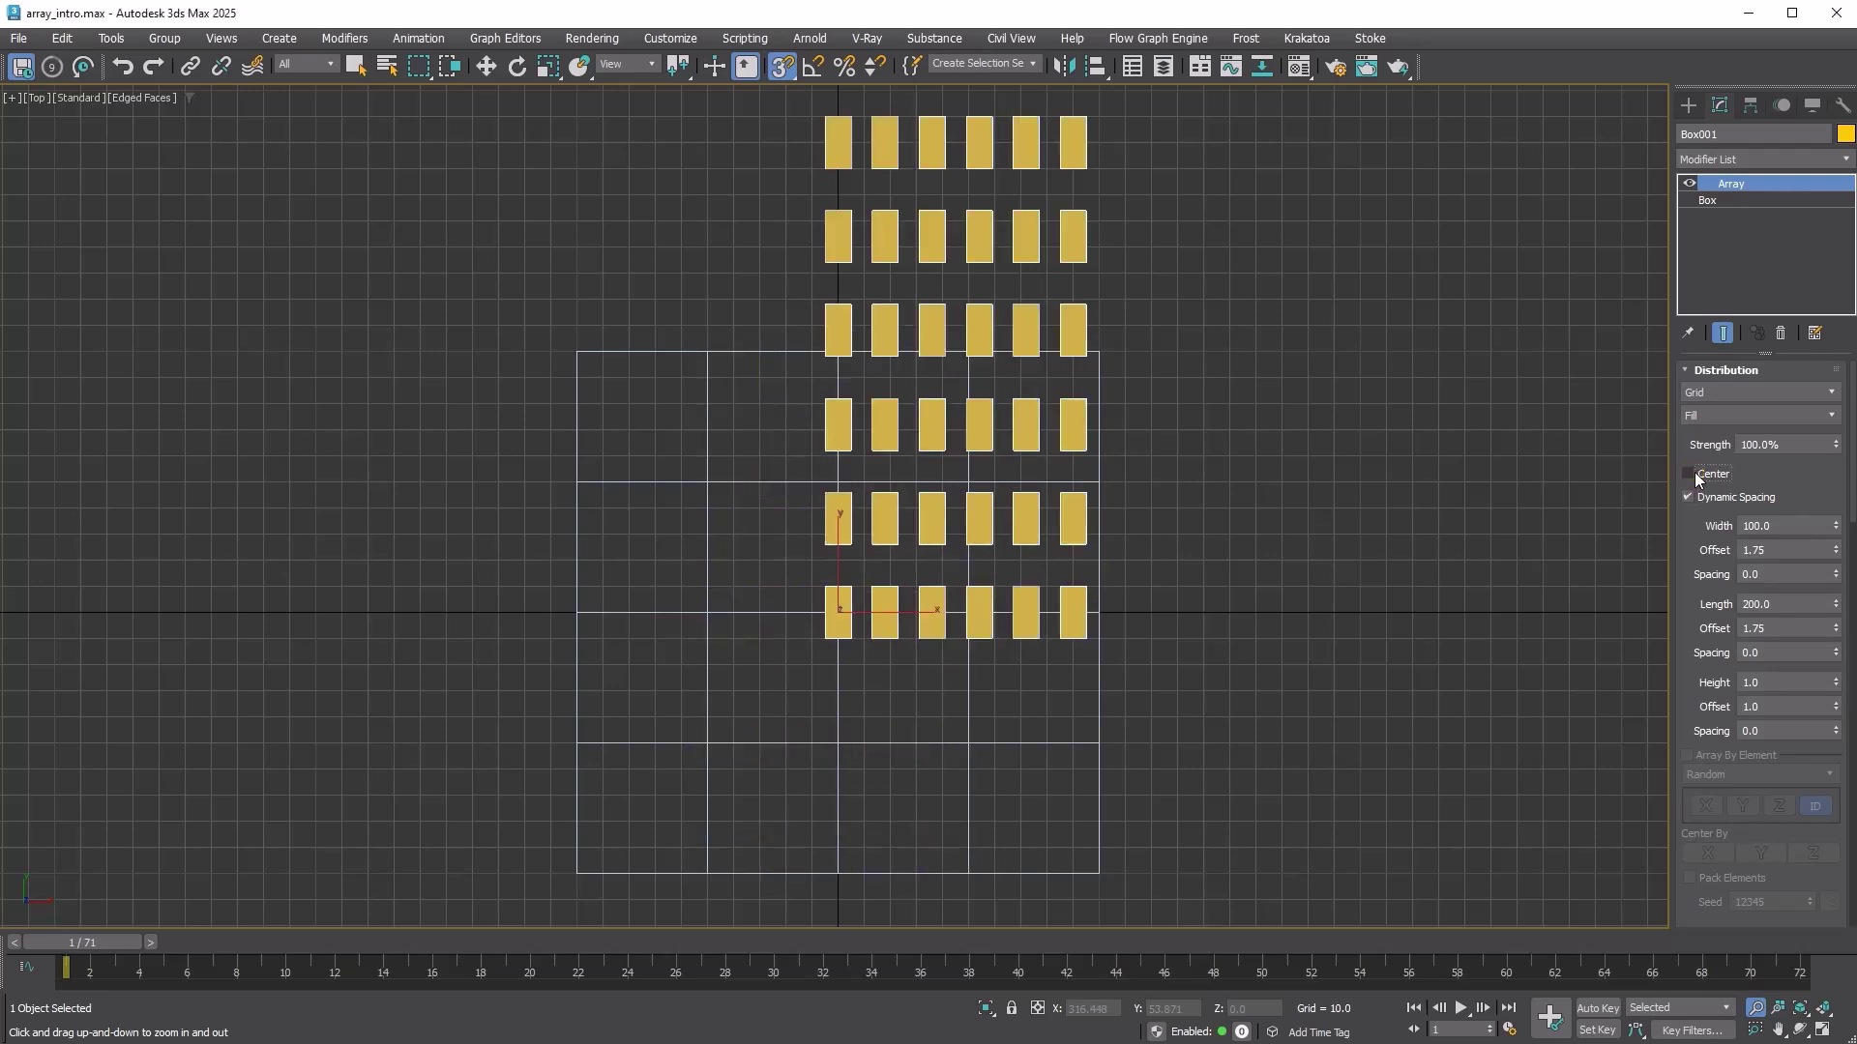
pyautogui.click(1689, 474)
pyautogui.click(1689, 474)
pyautogui.click(1688, 473)
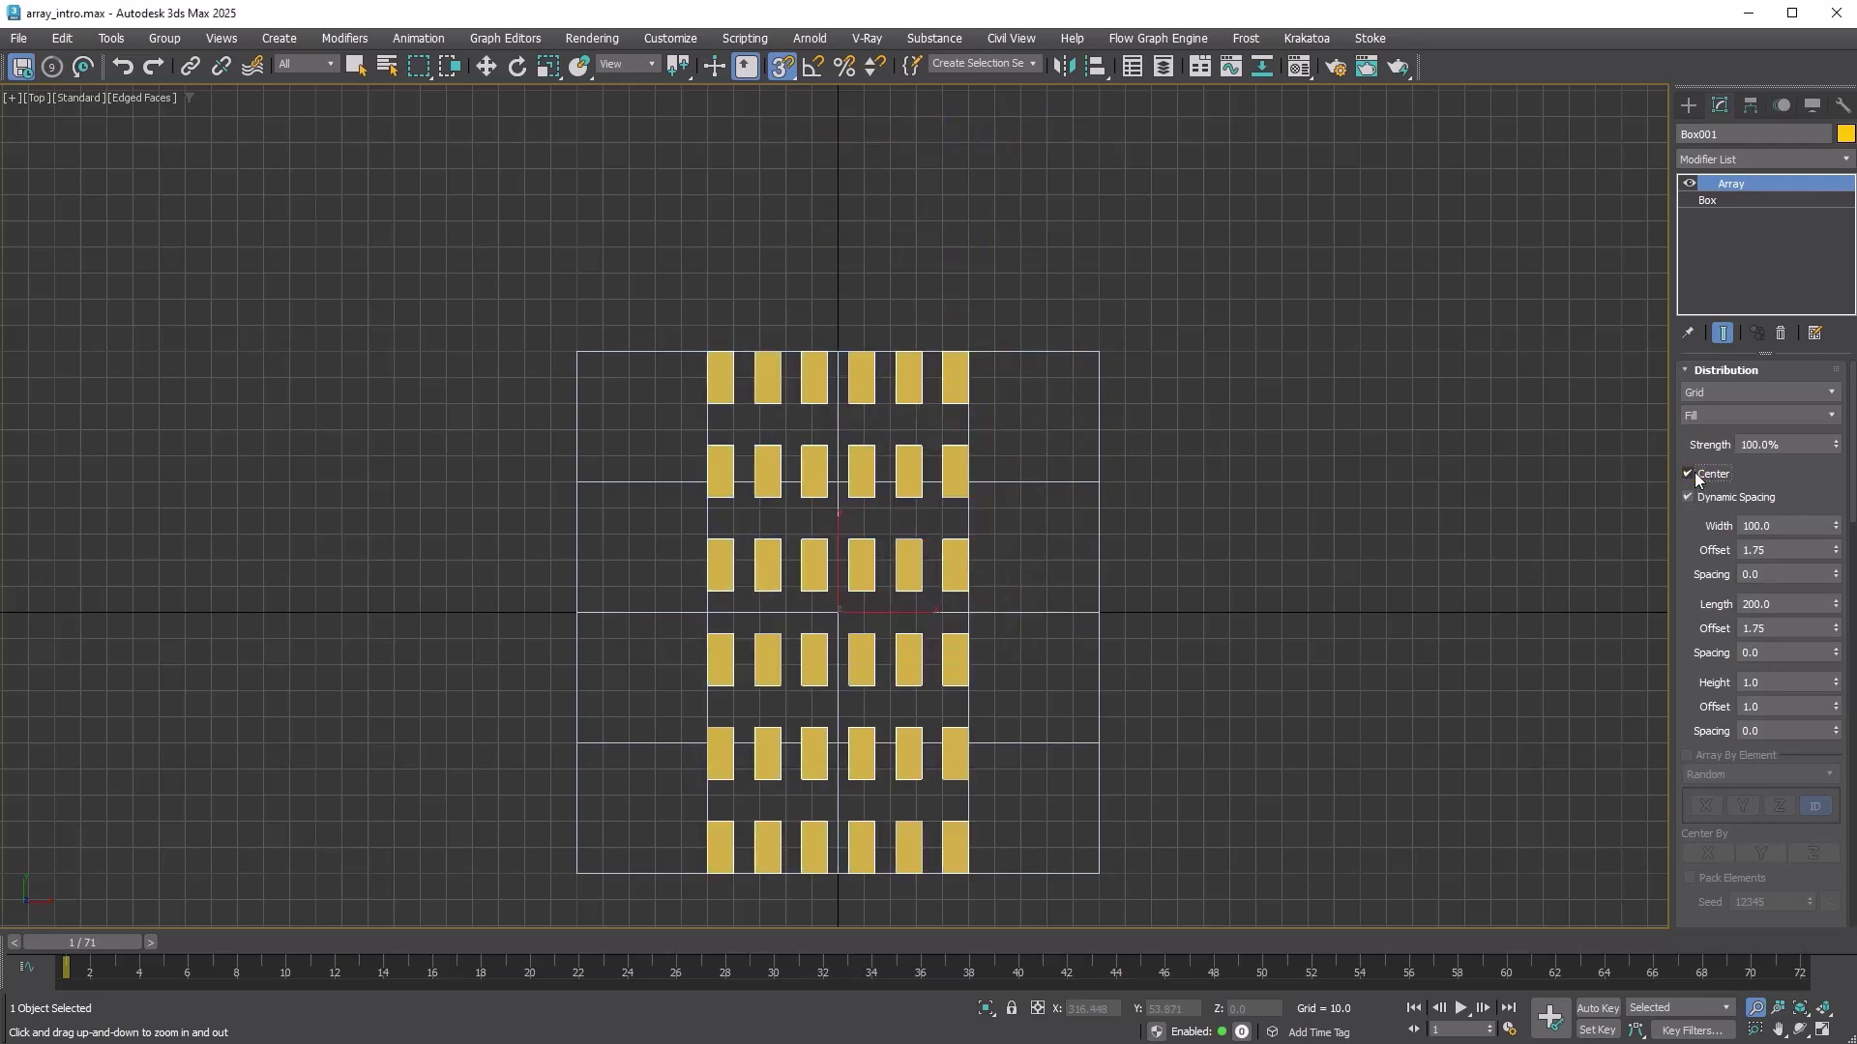
pyautogui.press('z')
# Toggle Dynamic Spacing and set the column offset to about 2.05 for five columns.
pyautogui.click(1710, 499)
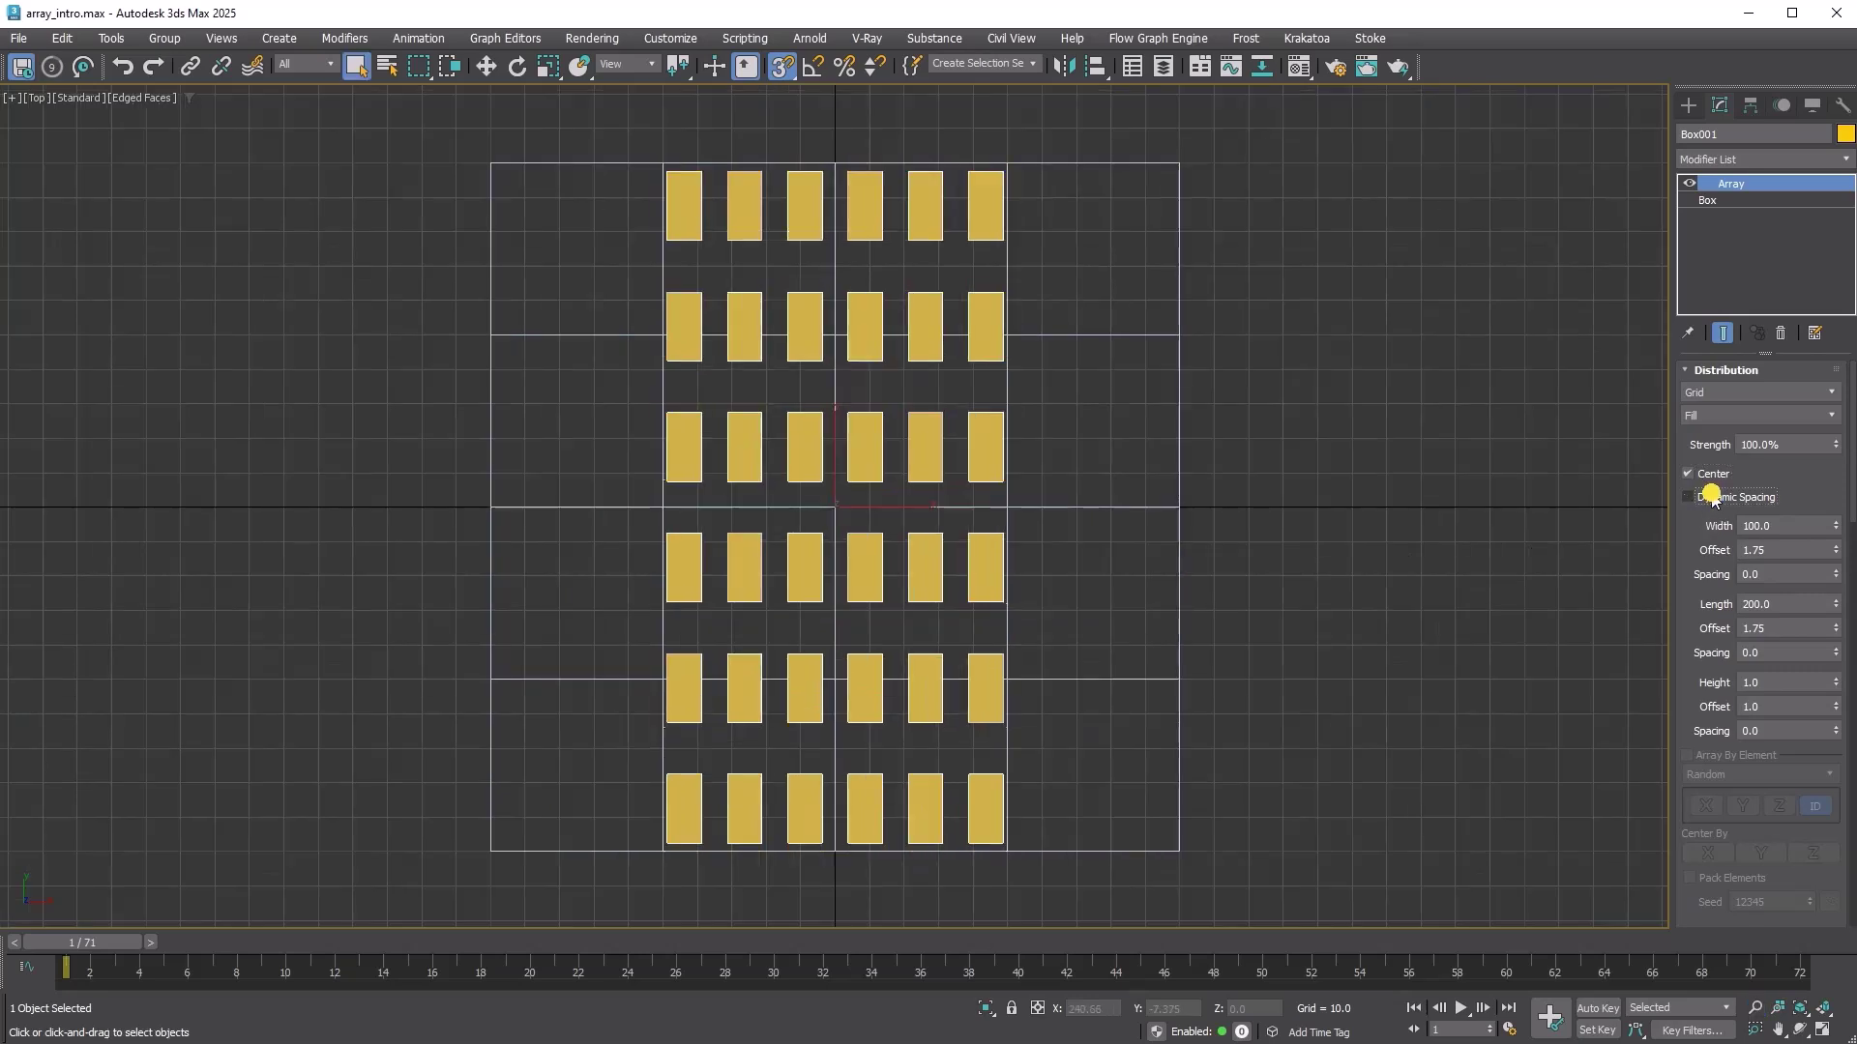
pyautogui.click(1712, 498)
pyautogui.click(1709, 498)
pyautogui.moveTo(1836, 551)
pyautogui.mouseDown()
pyautogui.moveTo(1836, 464)
pyautogui.moveTo(1831, 552)
pyautogui.moveTo(1833, 532)
pyautogui.mouseUp()
pyautogui.click(1760, 498)
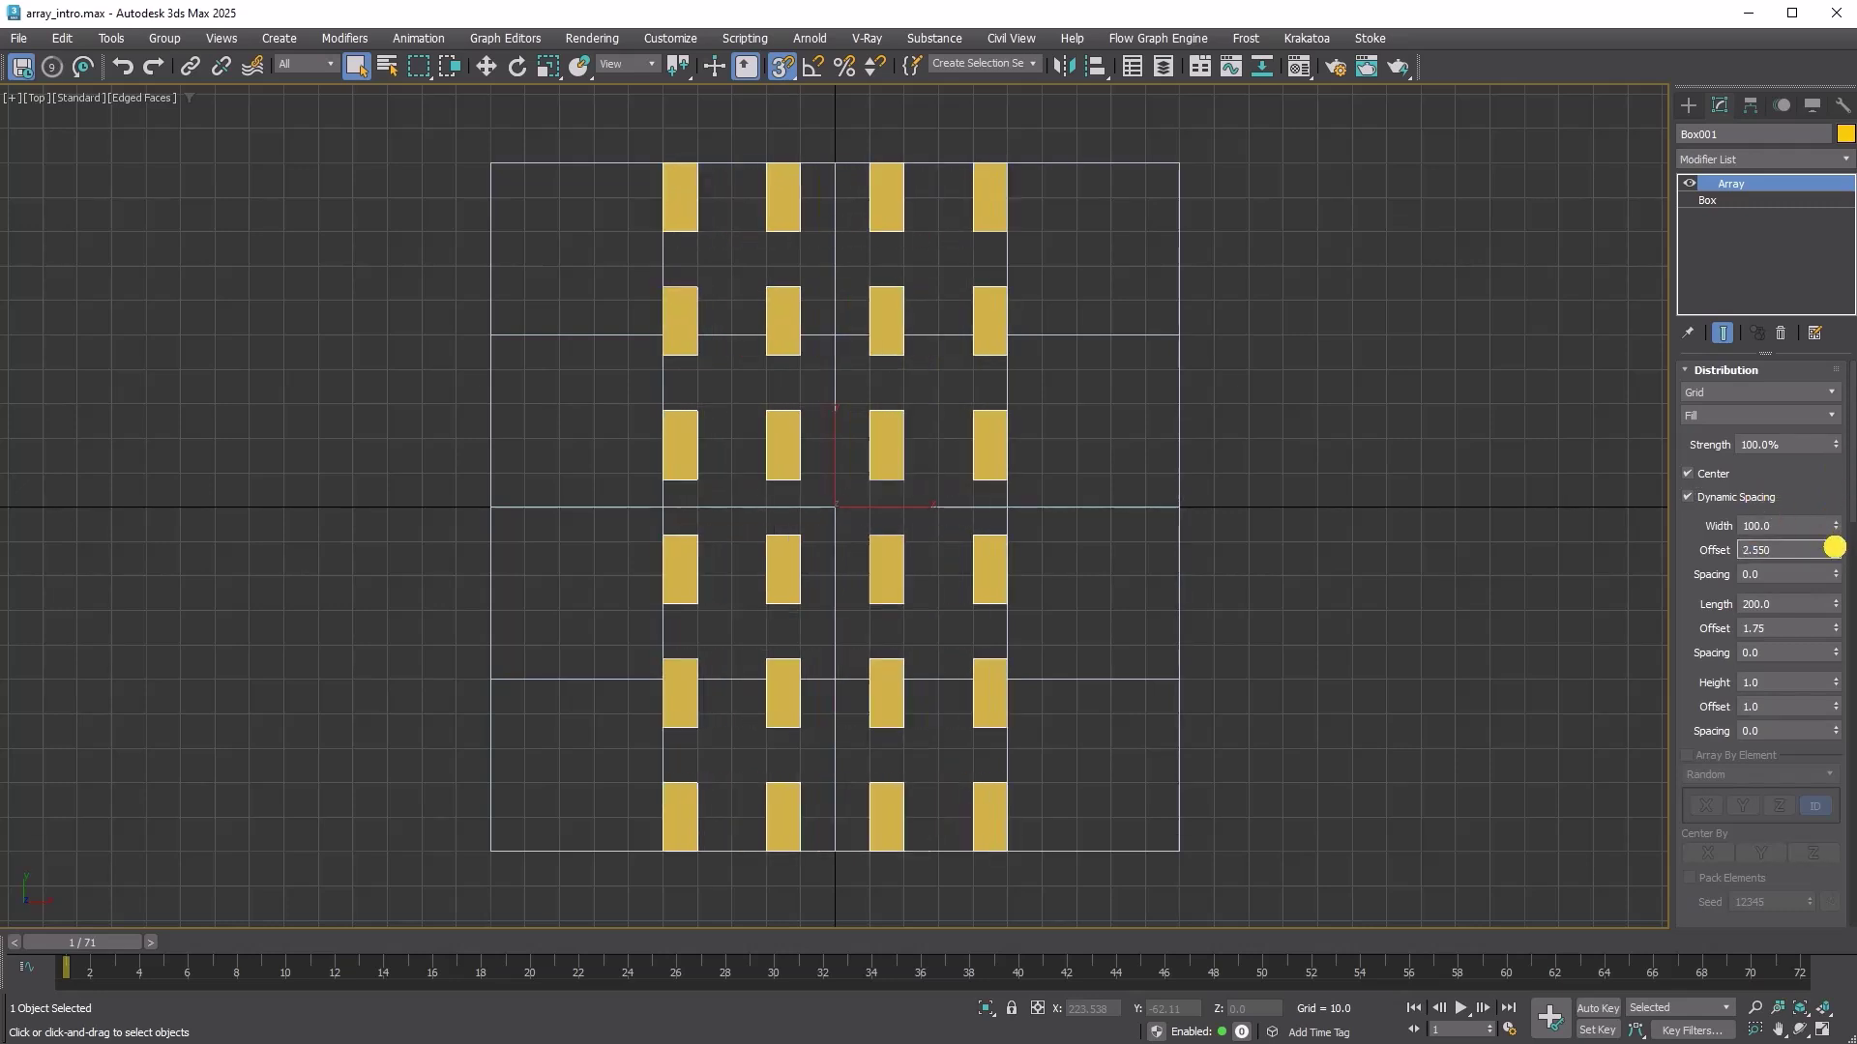
pyautogui.moveTo(1834, 547); pyautogui.dragTo(1833, 550)
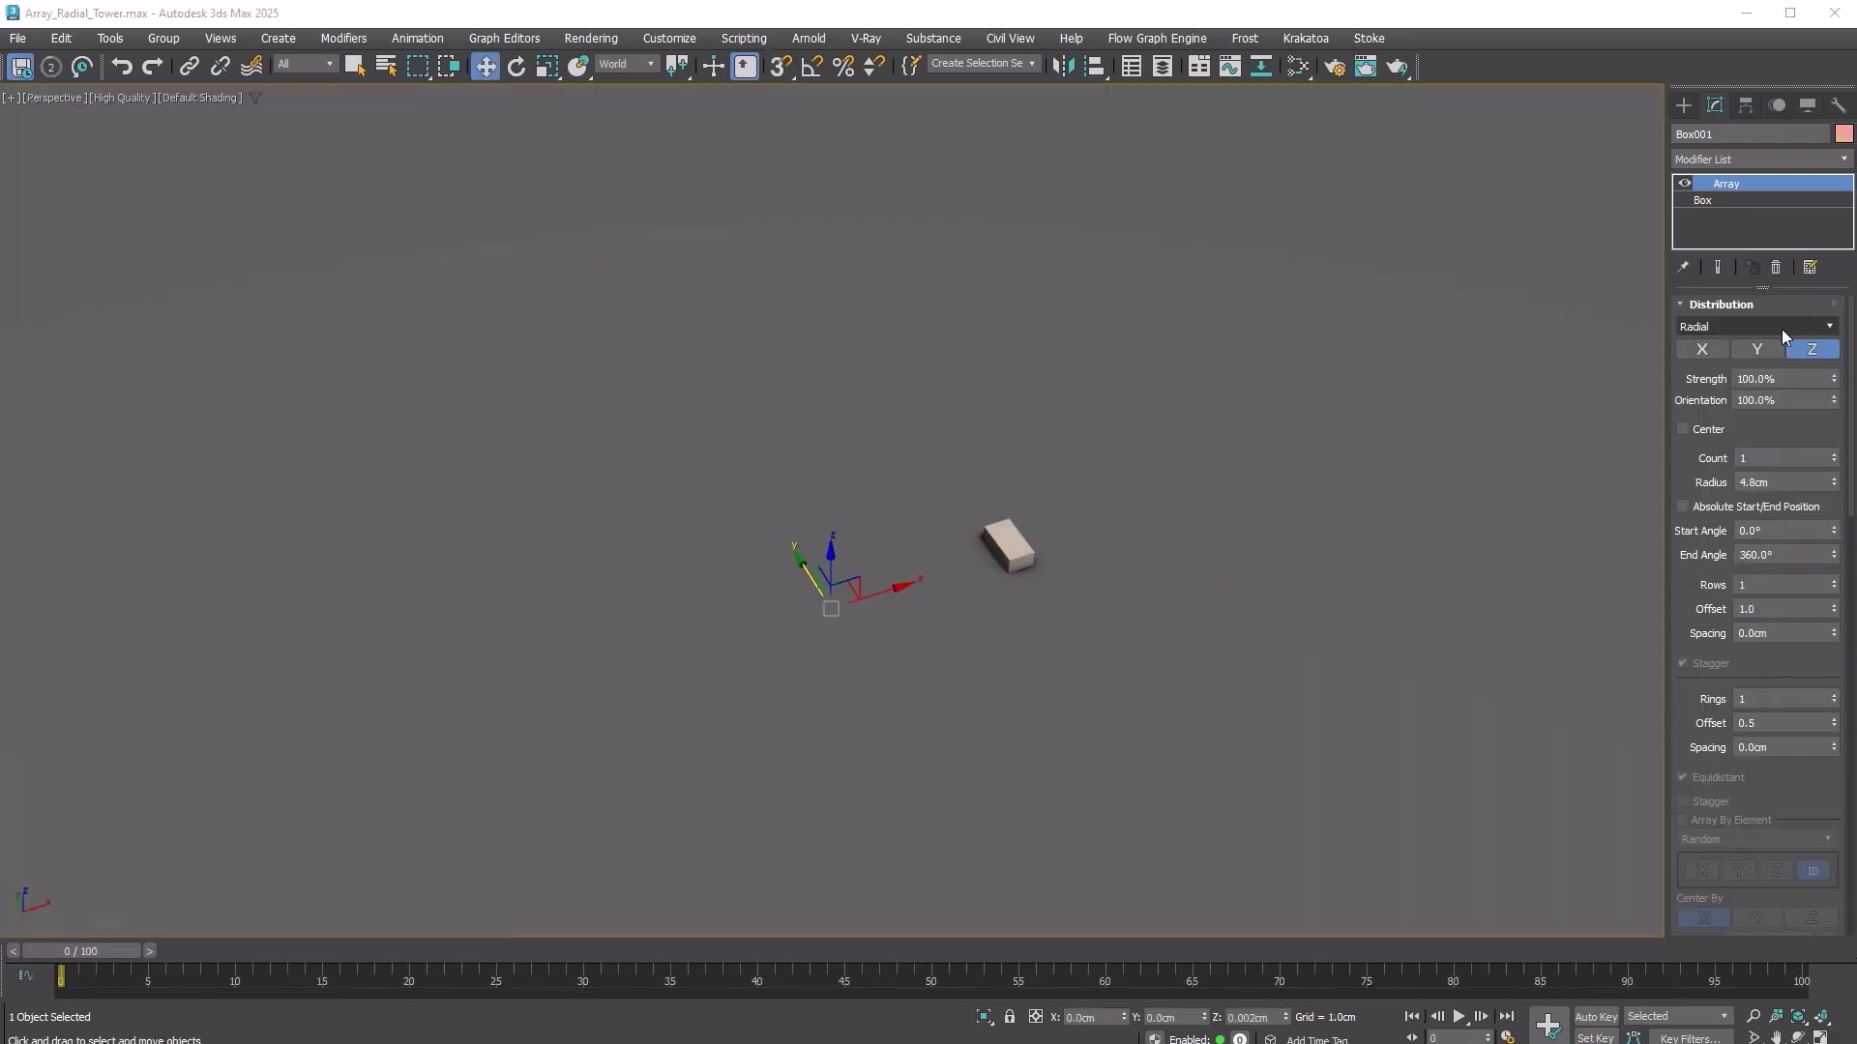
# Keep Radial distribution with Count 23, 16 staggered rows and 5 rings, then adjust the radius.
pyautogui.click(1784, 334)
pyautogui.click(1767, 356)
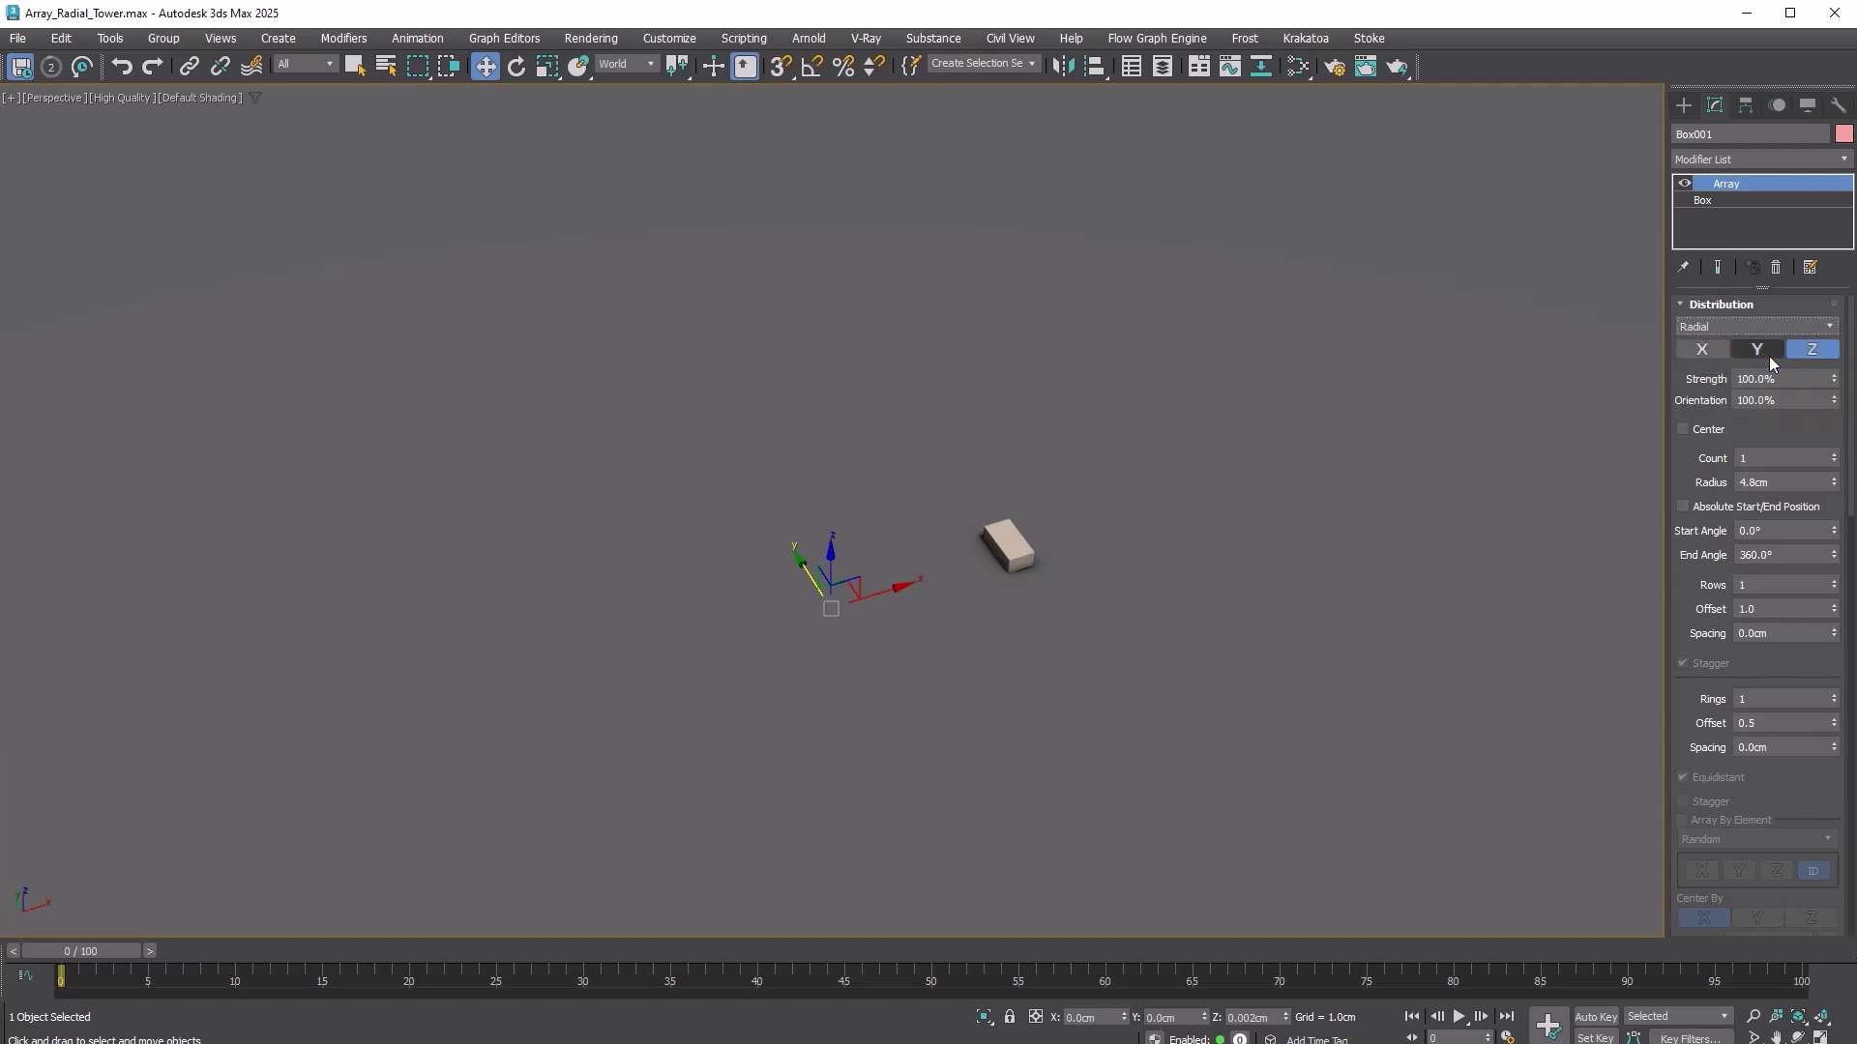
pyautogui.moveTo(1834, 453); pyautogui.dragTo(1835, 457)
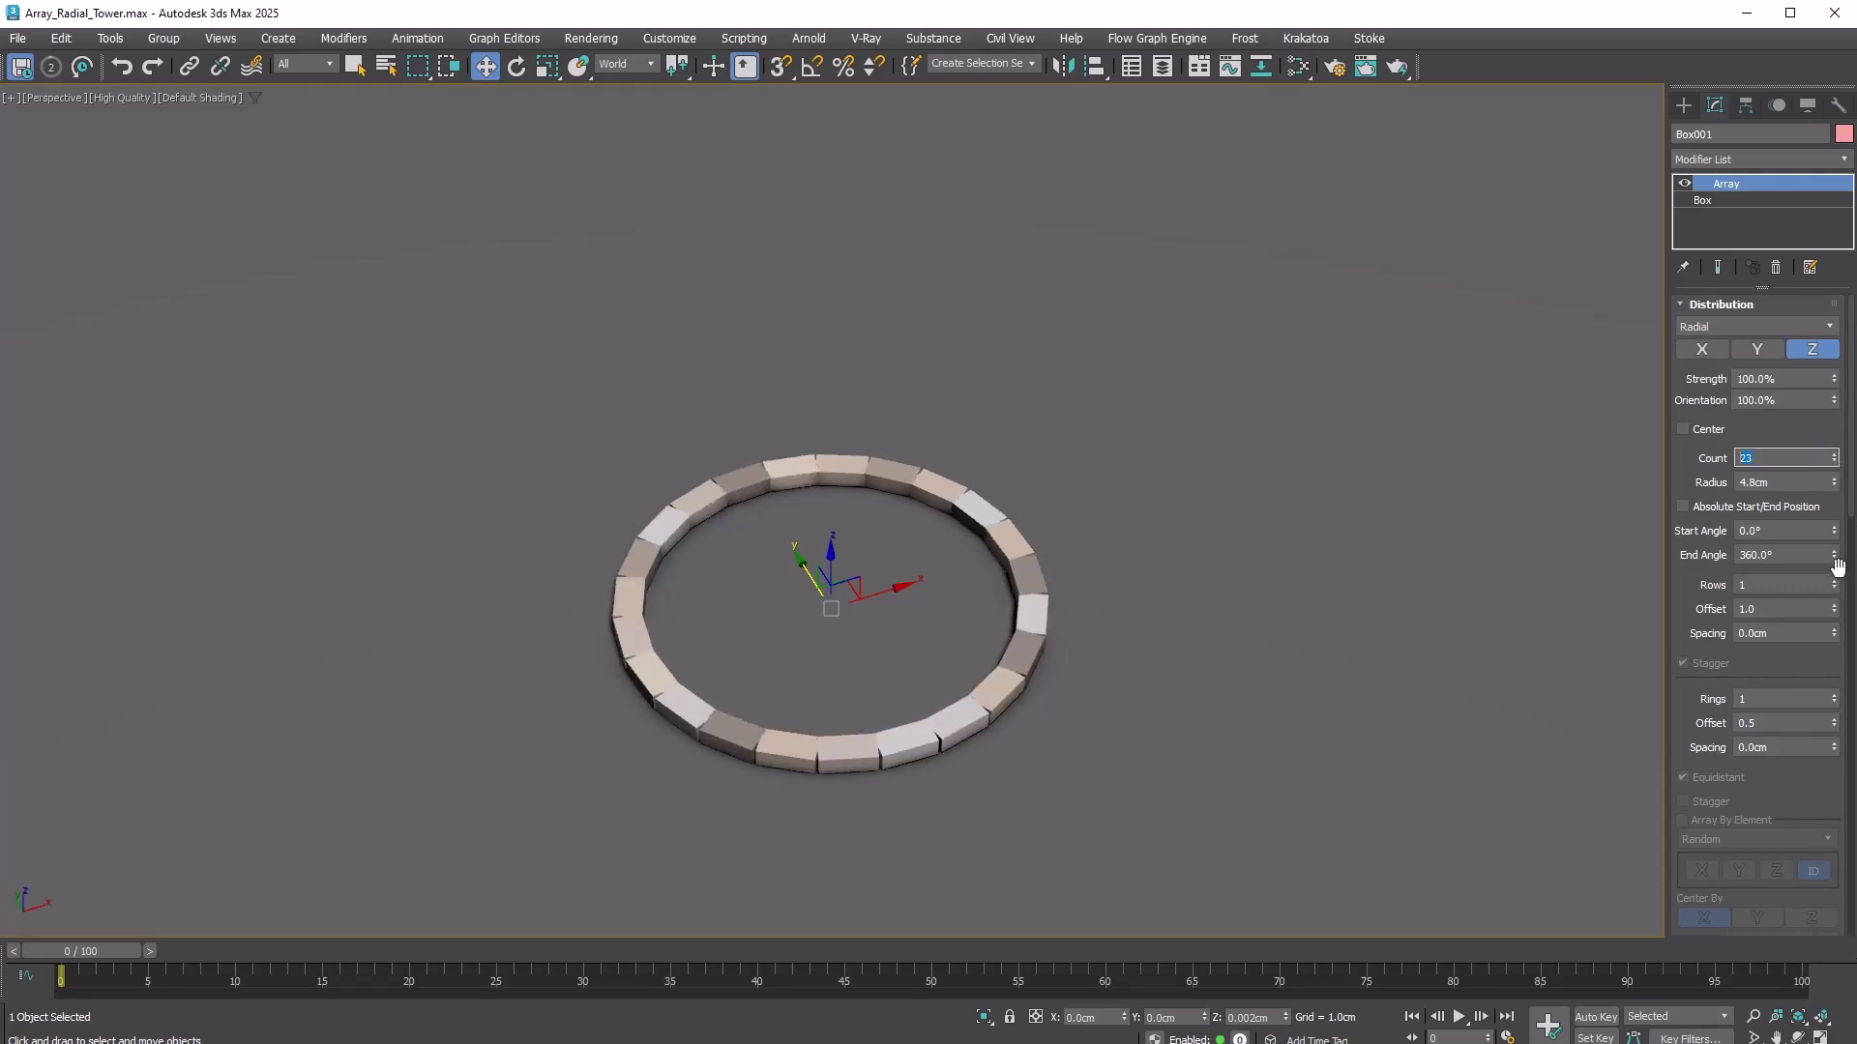
pyautogui.moveTo(1834, 581); pyautogui.dragTo(1837, 584)
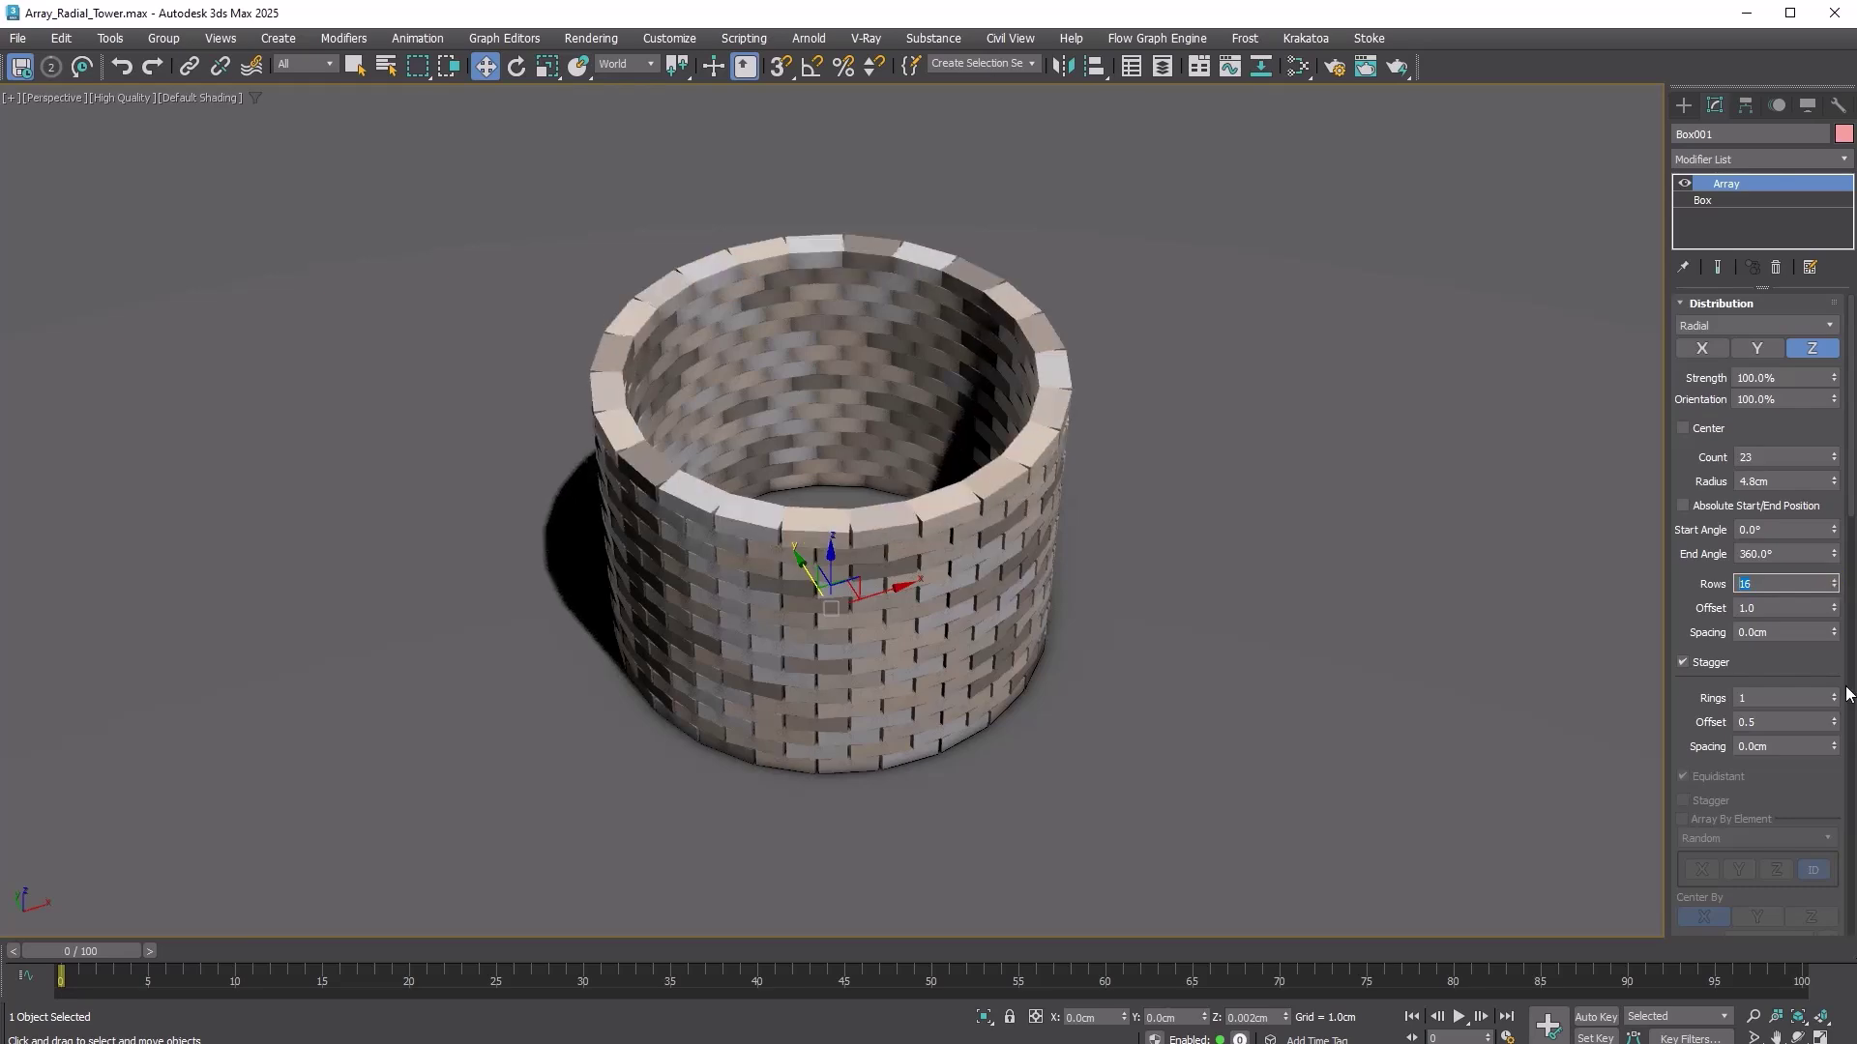
pyautogui.moveTo(1835, 694); pyautogui.dragTo(1835, 696)
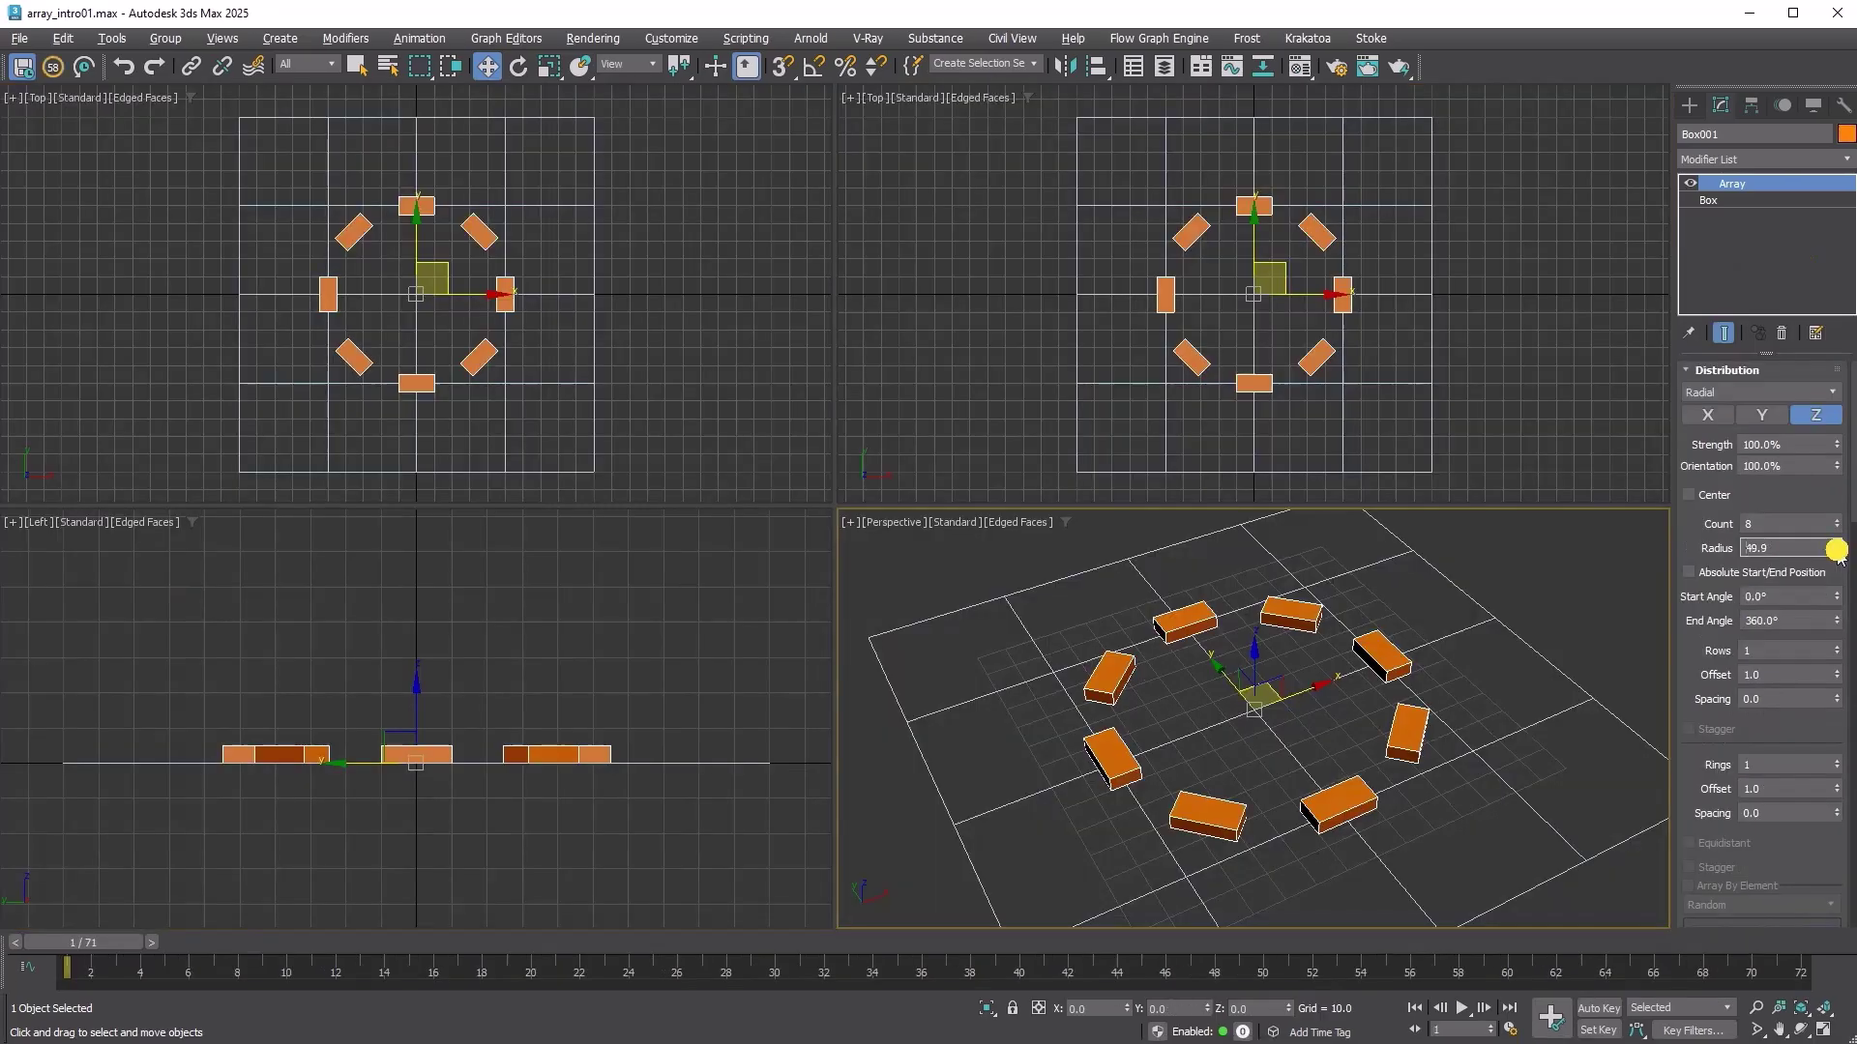
pyautogui.moveTo(1837, 547); pyautogui.dragTo(1760, 515)
# Enable Affect Pivot Only, move the pivot off the ring centre, and return to Array settings.
pyautogui.click(1751, 104)
pyautogui.click(1762, 239)
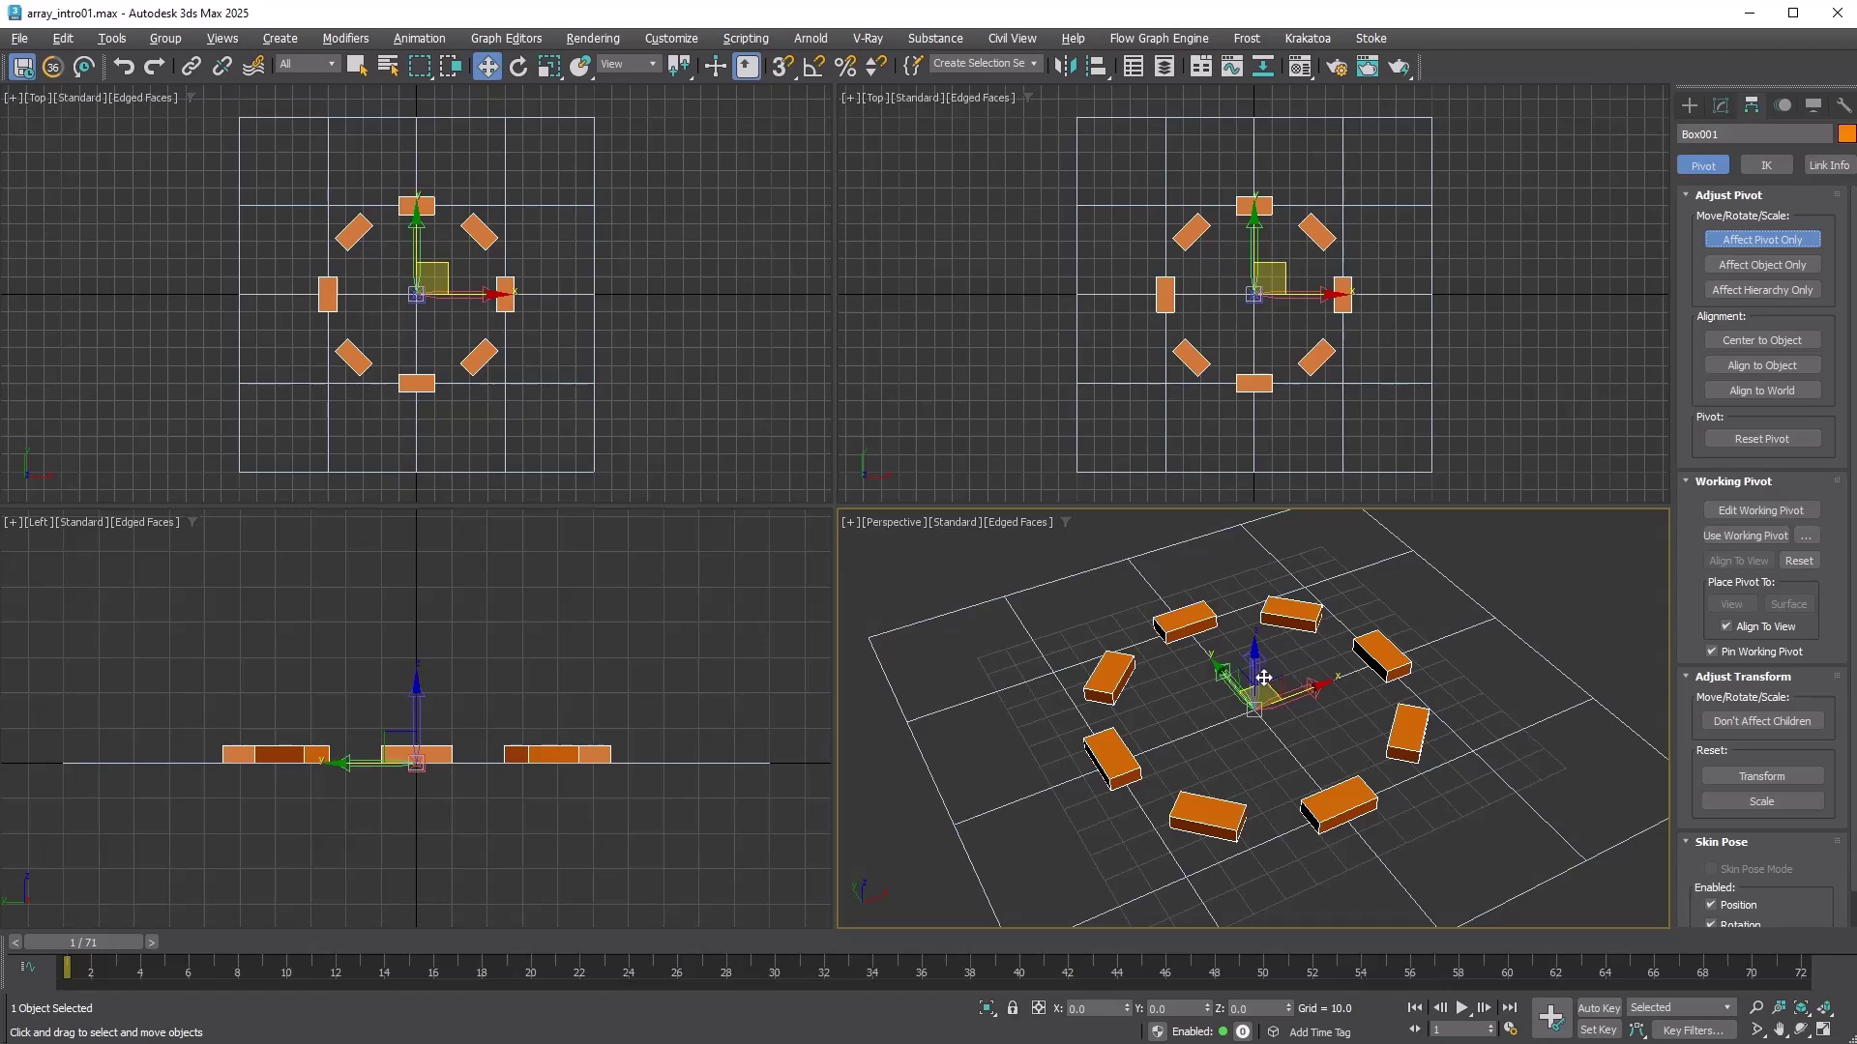
pyautogui.moveTo(1263, 679)
pyautogui.mouseDown()
pyautogui.moveTo(1256, 651)
pyautogui.moveTo(1321, 624)
pyautogui.moveTo(1315, 713)
pyautogui.moveTo(1202, 584)
pyautogui.moveTo(1281, 741)
pyautogui.moveTo(1326, 676)
pyautogui.moveTo(1261, 681)
pyautogui.mouseUp()
pyautogui.click(1722, 107)
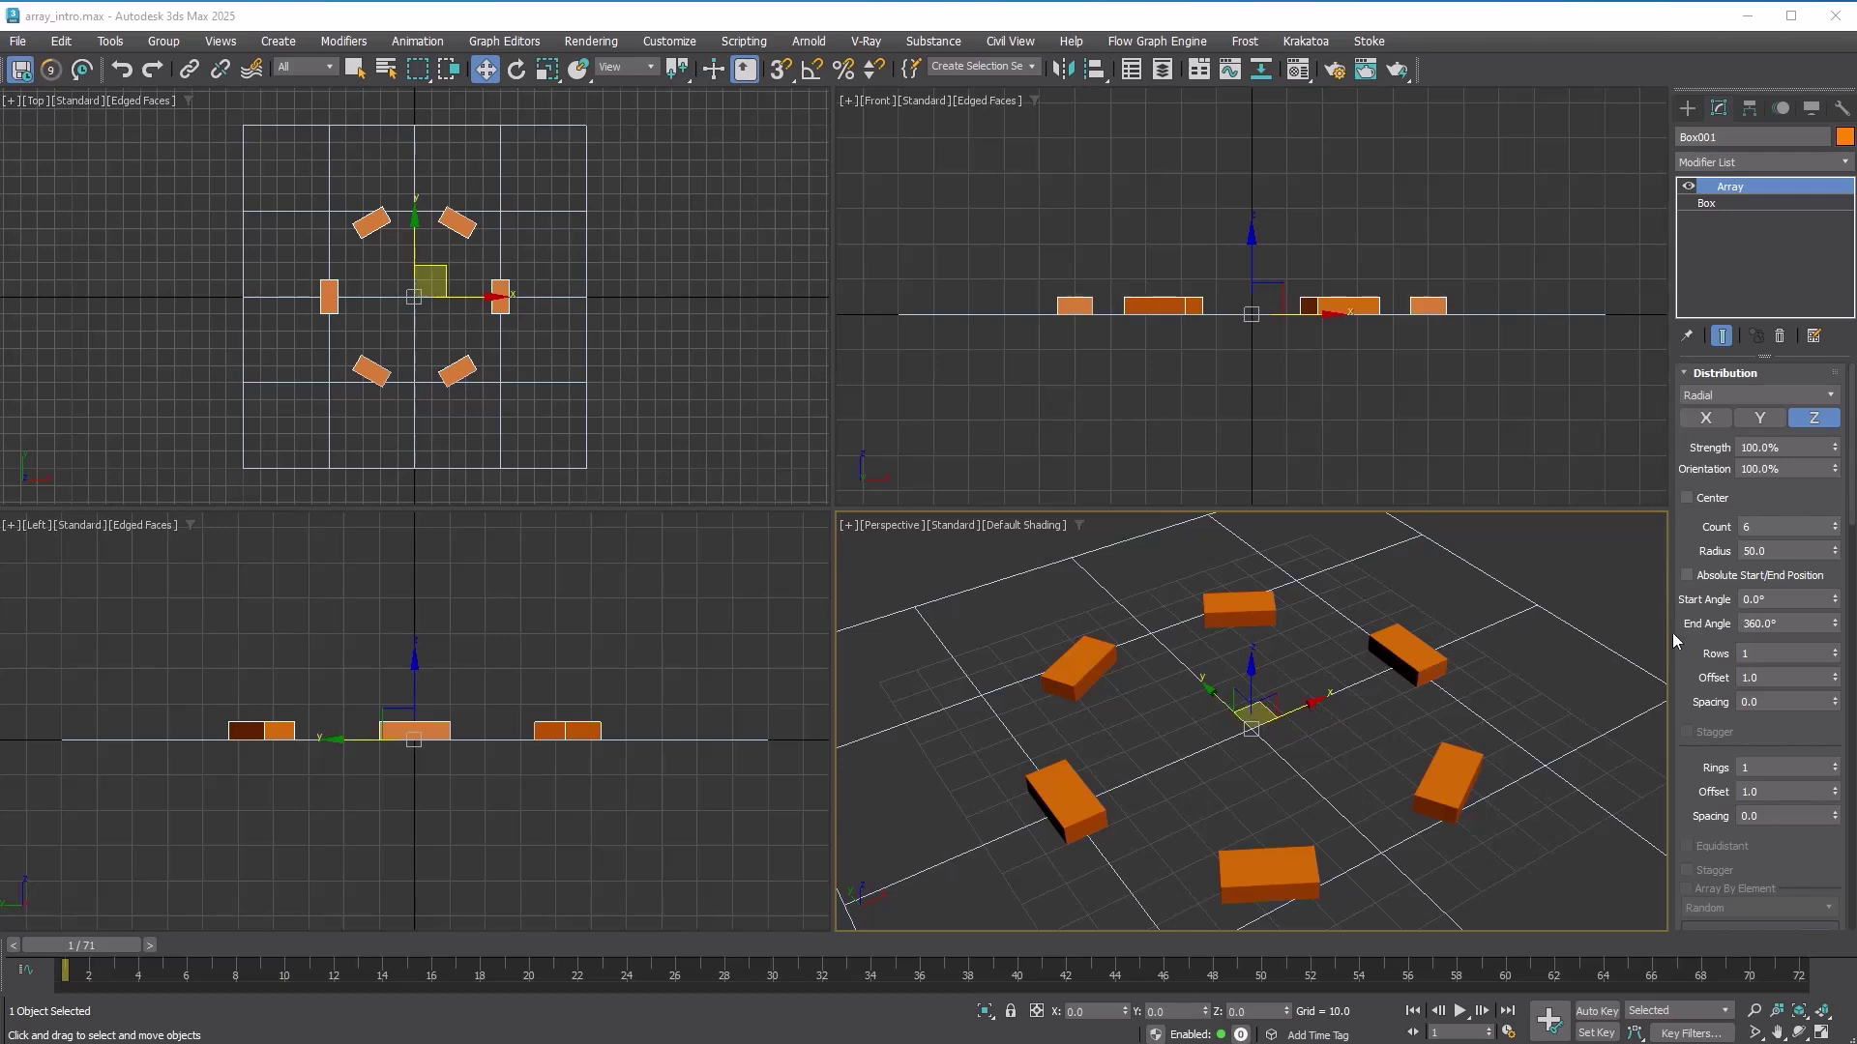
# Set the radial array's End Angle to 180 degrees, briefly comparing with the full 360.
pyautogui.click(1801, 629)
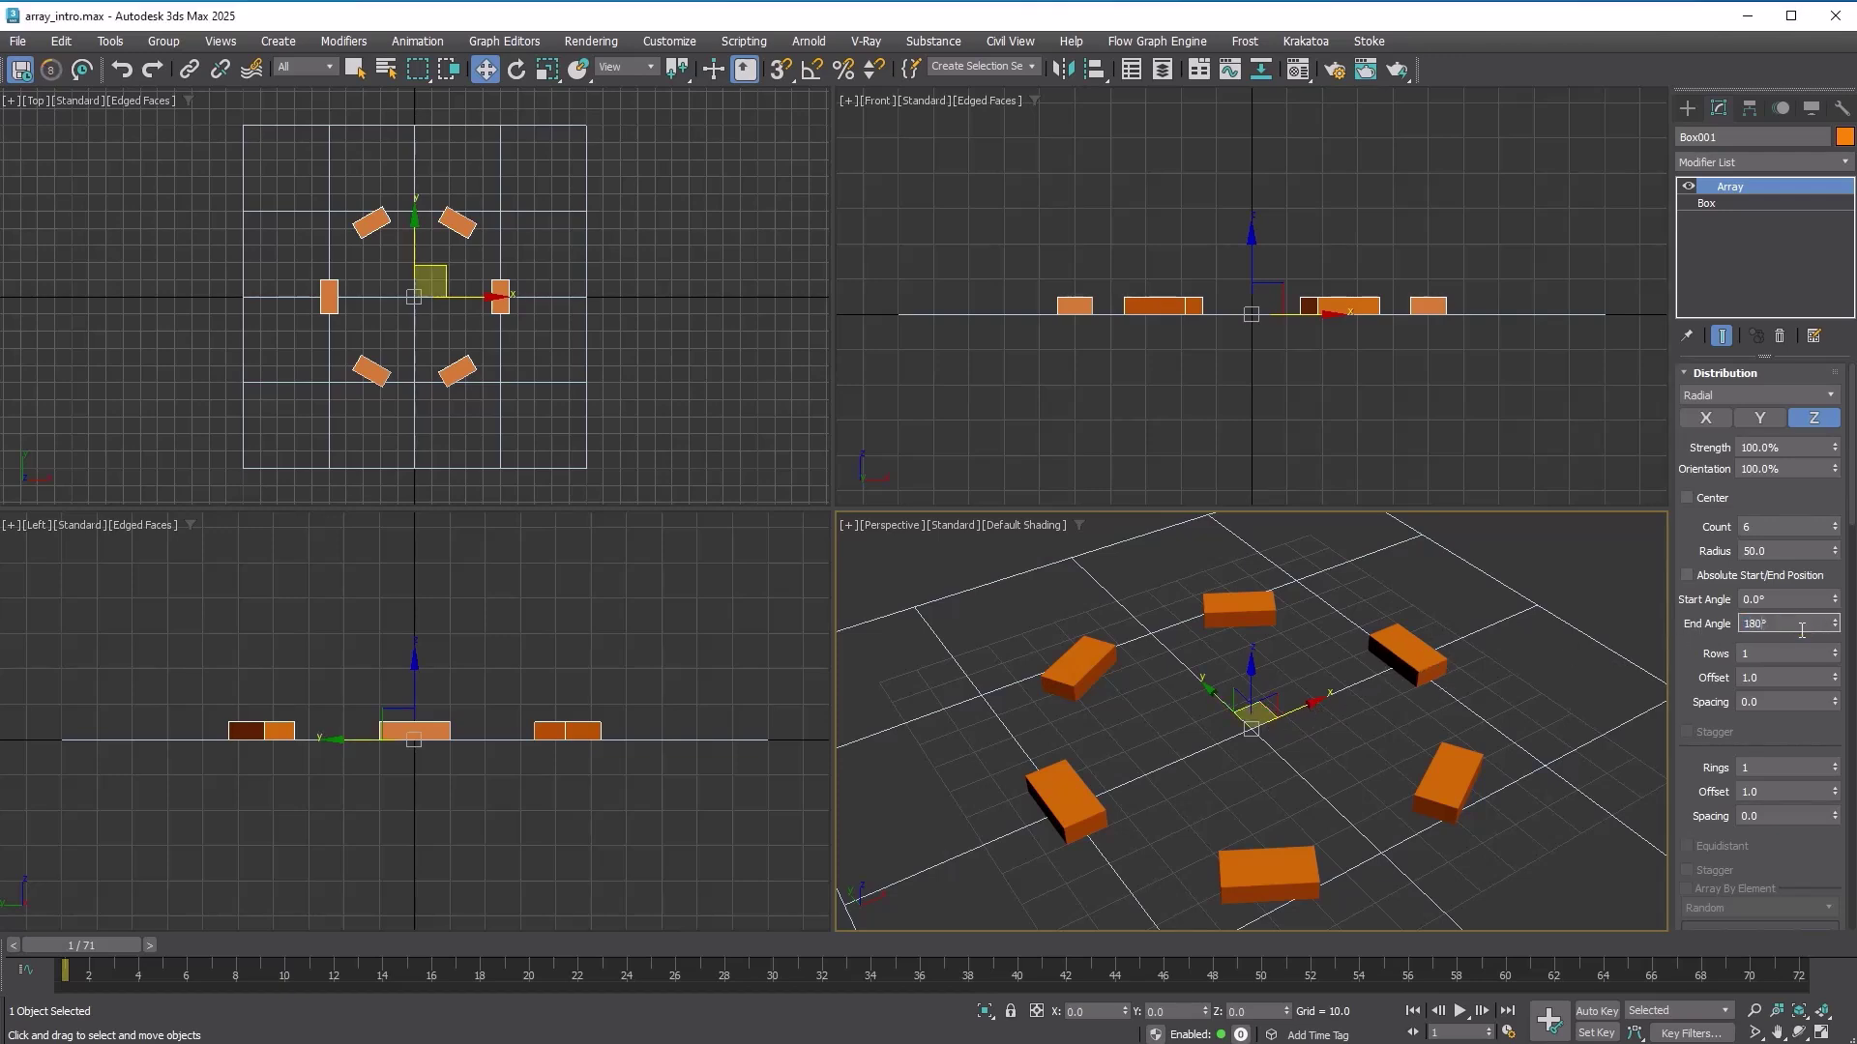
pyautogui.write('180')
pyautogui.press('Return')
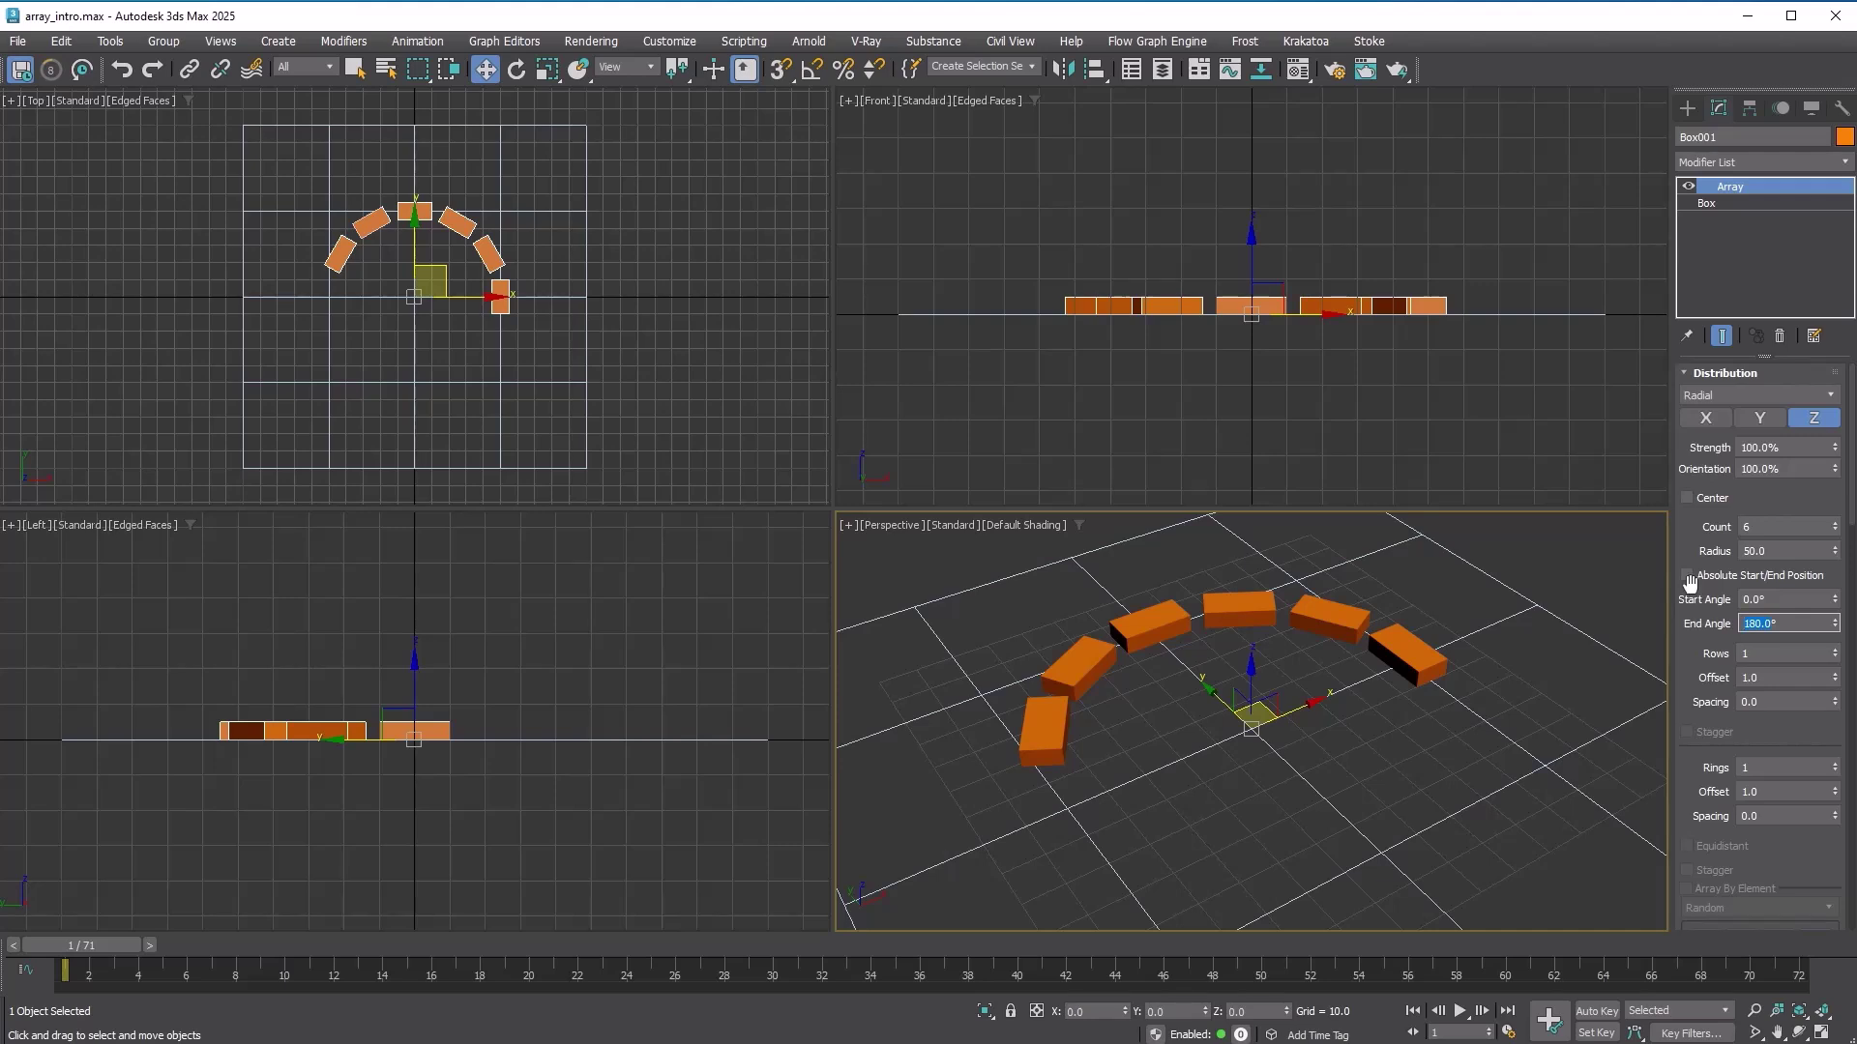
pyautogui.click(1798, 622)
pyautogui.press('Return')
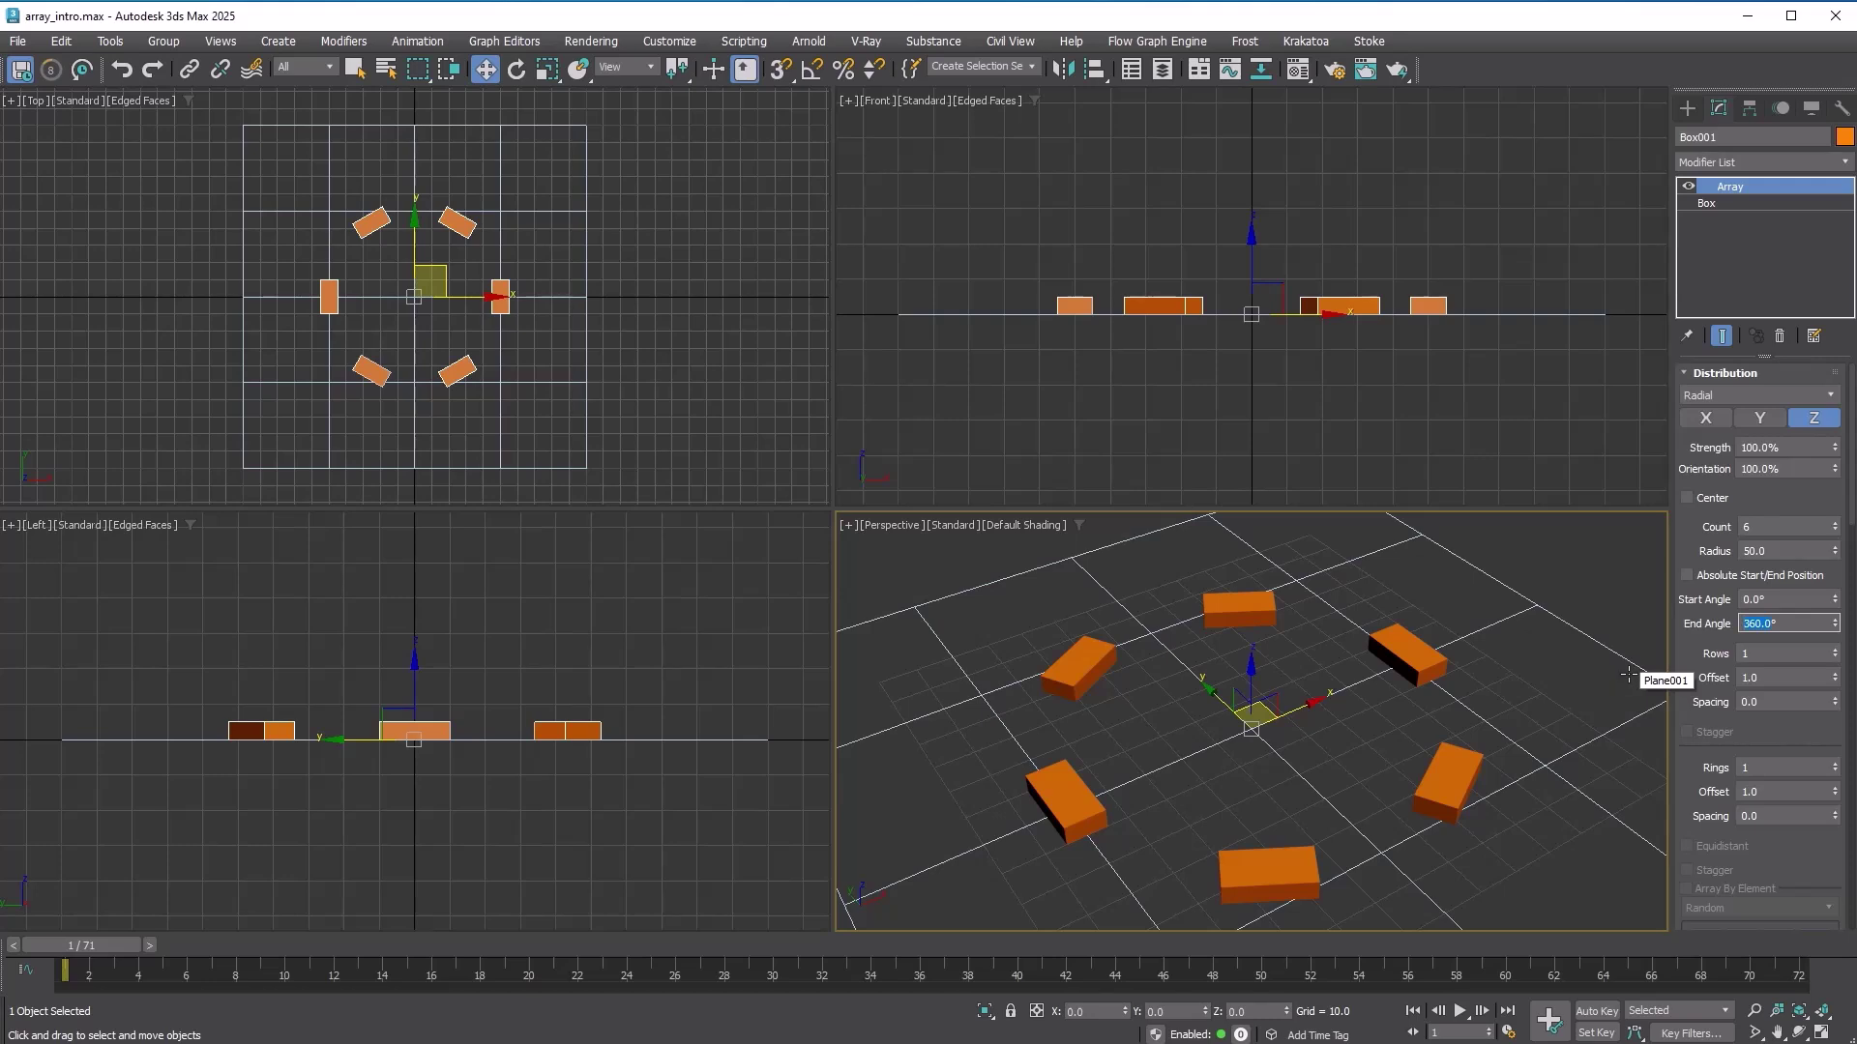
pyautogui.write('180')
pyautogui.press('Return')
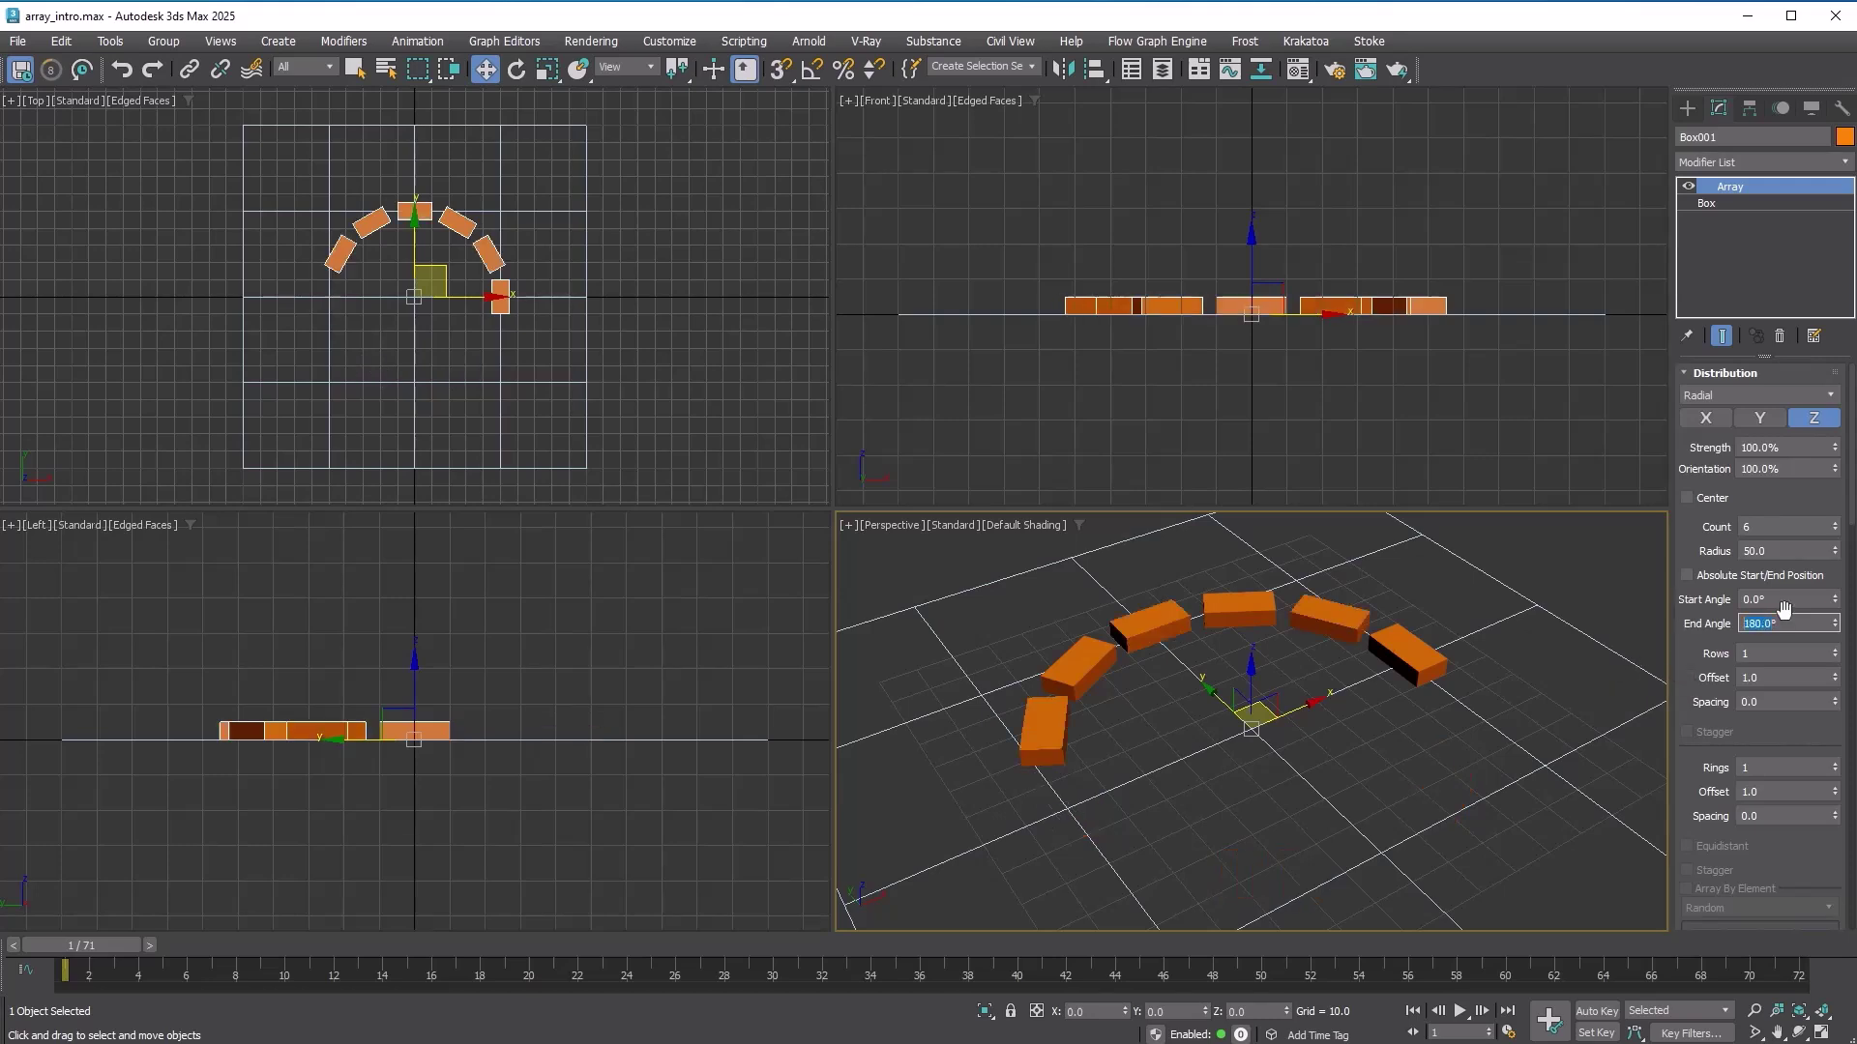
# Compare Absolute Start/End Position on and off, leaving it on to spread boxes across the half circle.
pyautogui.click(1721, 581)
pyautogui.click(1721, 580)
pyautogui.click(1721, 583)
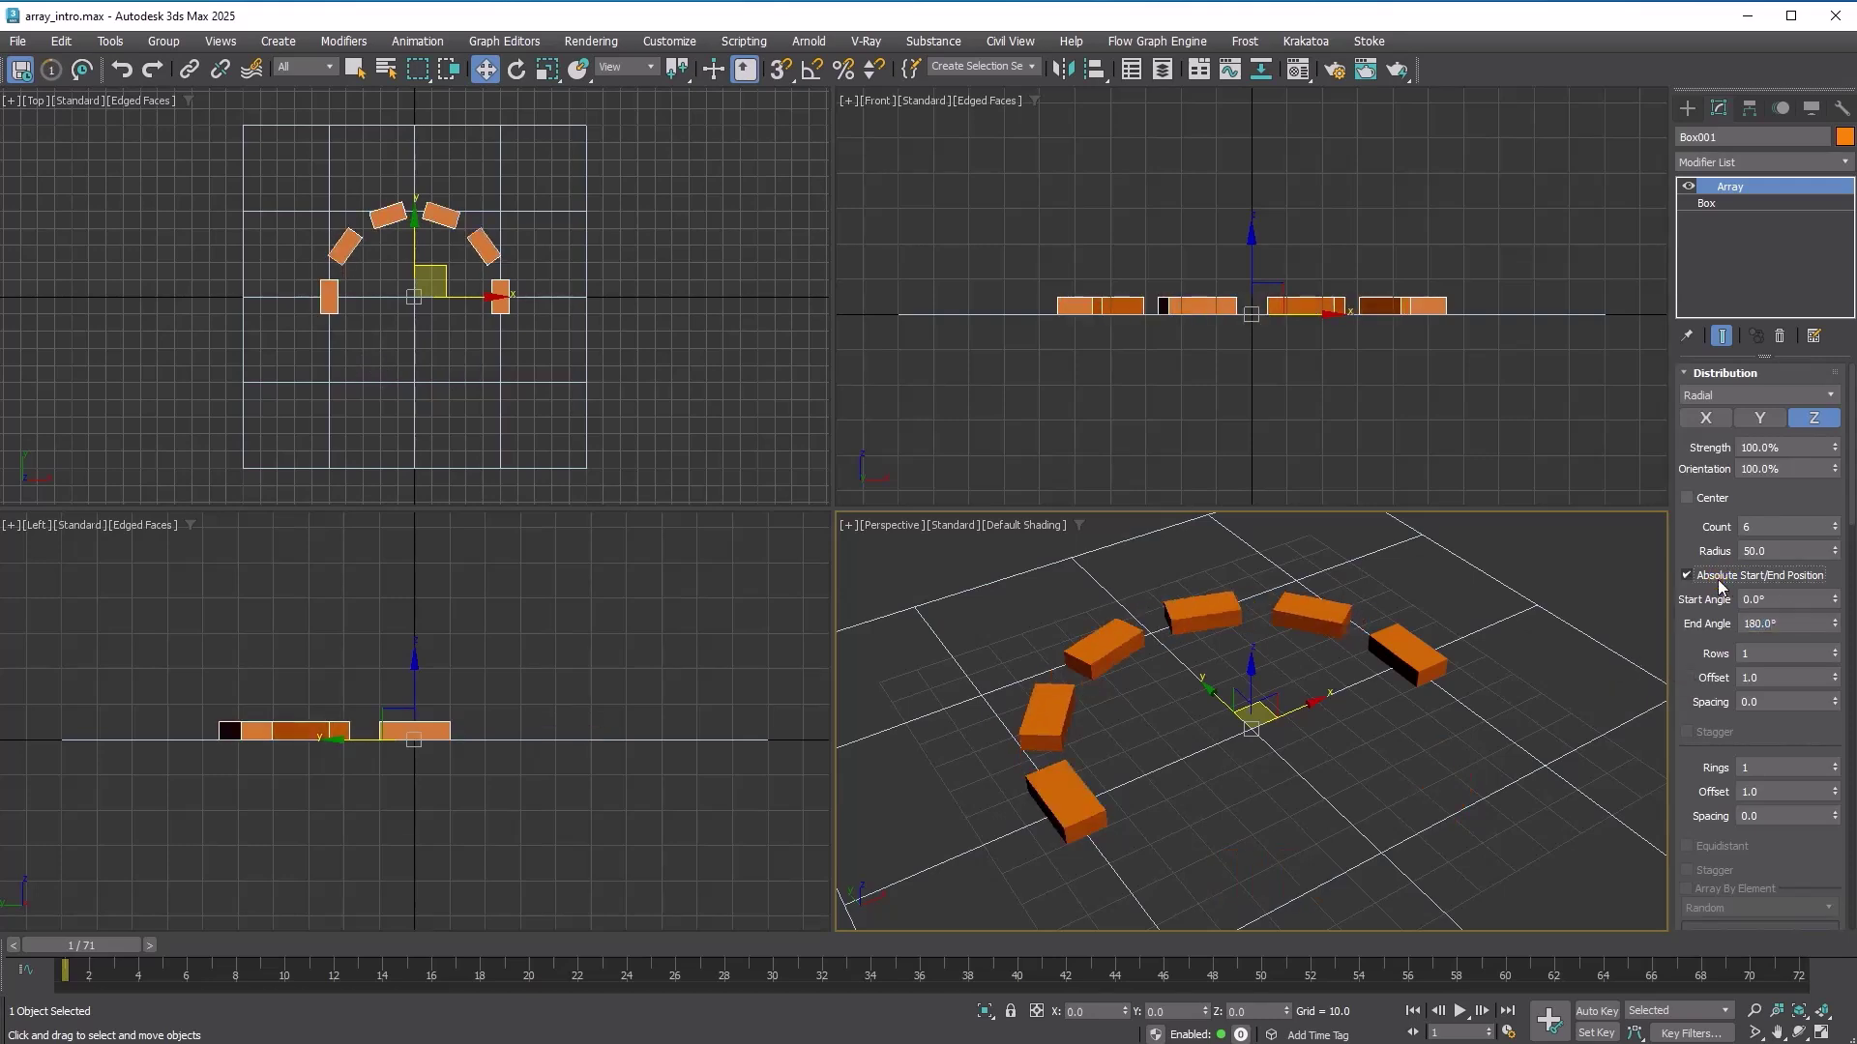
pyautogui.click(1720, 582)
pyautogui.click(1720, 583)
pyautogui.click(1721, 582)
pyautogui.click(1721, 582)
pyautogui.click(1720, 582)
pyautogui.click(1721, 582)
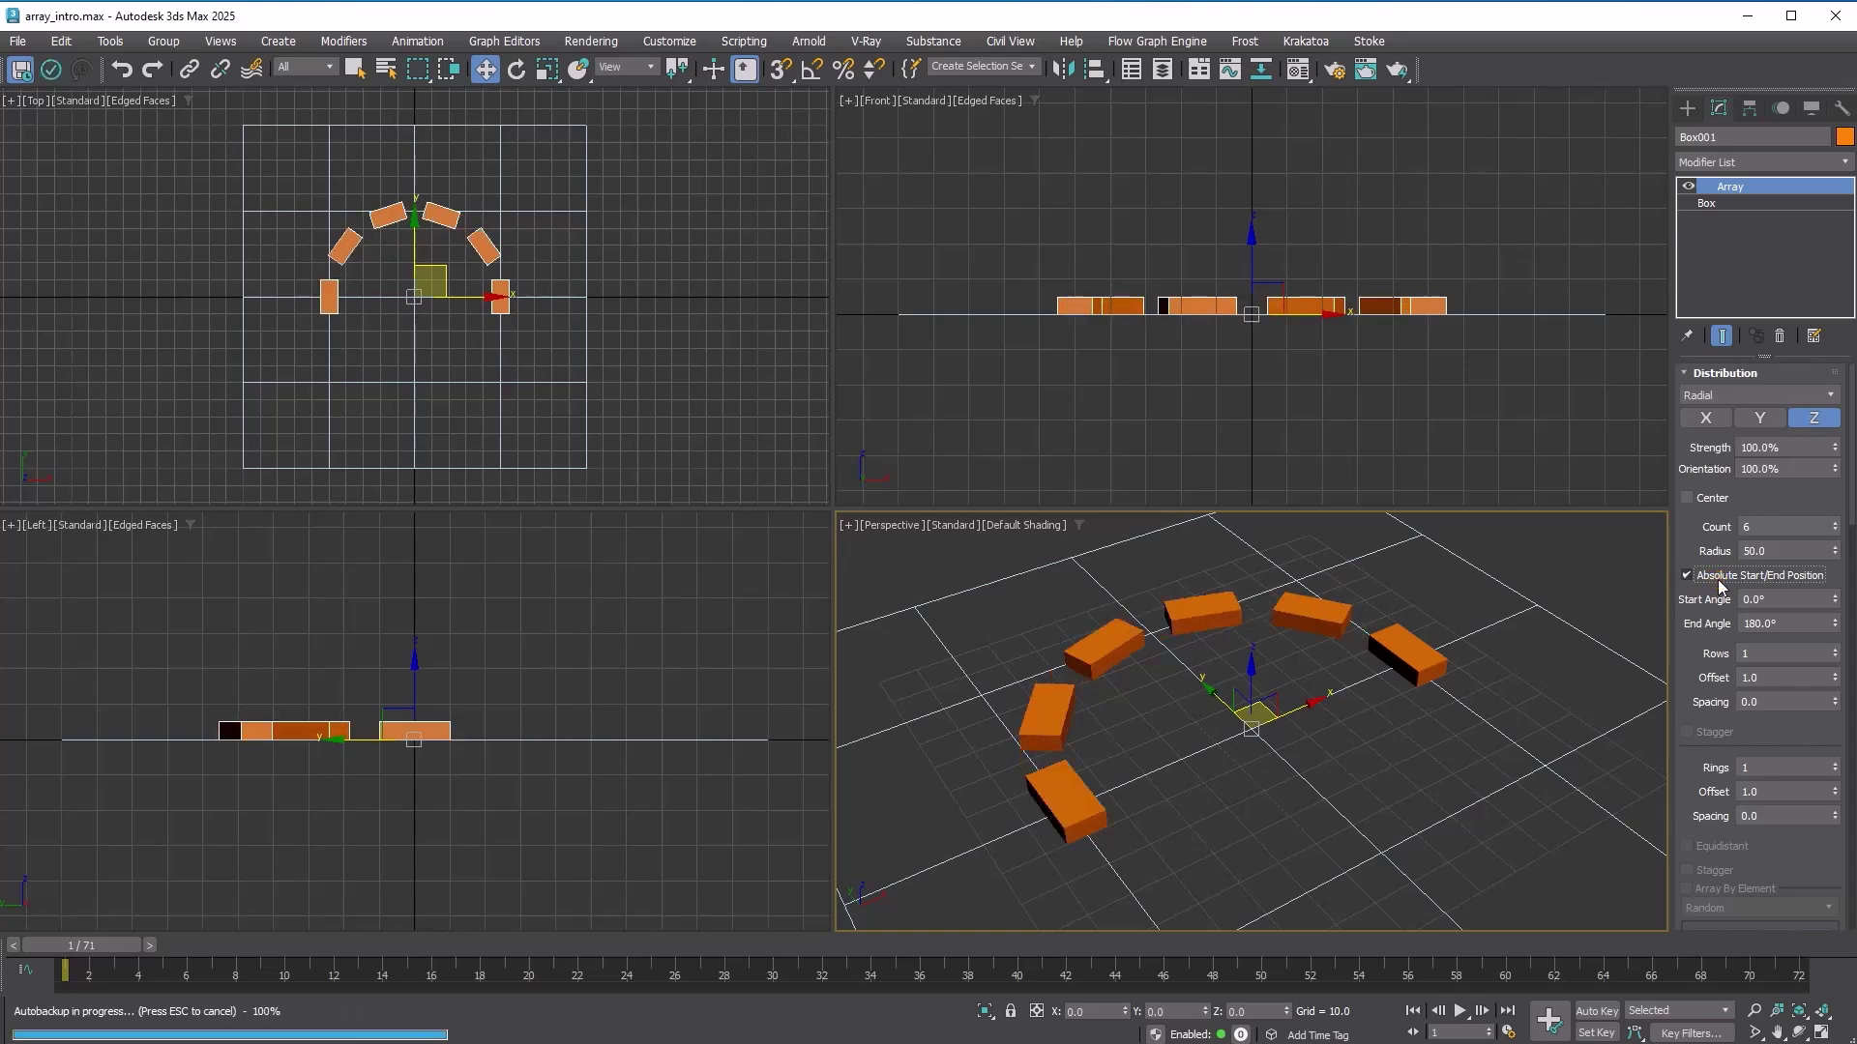
# Stack the ring into five rows and try brick staggering of the rows.
pyautogui.click(1720, 582)
pyautogui.press('F4')
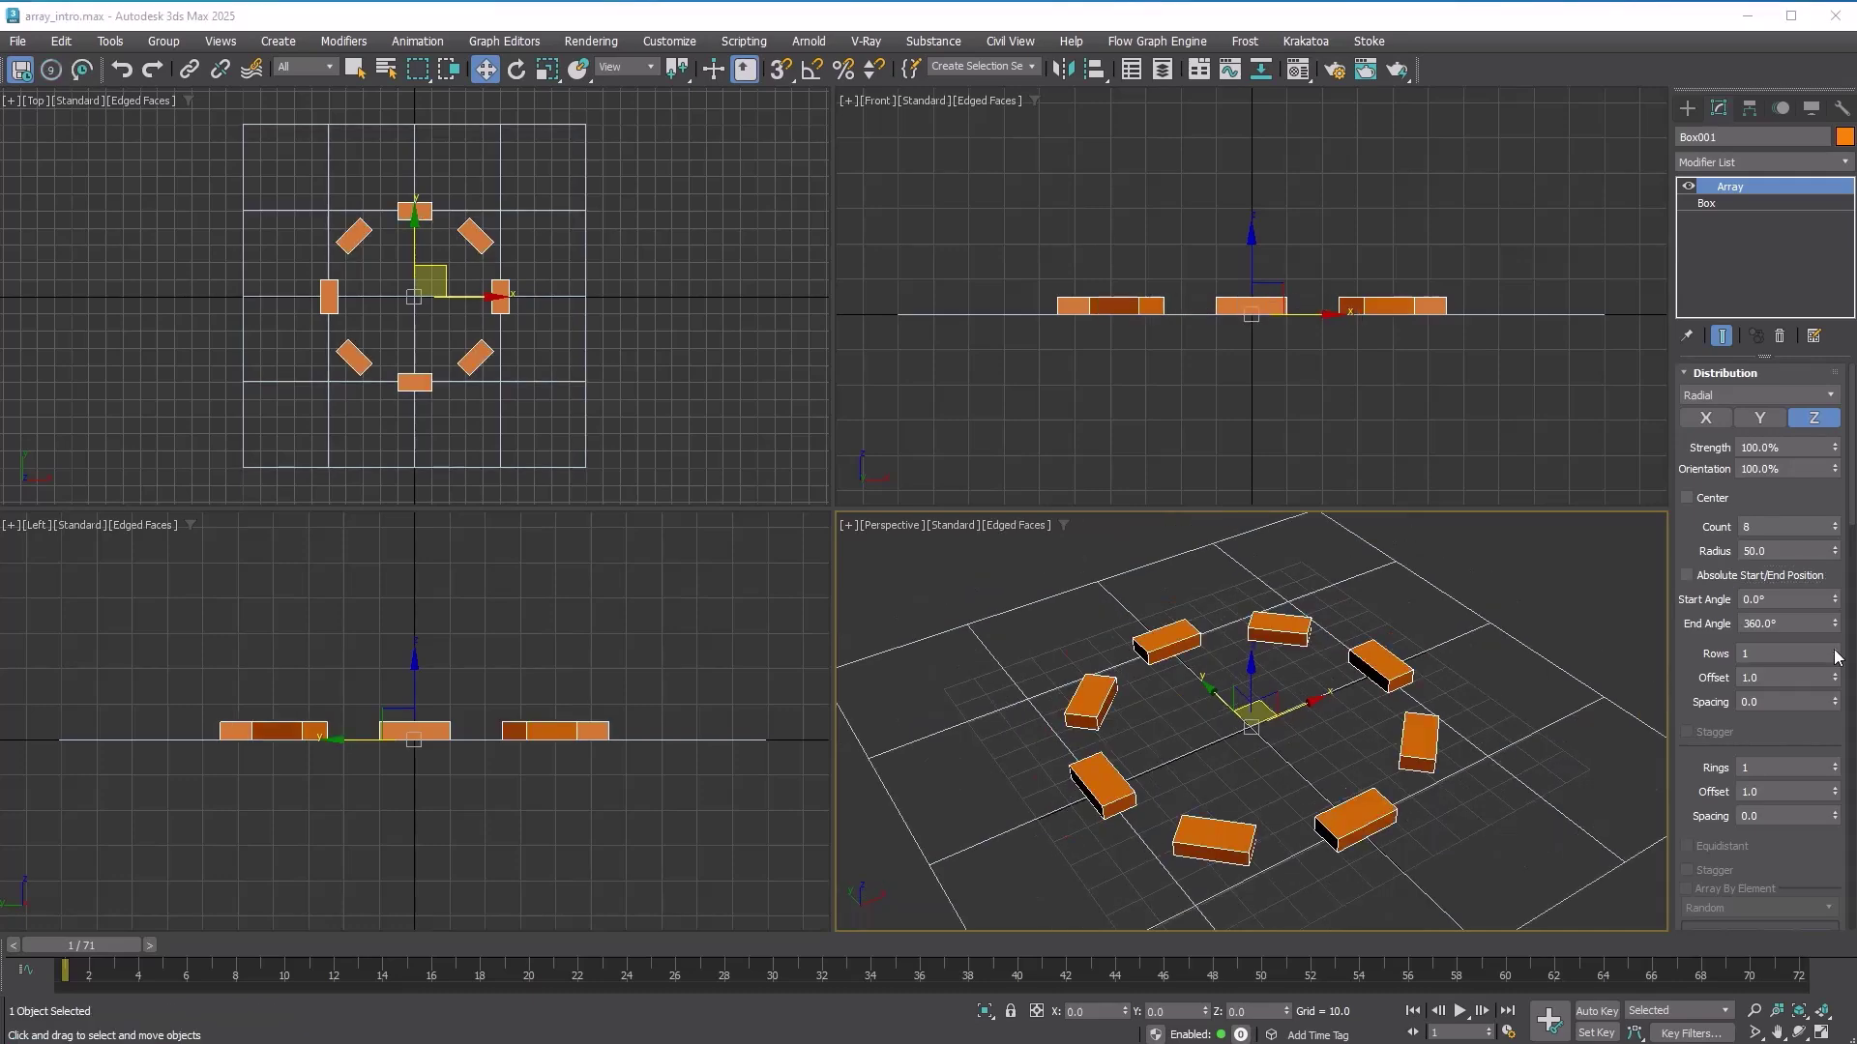
pyautogui.moveTo(1834, 652); pyautogui.dragTo(1835, 642)
pyautogui.click(1721, 732)
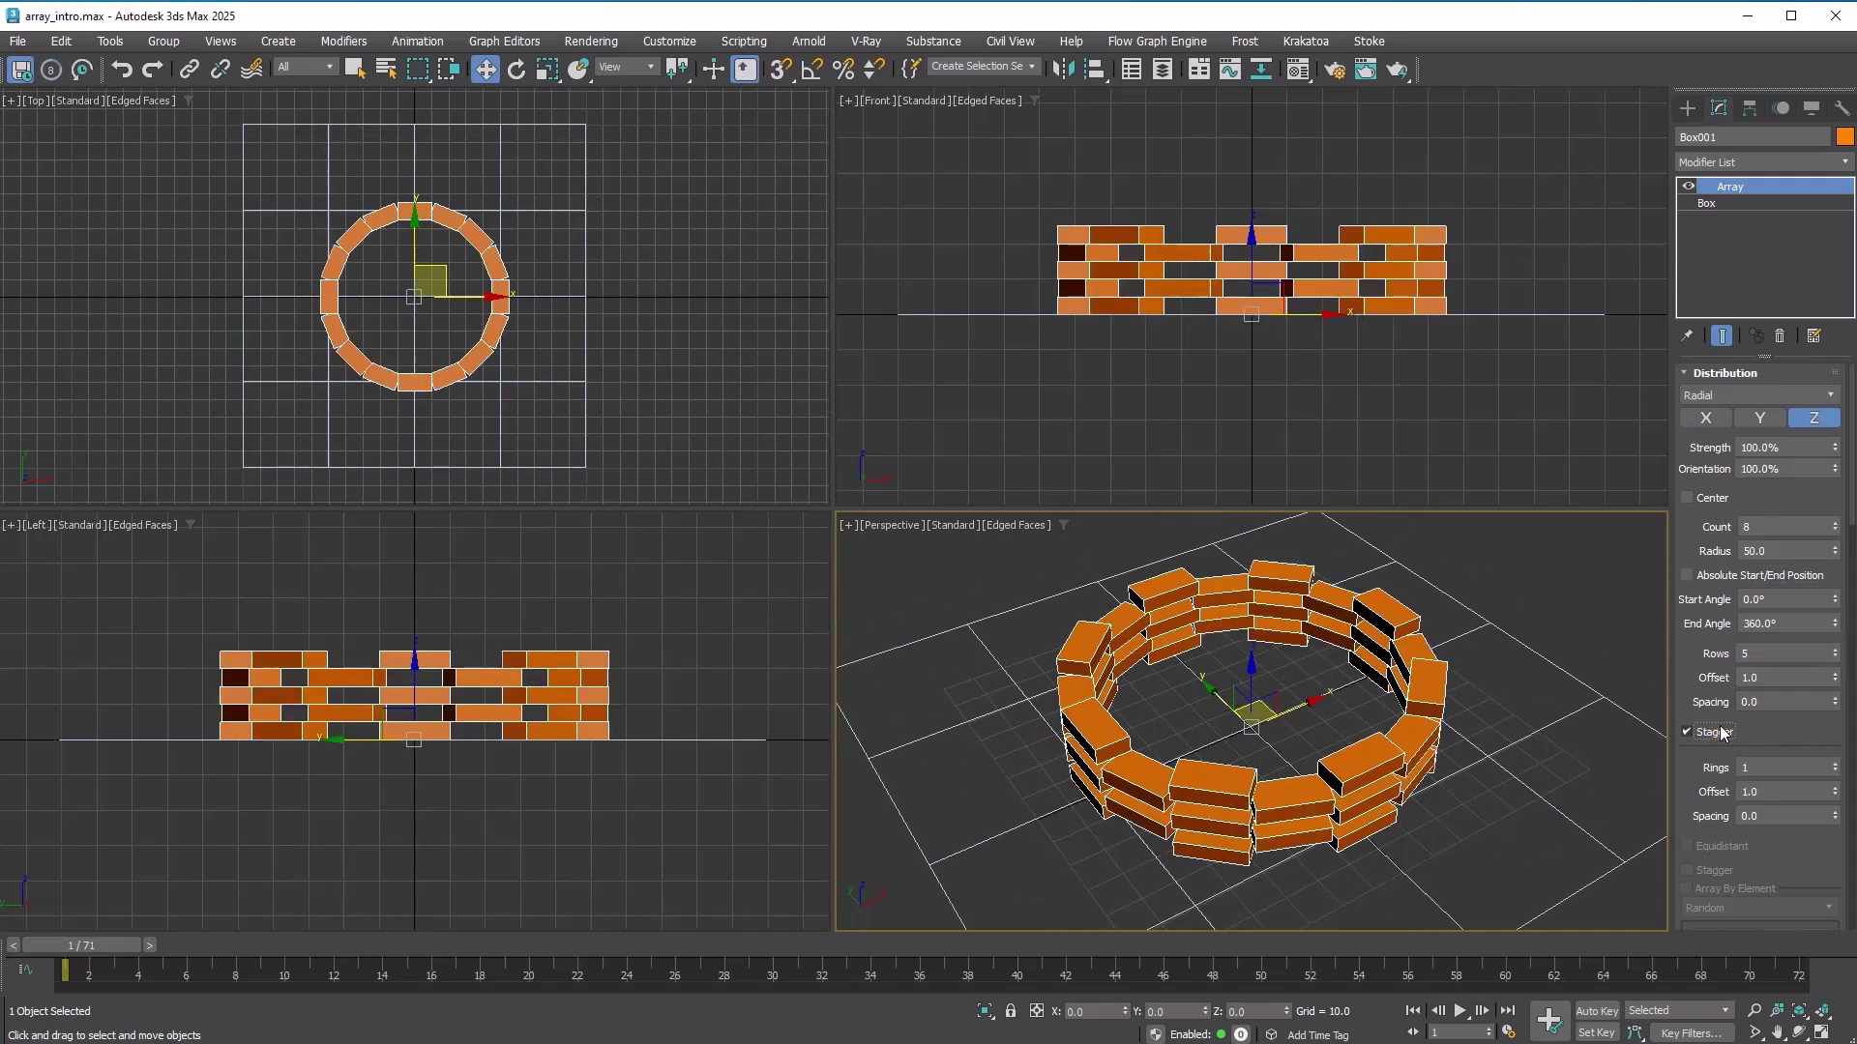
pyautogui.click(1721, 732)
# Add concentric rings and compare Equidistant spacing and ring Stagger on and off.
pyautogui.click(1721, 732)
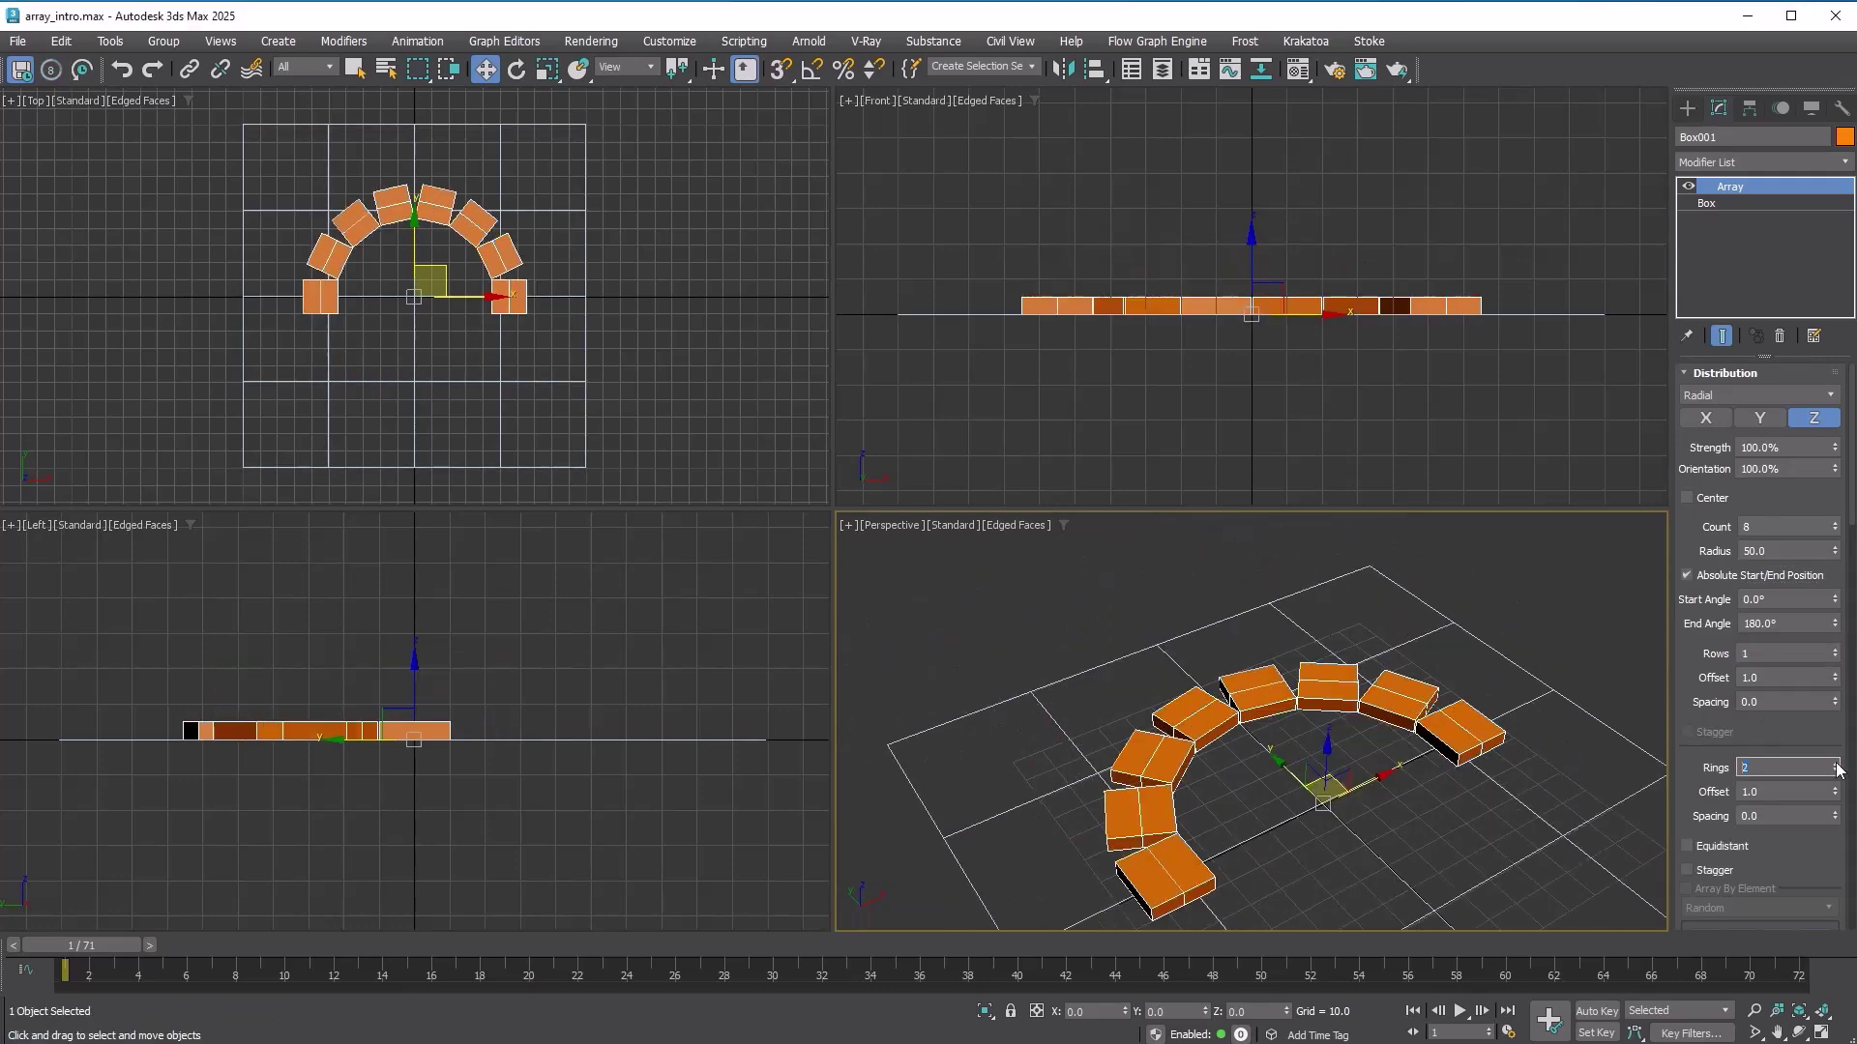
pyautogui.moveTo(1834, 770); pyautogui.dragTo(1835, 763)
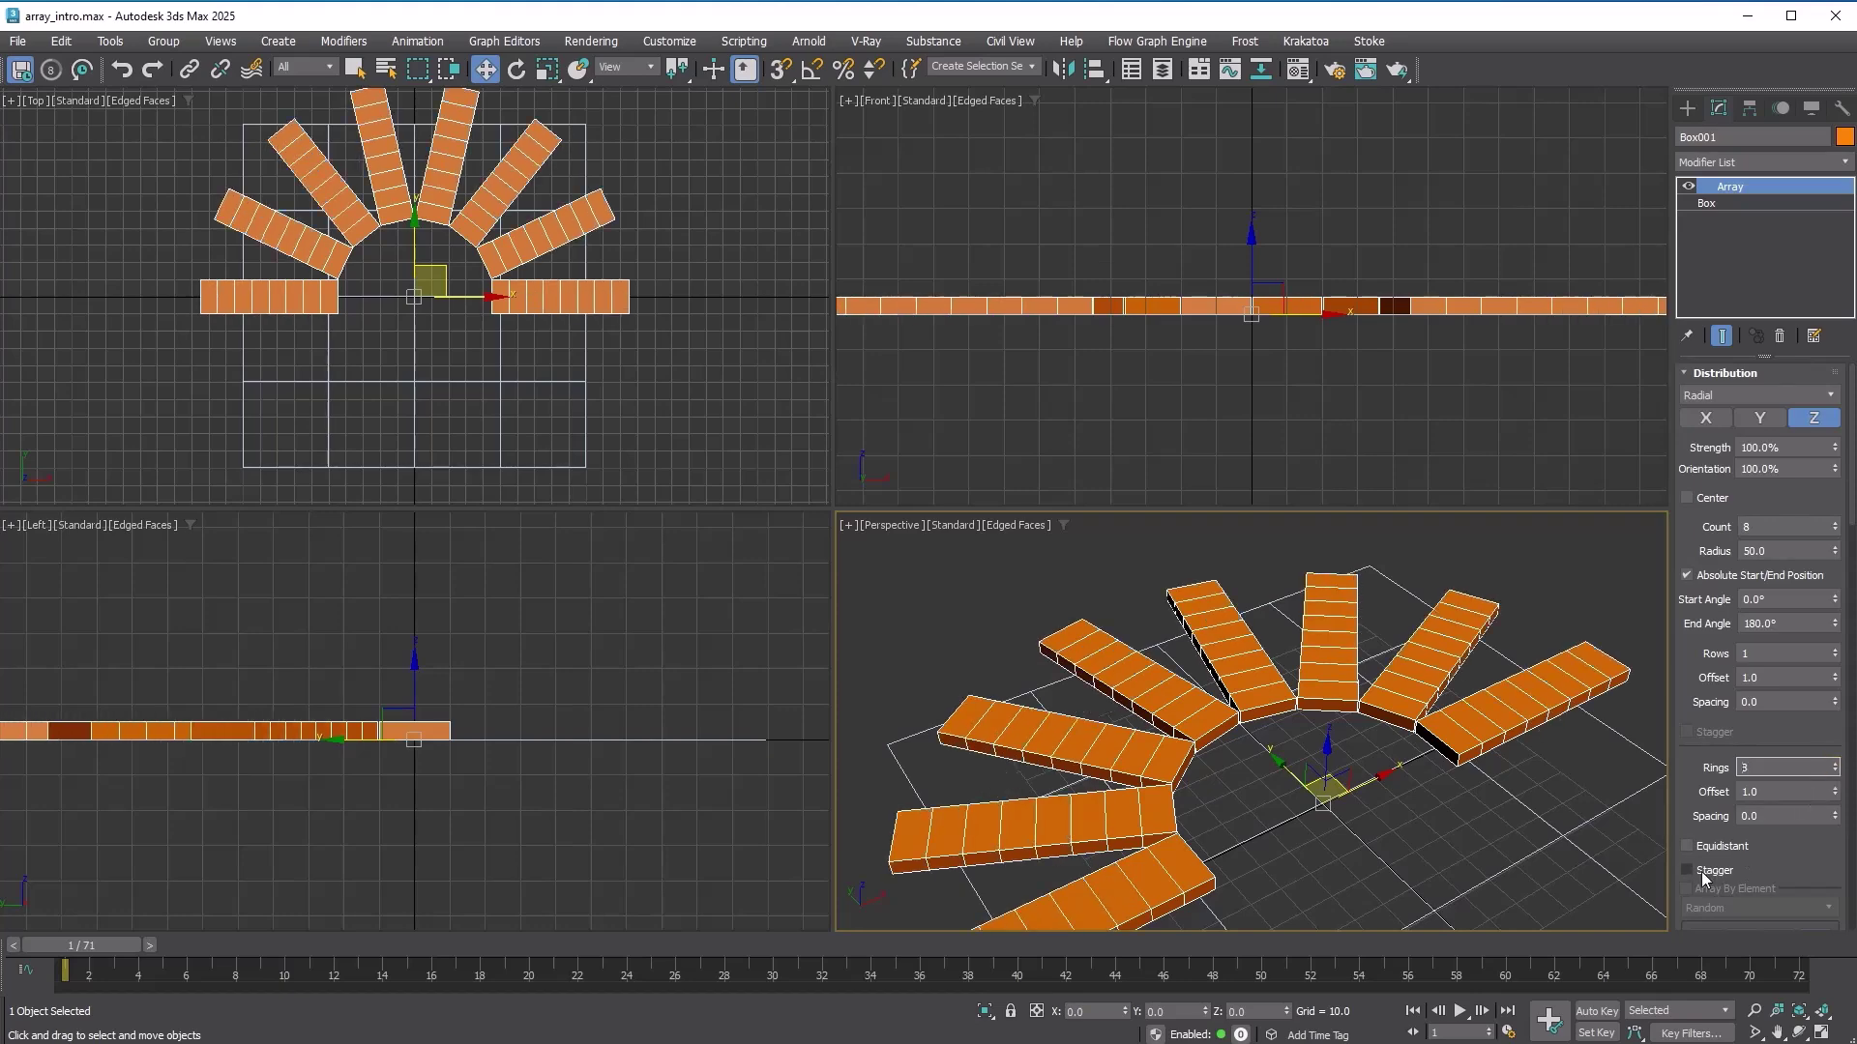
pyautogui.click(1707, 847)
pyautogui.click(1707, 850)
pyautogui.click(1707, 850)
pyautogui.click(1706, 850)
pyautogui.click(1700, 872)
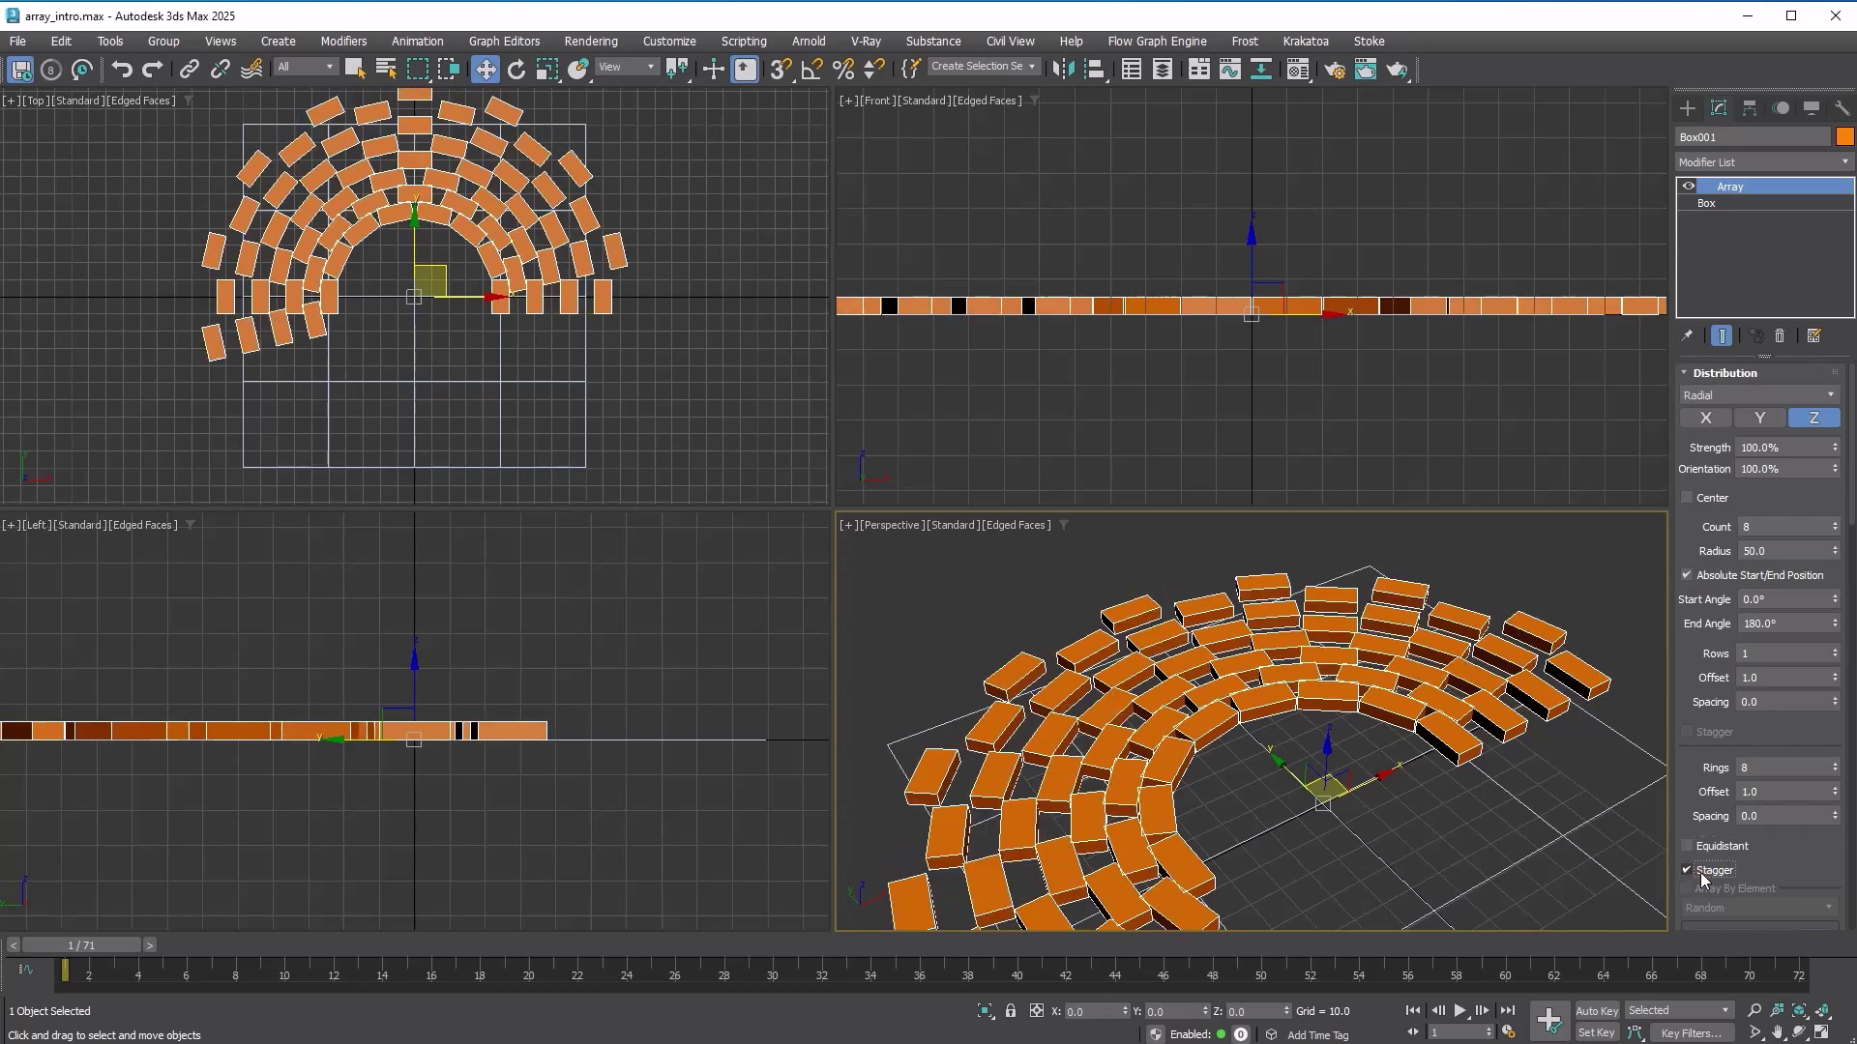
pyautogui.click(1700, 874)
pyautogui.click(1700, 872)
pyautogui.click(1701, 875)
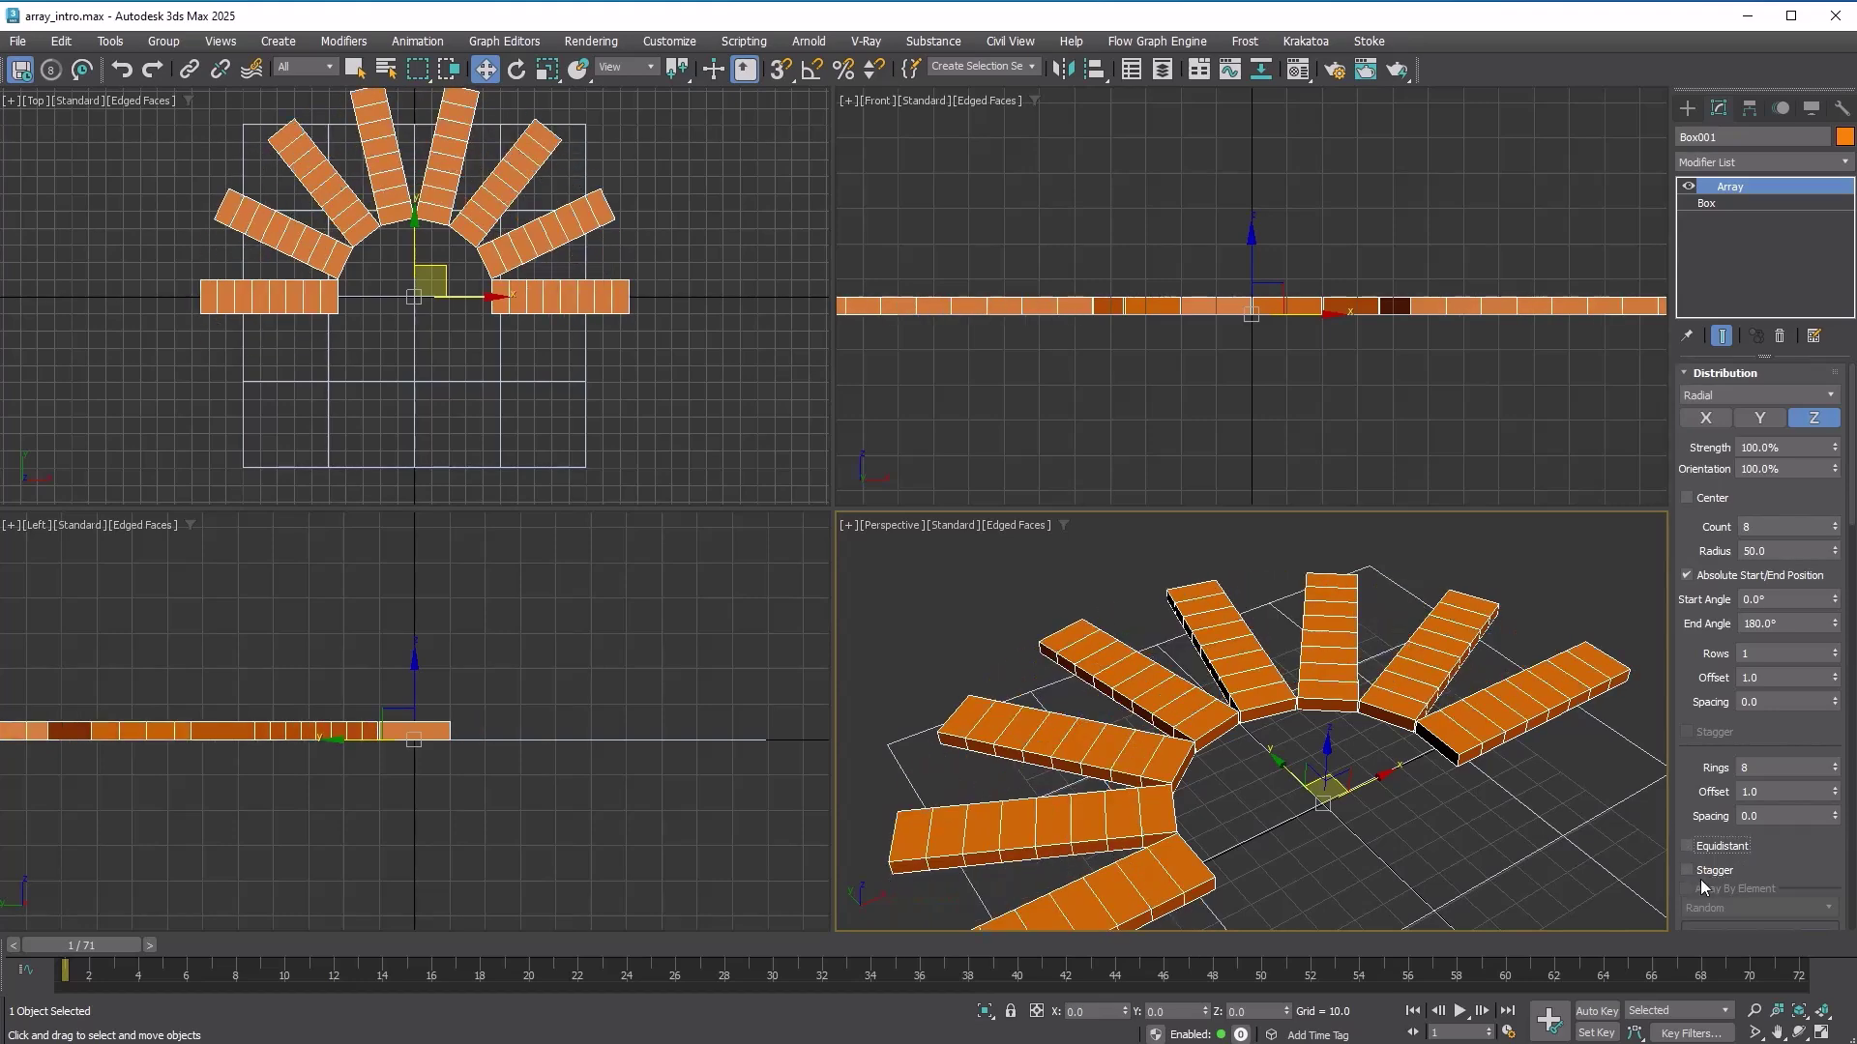
pyautogui.click(1700, 877)
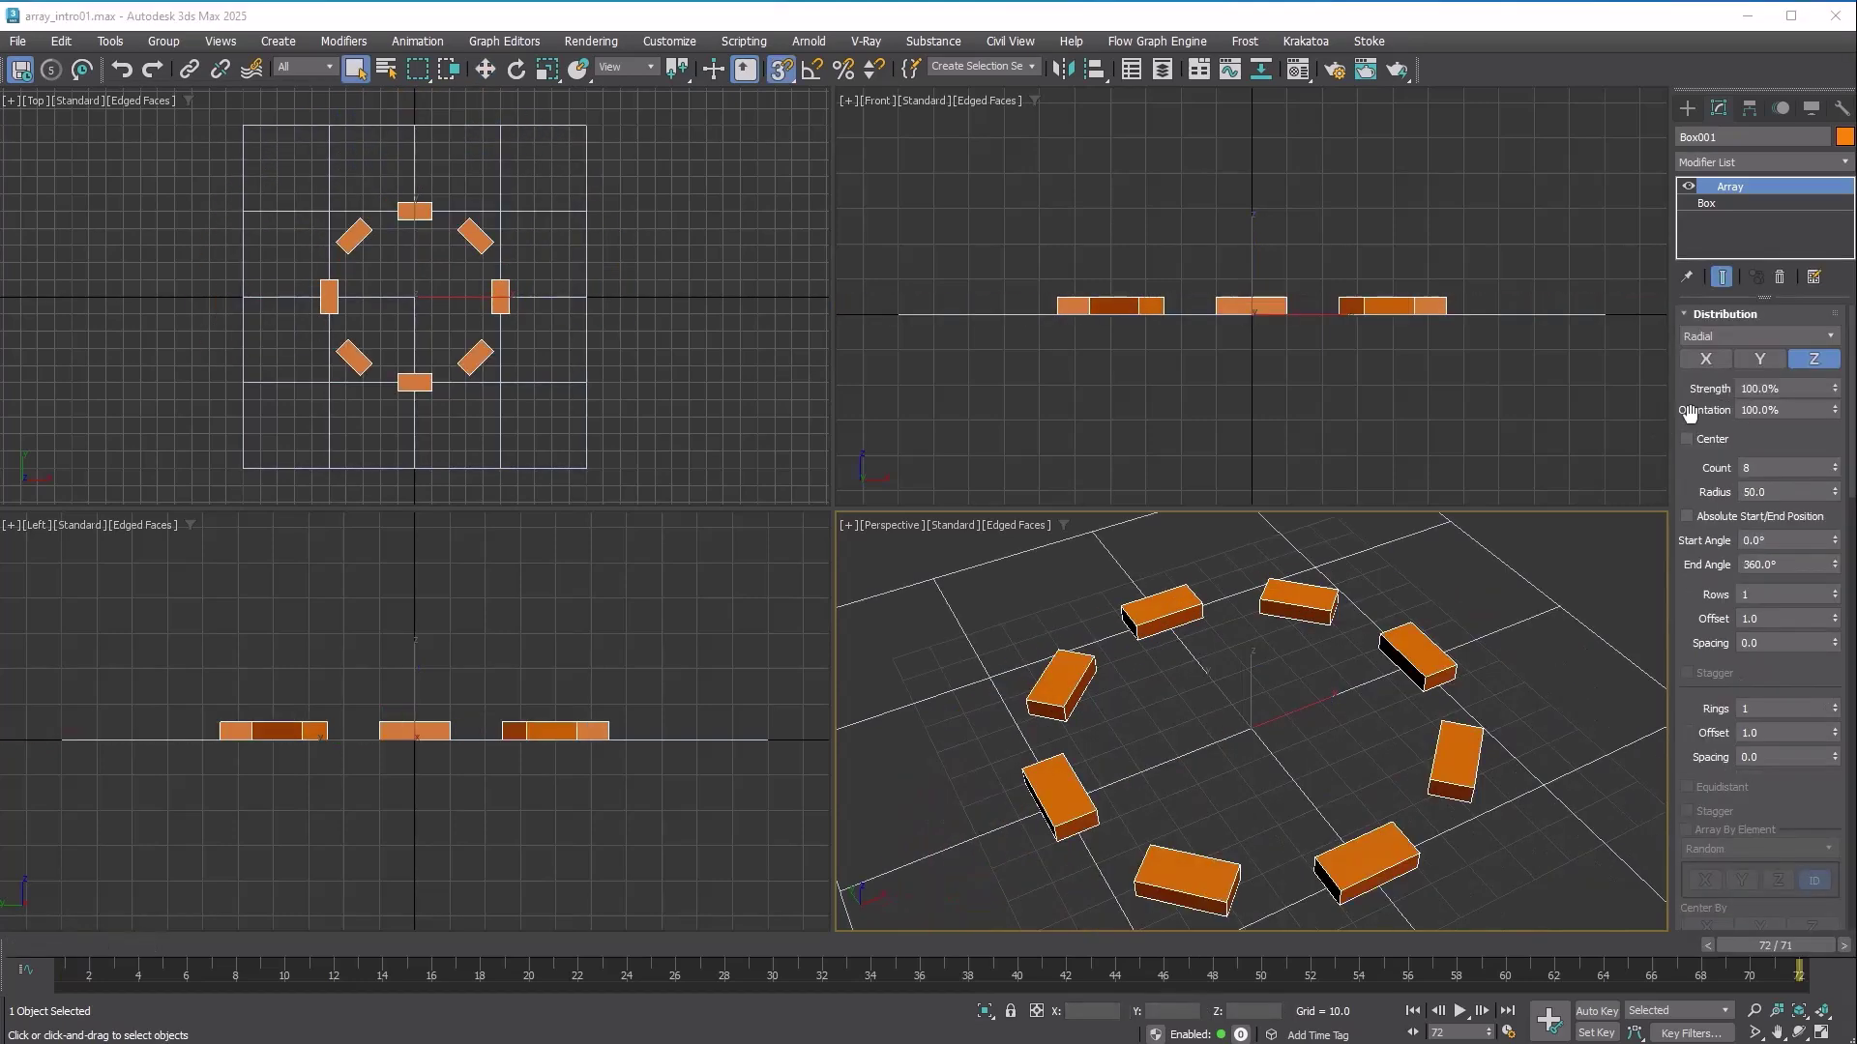
# Reset the ring's Orientation to 0% so the eight boxes stop rotating, after comparing with 100%.
pyautogui.rightClick(1835, 410)
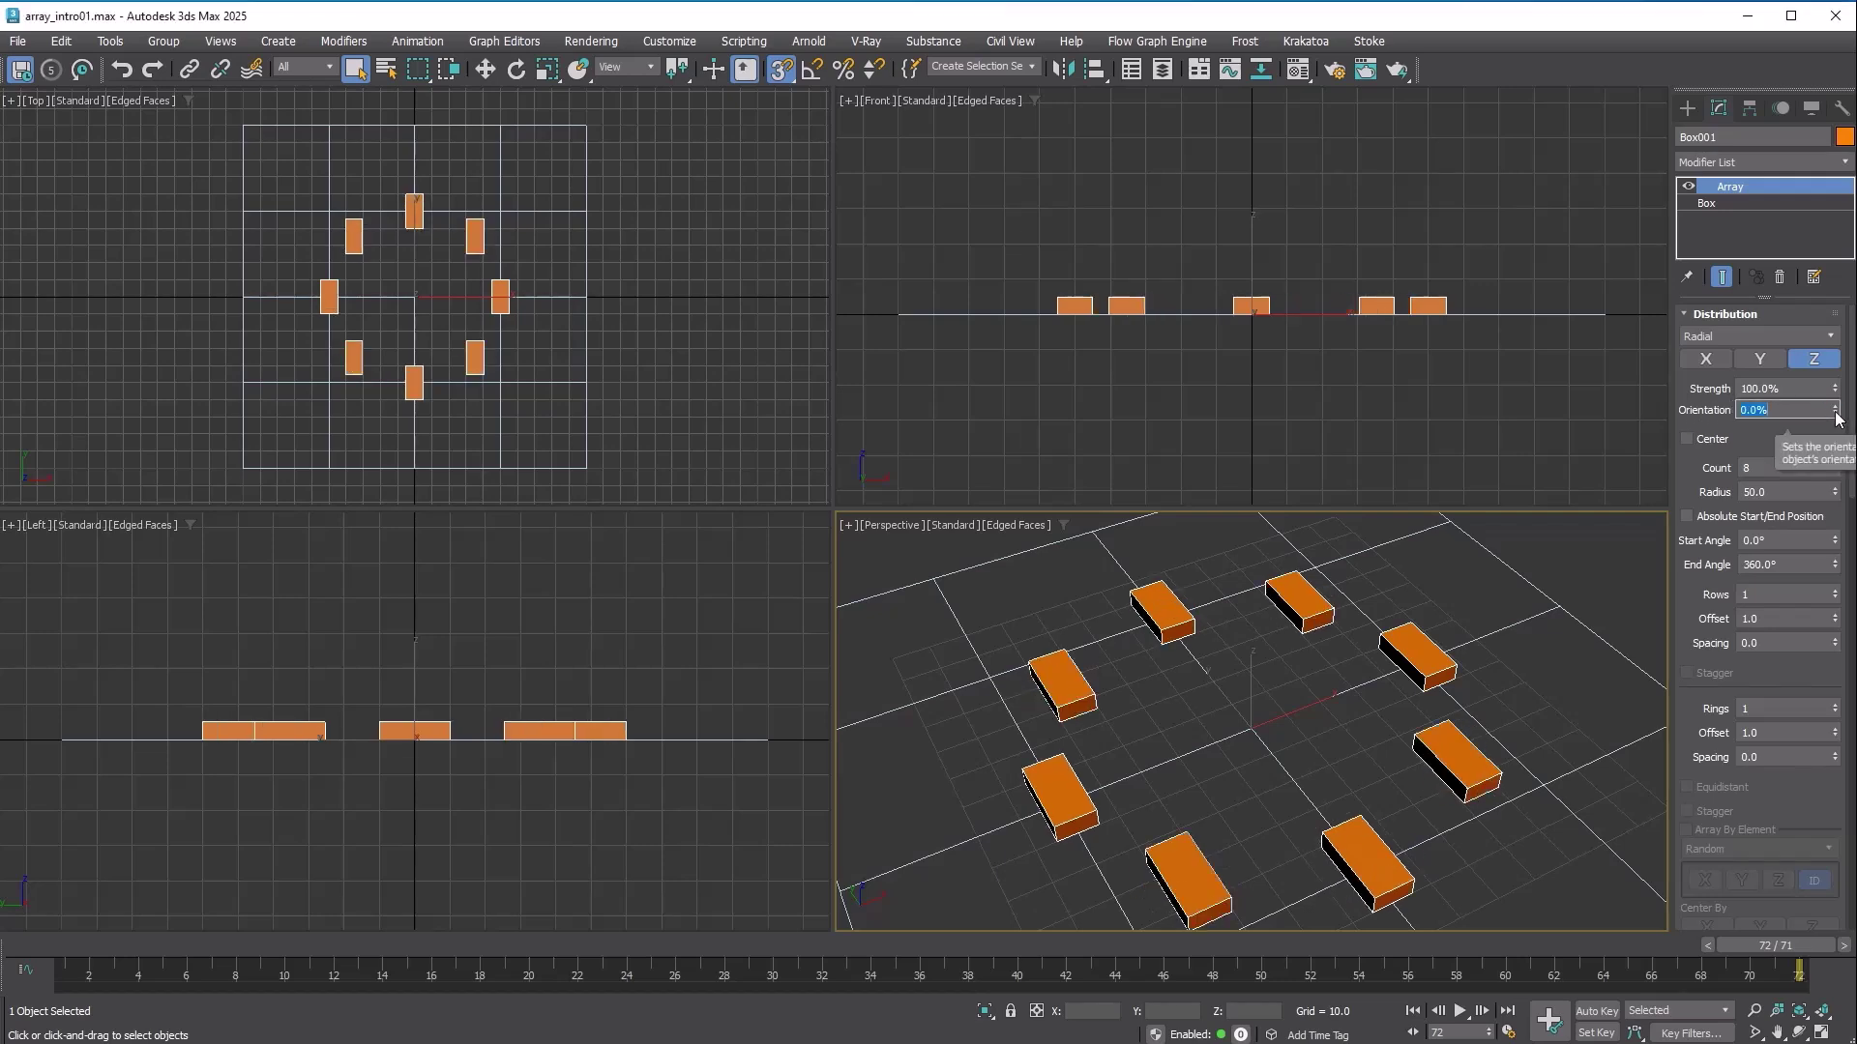
pyautogui.moveTo(1835, 412); pyautogui.dragTo(1838, 421)
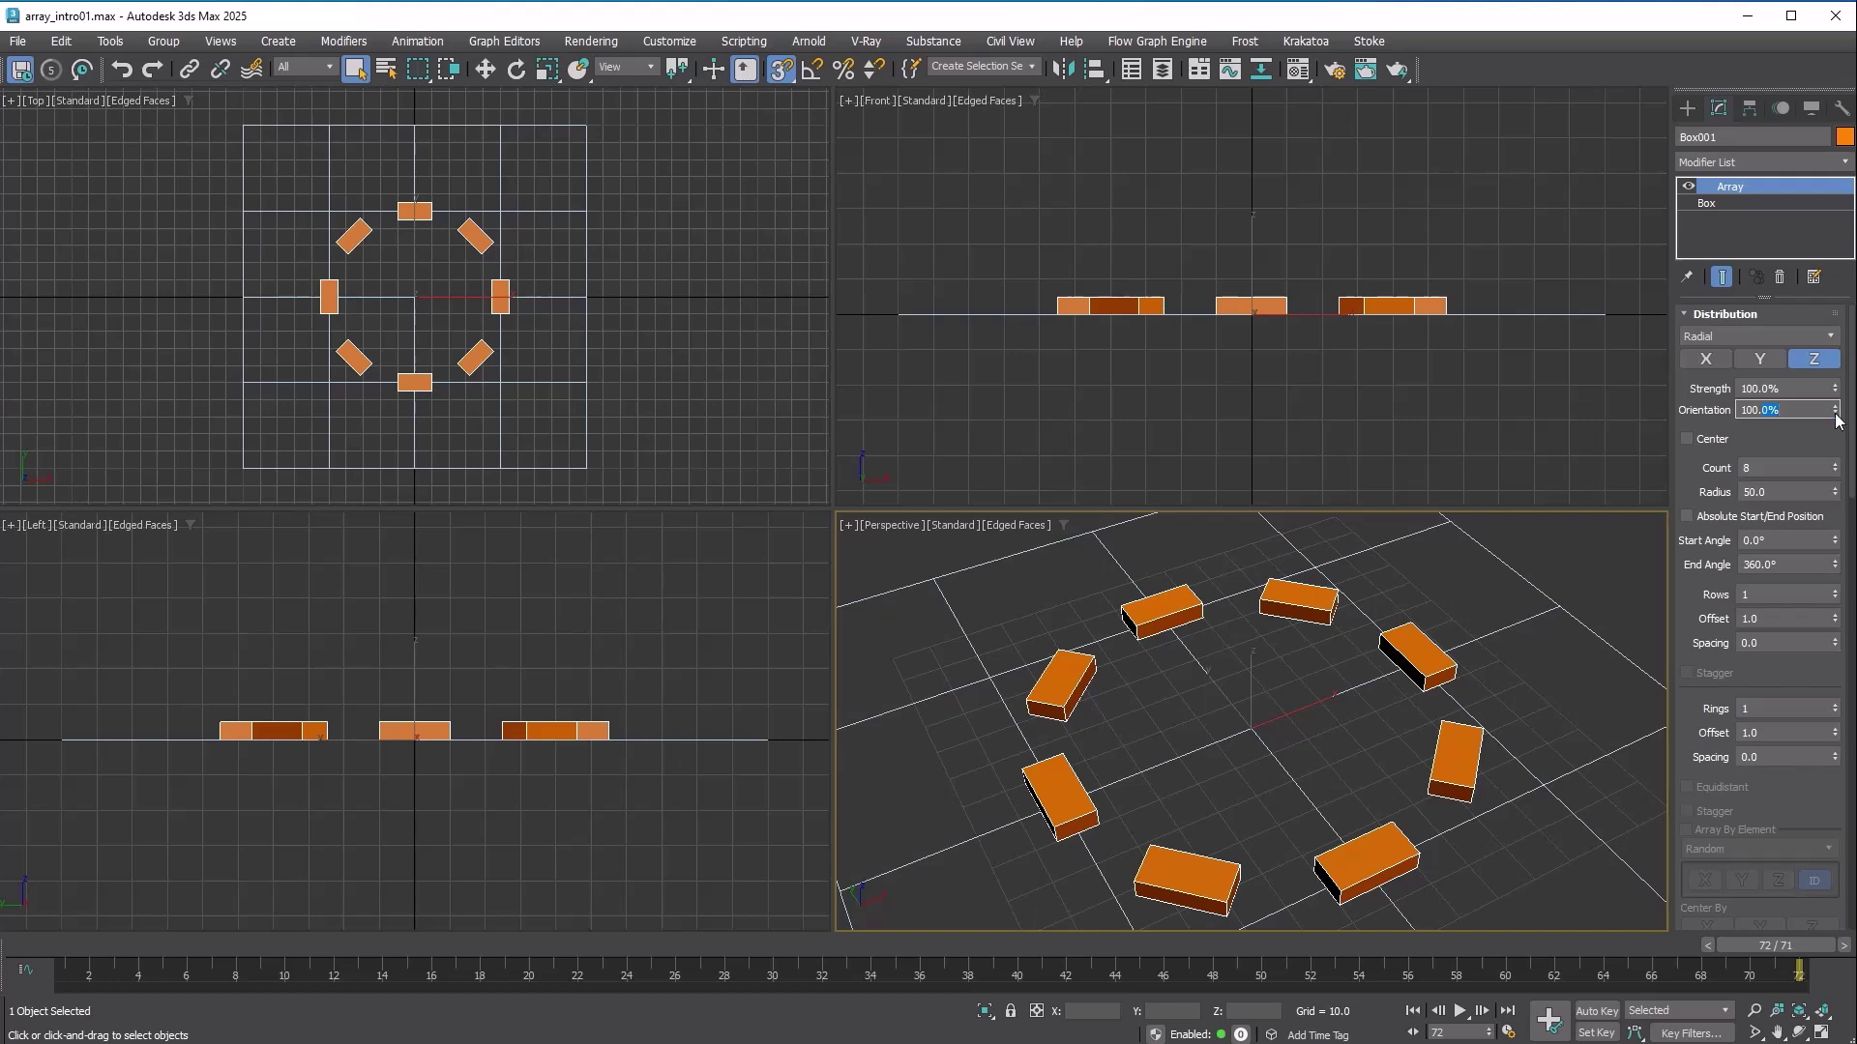
pyautogui.rightClick(1835, 414)
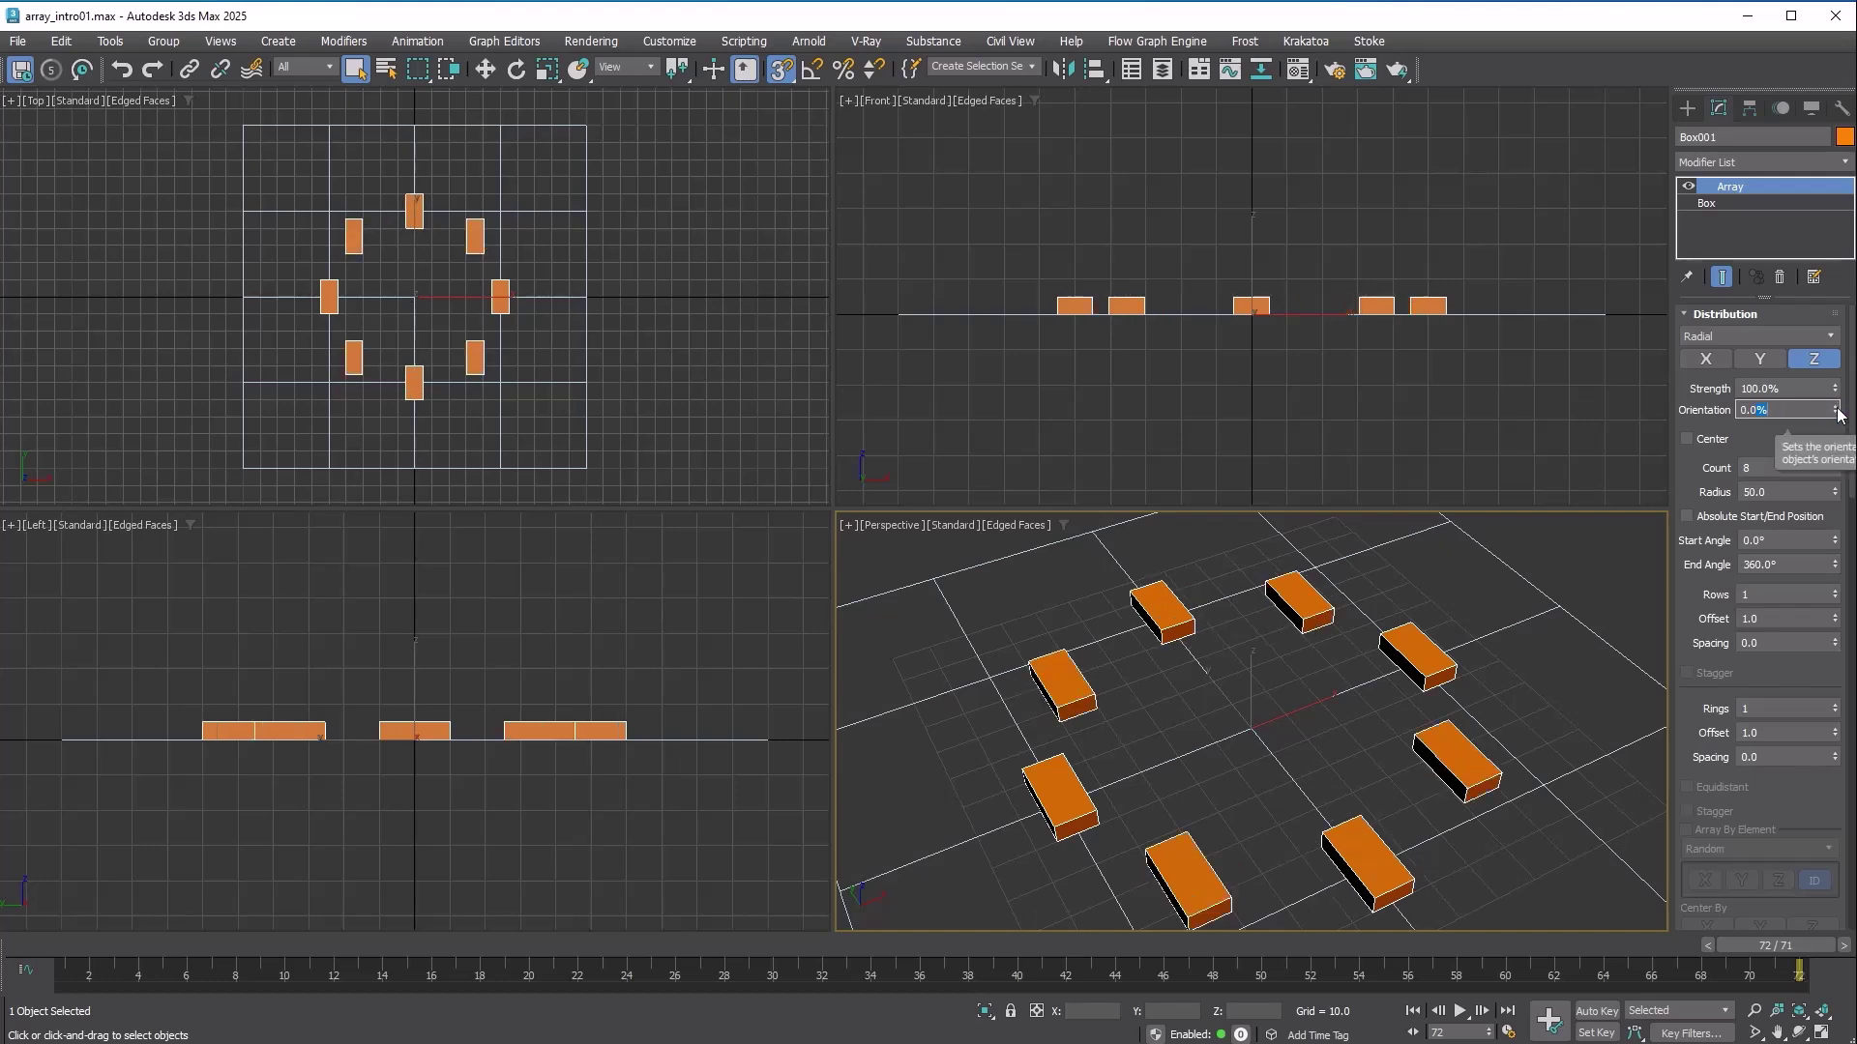
pyautogui.moveTo(1835, 412); pyautogui.dragTo(1838, 414)
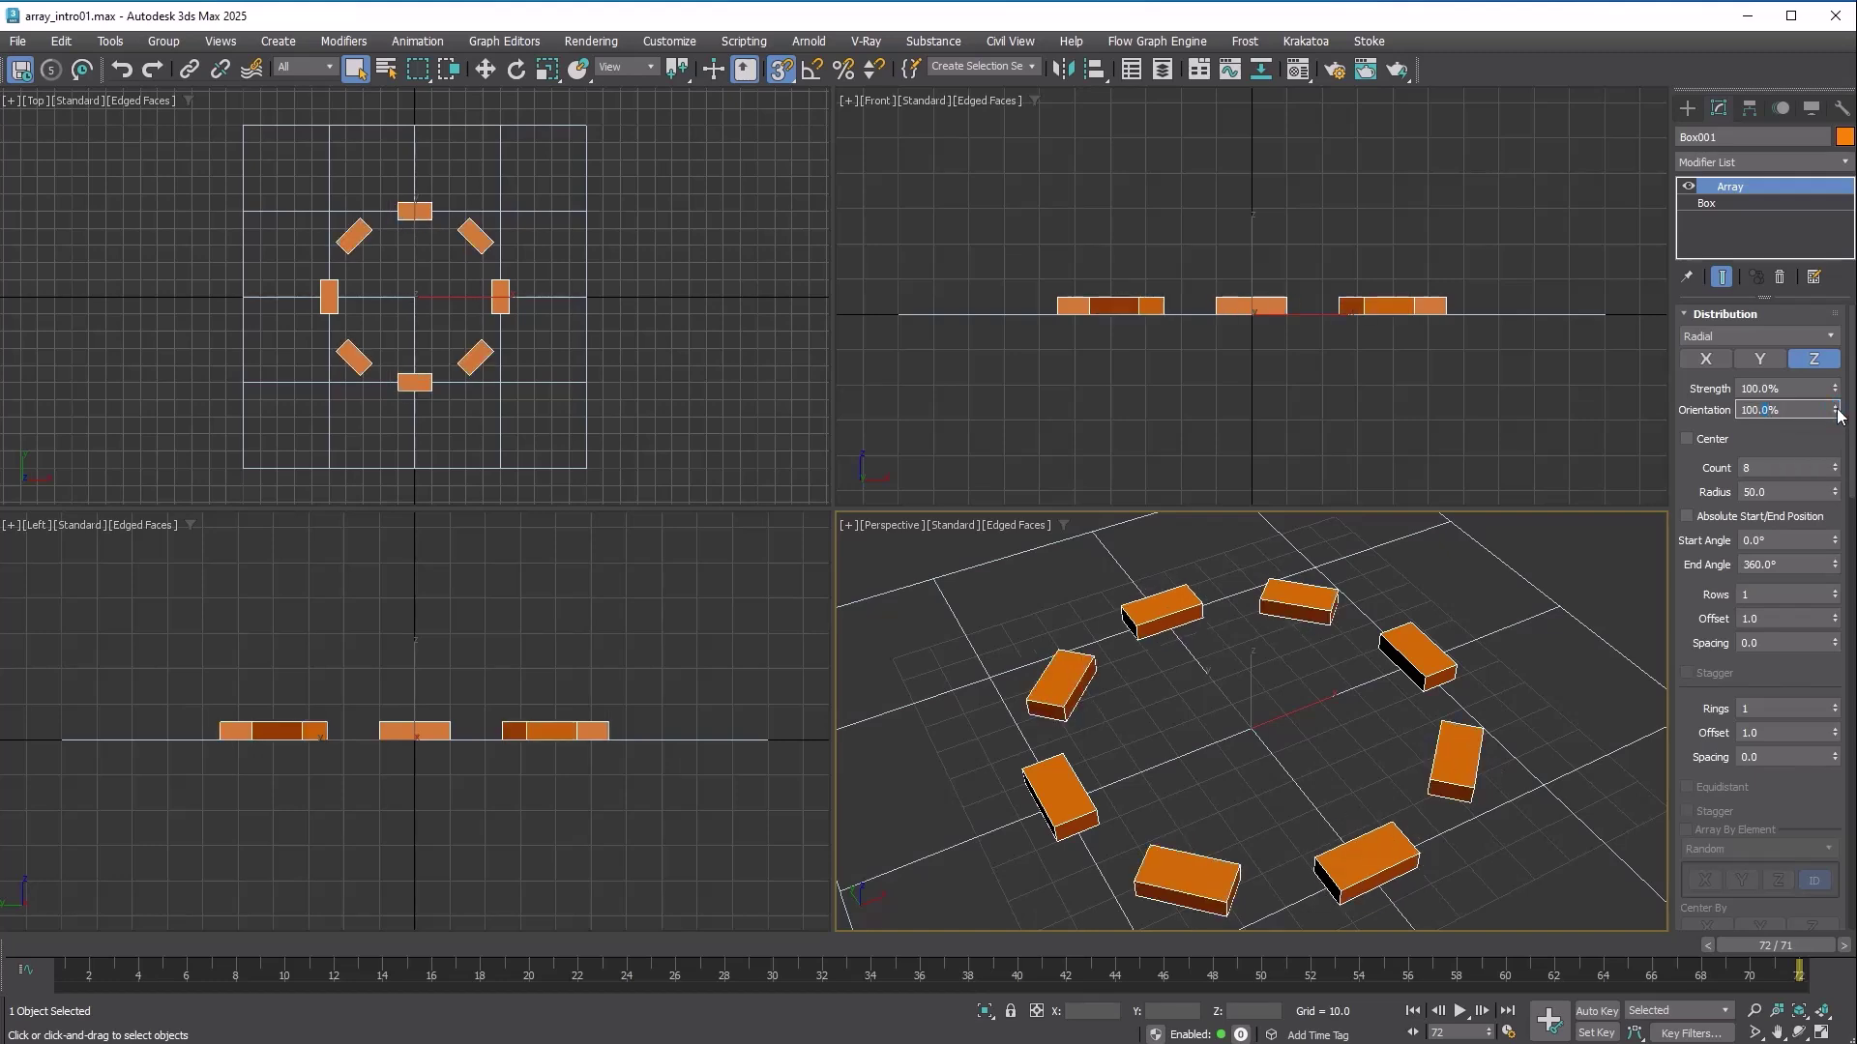
pyautogui.rightClick(1837, 414)
pyautogui.click(1688, 186)
pyautogui.click(1685, 186)
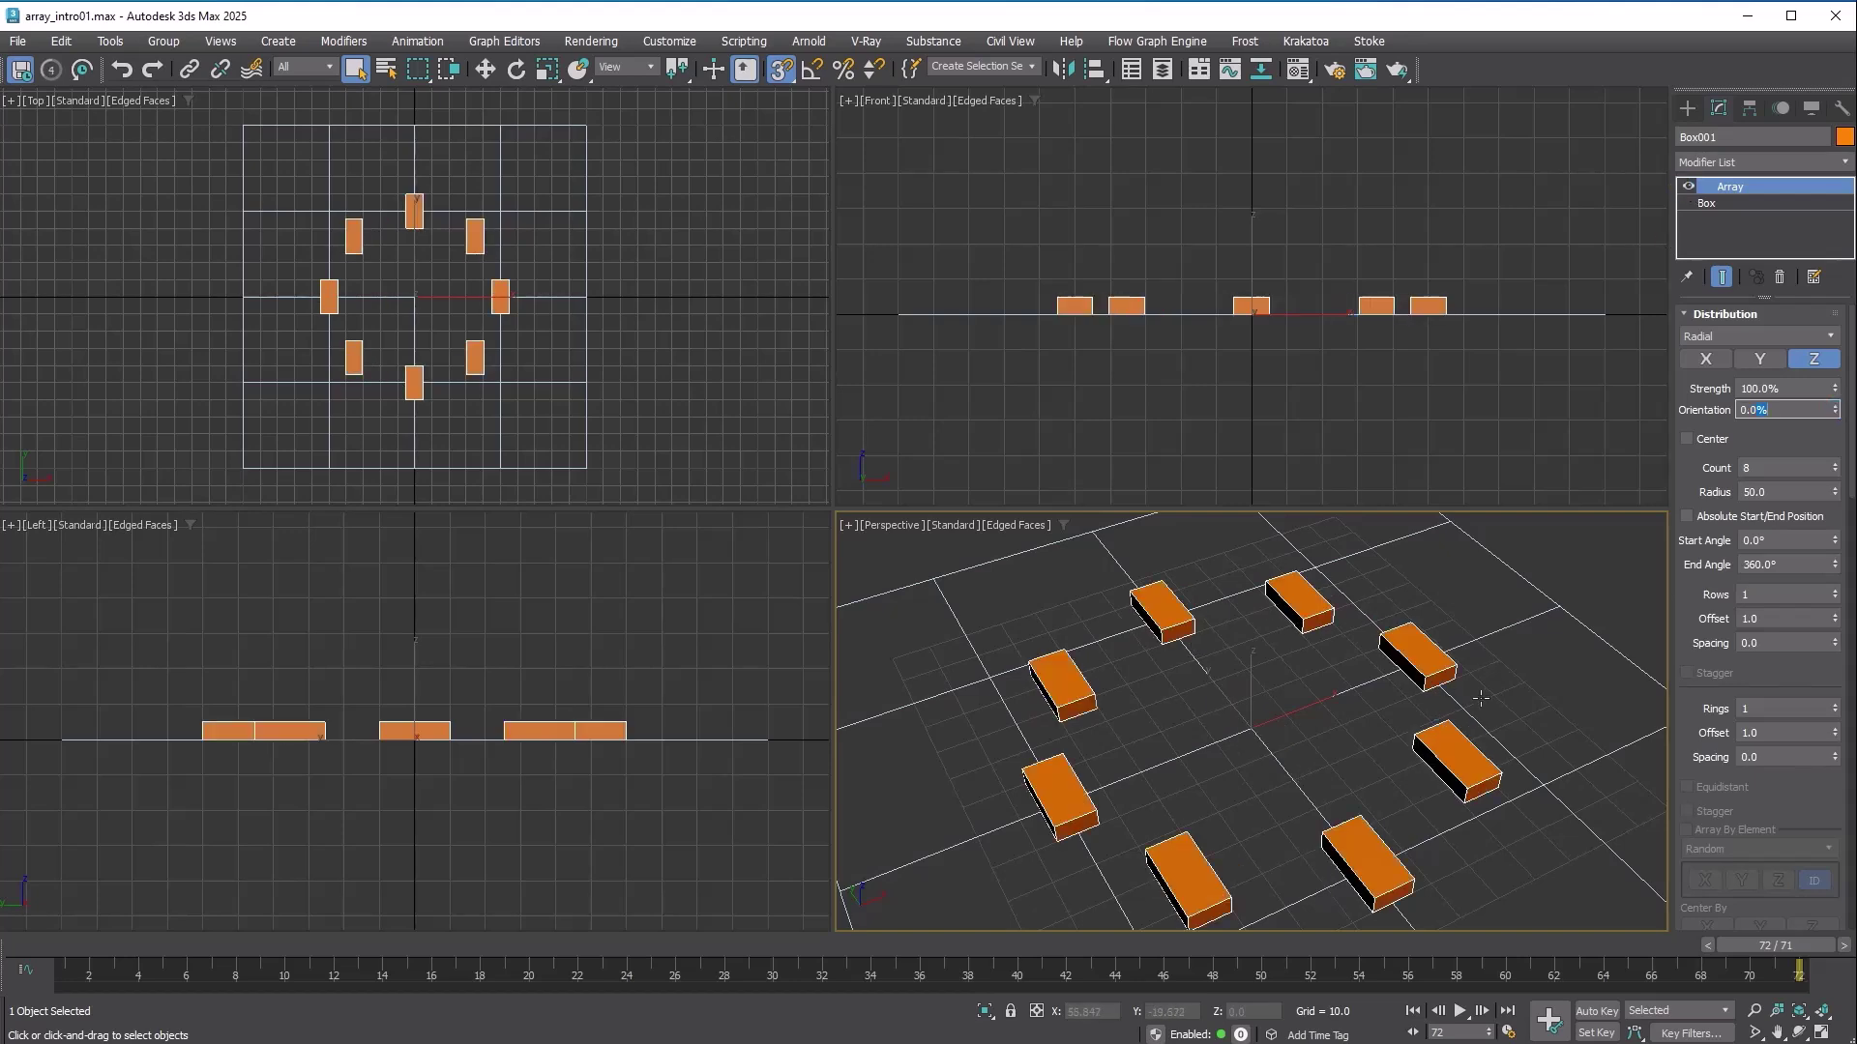
pyautogui.moveTo(1838, 414); pyautogui.dragTo(1850, 684)
pyautogui.rightClick(1850, 683)
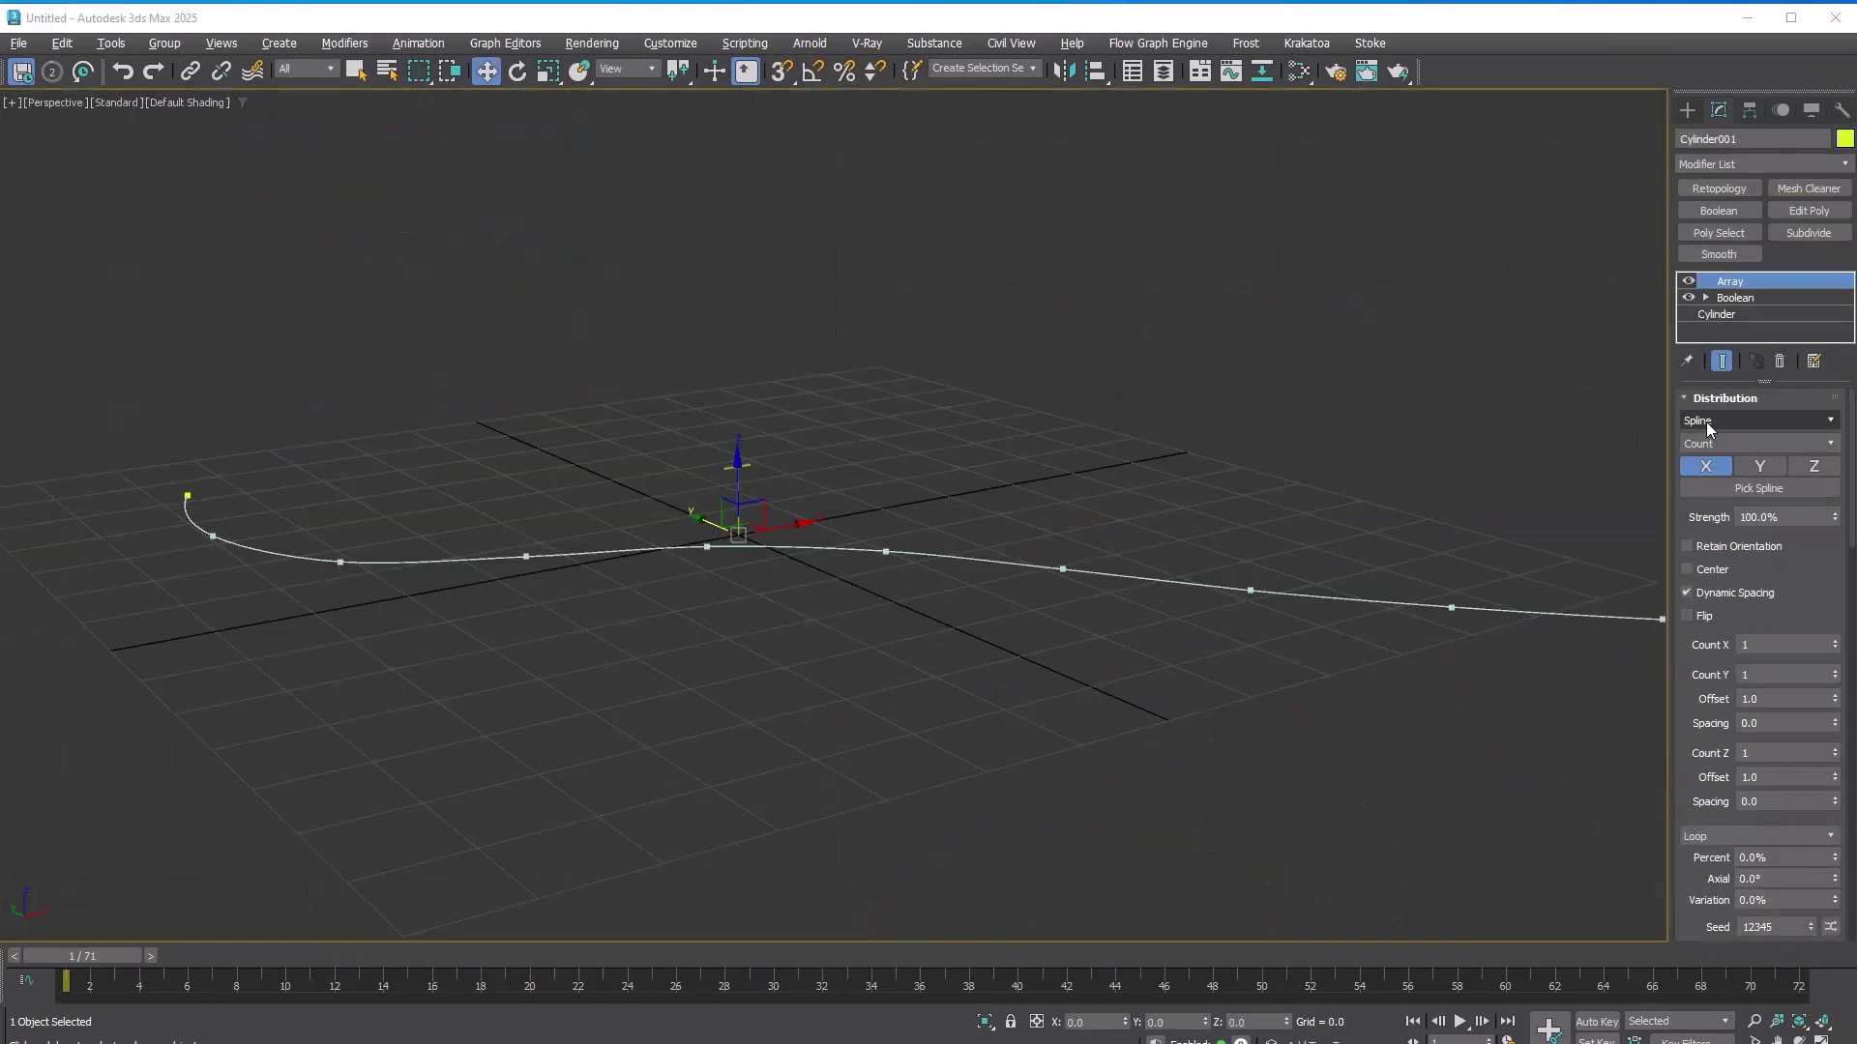
# Use Spline distribution along the NGon001 curve and raise Count X to 18.
pyautogui.click(1709, 421)
pyautogui.click(1709, 481)
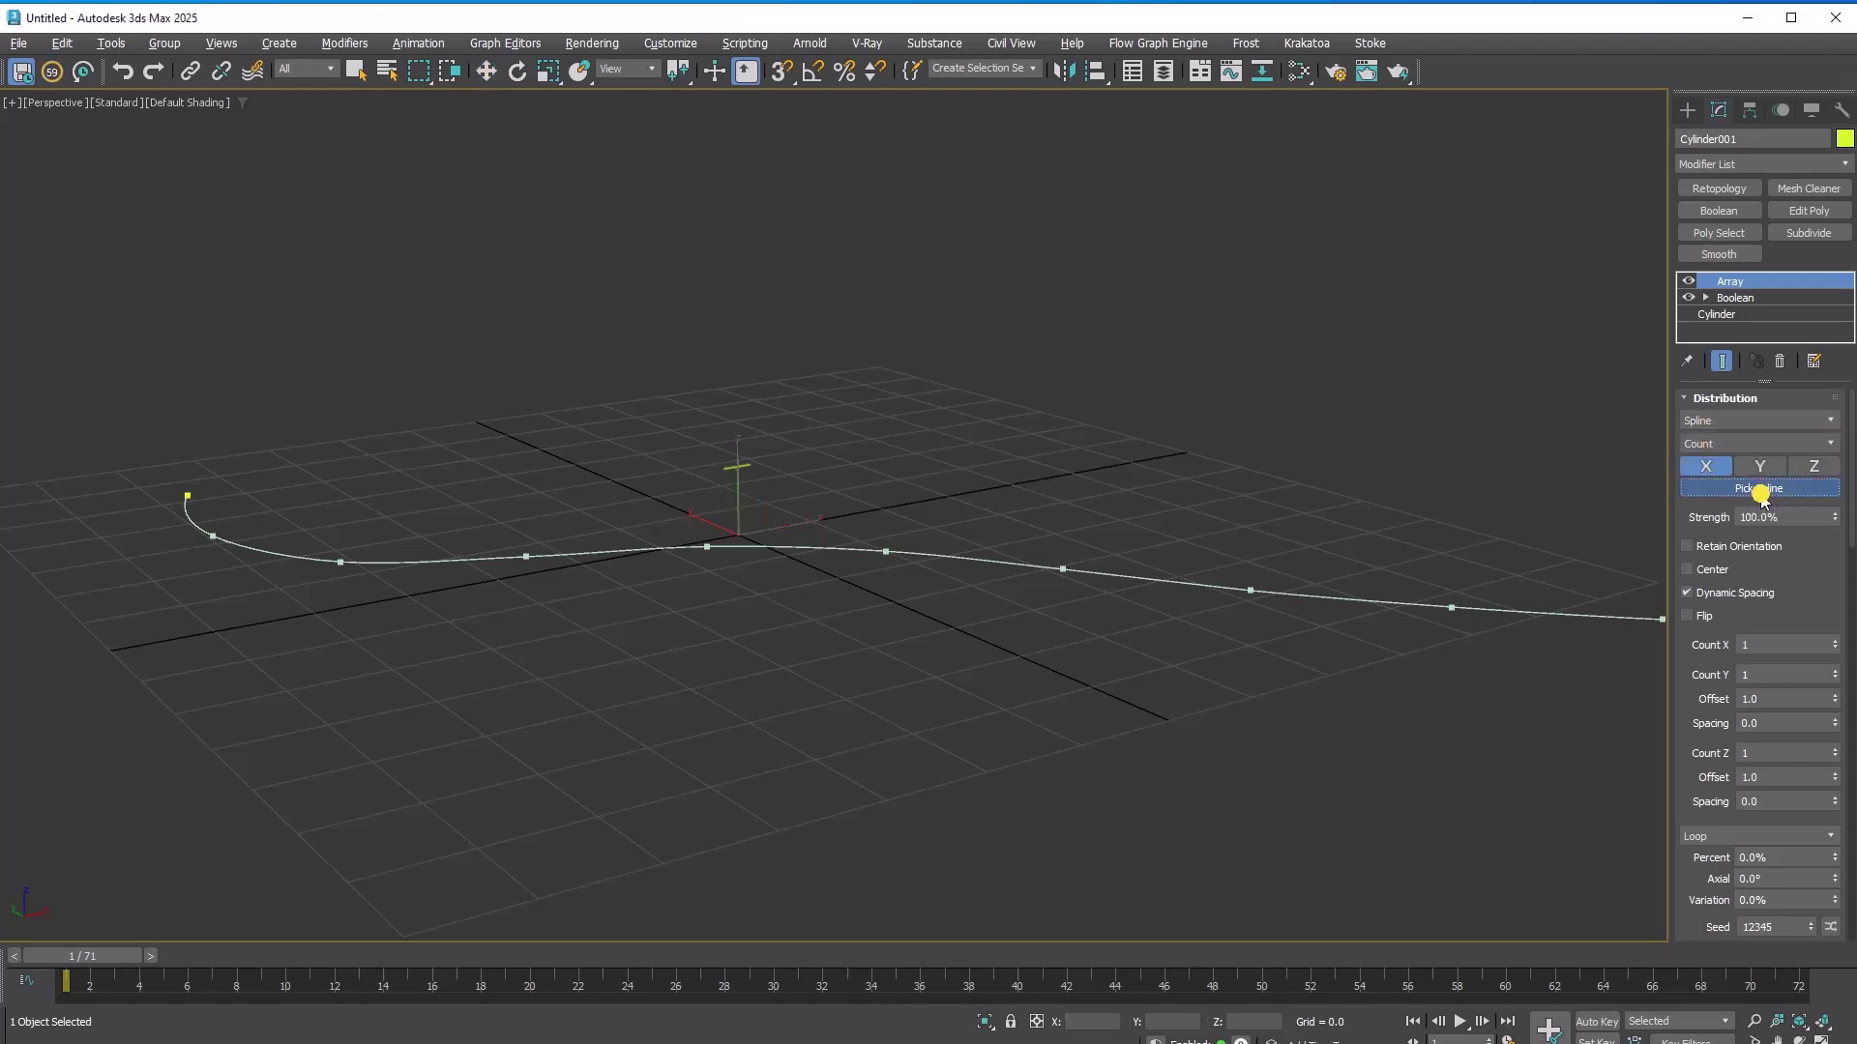
pyautogui.click(1758, 488)
pyautogui.click(1339, 593)
pyautogui.moveTo(1831, 643); pyautogui.dragTo(1832, 643)
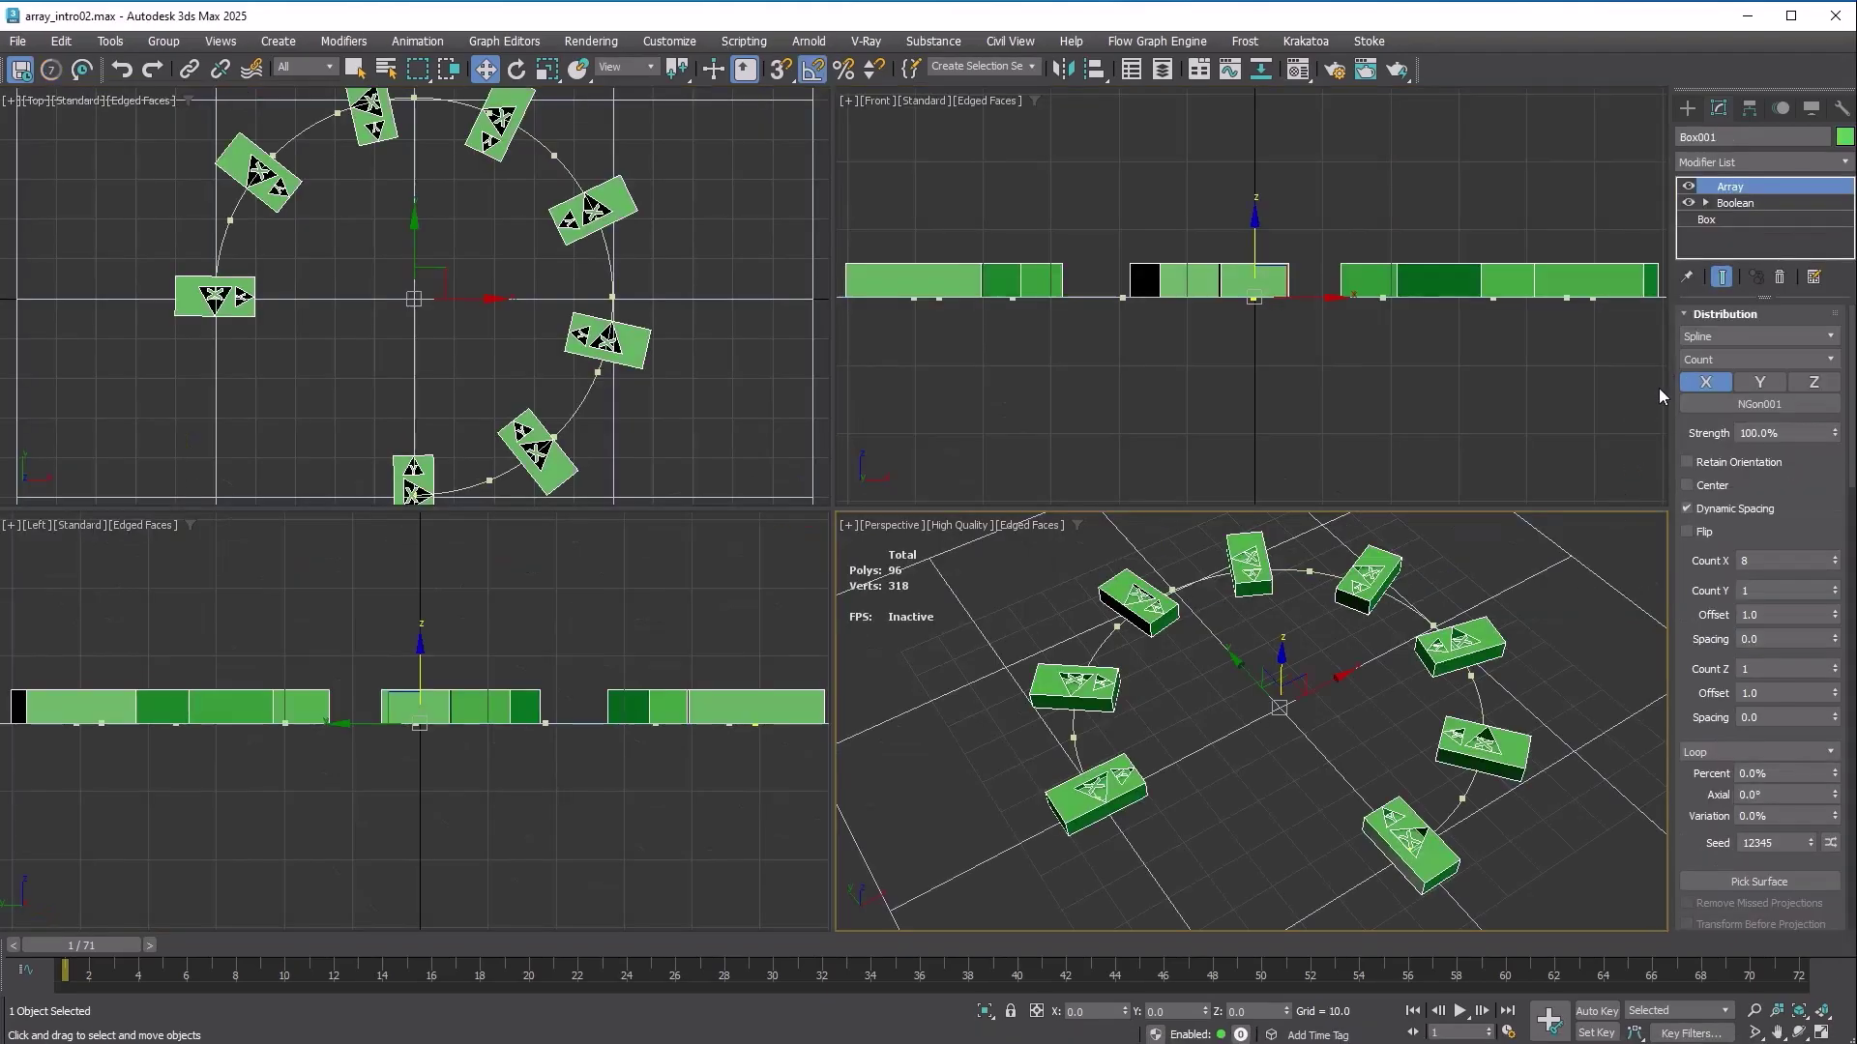
# Keep Count mode and try Y and Z alignment axes, returning the copies to X.
pyautogui.click(1717, 358)
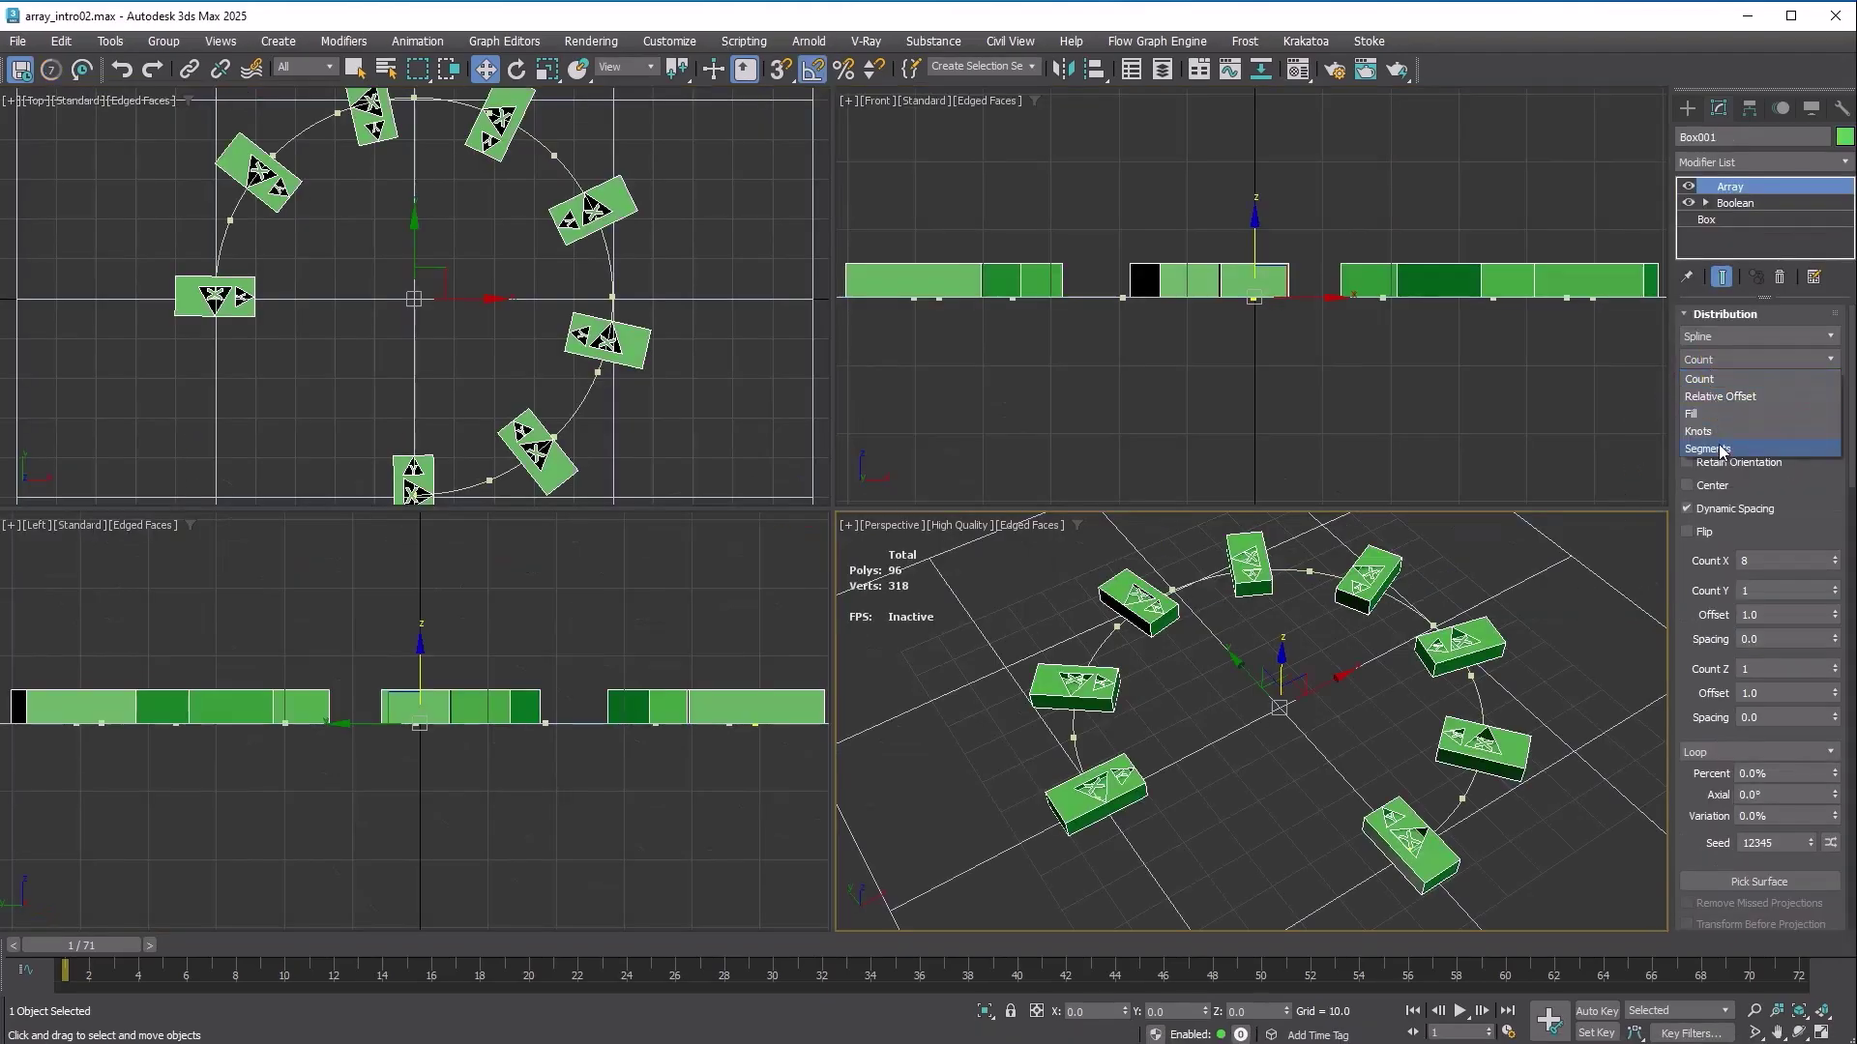
pyautogui.click(1720, 379)
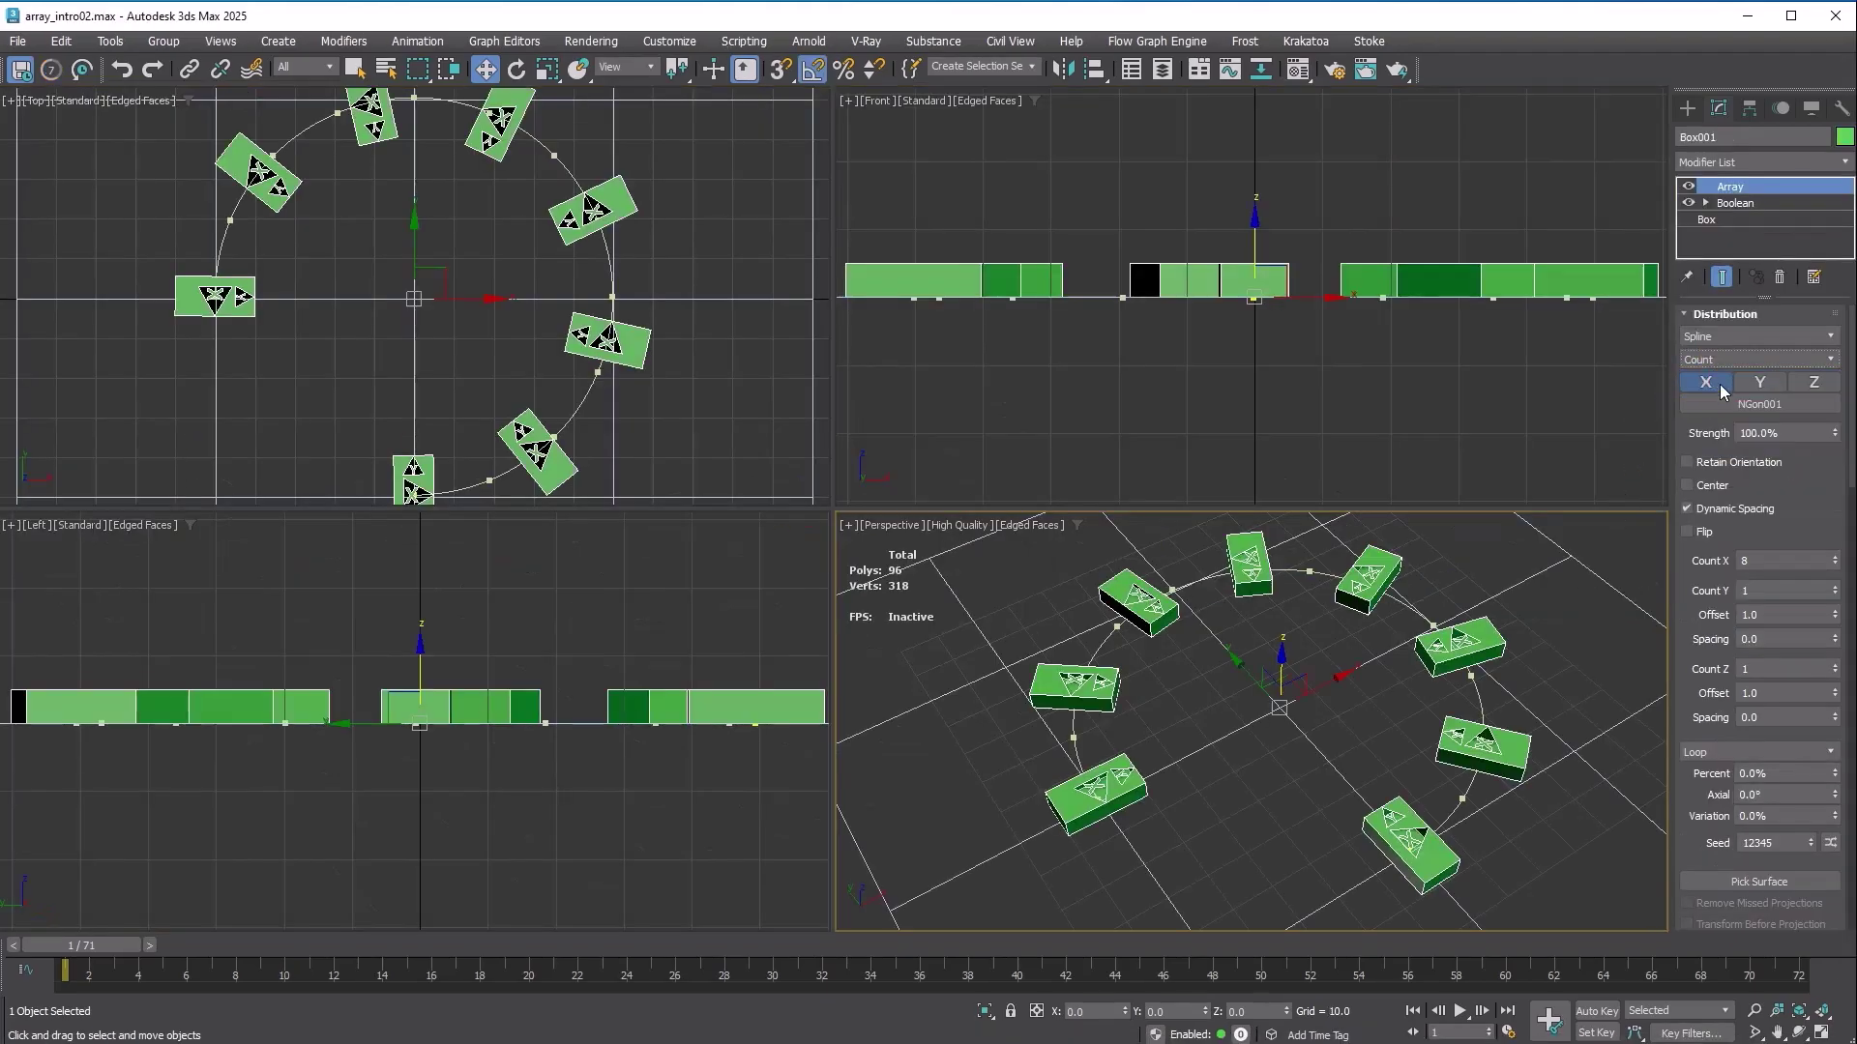
pyautogui.click(1757, 384)
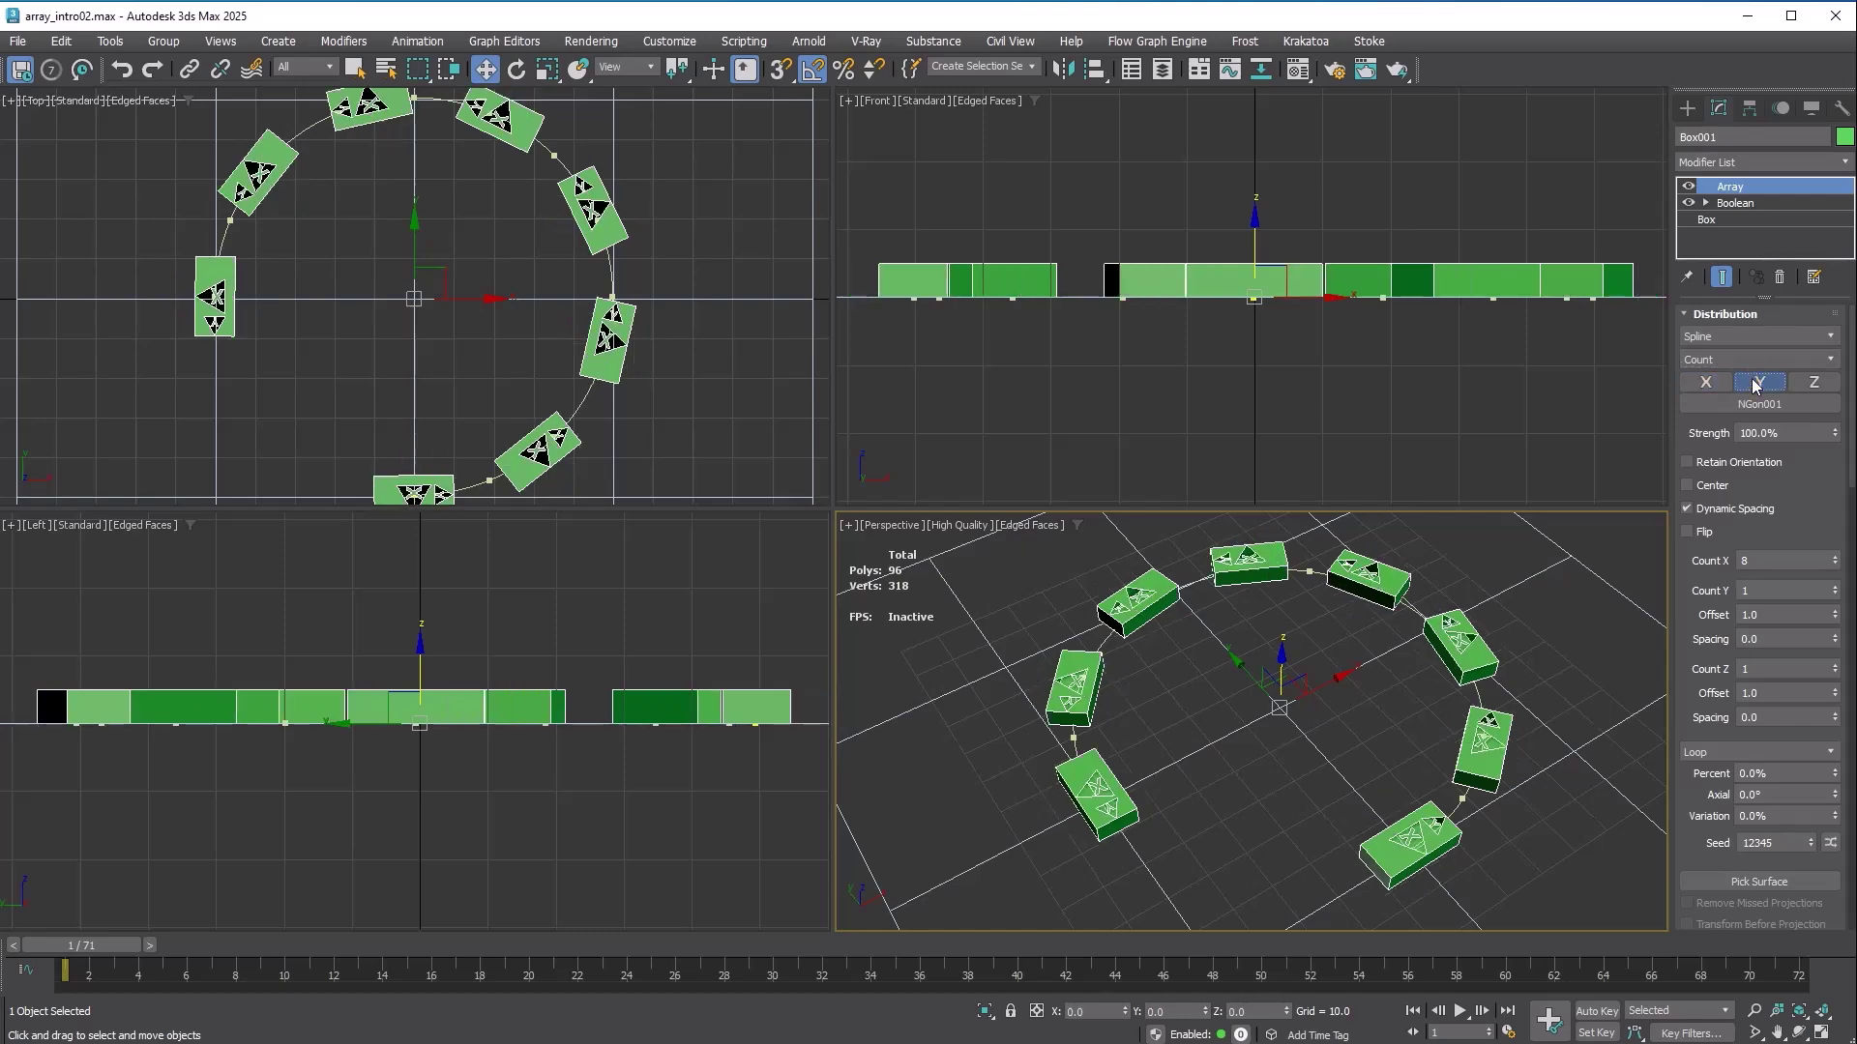
pyautogui.click(1813, 382)
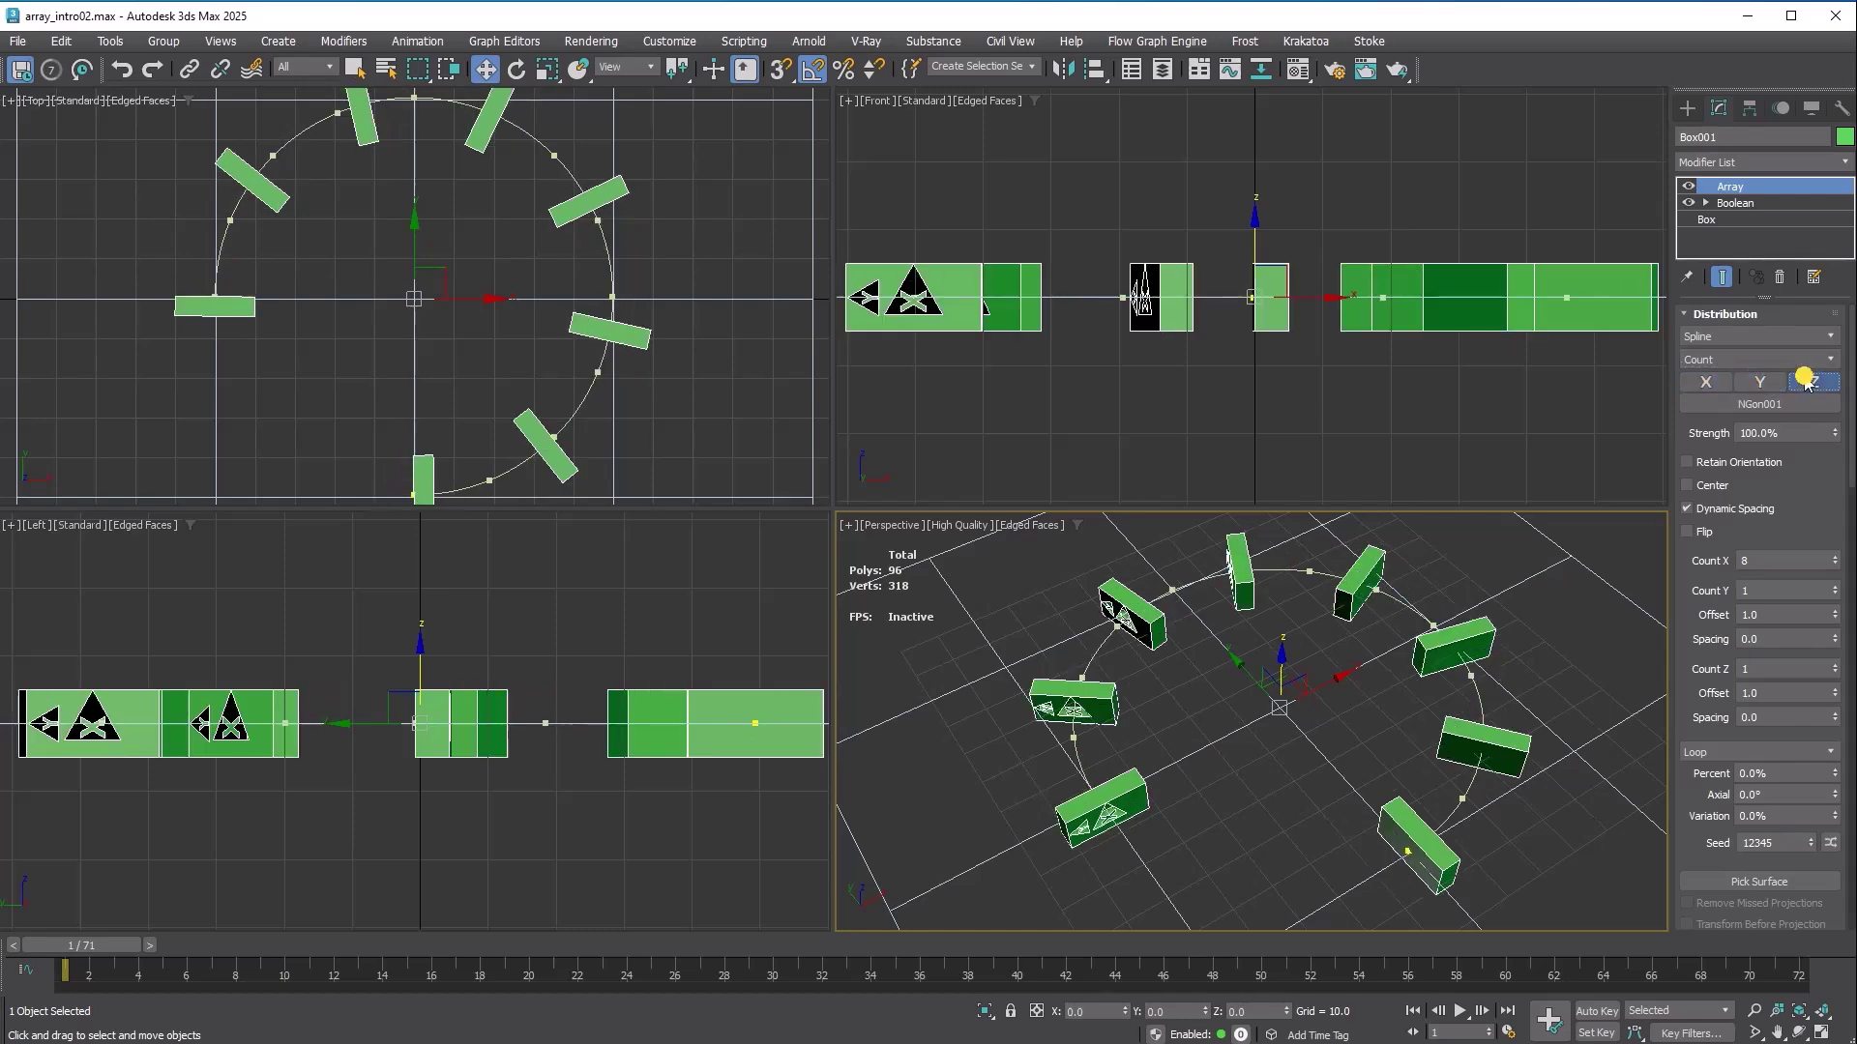
pyautogui.click(1745, 385)
pyautogui.click(1707, 384)
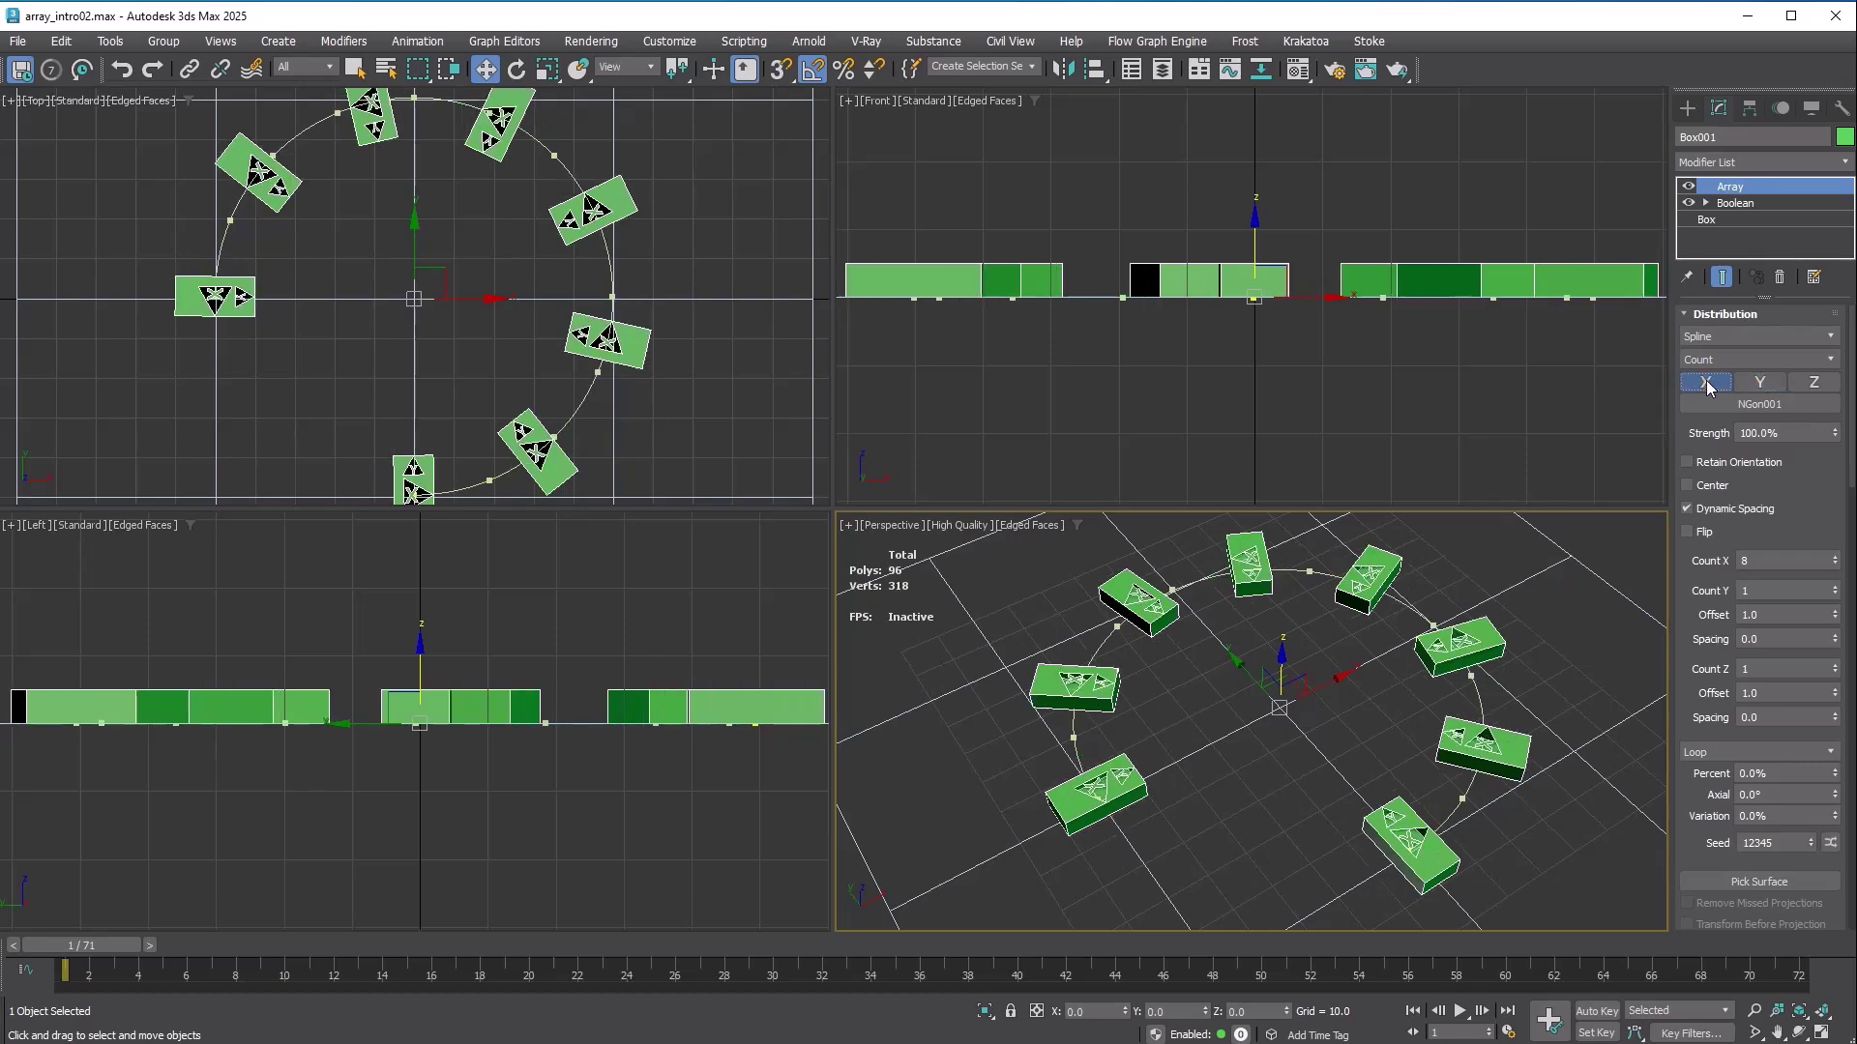
pyautogui.click(1689, 531)
# Compare Retain Orientation, set Count Y to 3 with Count Z 1, and flip the copies outward.
pyautogui.click(1712, 465)
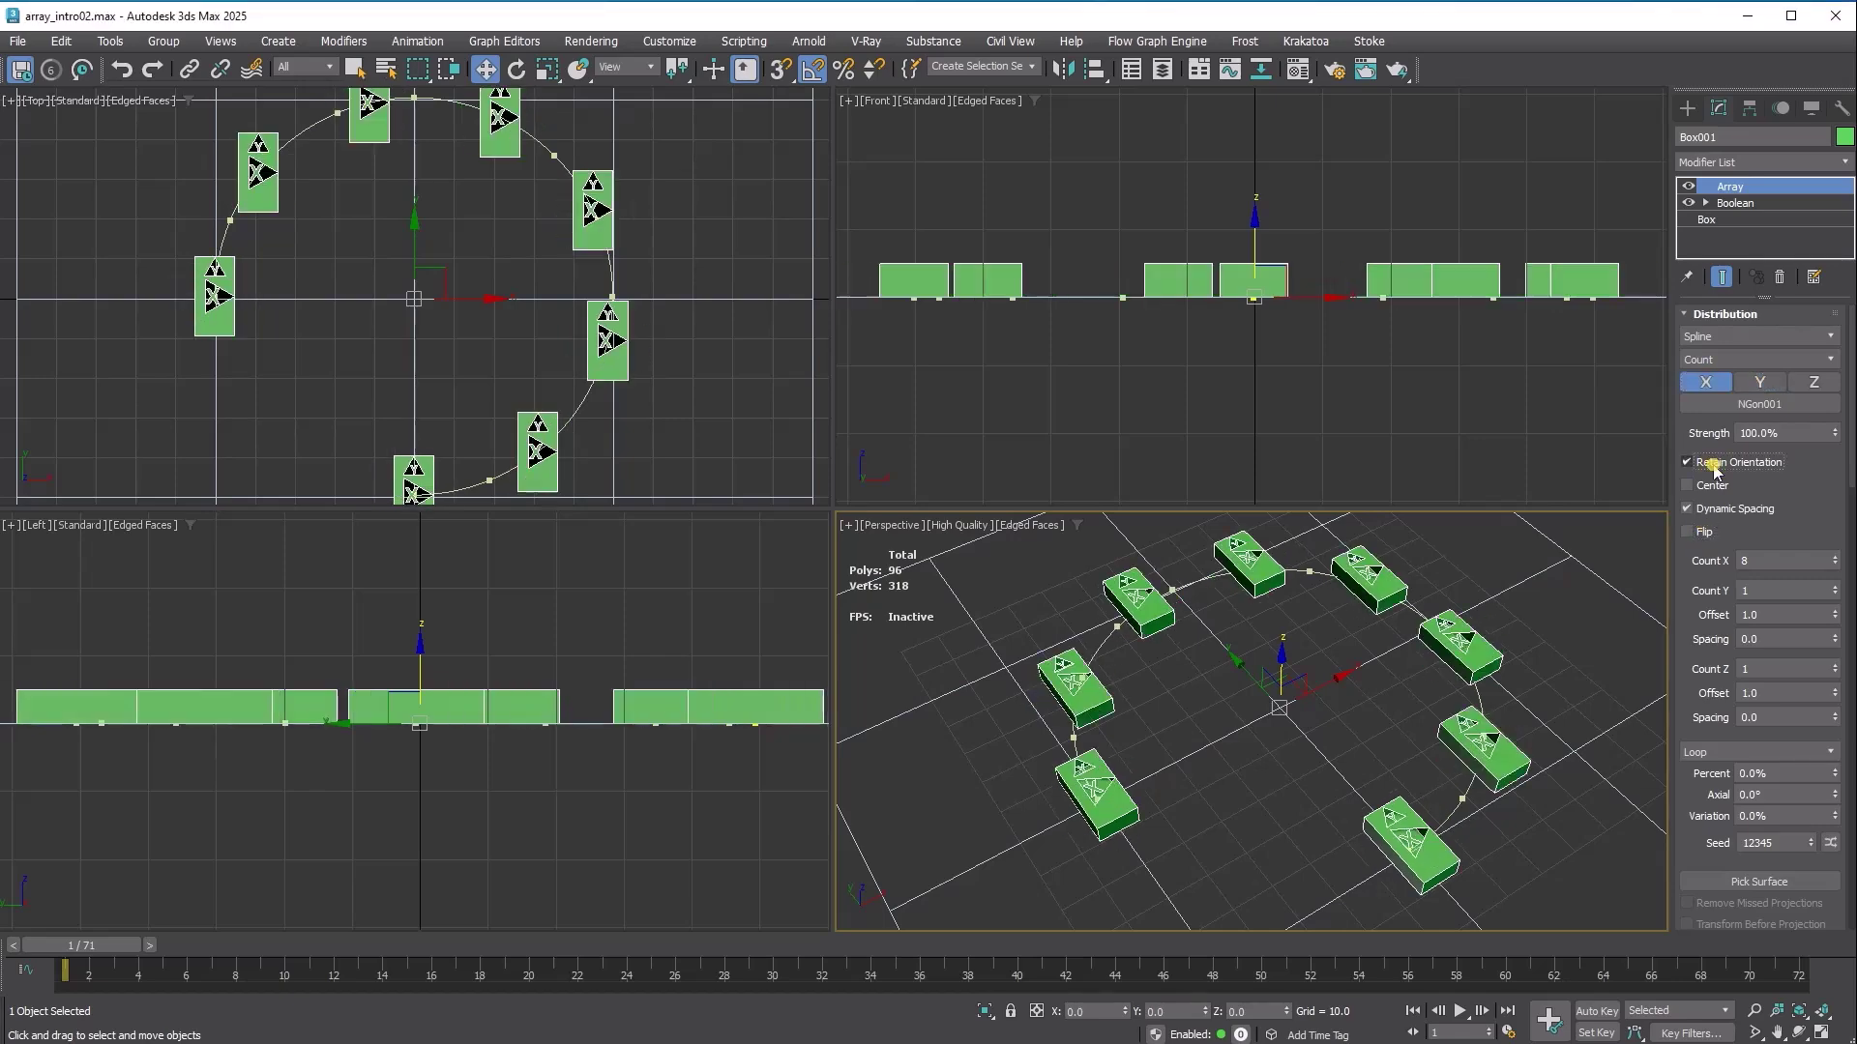
pyautogui.click(1714, 465)
pyautogui.click(1714, 465)
pyautogui.click(1714, 465)
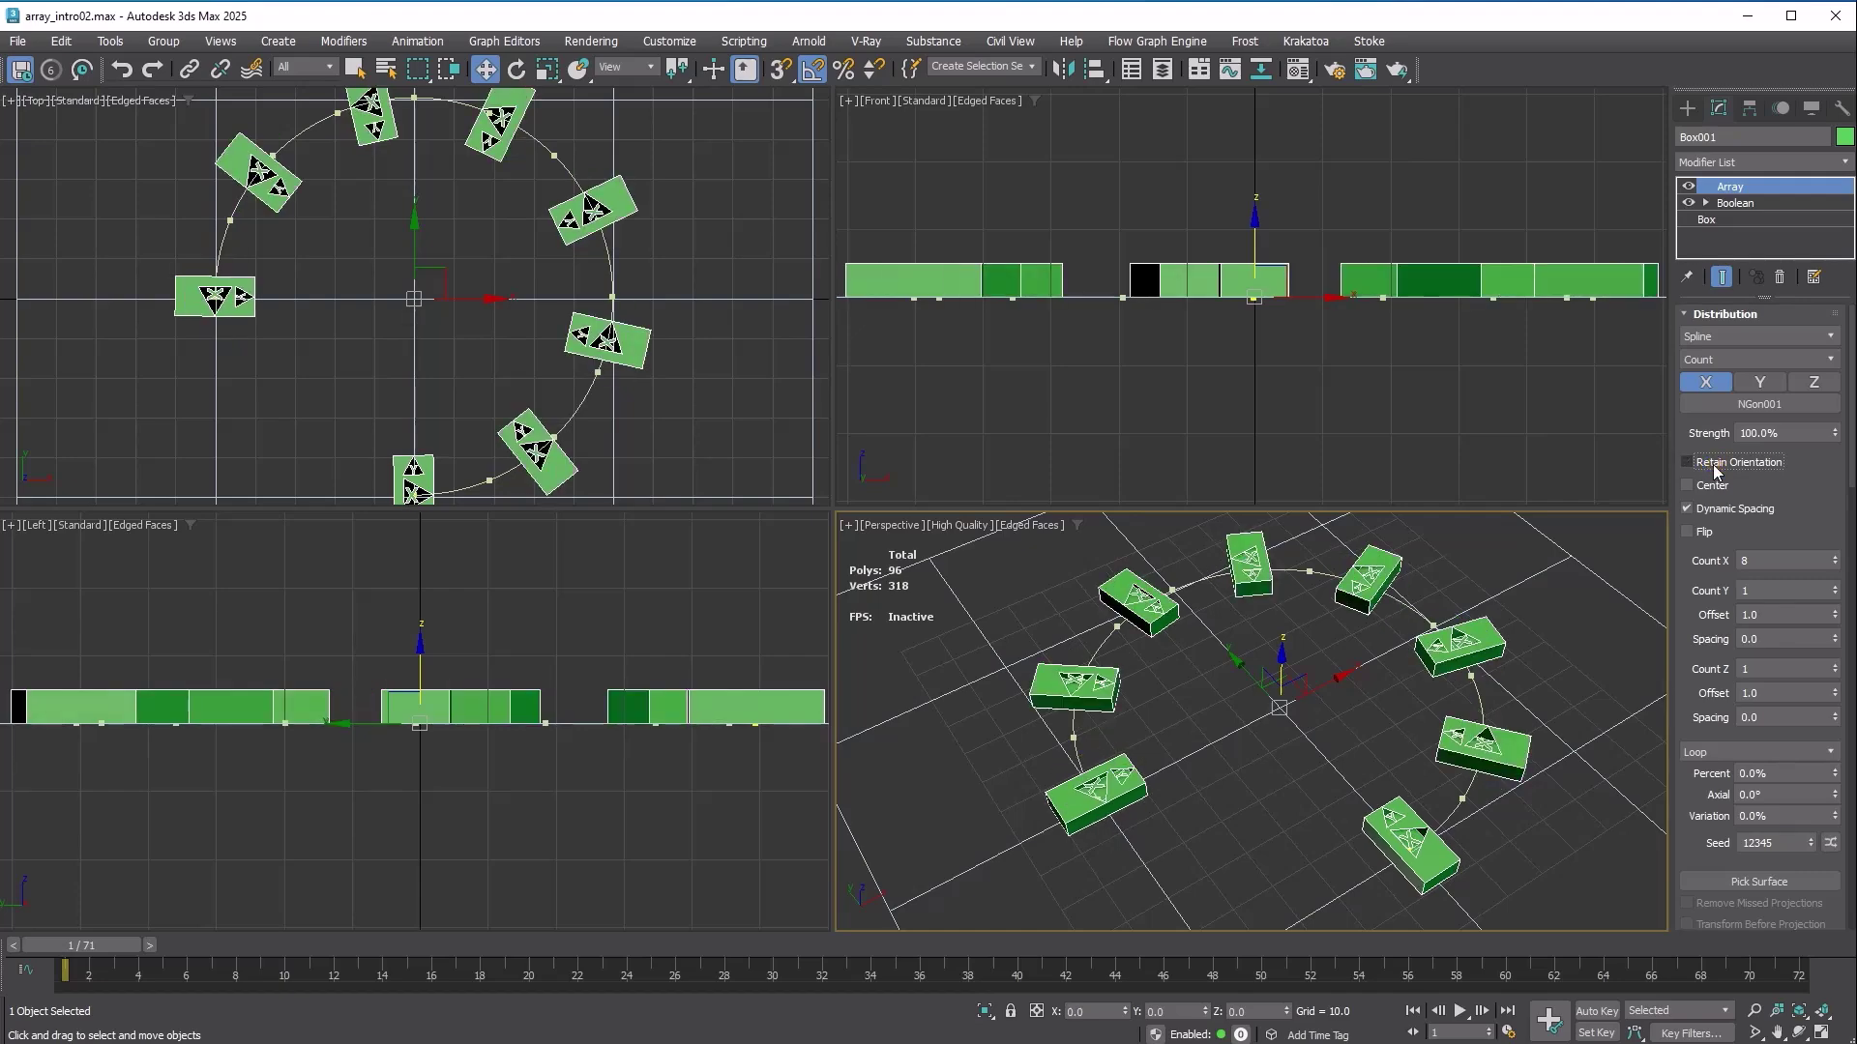
pyautogui.click(1834, 592)
pyautogui.moveTo(1836, 674); pyautogui.dragTo(1835, 658)
pyautogui.rightClick(1835, 667)
pyautogui.moveTo(1835, 589); pyautogui.dragTo(1835, 584)
pyautogui.click(1706, 533)
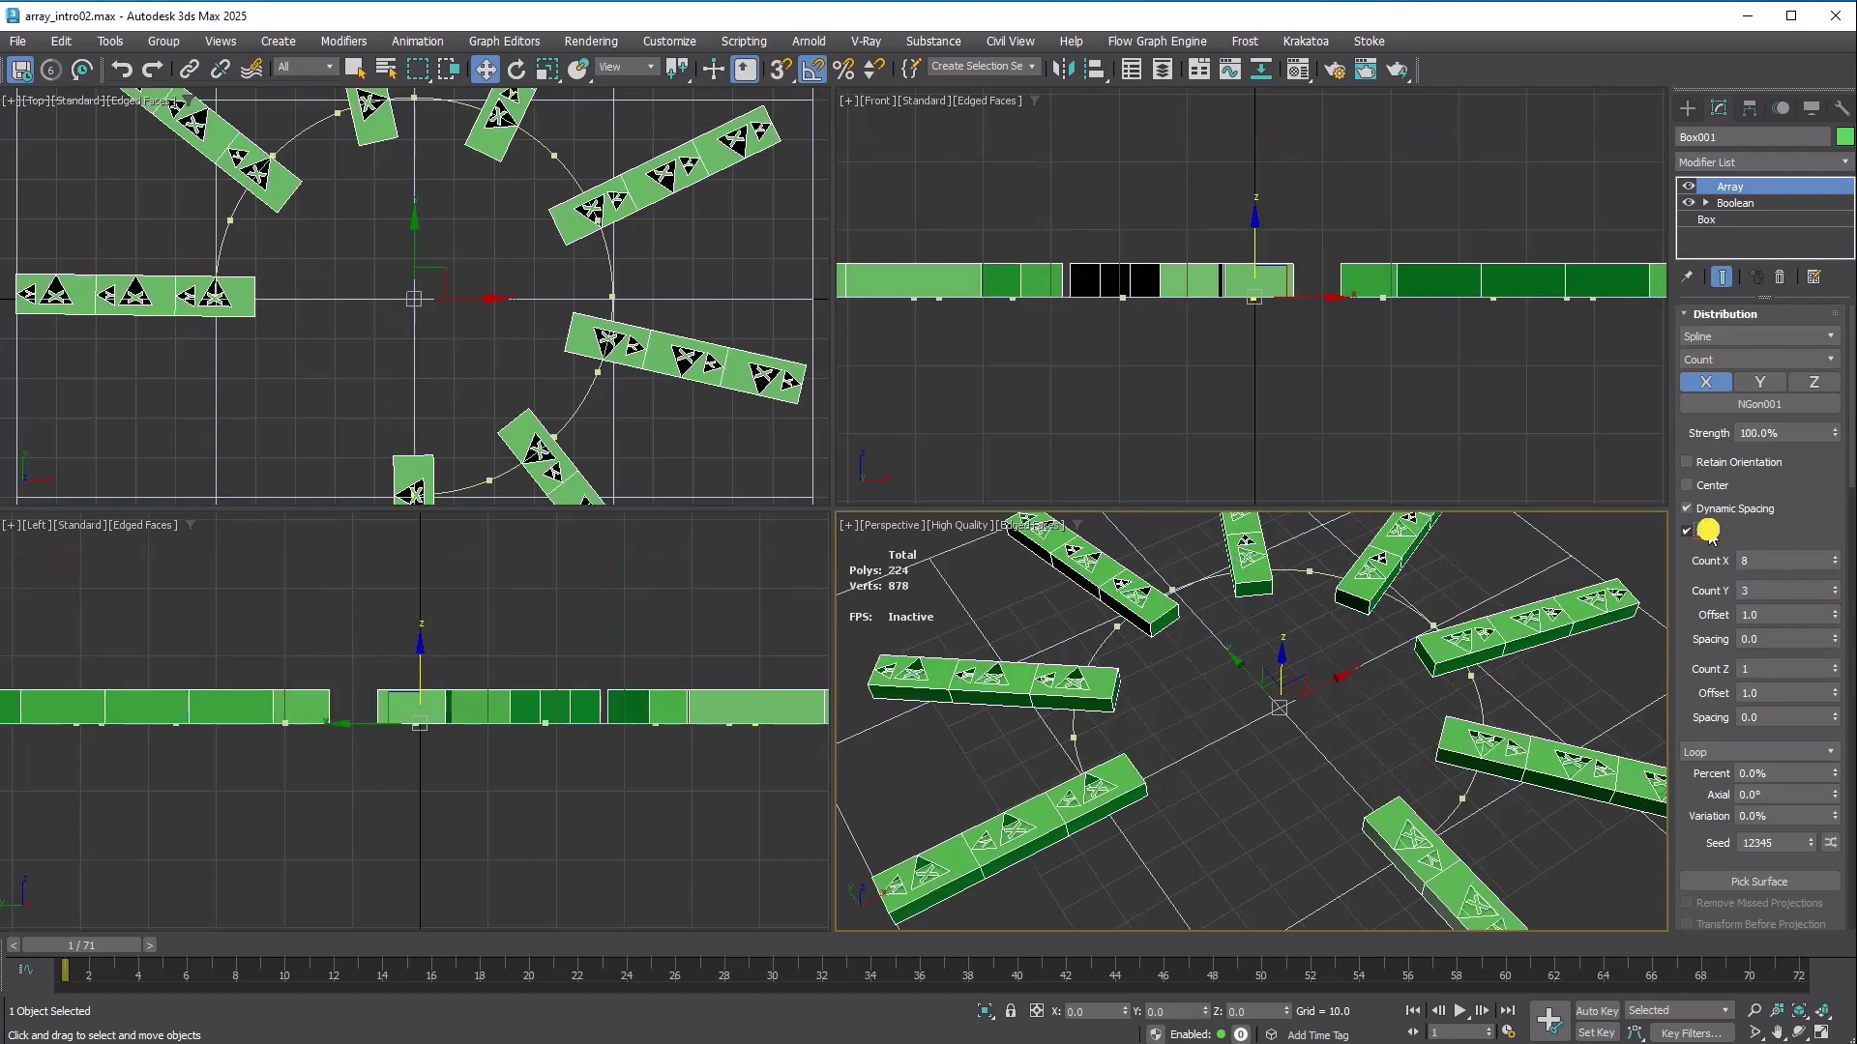
pyautogui.click(1706, 532)
pyautogui.click(1707, 532)
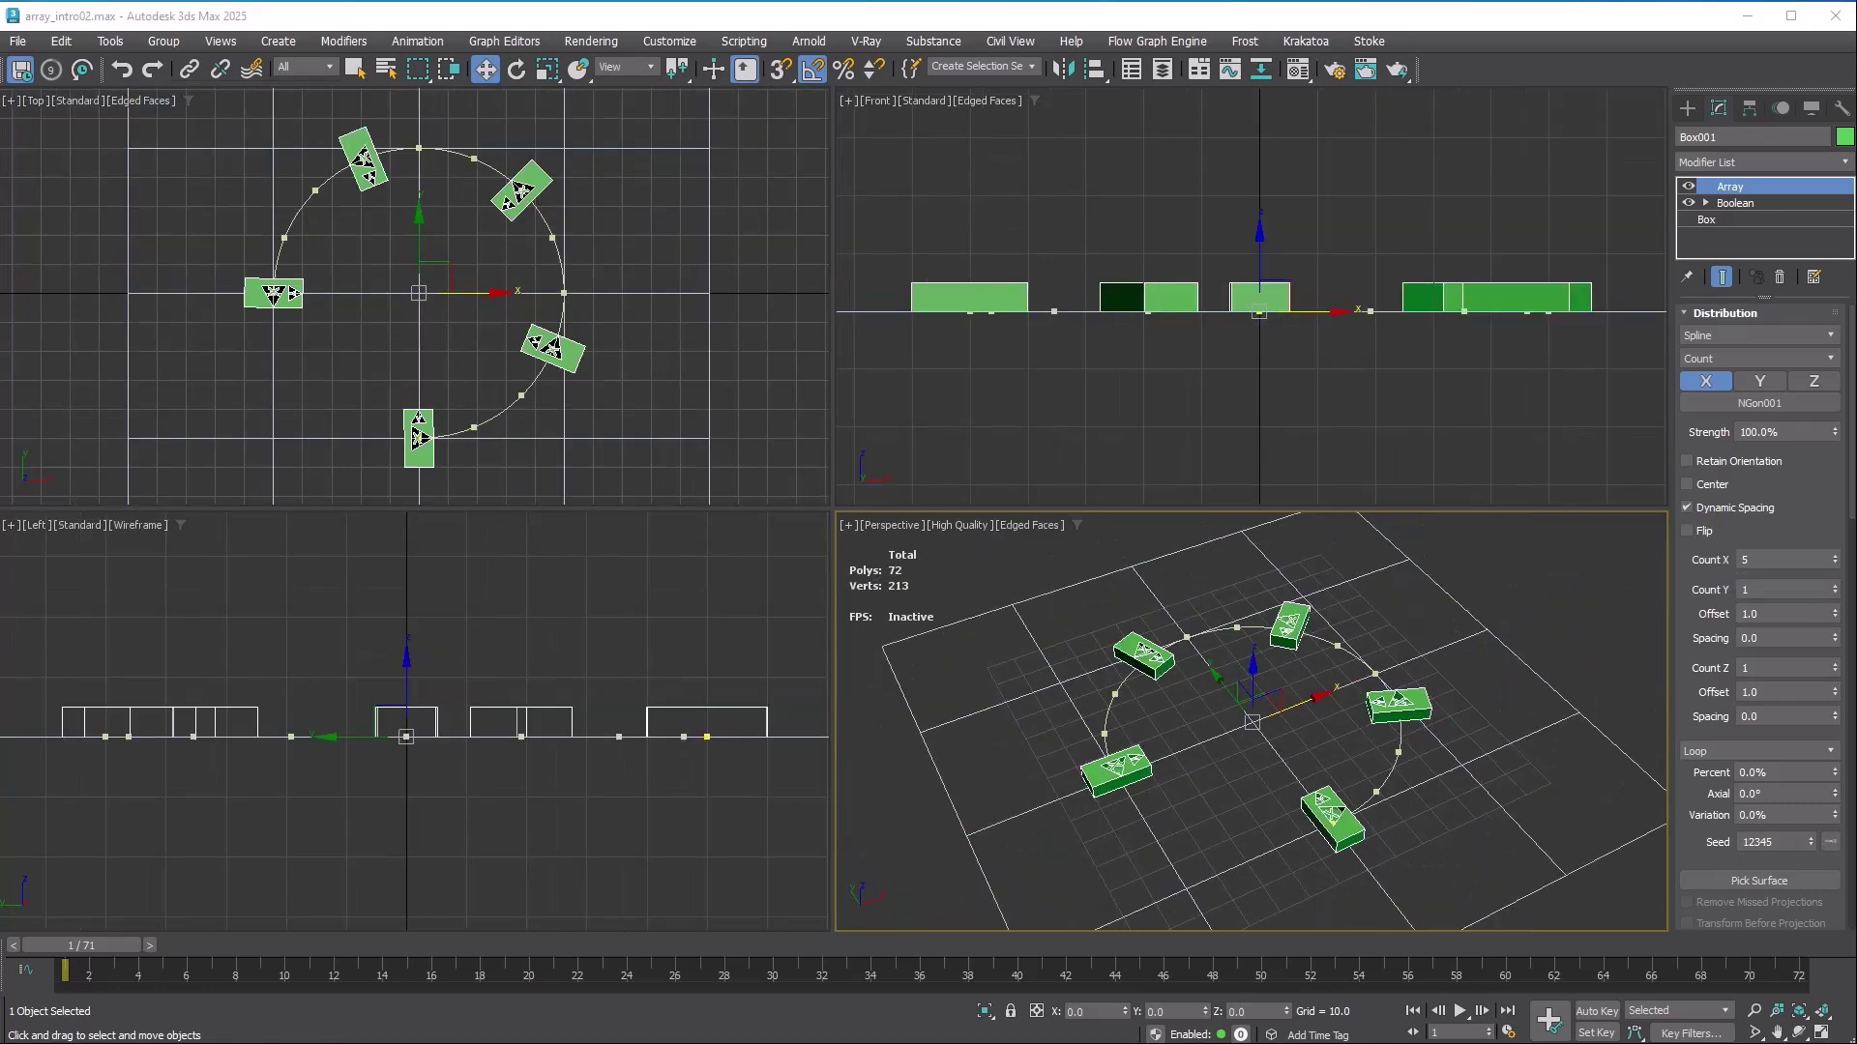
# Raise the box count to nine, then switch to Fill and compare Dynamic Spacing on and off.
pyautogui.click(1822, 362)
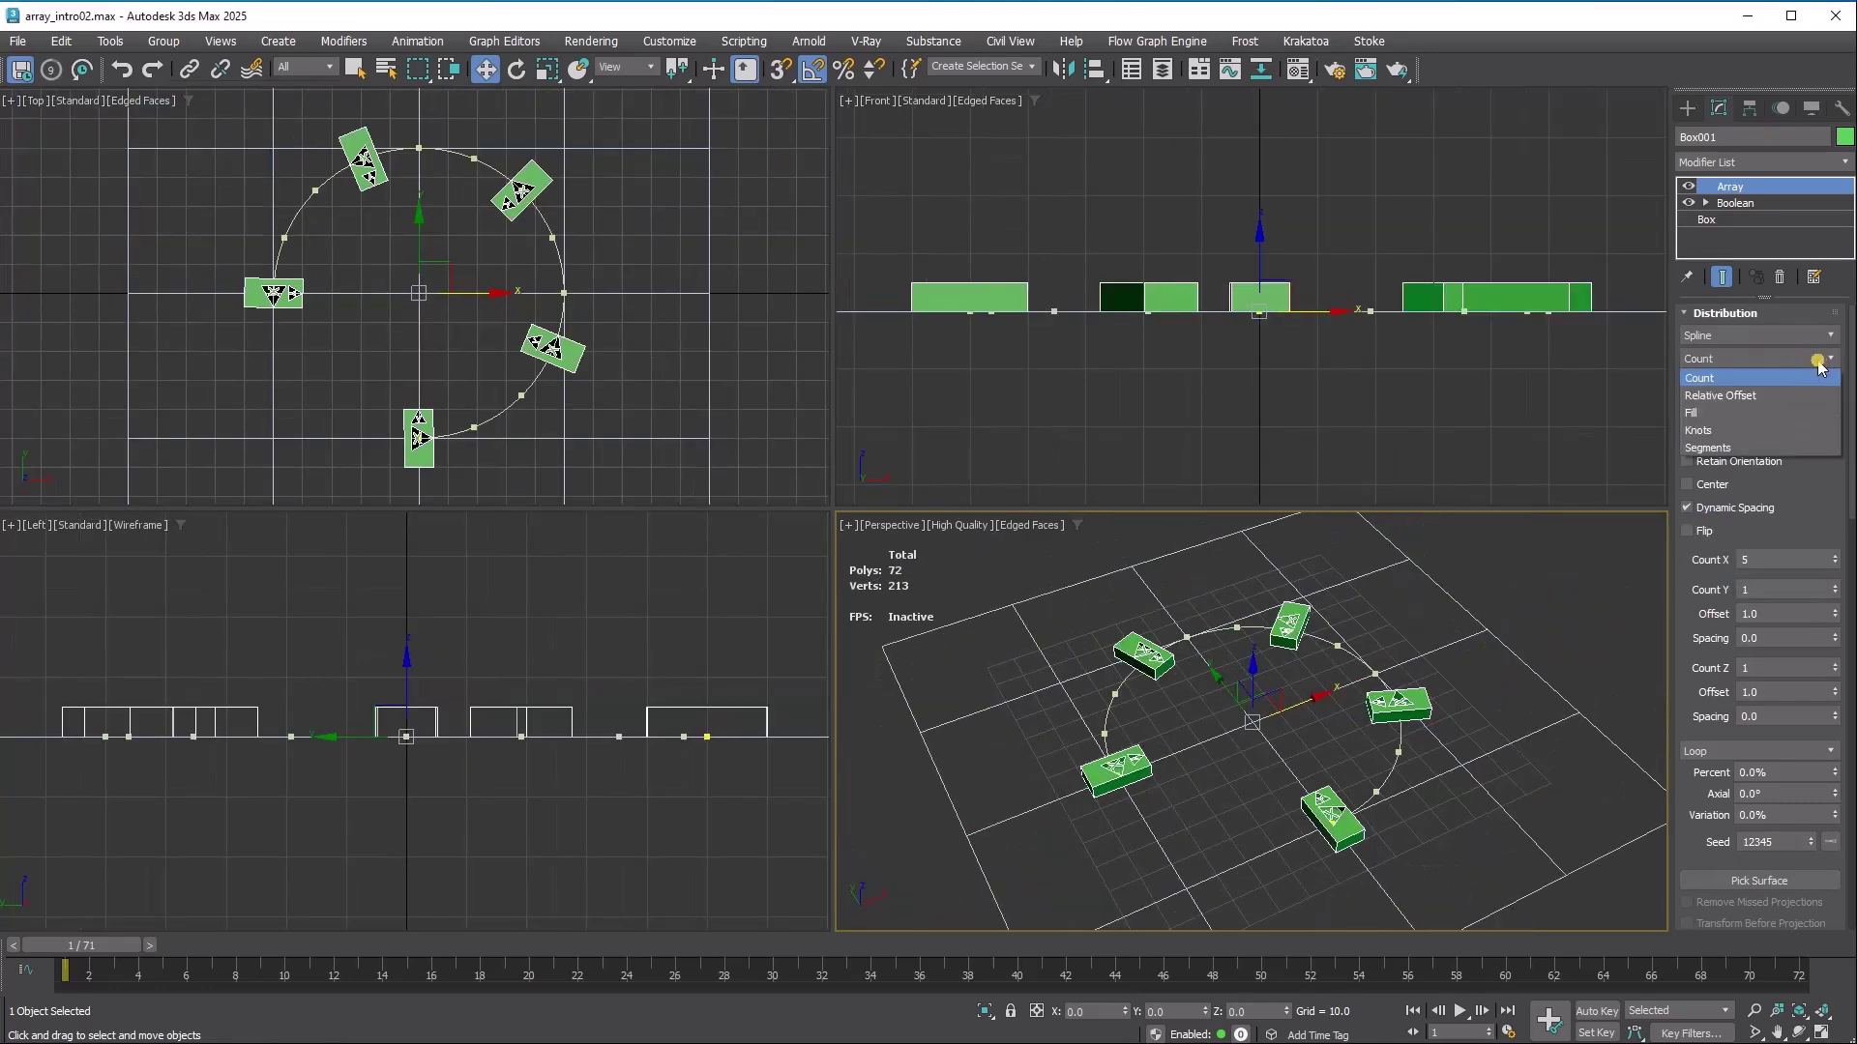
pyautogui.click(1774, 380)
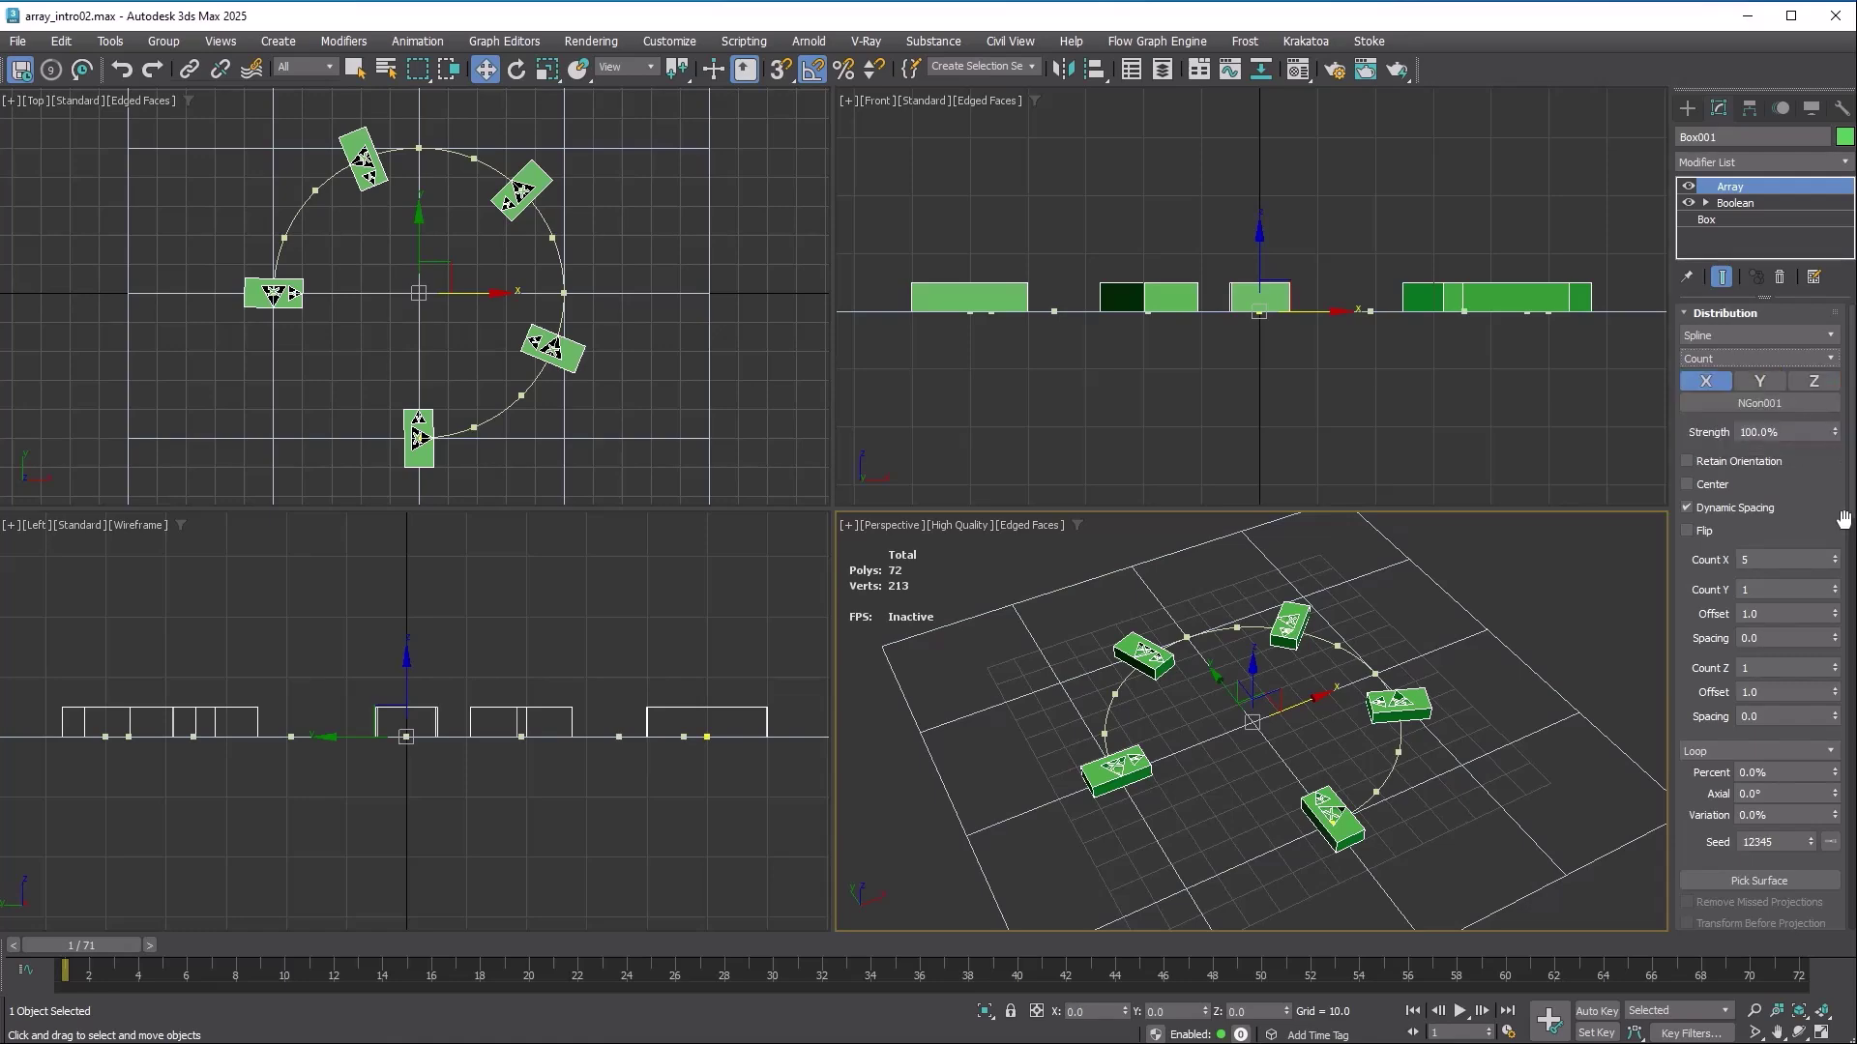
pyautogui.moveTo(1837, 563); pyautogui.dragTo(1836, 523)
pyautogui.click(1751, 358)
pyautogui.click(1741, 410)
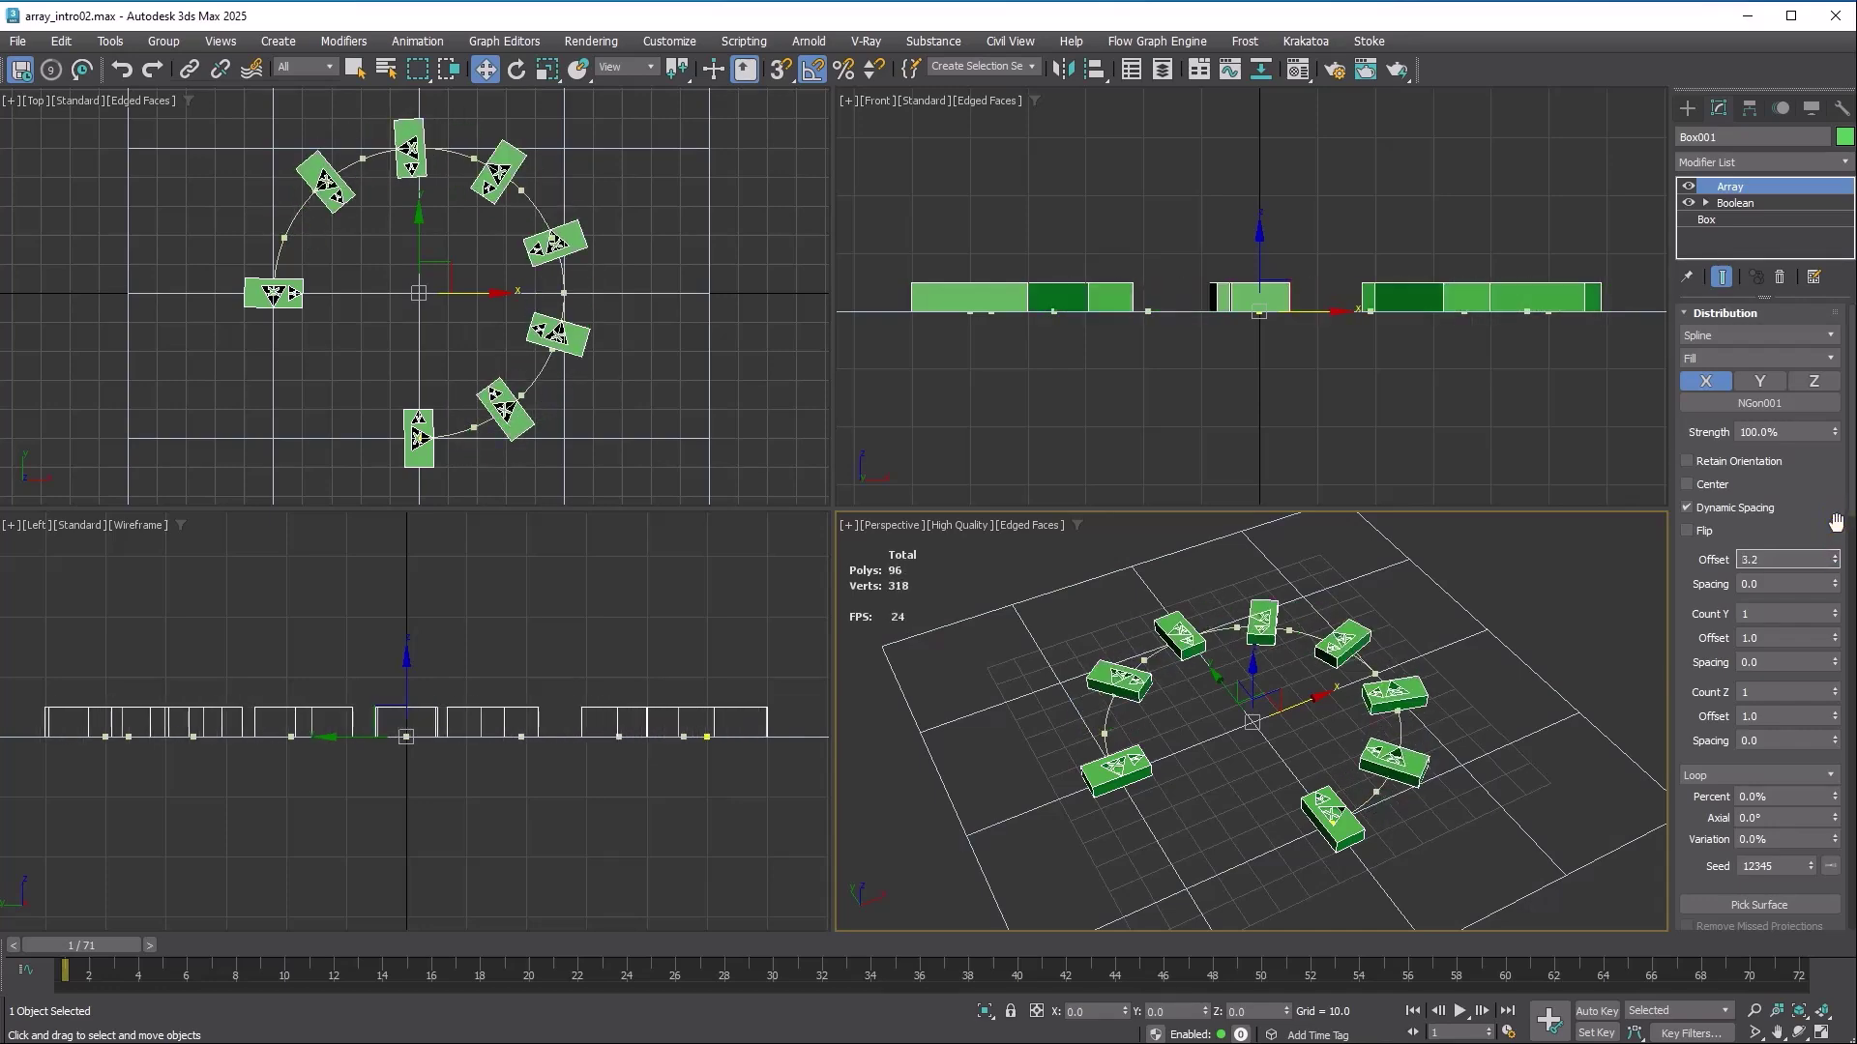
pyautogui.click(1707, 510)
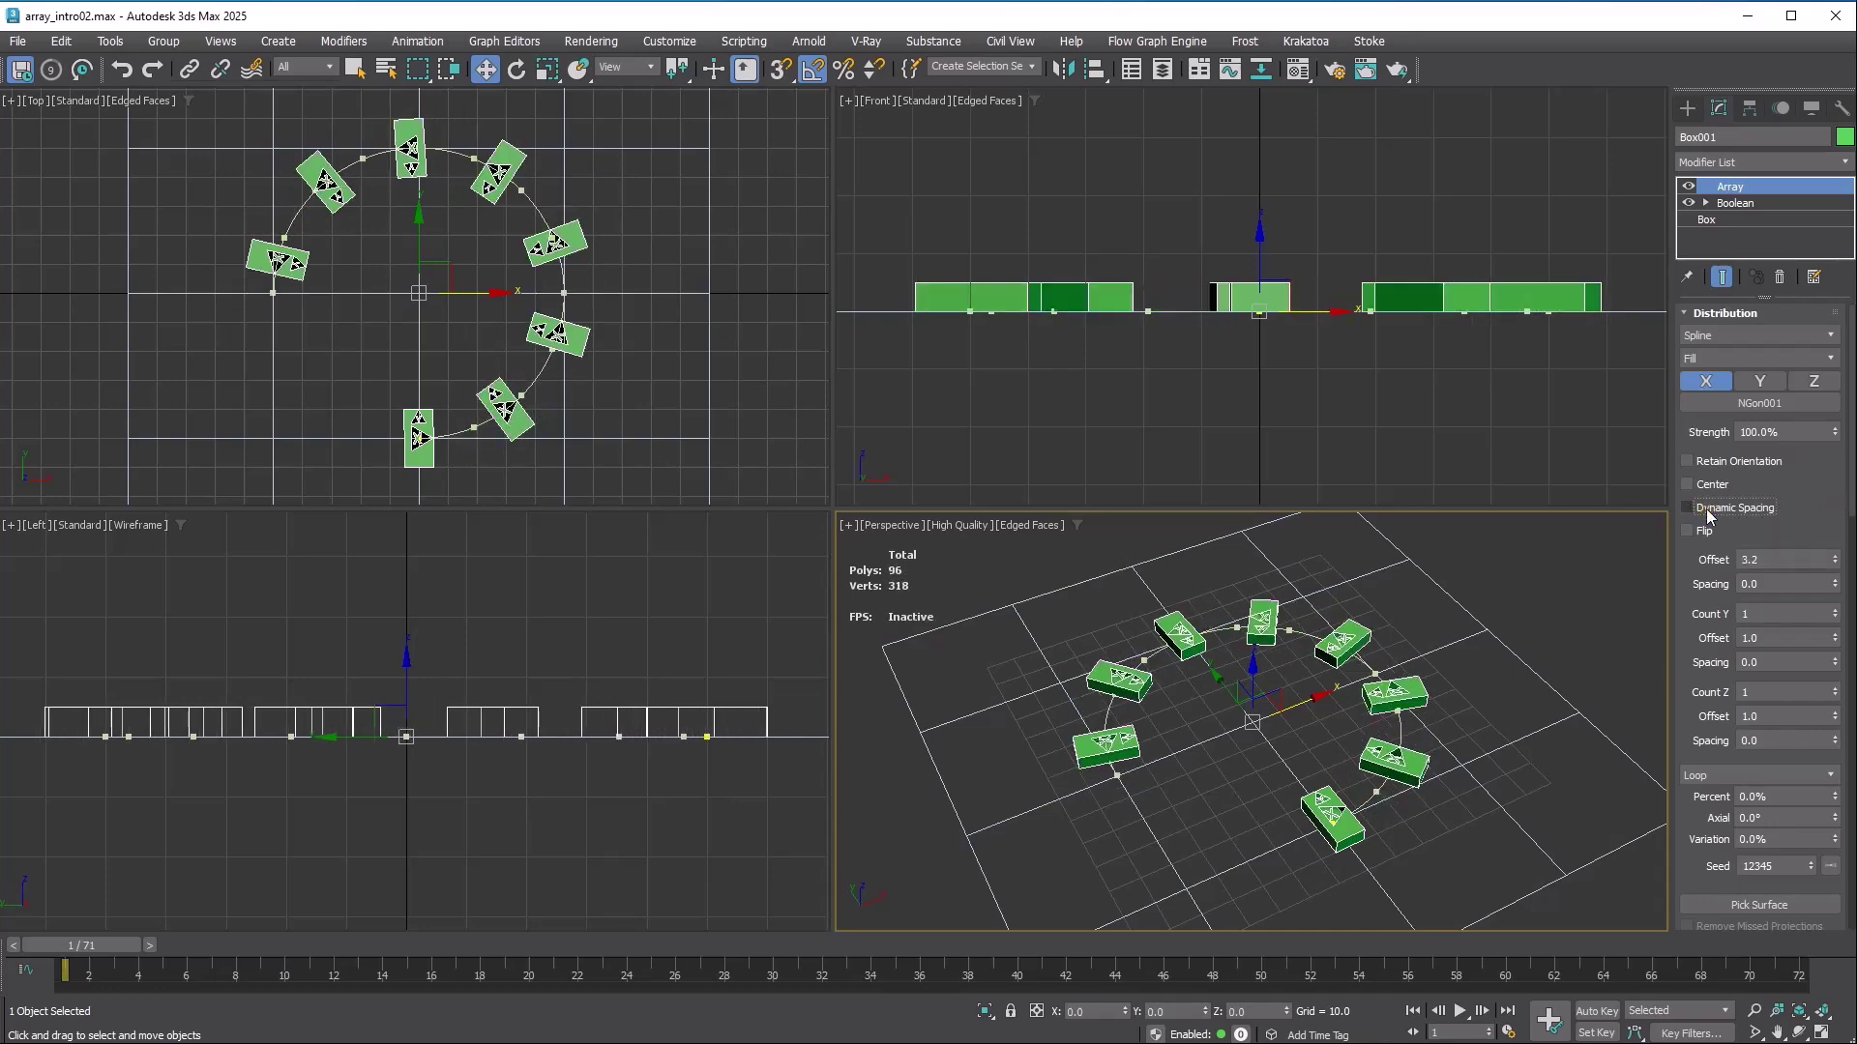
pyautogui.click(1707, 510)
pyautogui.click(1707, 510)
pyautogui.click(1707, 509)
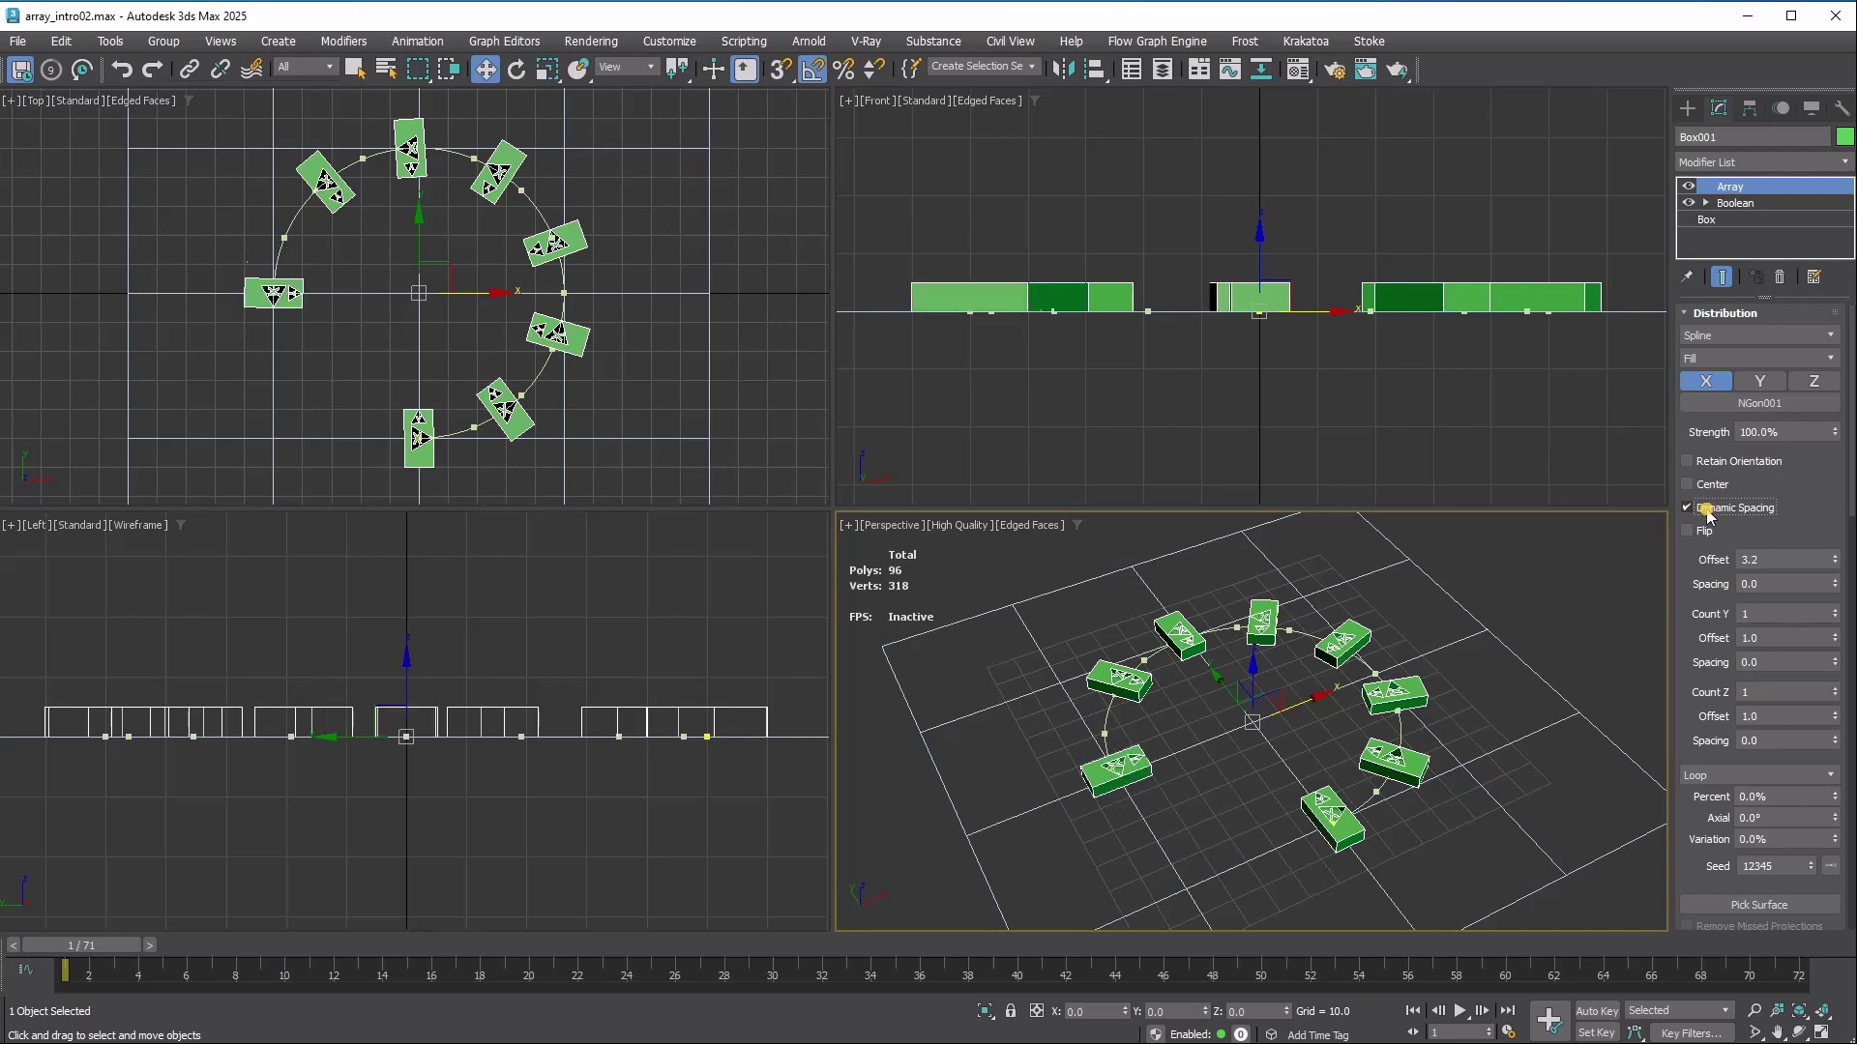
# Try Knots distribution, compare the array on and off, then choose Segments.
pyautogui.click(1710, 358)
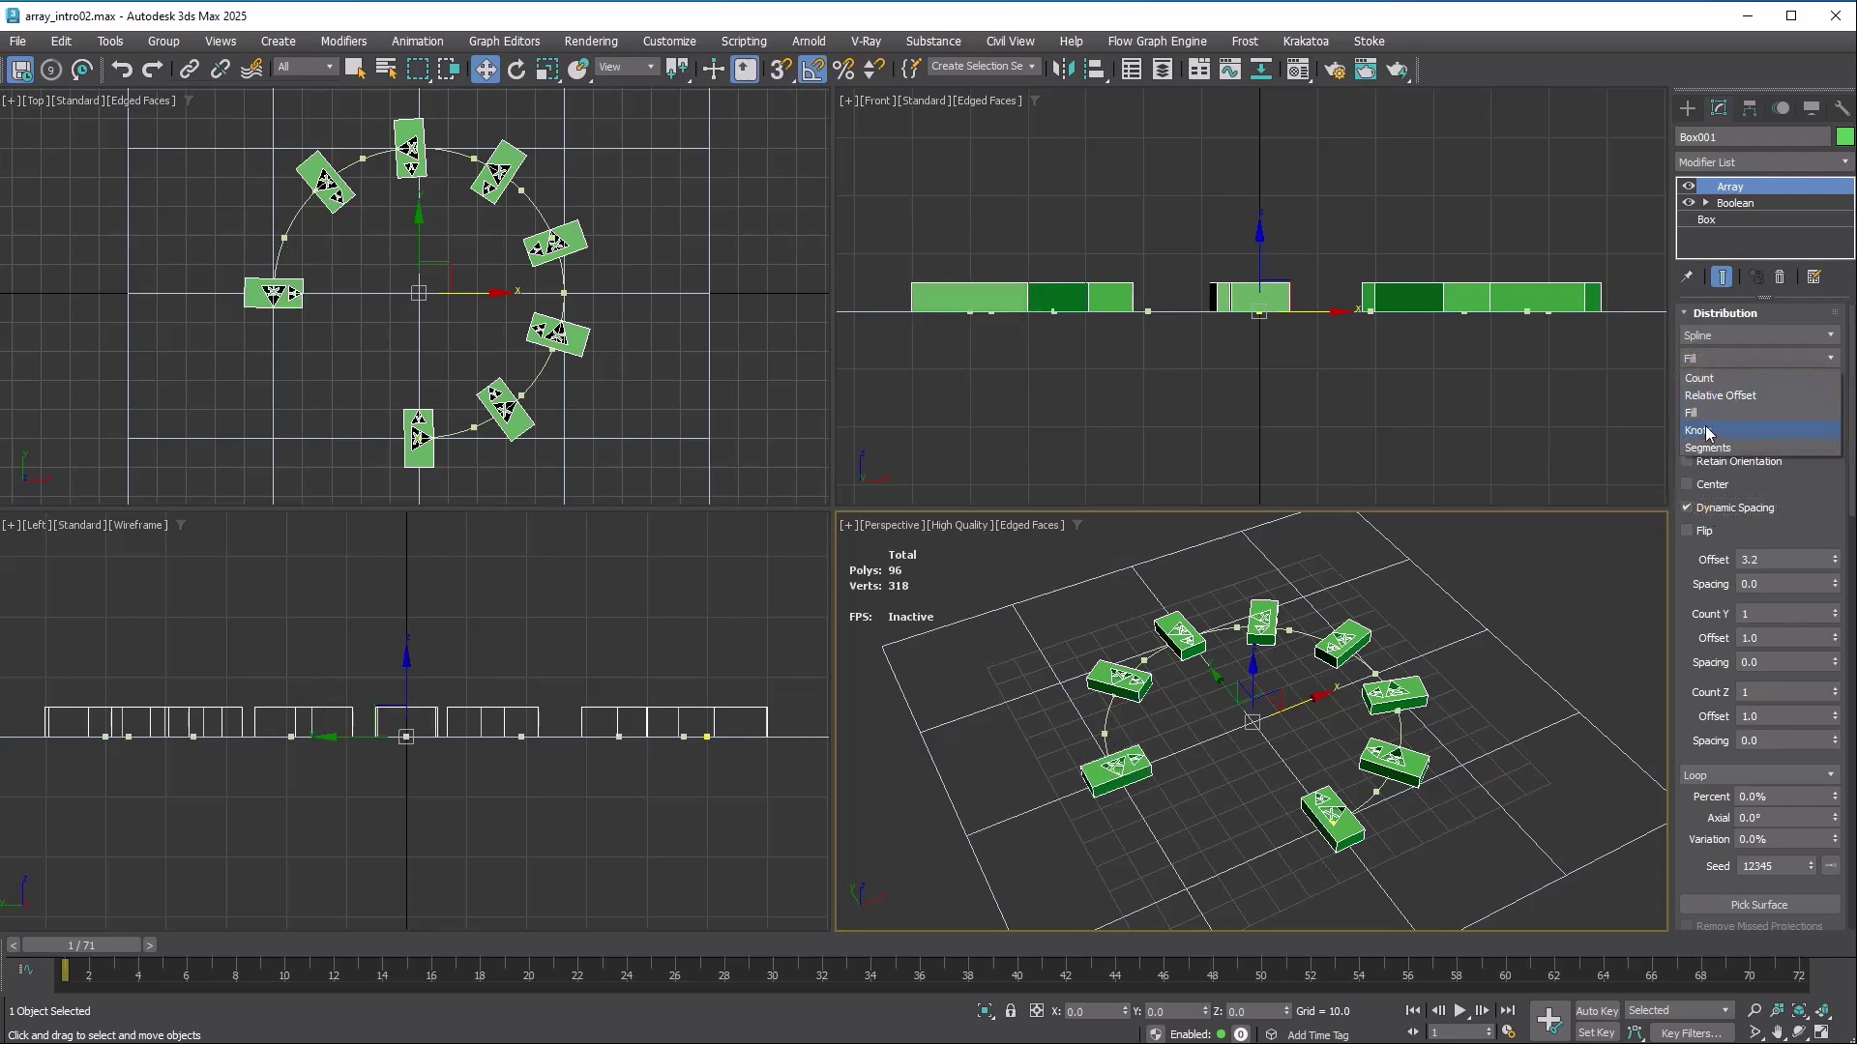
pyautogui.click(1707, 431)
pyautogui.click(1688, 187)
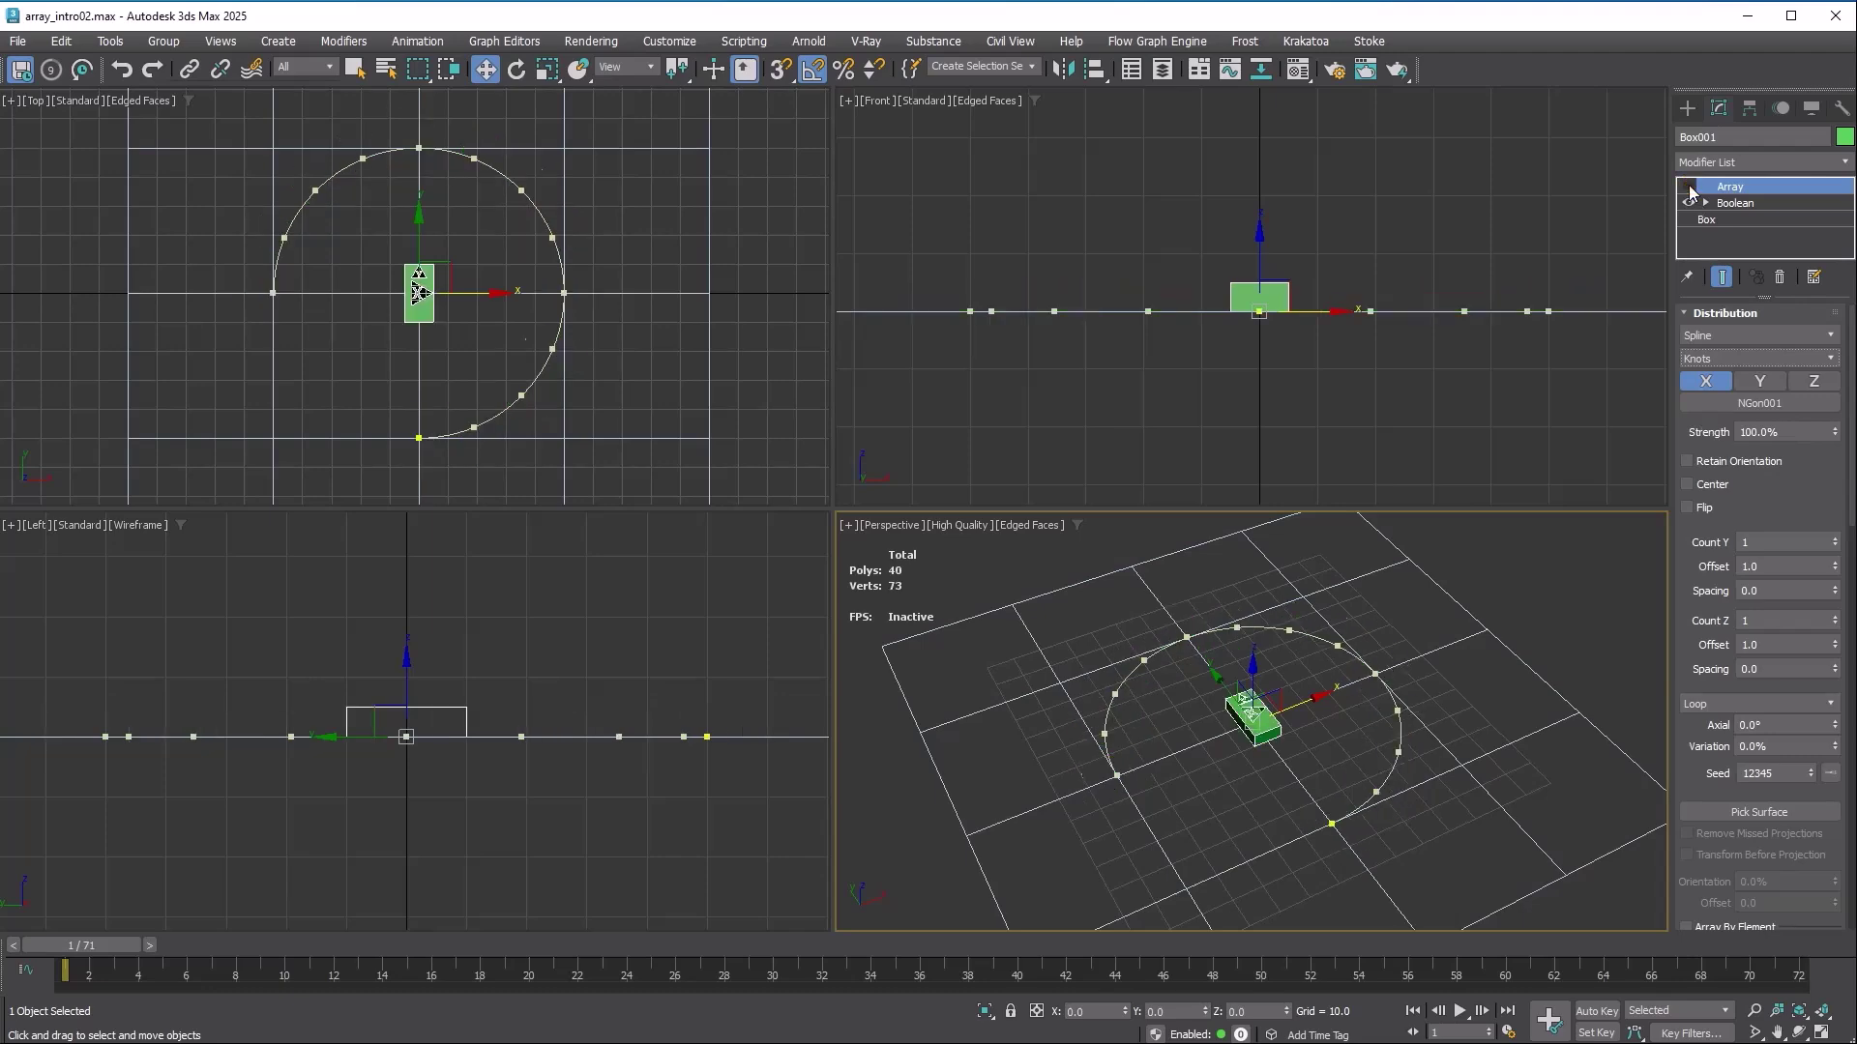
pyautogui.click(1689, 187)
pyautogui.click(1688, 187)
pyautogui.click(1689, 187)
pyautogui.click(1689, 186)
pyautogui.click(1688, 186)
pyautogui.click(1731, 358)
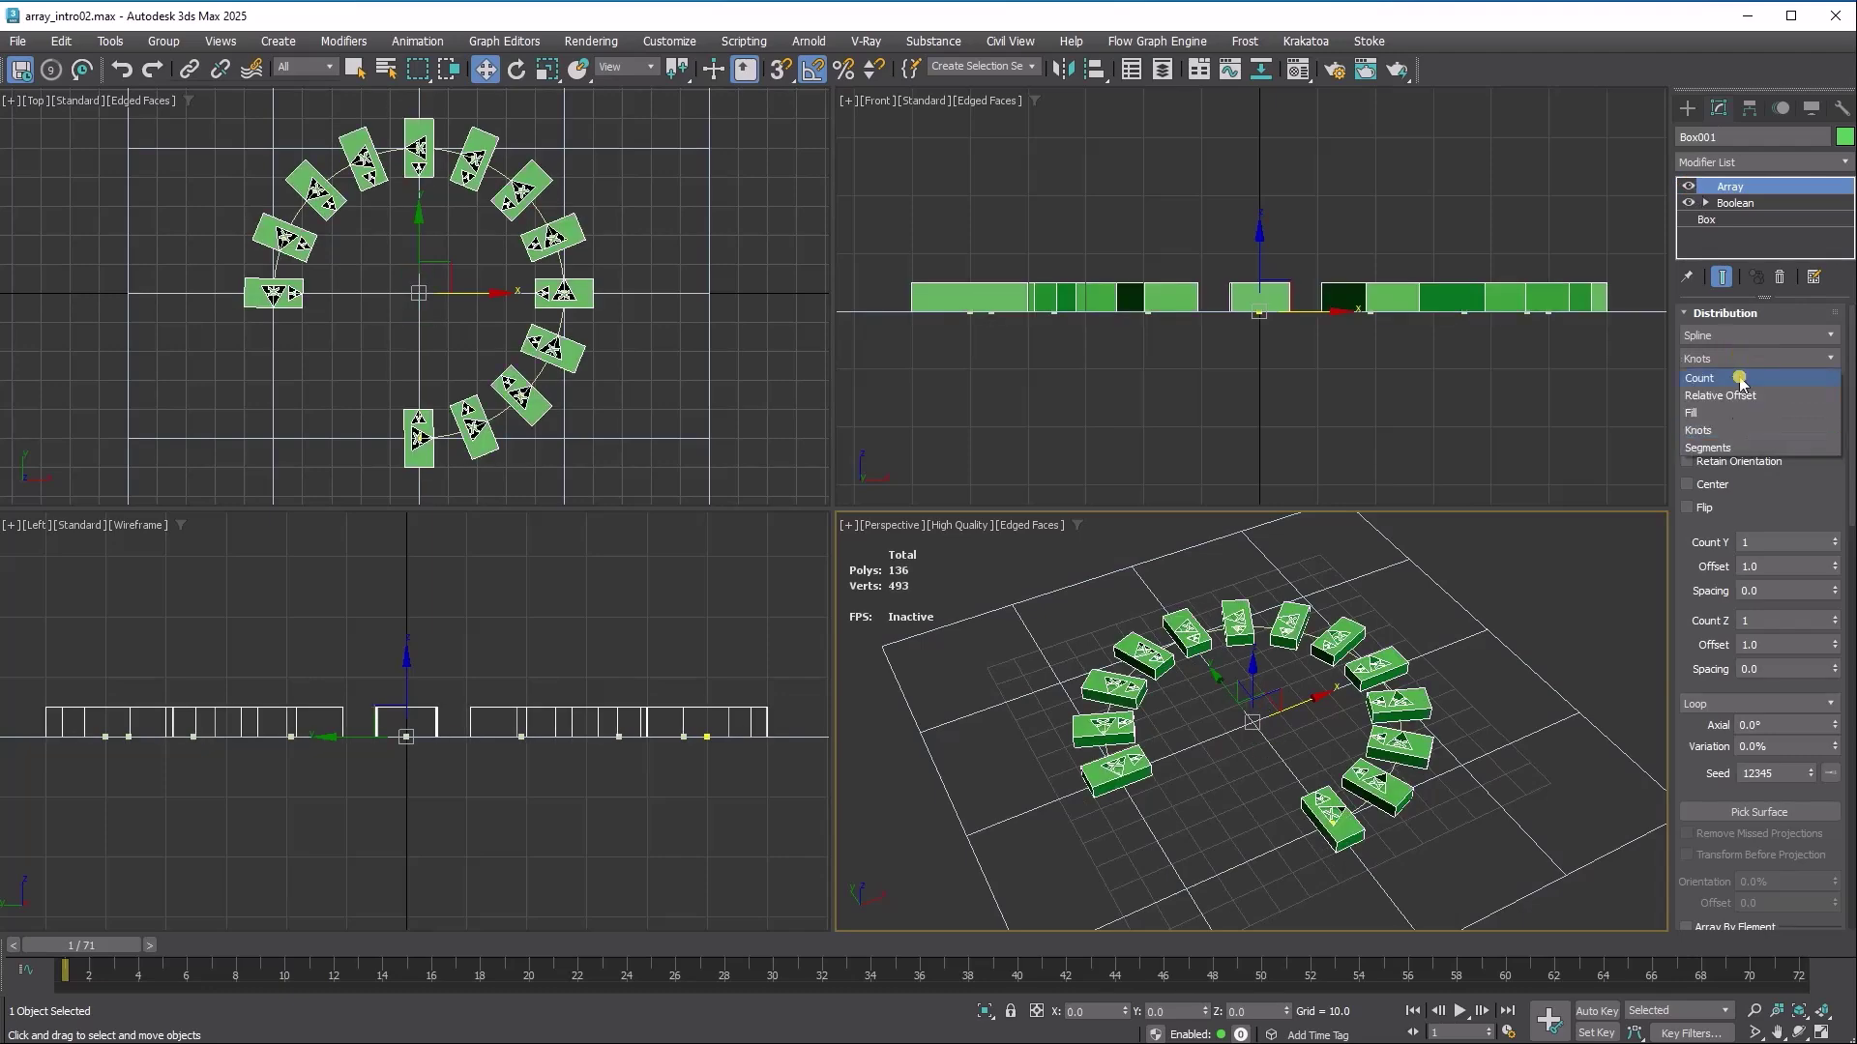
pyautogui.click(1707, 448)
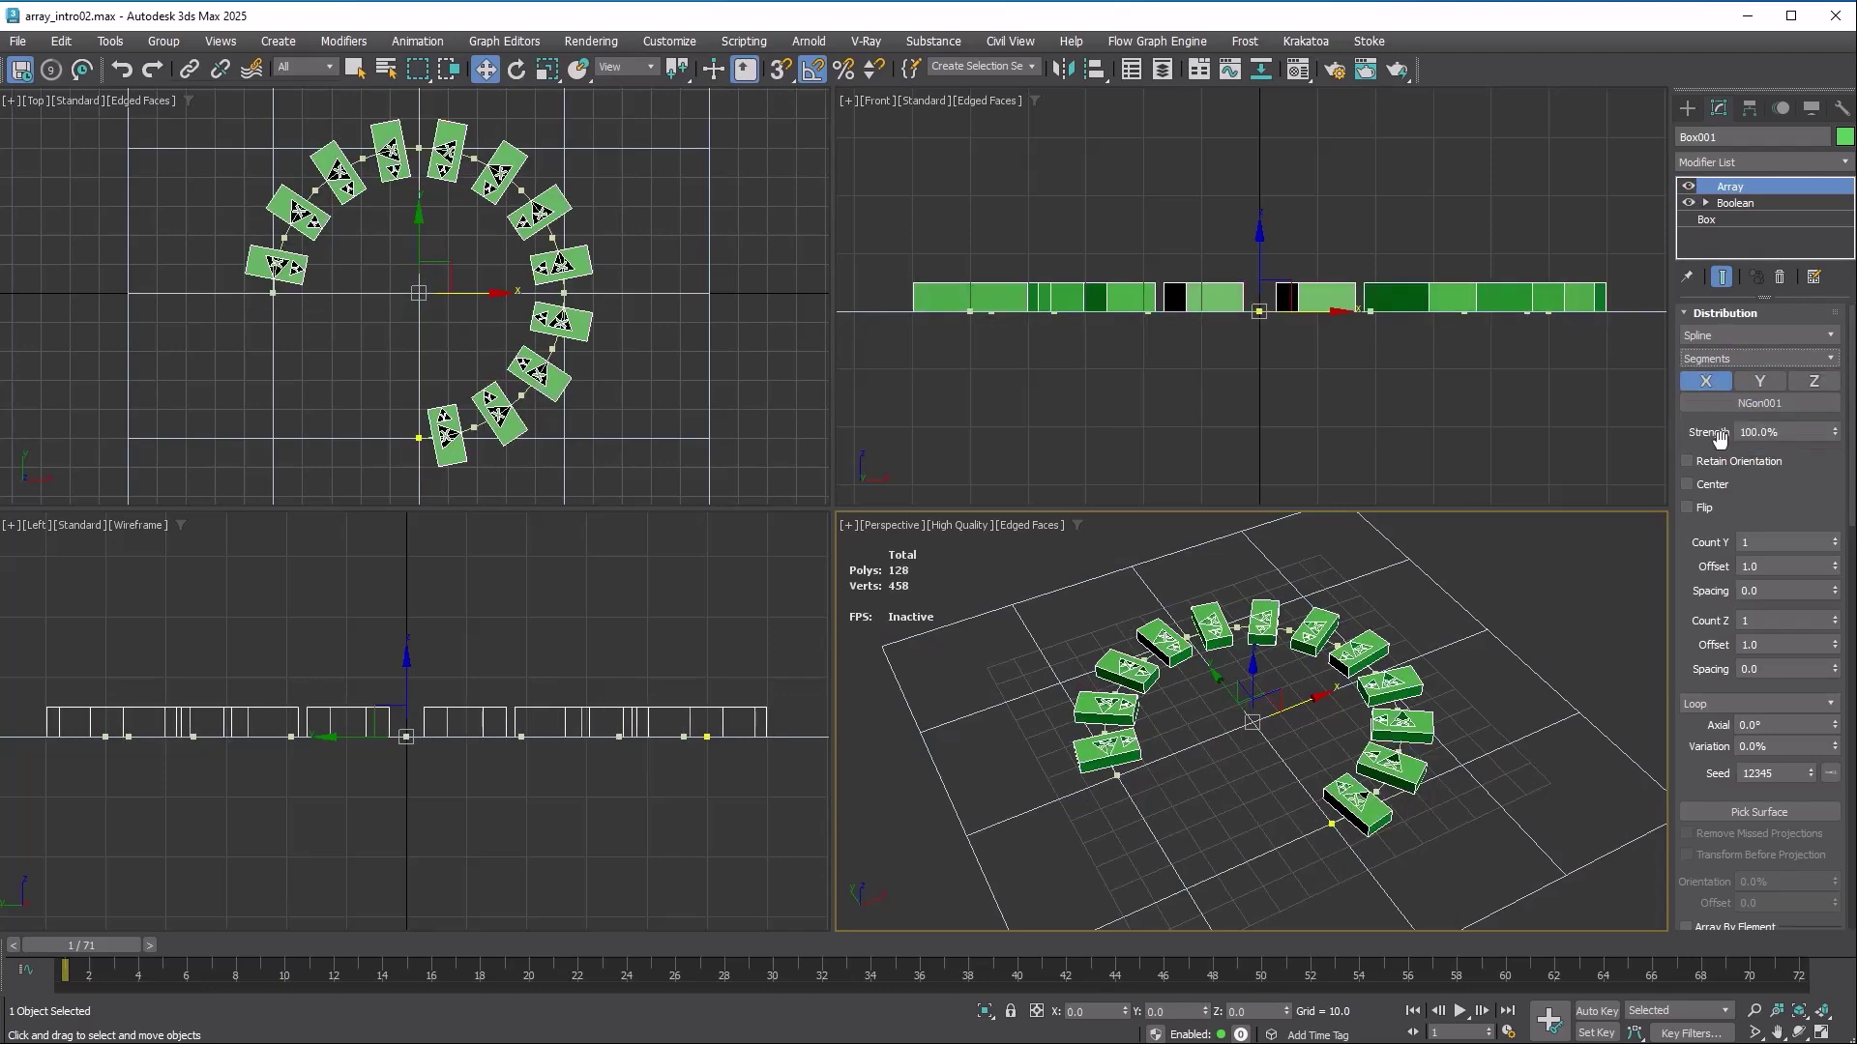
# Switch the spline array's distribution to Relative Offset.
pyautogui.click(1689, 187)
pyautogui.click(1688, 186)
pyautogui.click(1688, 186)
pyautogui.click(1688, 187)
pyautogui.click(1774, 358)
pyautogui.click(1720, 395)
pyautogui.click(1774, 357)
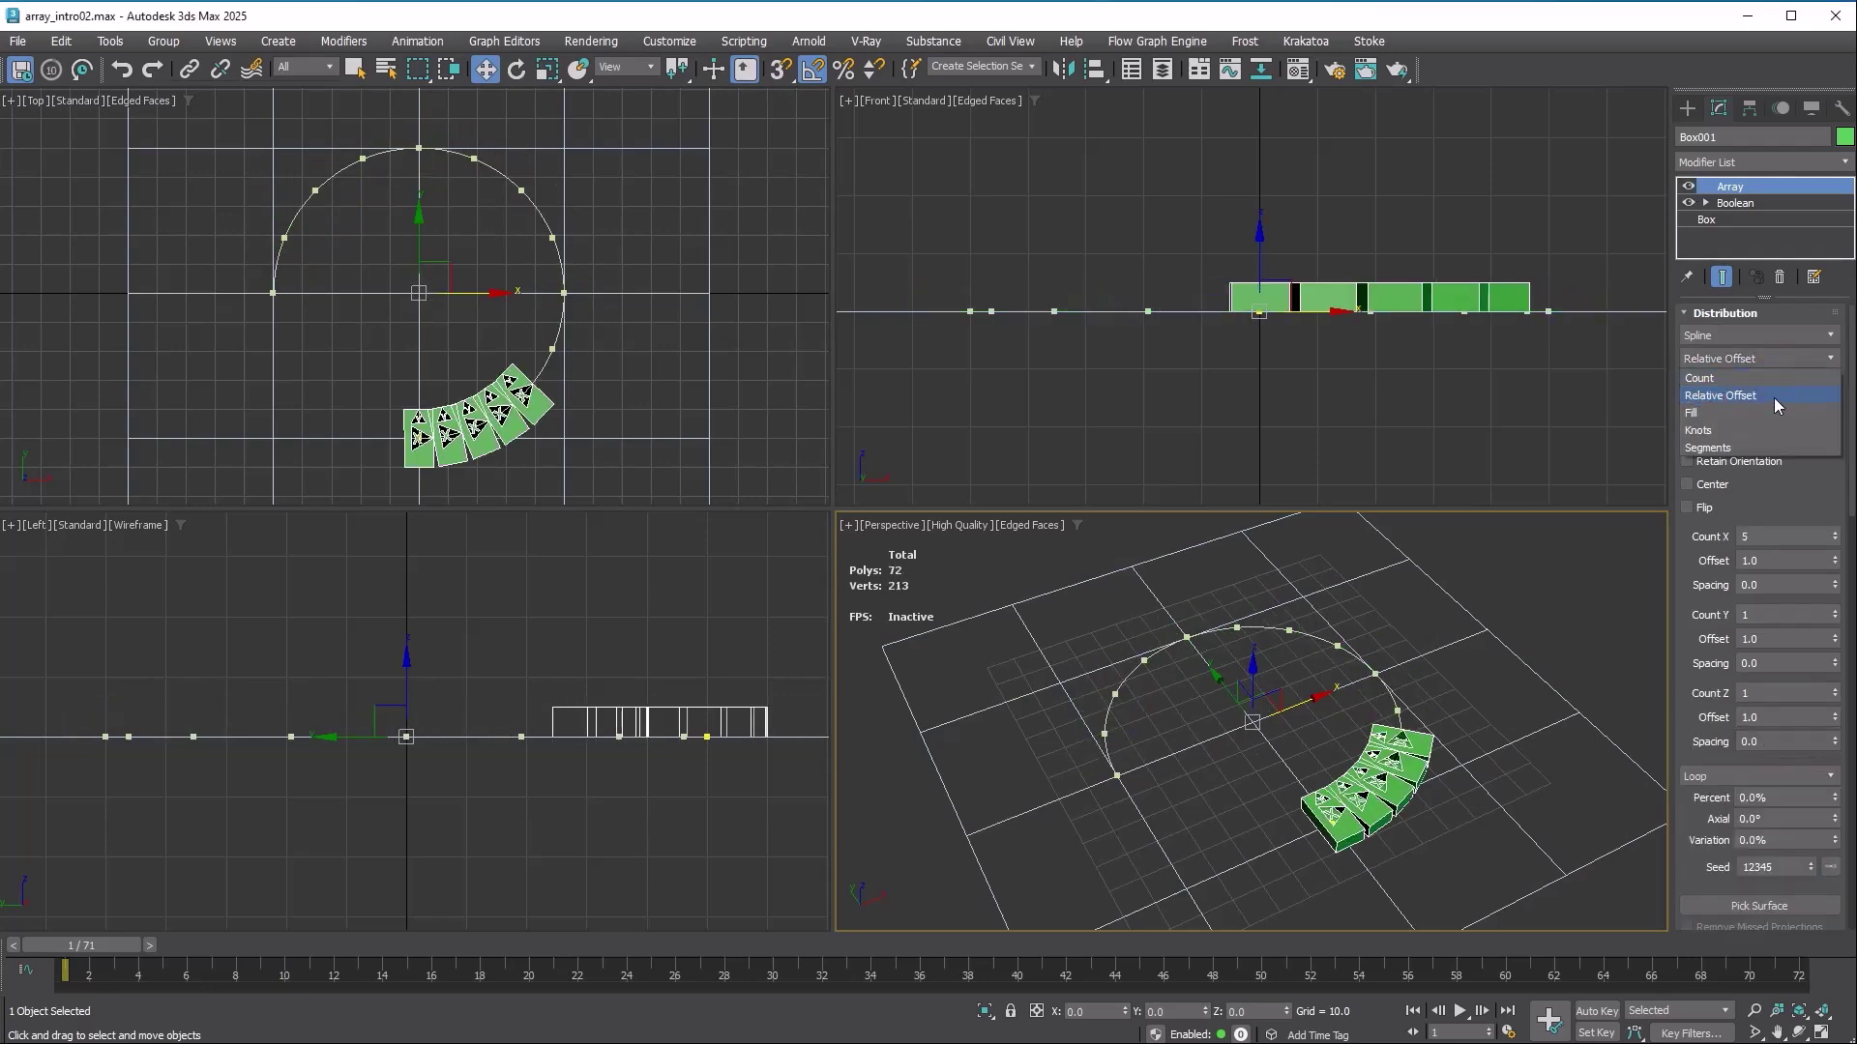
pyautogui.click(1773, 398)
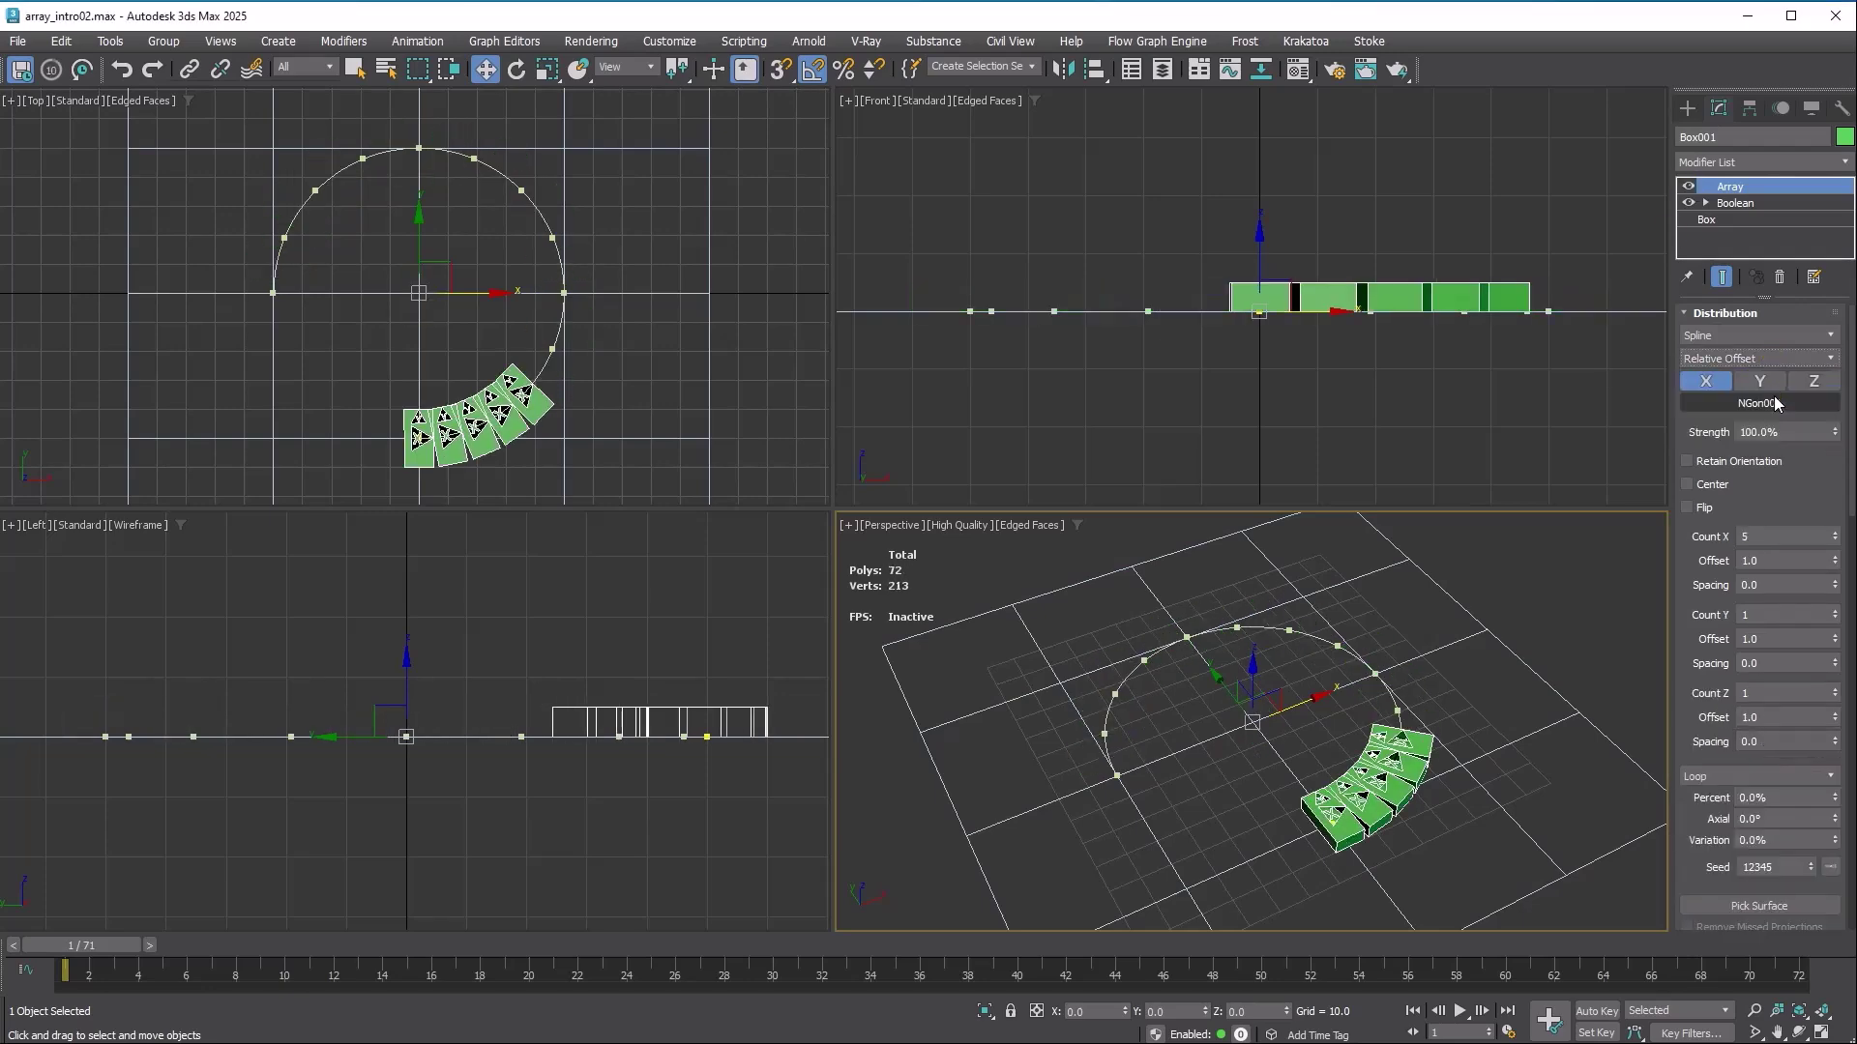
# Raise Count X to 8 and drag the Offset up to 3.2.
pyautogui.moveTo(1837, 562)
pyautogui.mouseDown()
pyautogui.moveTo(1831, 484)
pyautogui.moveTo(1844, 535)
pyautogui.mouseUp()
pyautogui.click(1835, 533)
pyautogui.click(1834, 533)
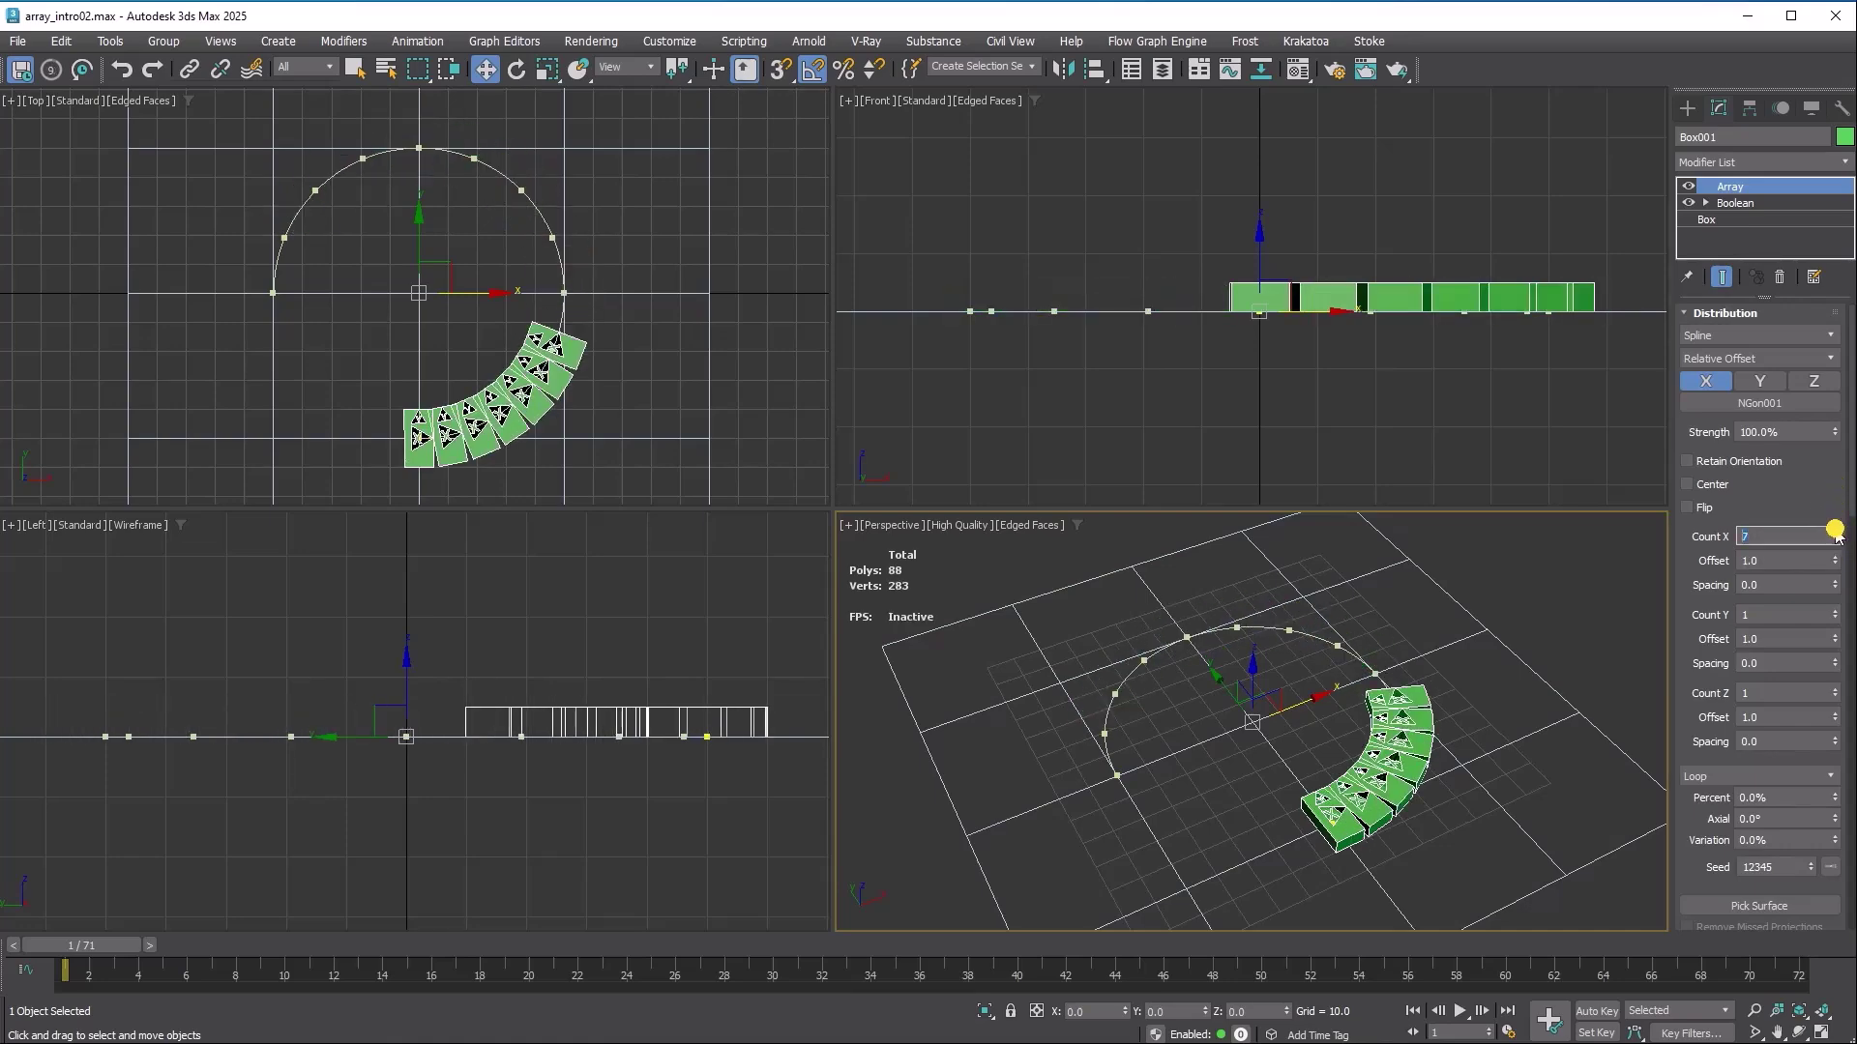
pyautogui.click(1835, 532)
pyautogui.moveTo(1837, 564); pyautogui.dragTo(1824, 522)
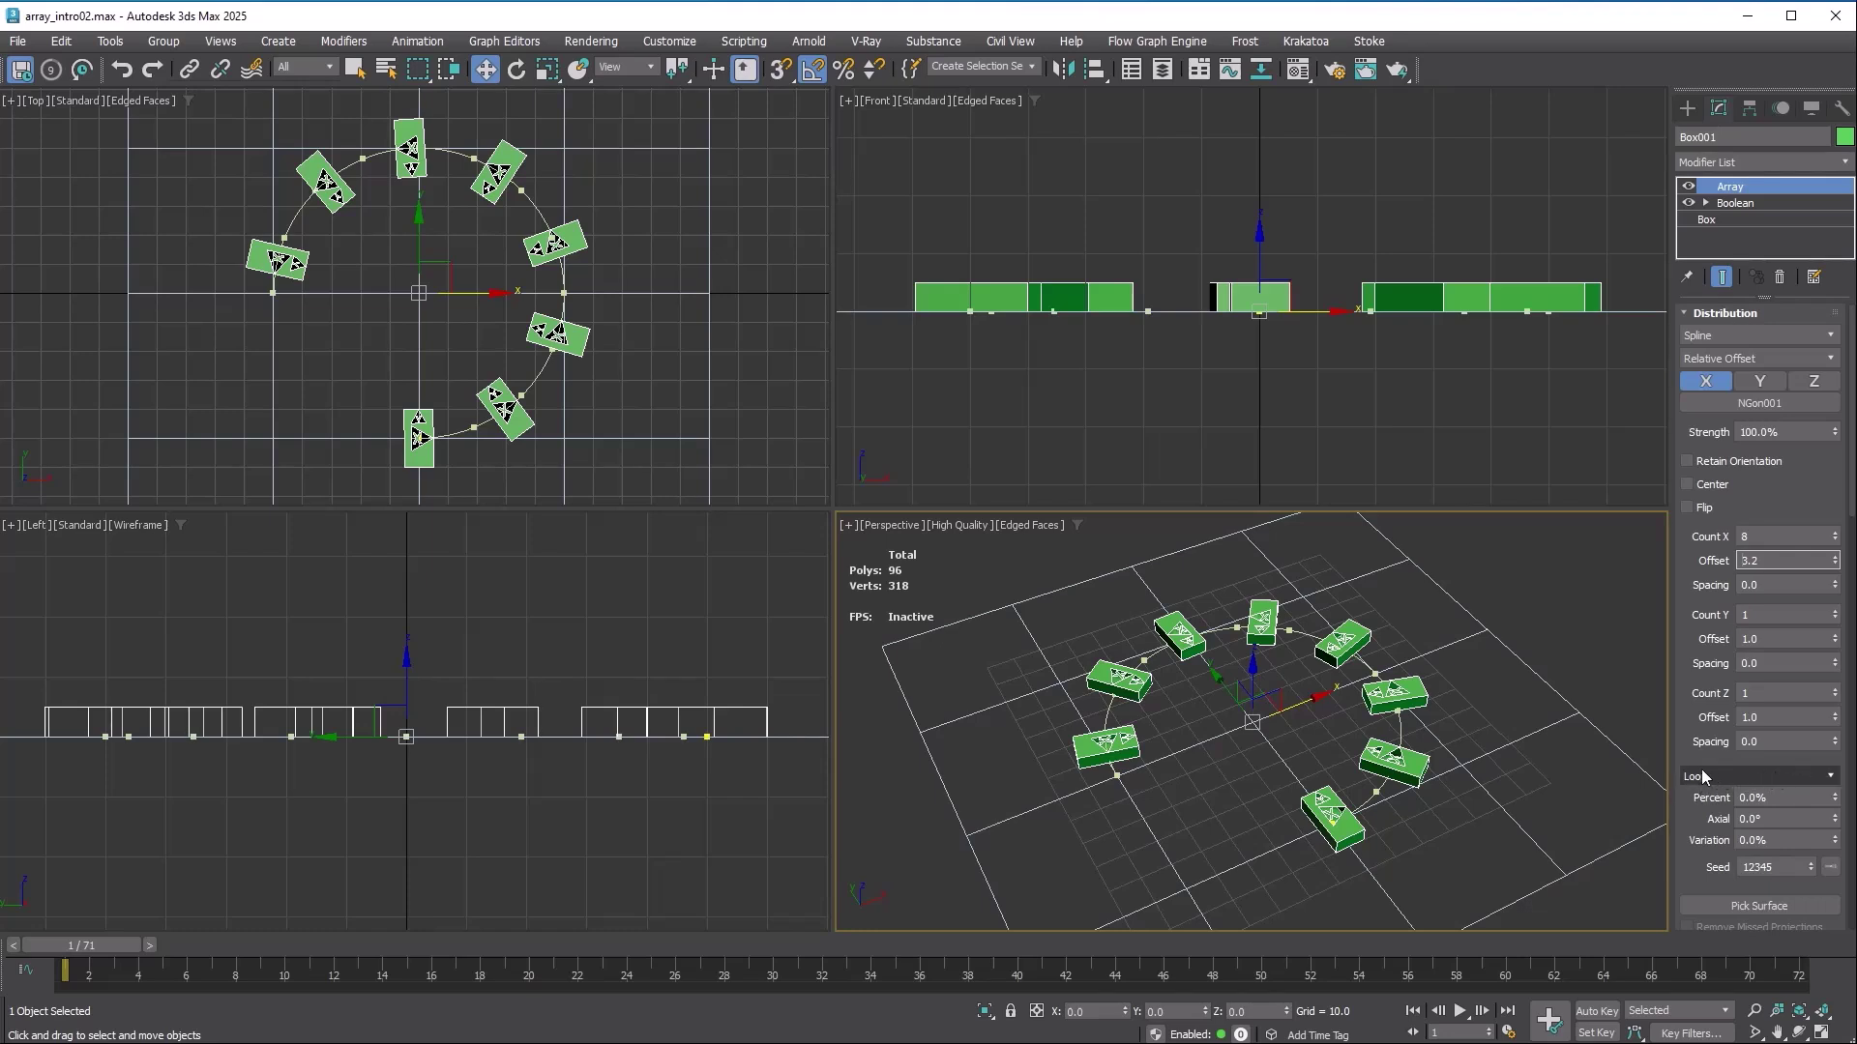
# Raise Count X to 17 and compare the Continue and End loop modes past the spline's end.
pyautogui.click(1767, 771)
pyautogui.click(1767, 795)
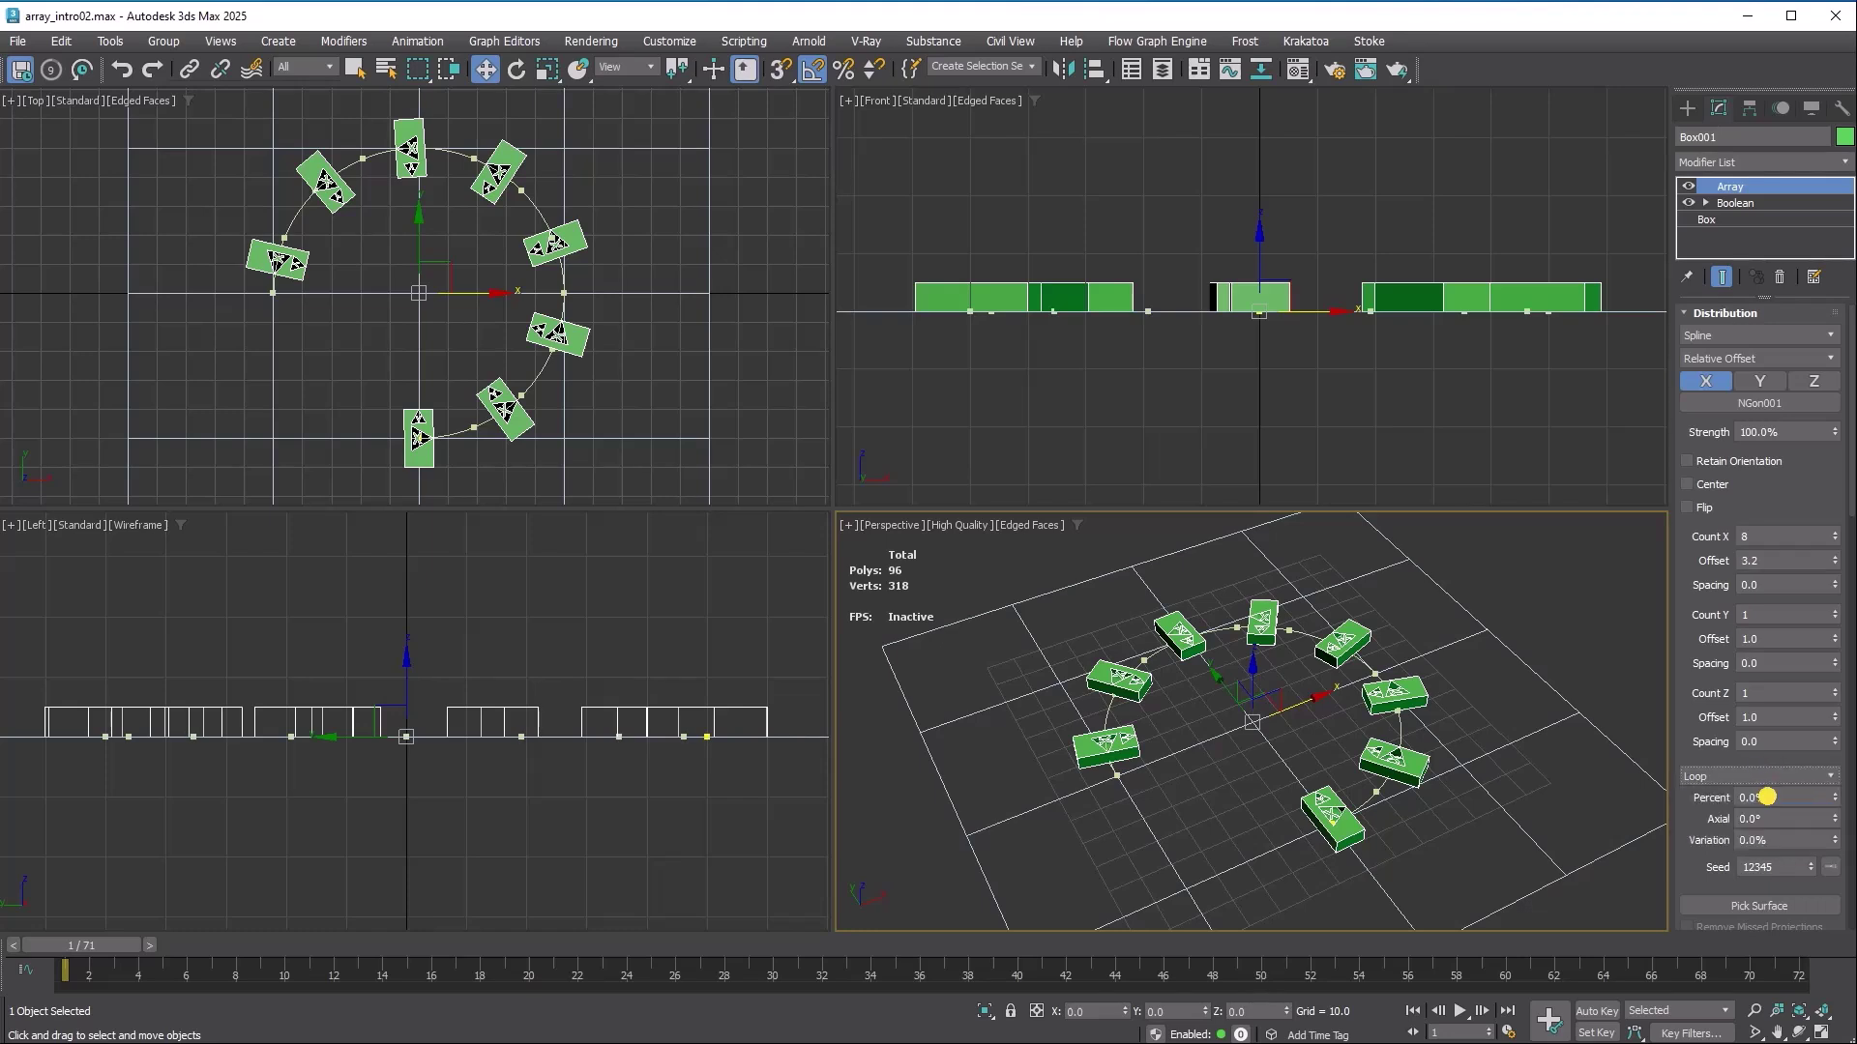
pyautogui.click(1835, 533)
pyautogui.moveTo(1834, 533); pyautogui.dragTo(1836, 537)
pyautogui.click(1758, 777)
pyautogui.click(1750, 812)
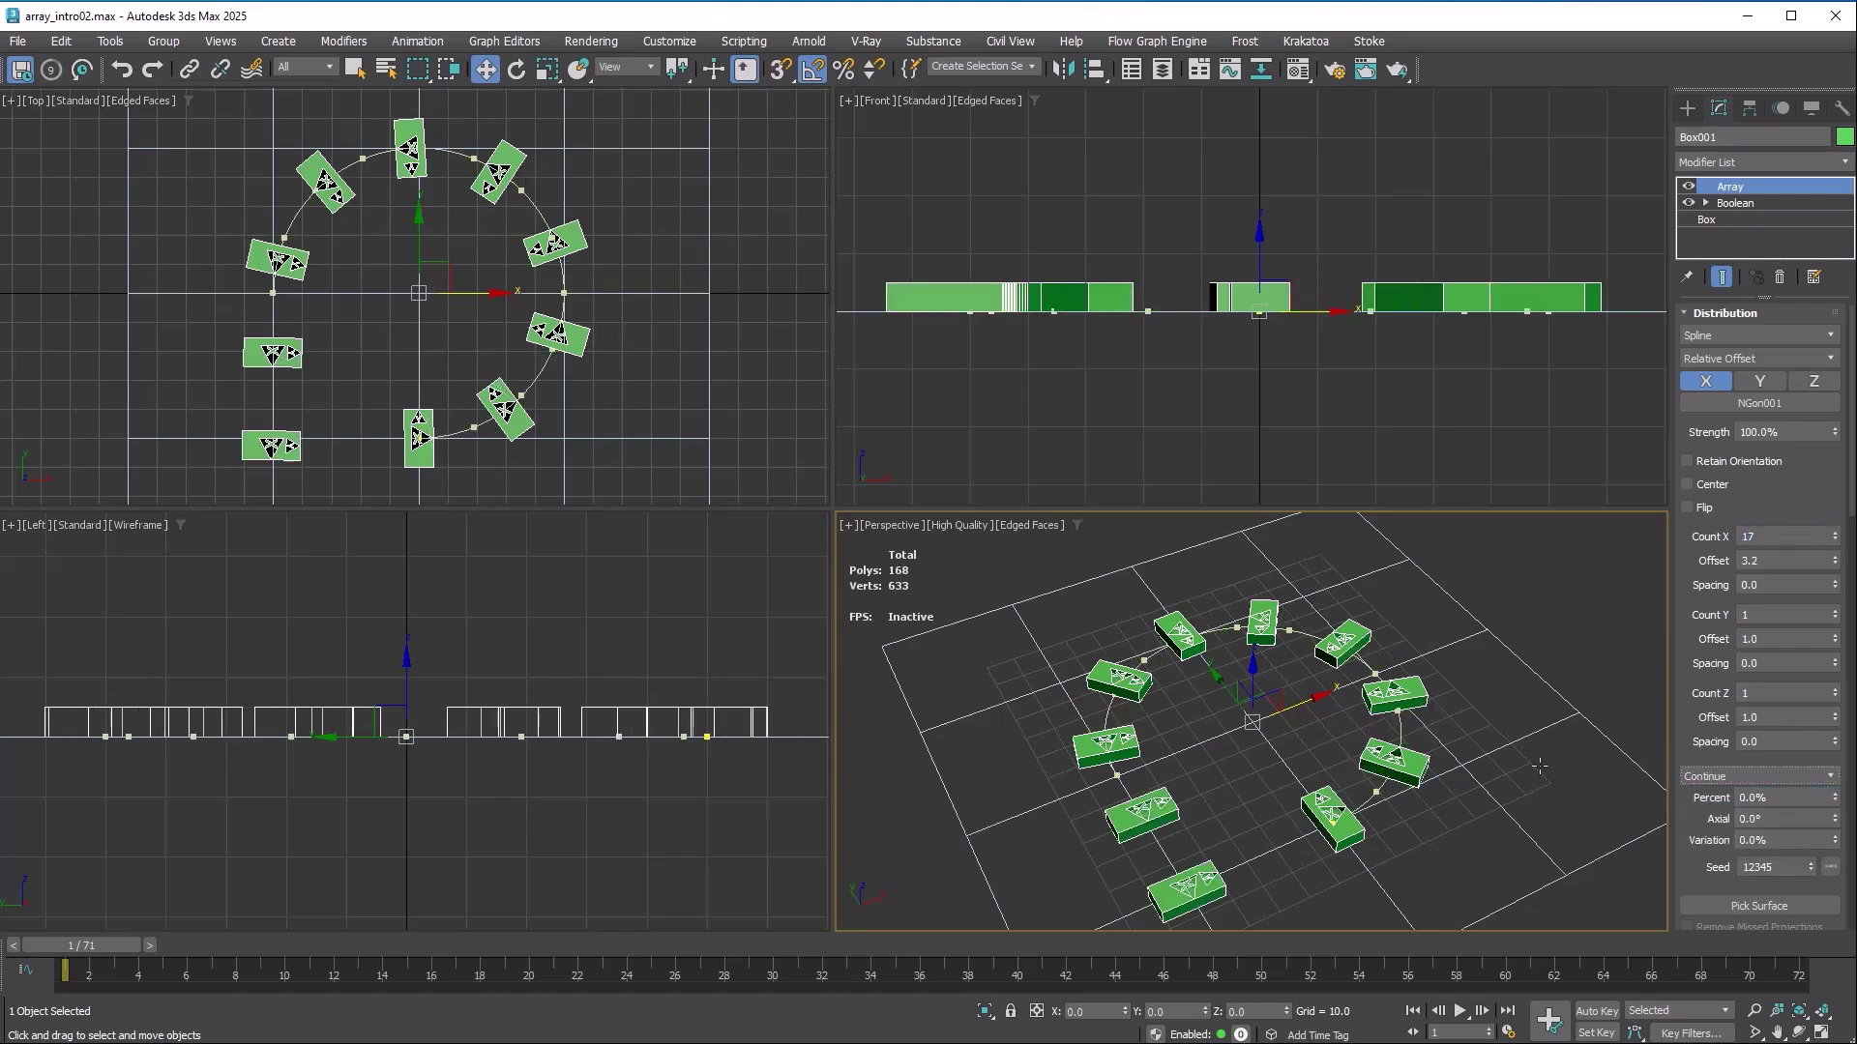
pyautogui.scroll(-5, 1443, 706)
pyautogui.moveTo(1443, 707); pyautogui.dragTo(1372, 662, button='middle')
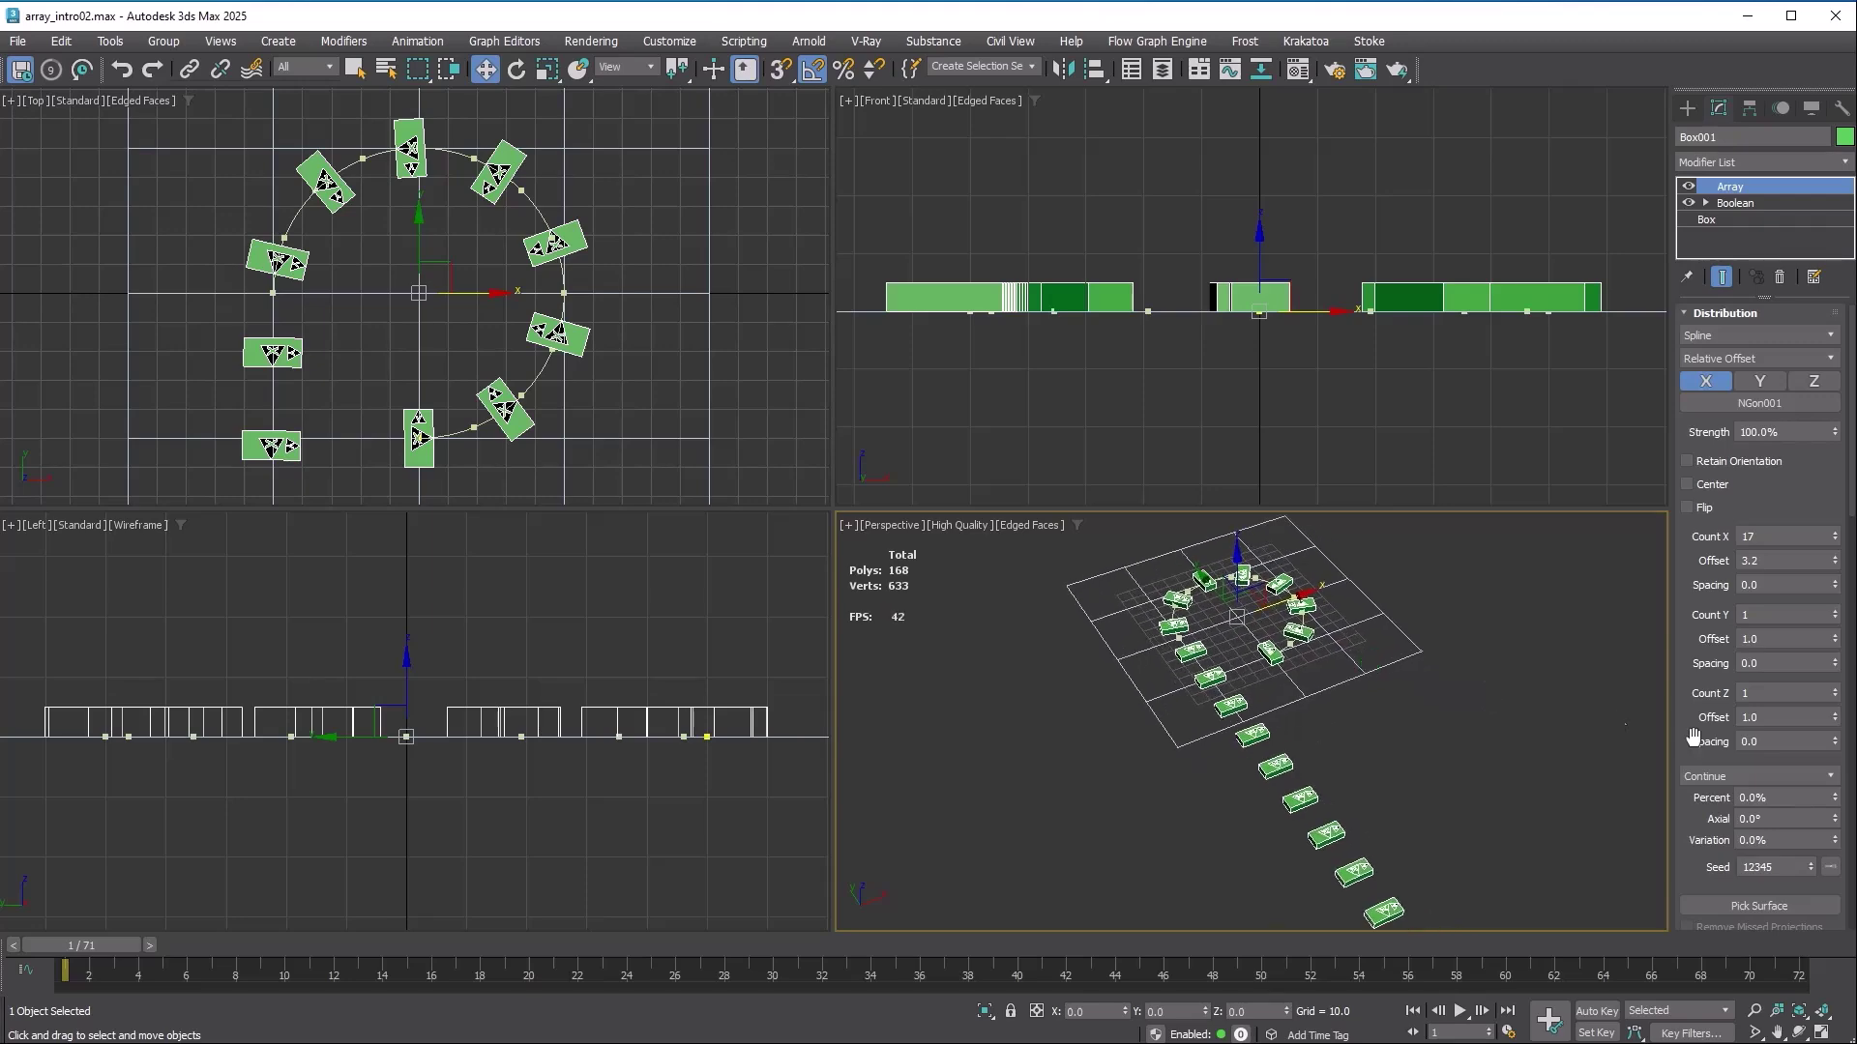
pyautogui.click(1739, 777)
pyautogui.click(1728, 830)
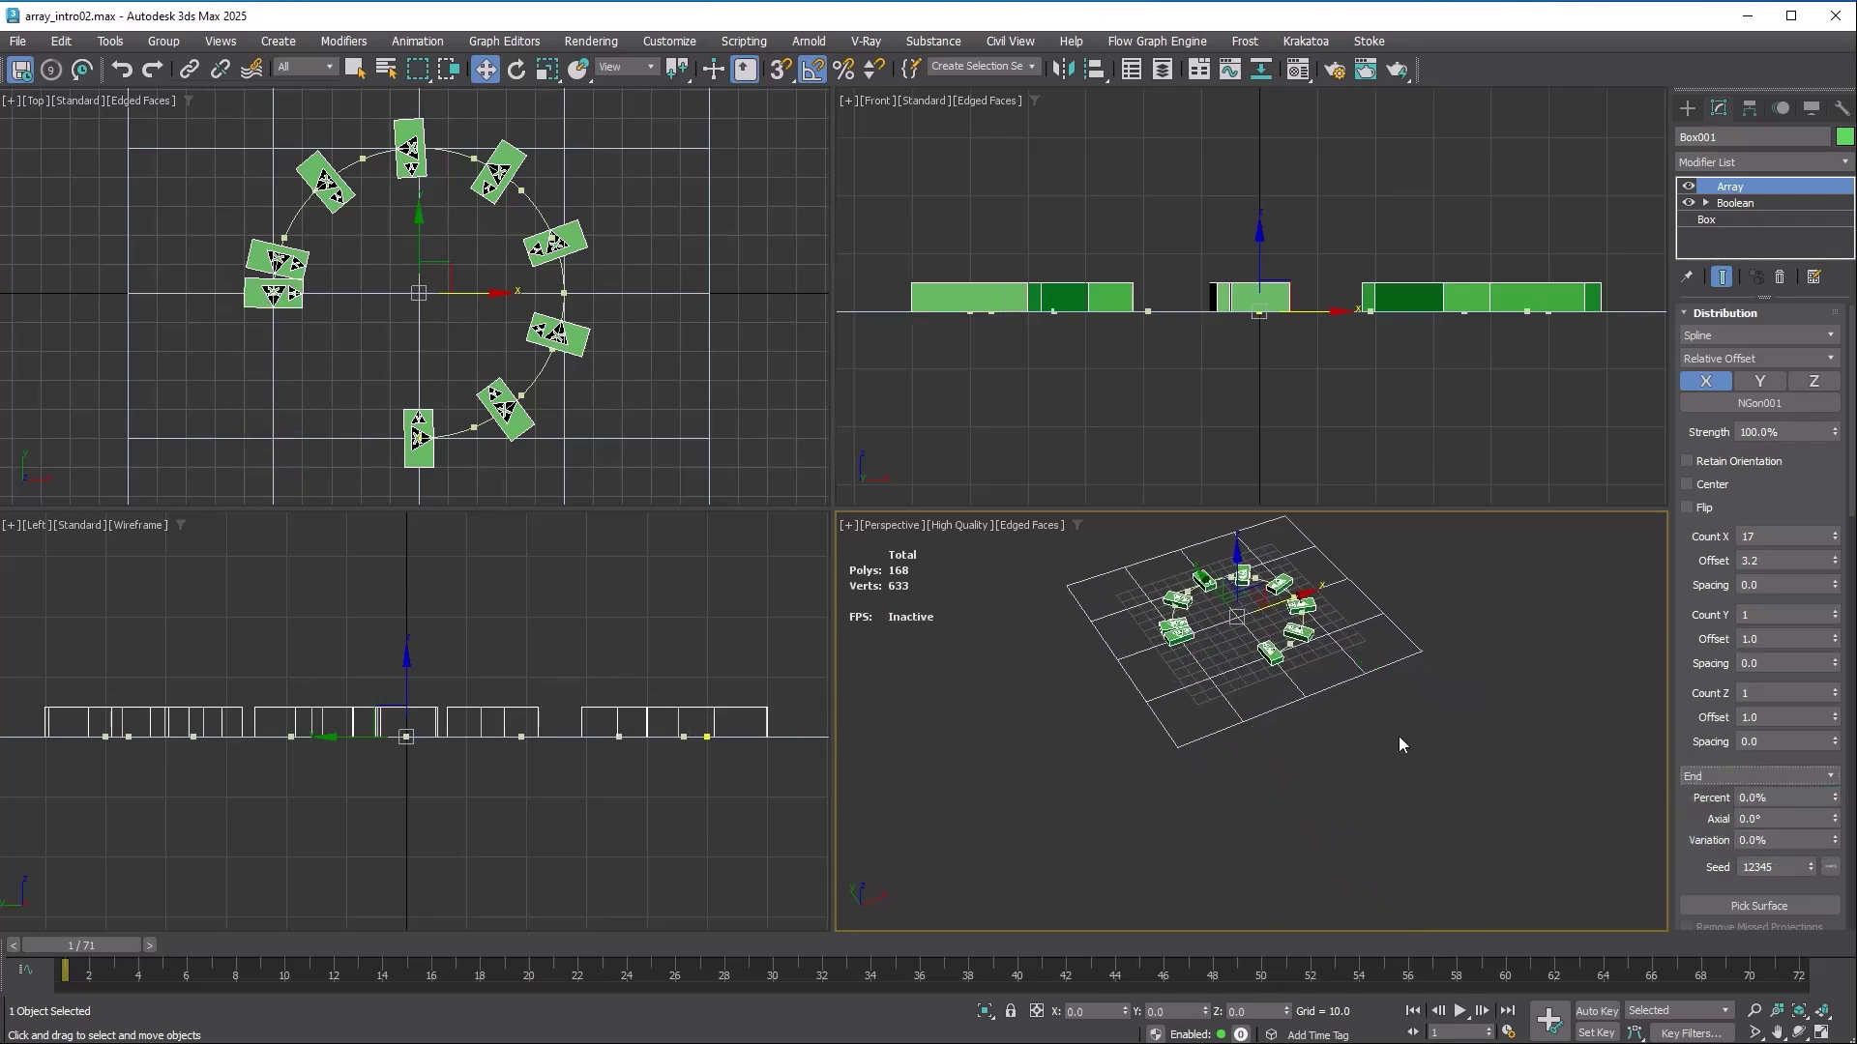
pyautogui.scroll(5, 1399, 735)
# Test an Edit Poly modifier on a box, undo it, and set the end mode to Remove.
pyautogui.click(1803, 162)
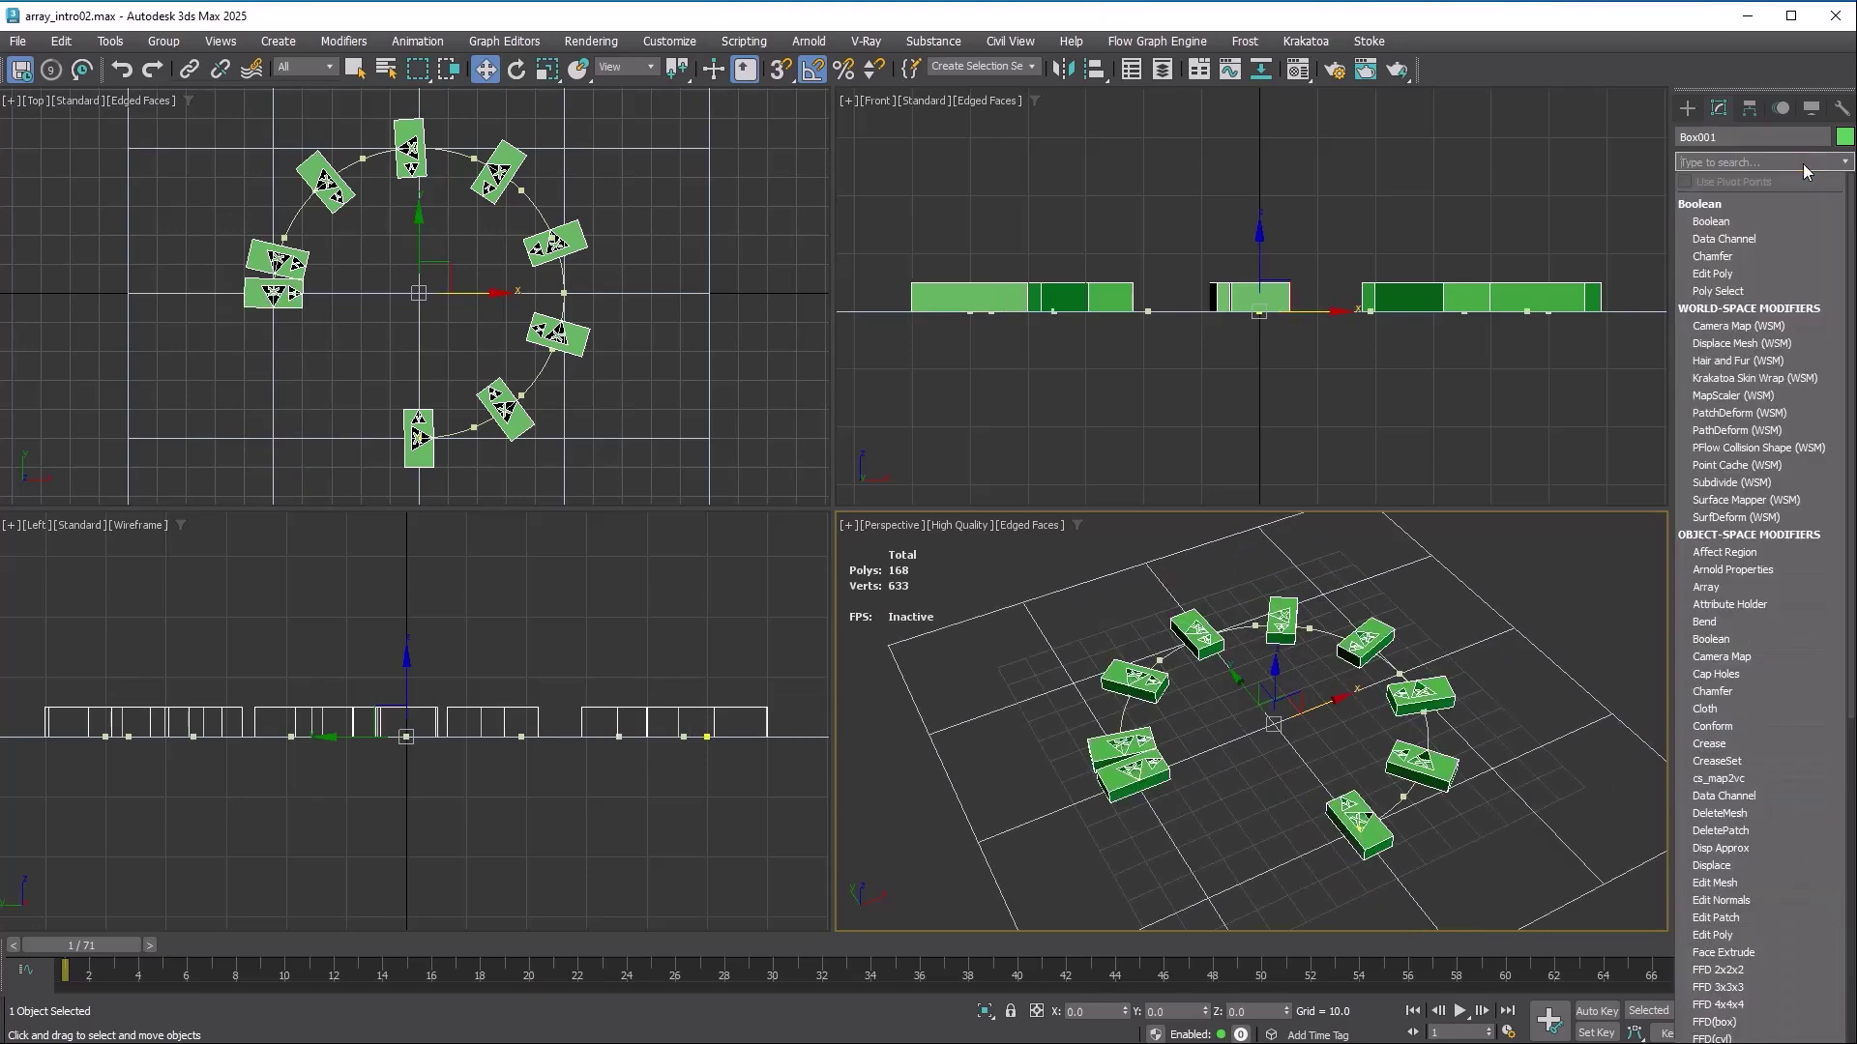
pyautogui.write('edit poly')
pyautogui.press('Return')
pyautogui.click(1244, 712)
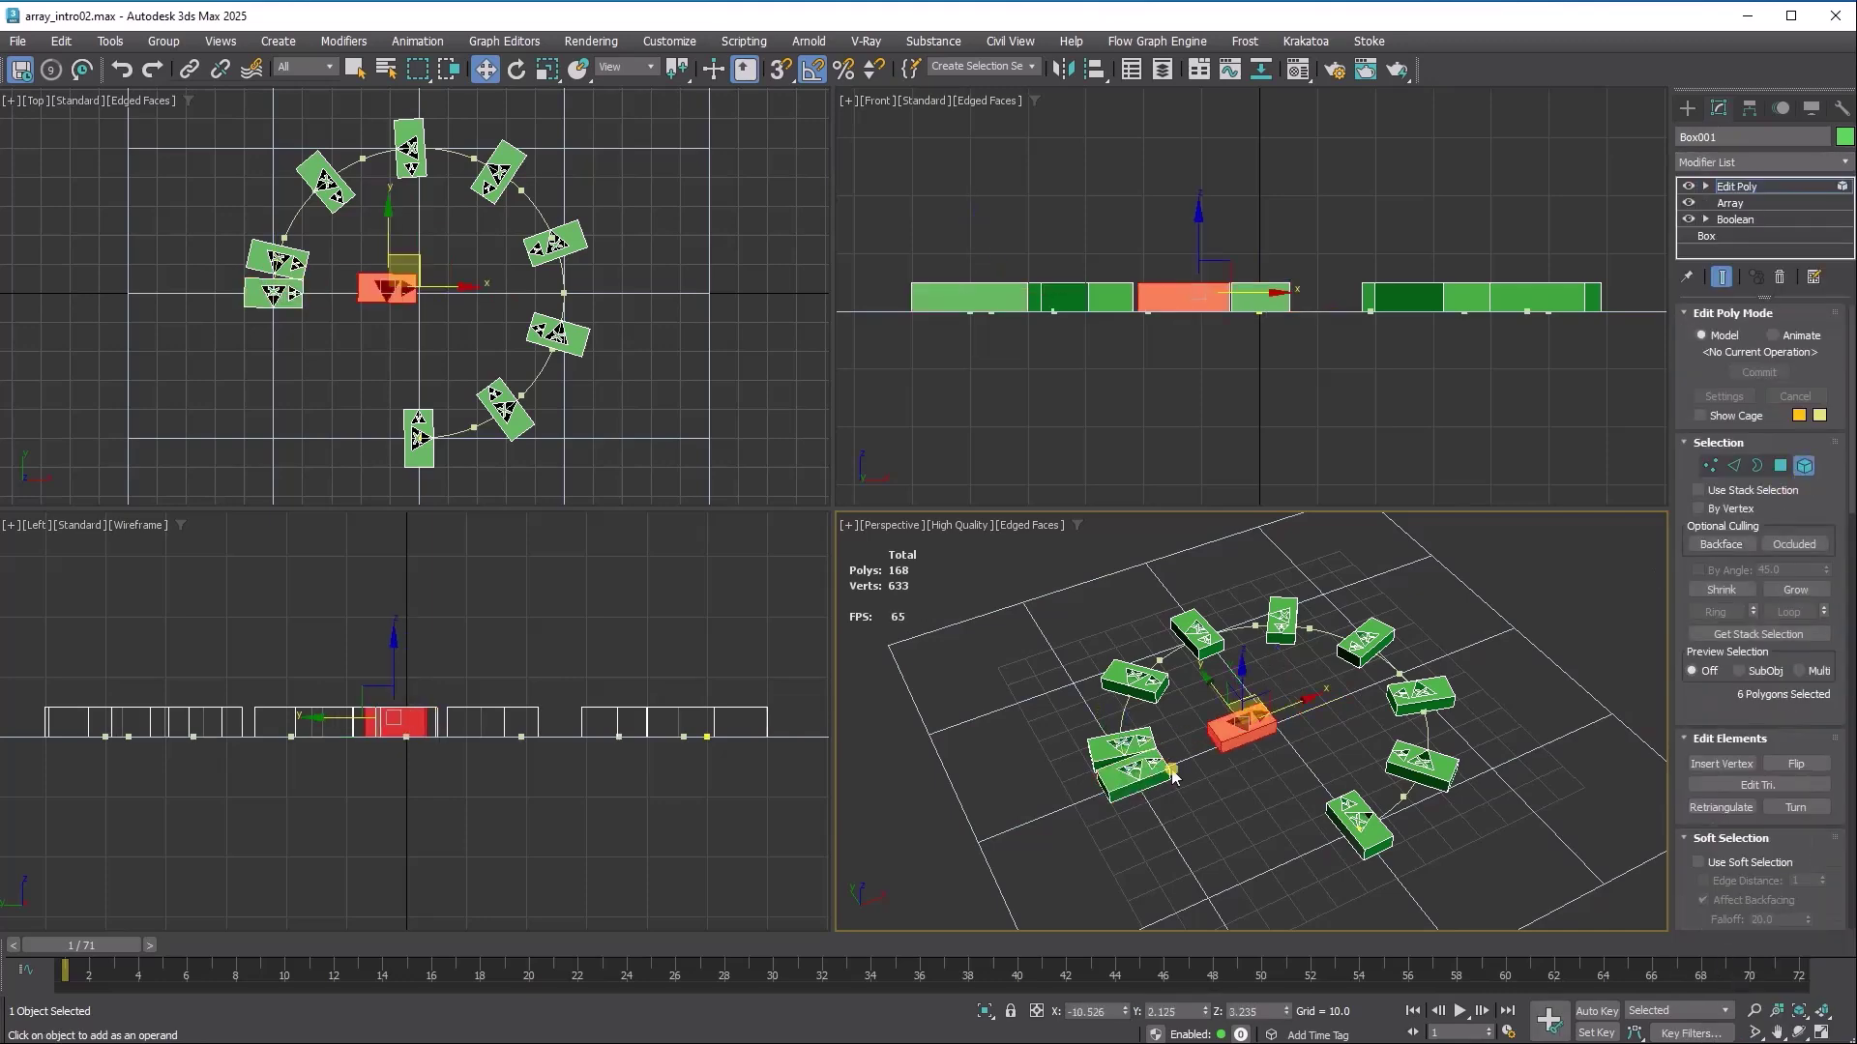
pyautogui.moveTo(1244, 712); pyautogui.dragTo(1244, 803)
pyautogui.hotkey('ctrl', 'z')
pyautogui.hotkey('ctrl', 'z')
pyautogui.click(1761, 779)
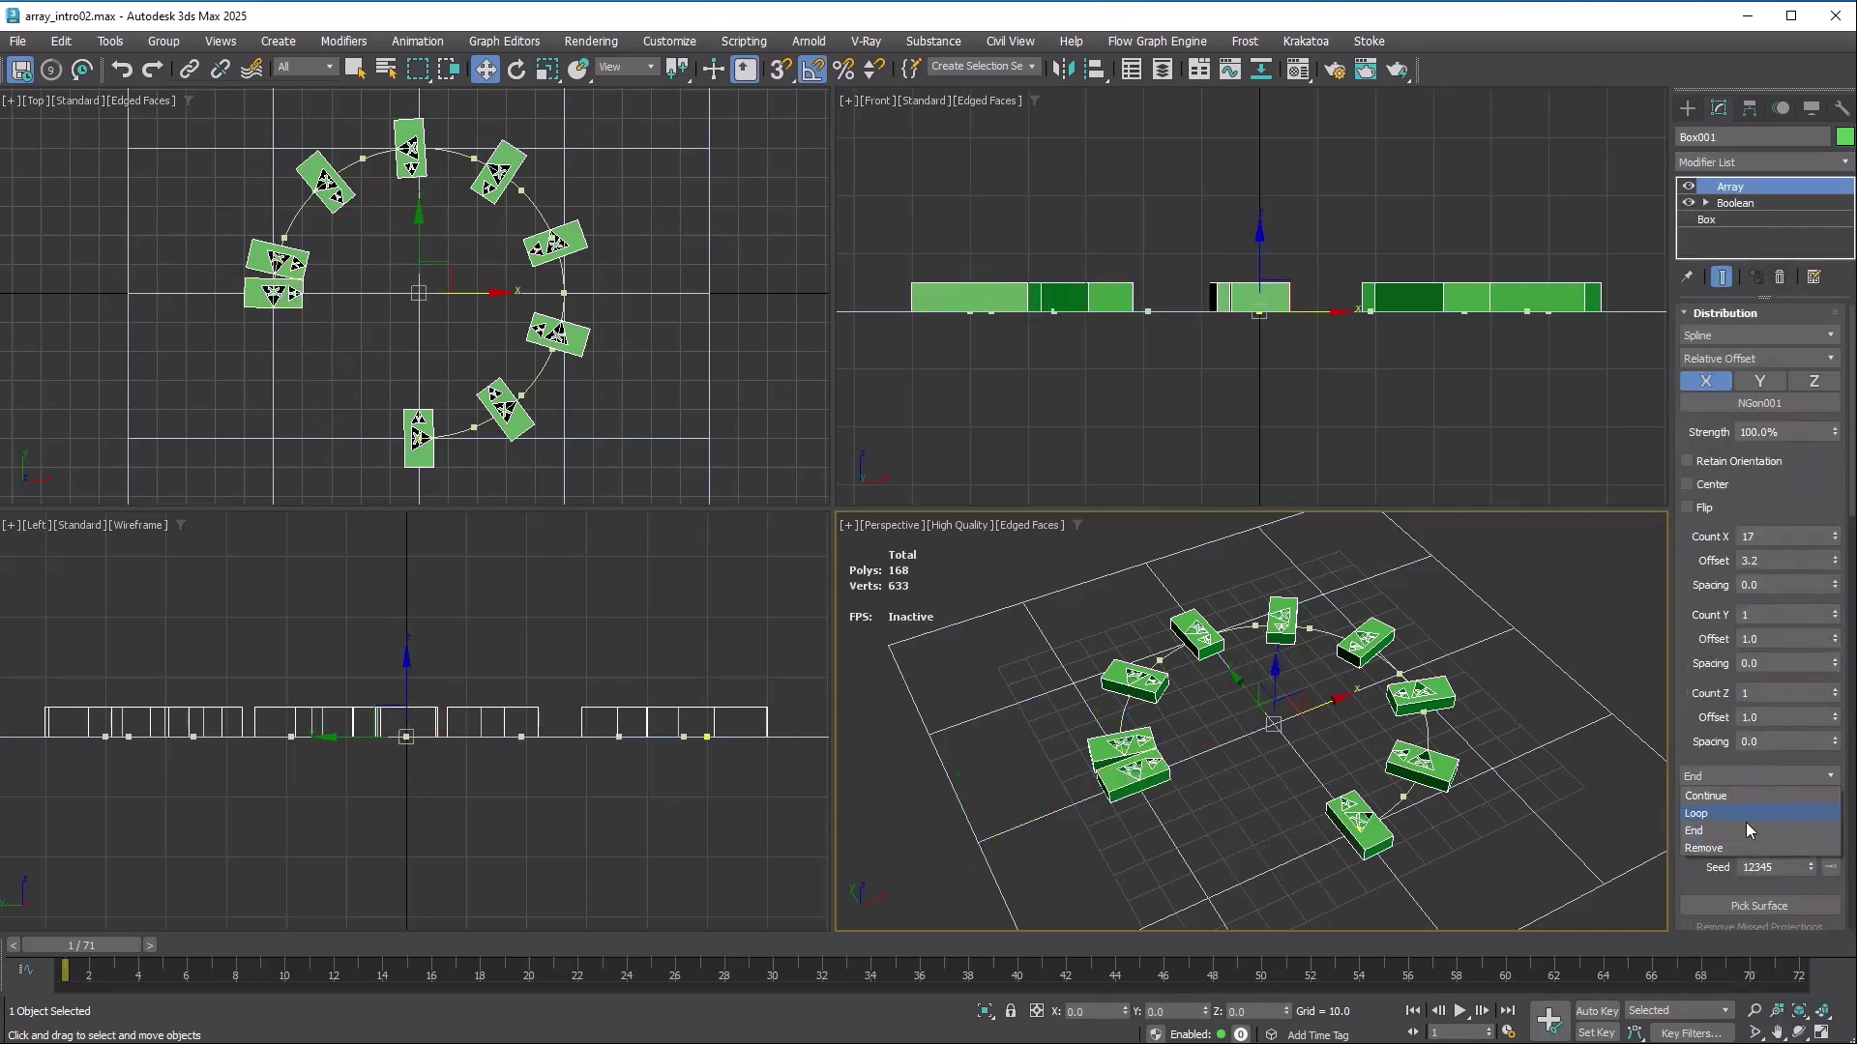
pyautogui.click(1740, 841)
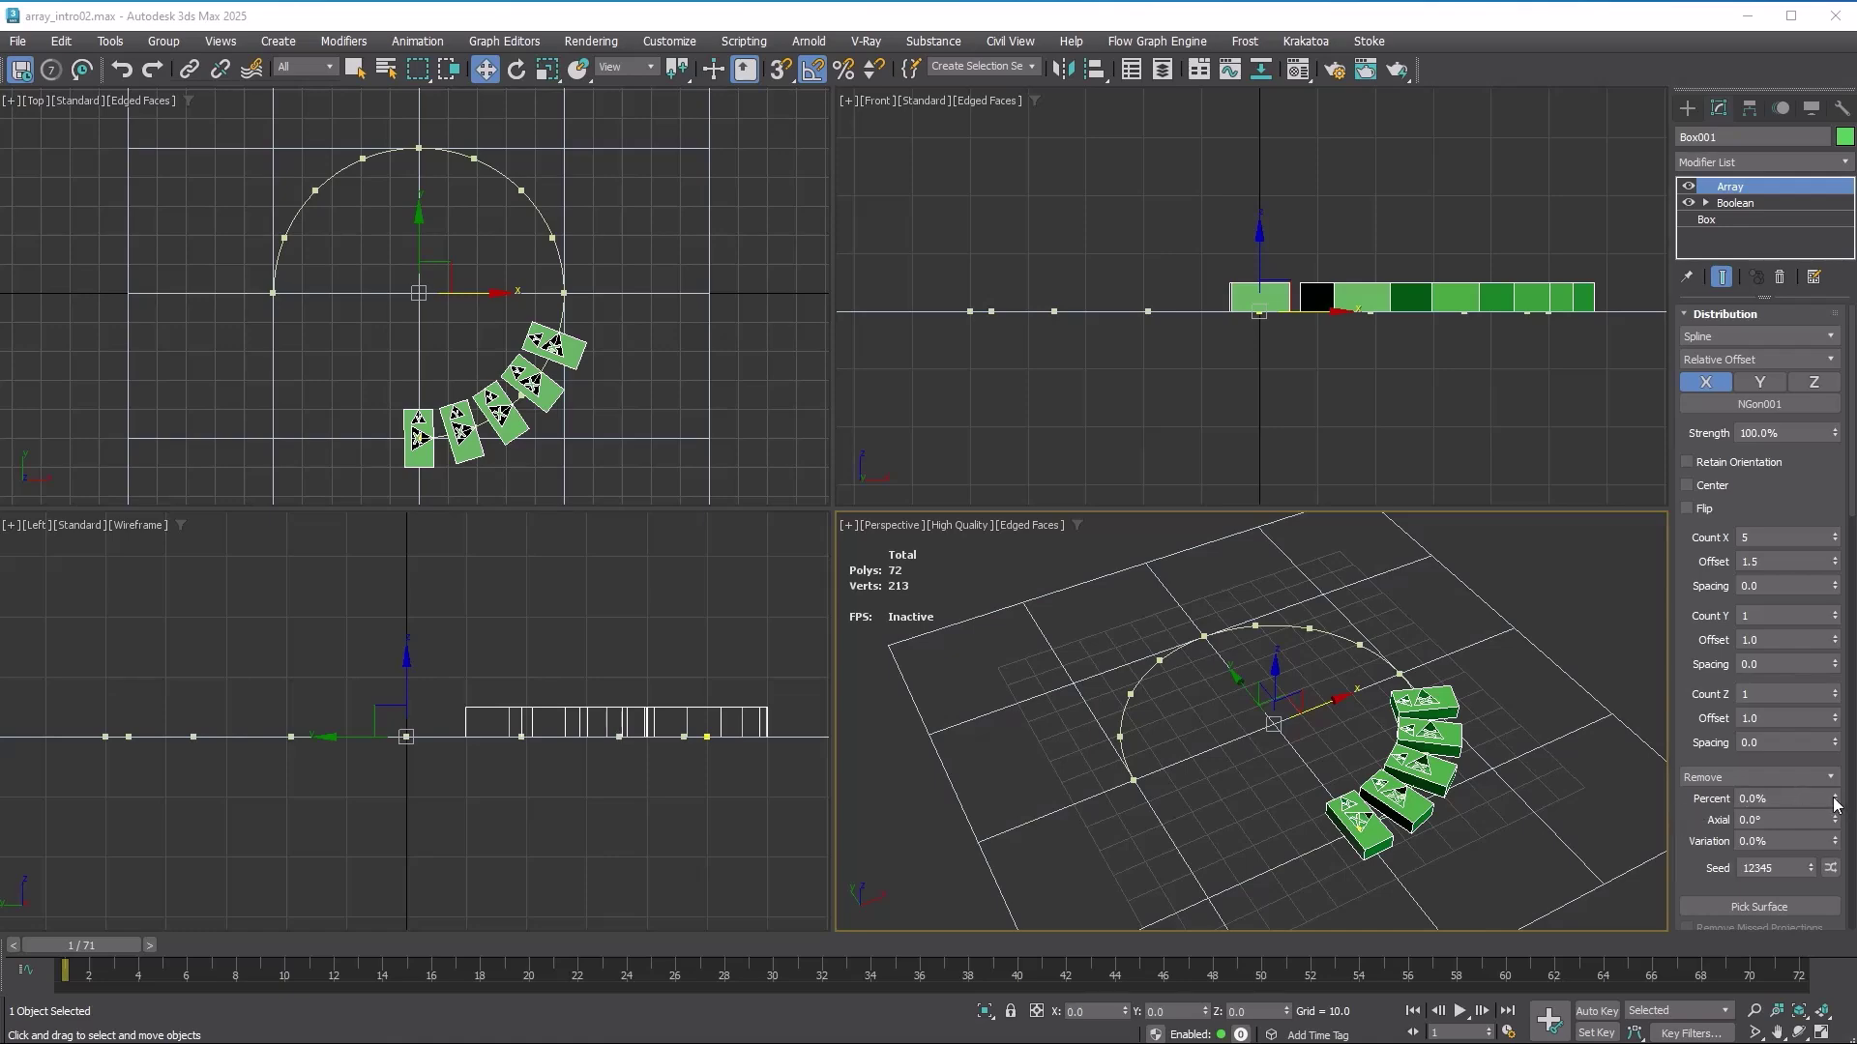
# Slide the boxes by Percent, set Offset to 3, reset Axial to 0, and preview Variation.
pyautogui.moveTo(1836, 804); pyautogui.dragTo(1824, 445)
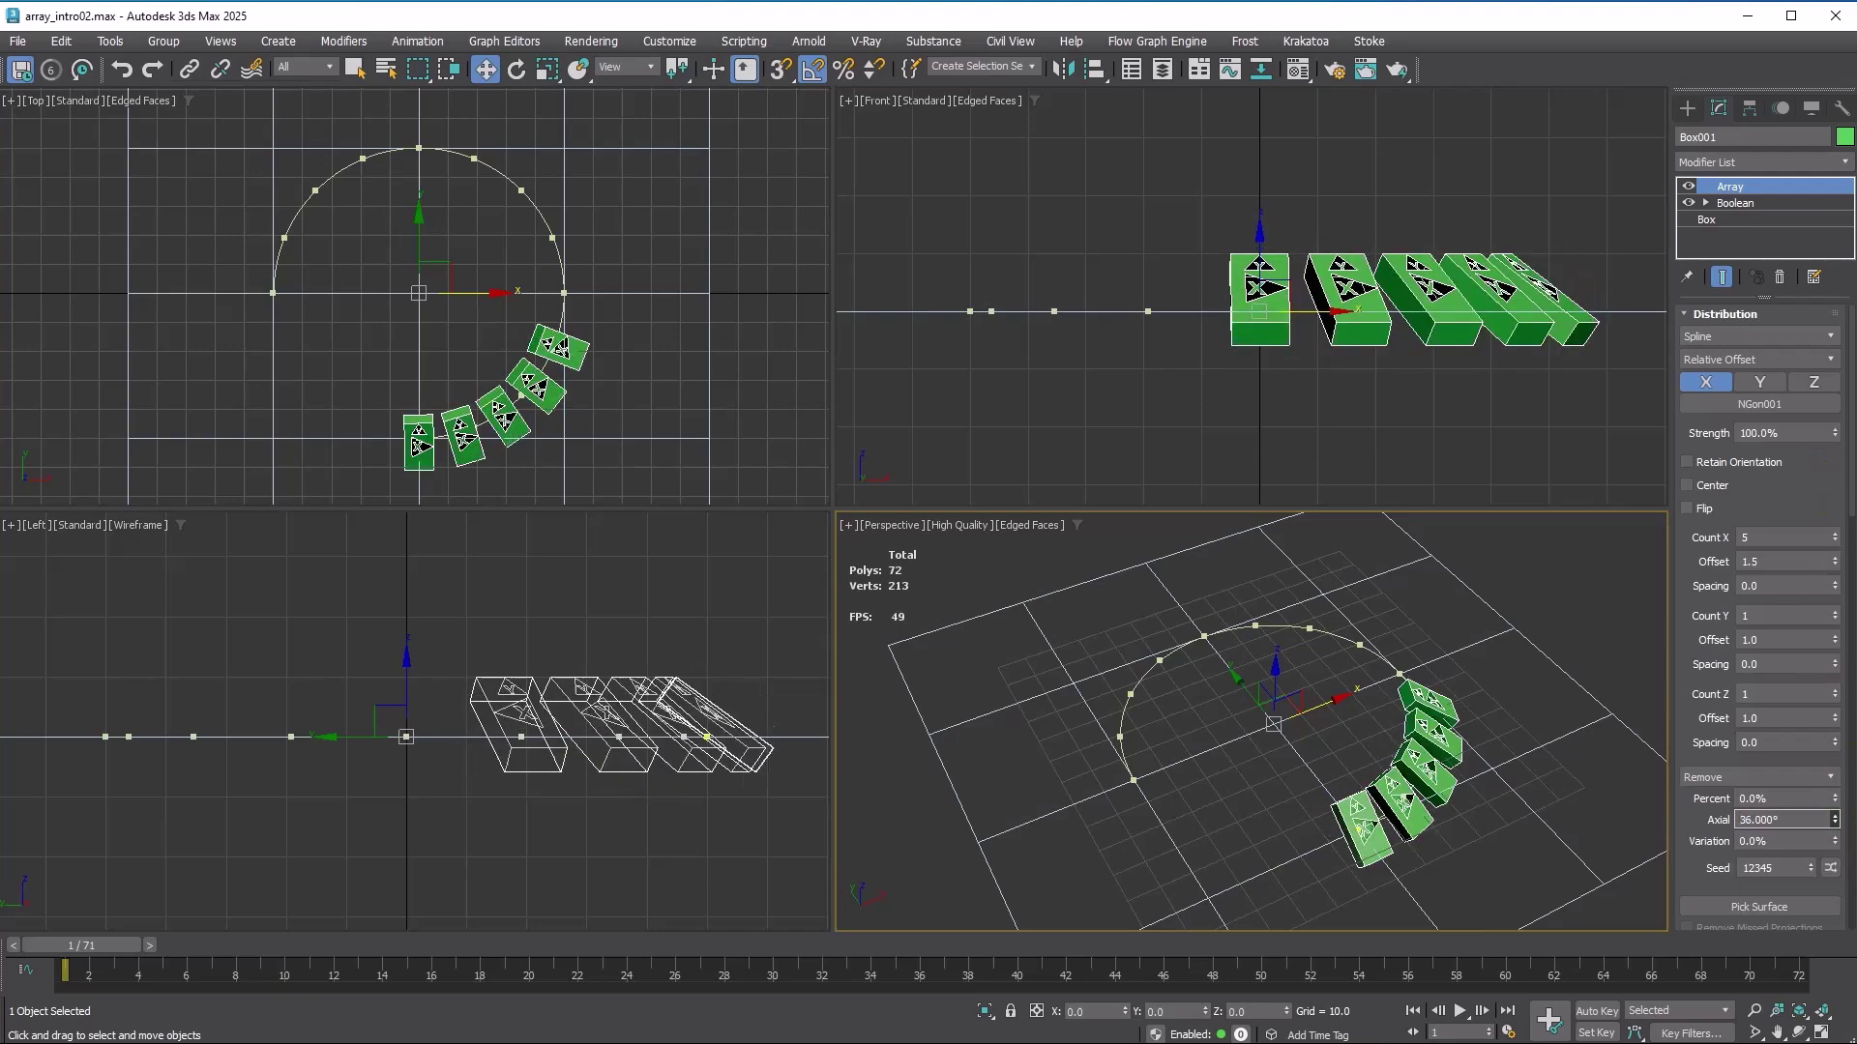
pyautogui.doubleClick(1784, 560)
pyautogui.write('3')
pyautogui.press('Return')
pyautogui.rightClick(1835, 819)
pyautogui.moveTo(1837, 841)
pyautogui.mouseDown()
pyautogui.moveTo(1841, 654)
pyautogui.moveTo(1851, 848)
pyautogui.moveTo(1847, 642)
pyautogui.moveTo(1849, 890)
pyautogui.moveTo(1849, 764)
pyautogui.moveTo(1849, 822)
pyautogui.mouseUp()
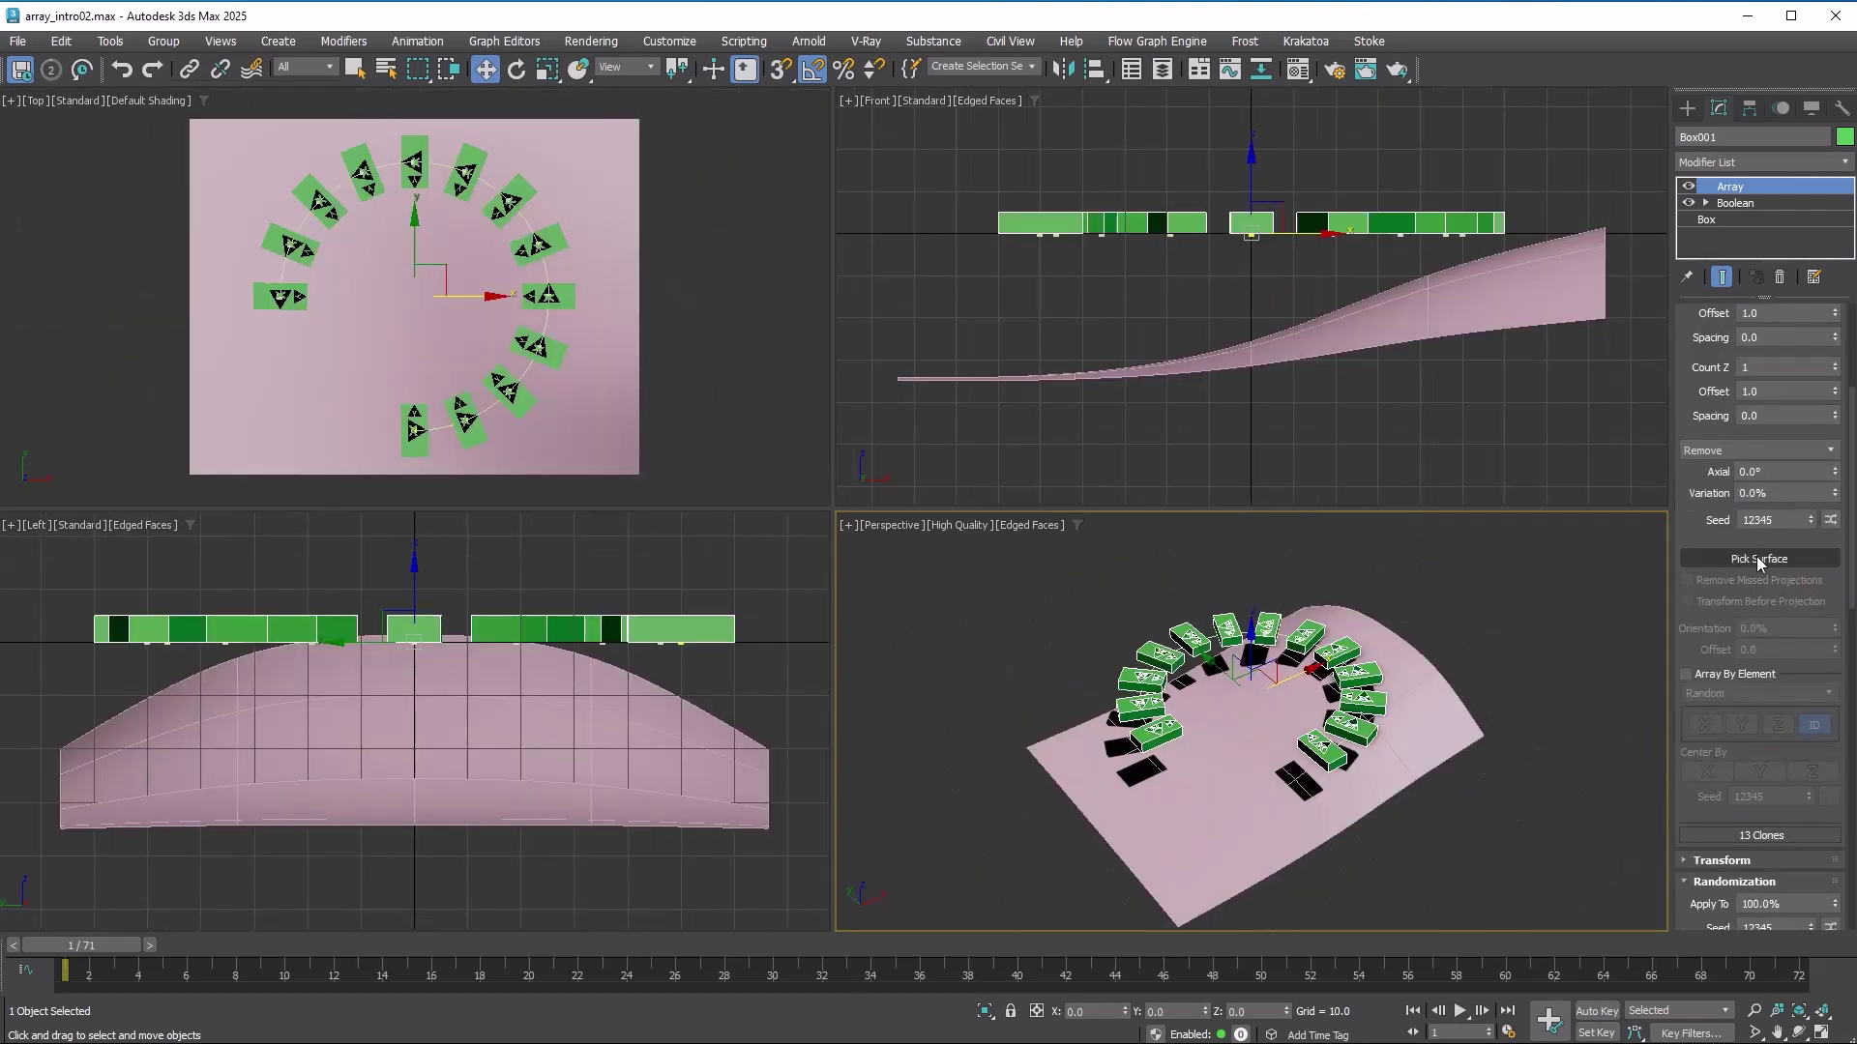
# Project the boxes onto Plane002 and set Orientation to 100% so they tilt with it.
pyautogui.click(1757, 560)
pyautogui.click(1419, 720)
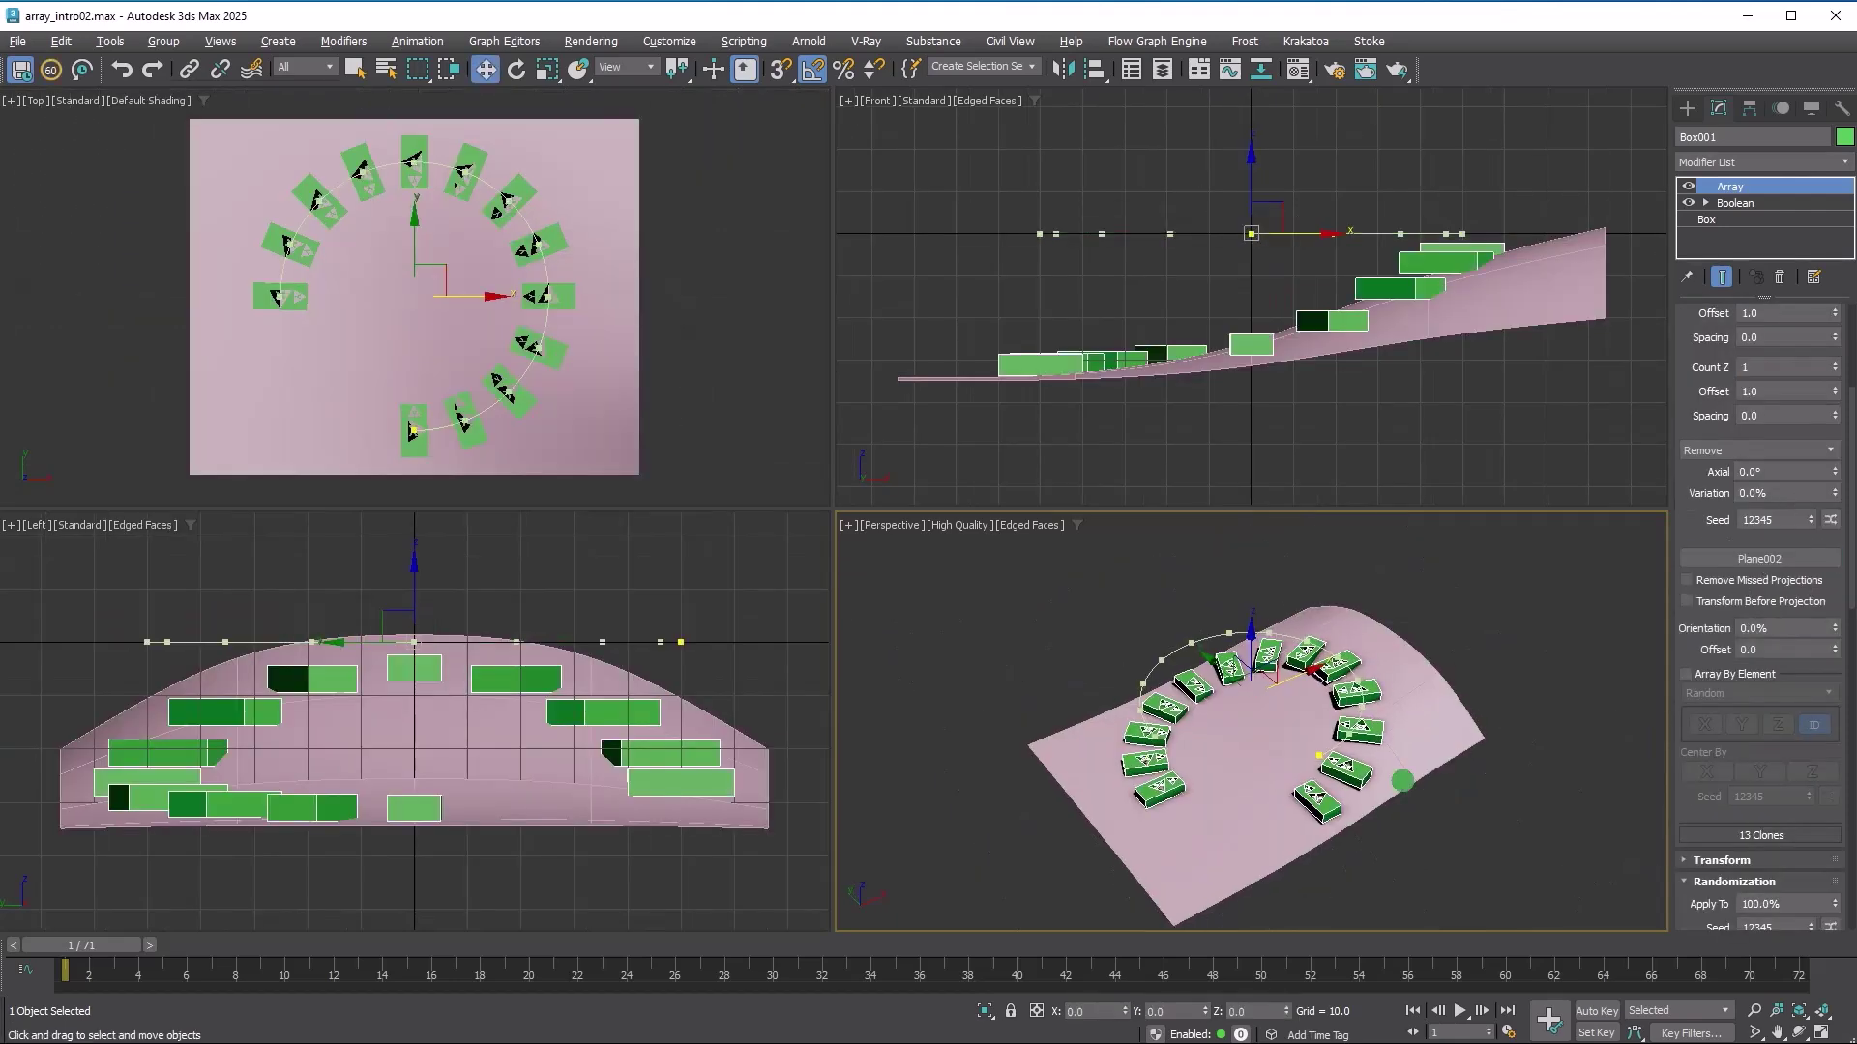
pyautogui.keyDown('alt'); pyautogui.moveTo(1418, 720); pyautogui.dragTo(1338, 725, button='middle'); pyautogui.keyUp('alt')
pyautogui.scroll(5, 1338, 725)
pyautogui.click(1774, 629)
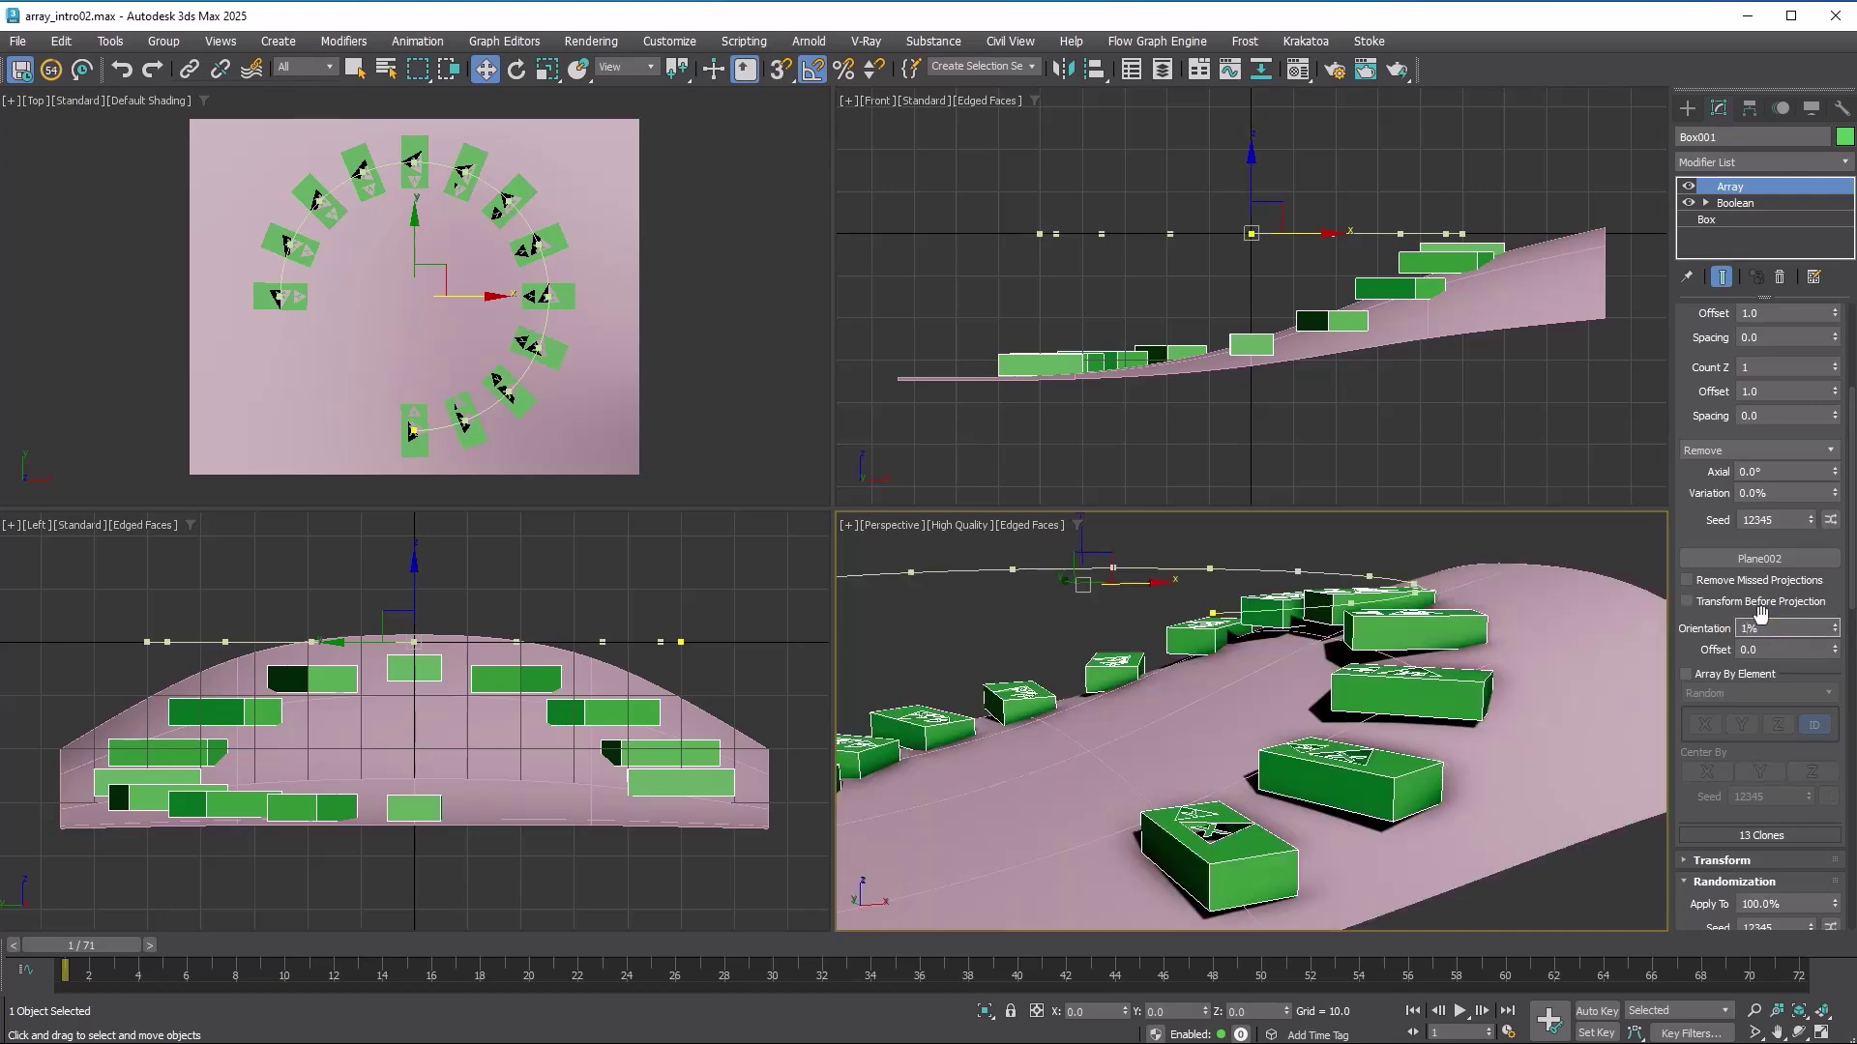
pyautogui.press('Return')
# Move the NGon spline partly off the surface and toggle Remove Missed Projections.
pyautogui.keyDown('alt'); pyautogui.moveTo(1240, 885); pyautogui.dragTo(996, 837, button='middle'); pyautogui.keyUp('alt')
pyautogui.moveTo(1826, 655)
pyautogui.mouseDown()
pyautogui.moveTo(1815, 510)
pyautogui.moveTo(1819, 620)
pyautogui.mouseUp()
pyautogui.moveTo(1594, 611); pyautogui.dragTo(1266, 737)
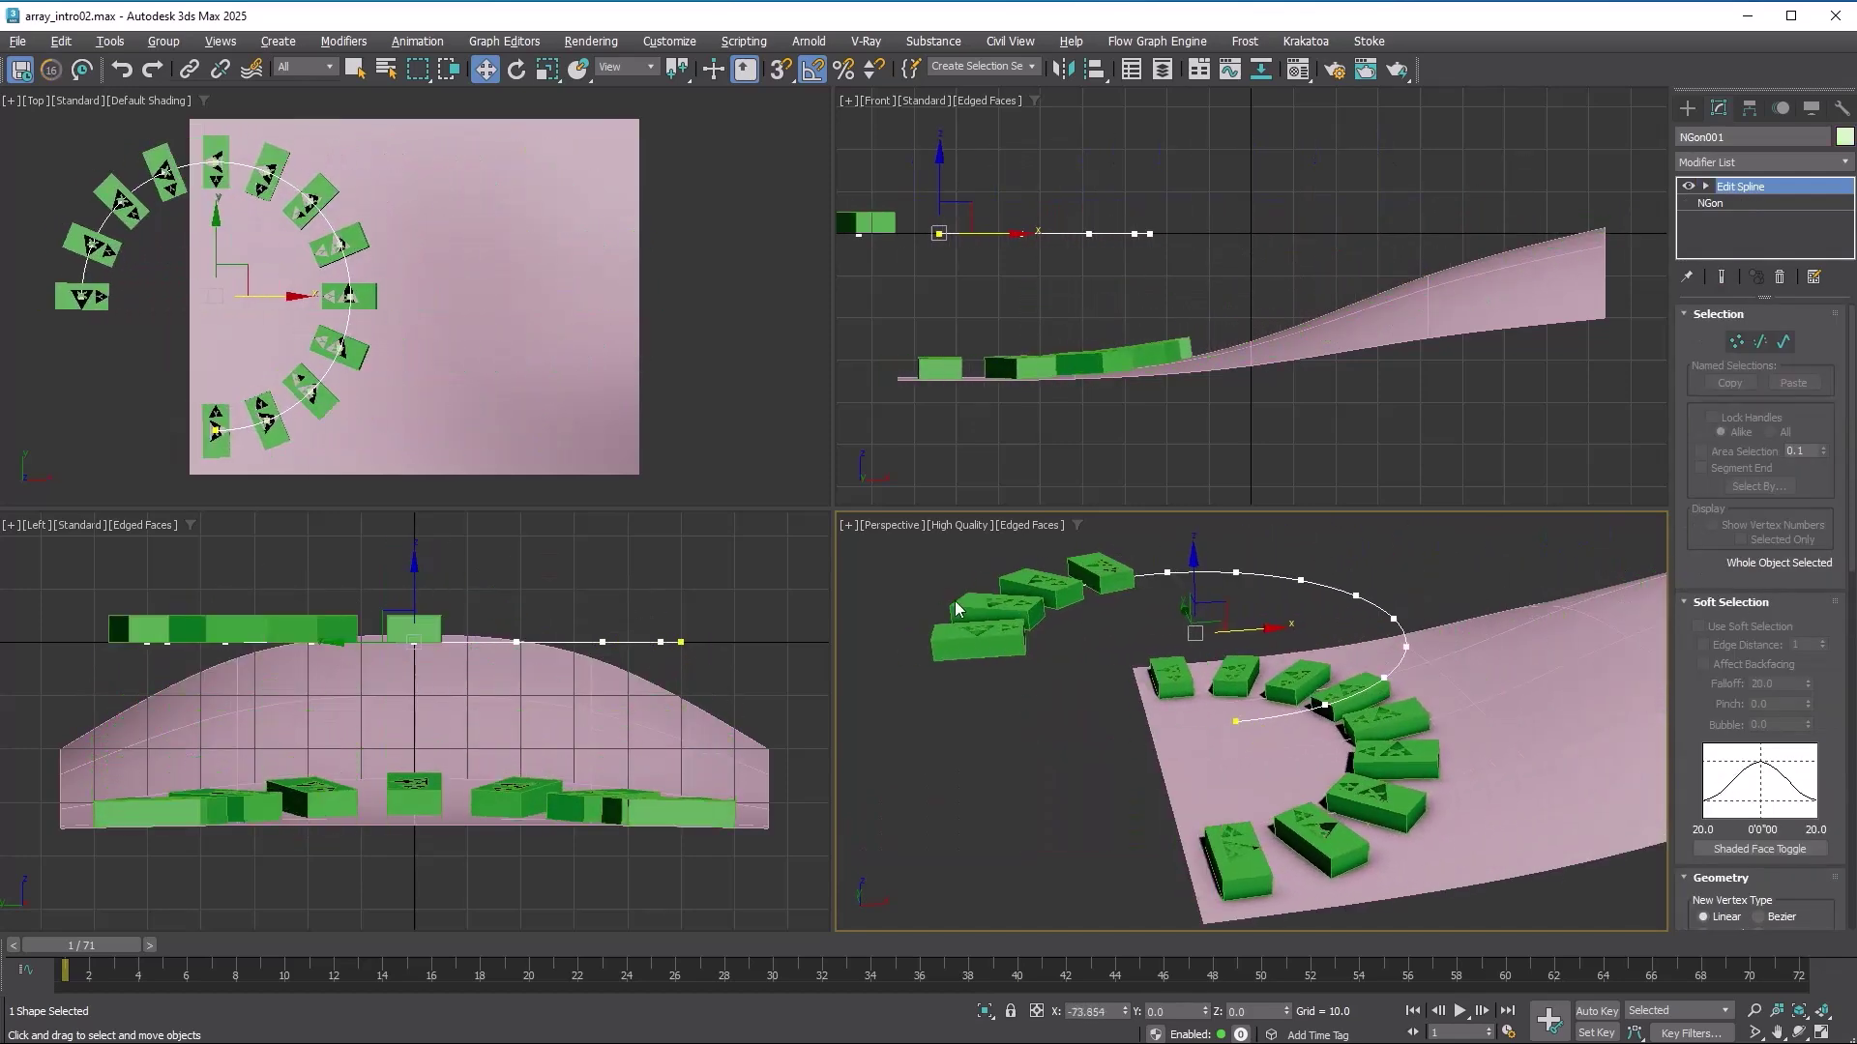
pyautogui.click(988, 634)
pyautogui.click(1727, 505)
pyautogui.click(1729, 508)
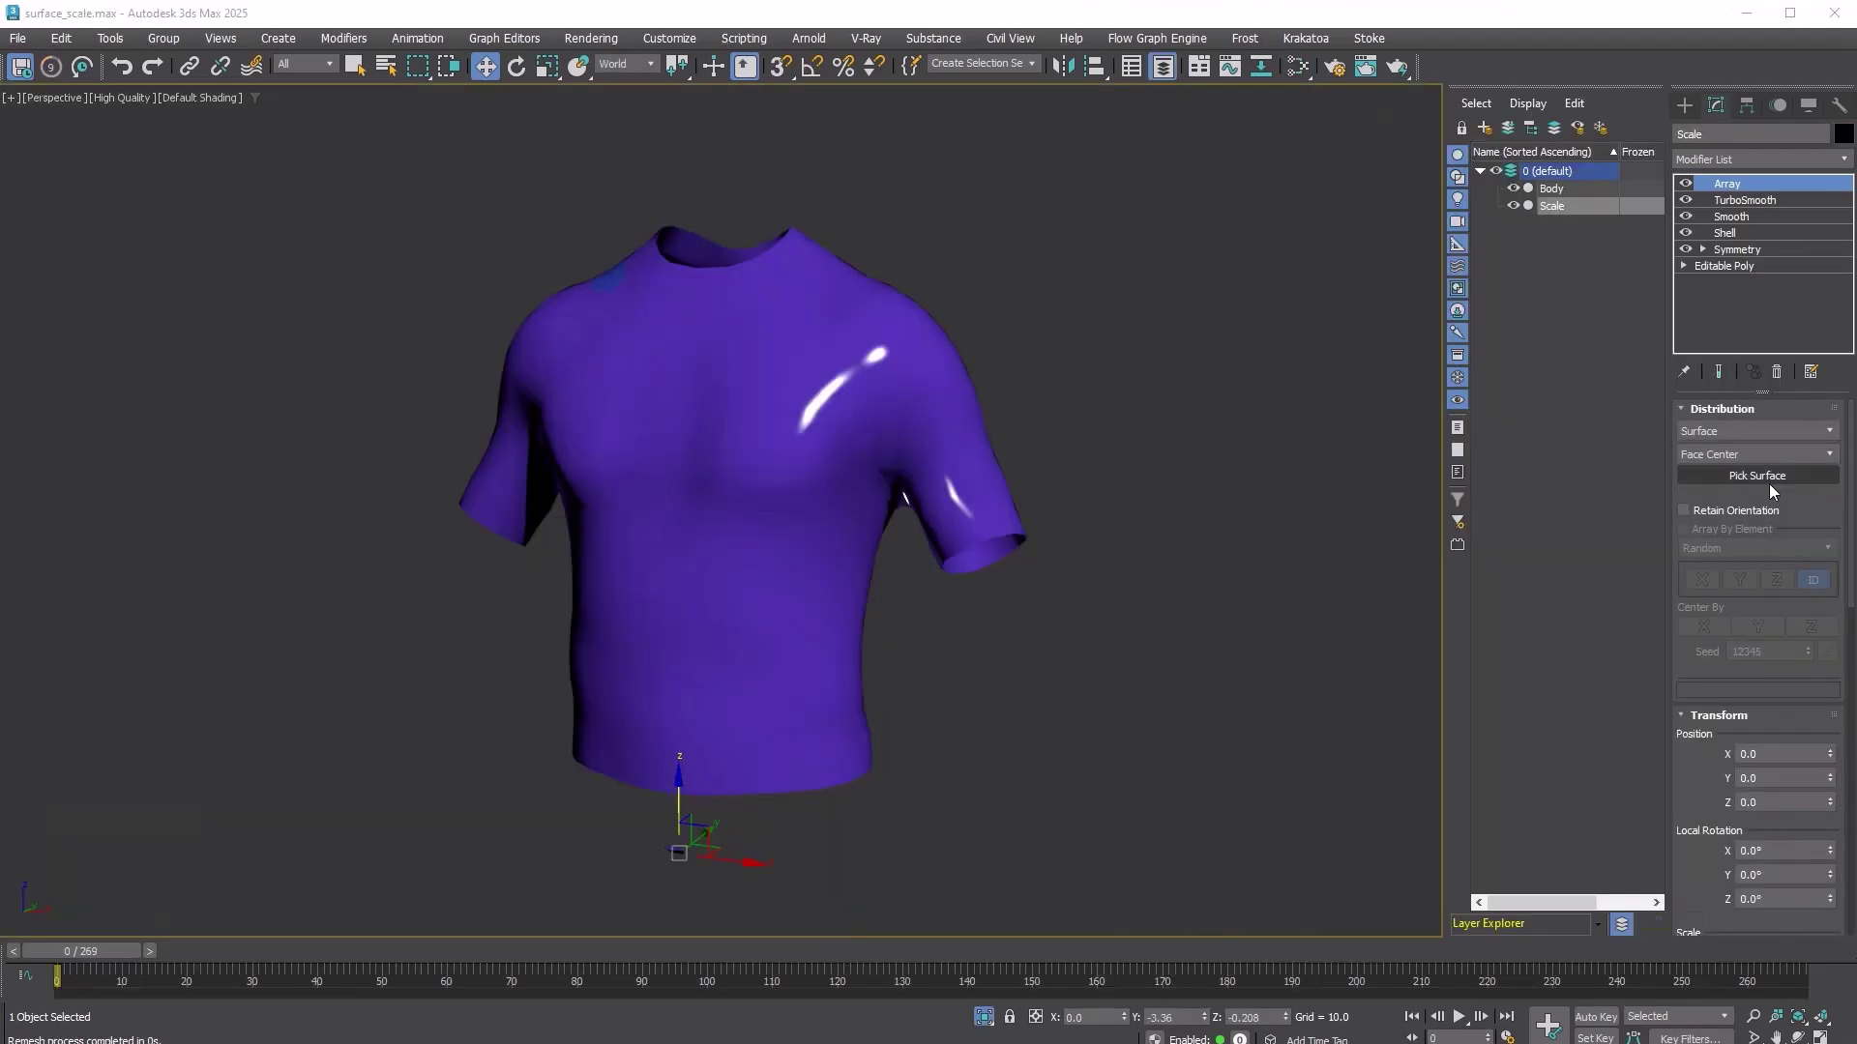
# Switch the shirt's Array to Surface distribution and pick Body as the surface.
pyautogui.click(1775, 432)
pyautogui.click(1780, 502)
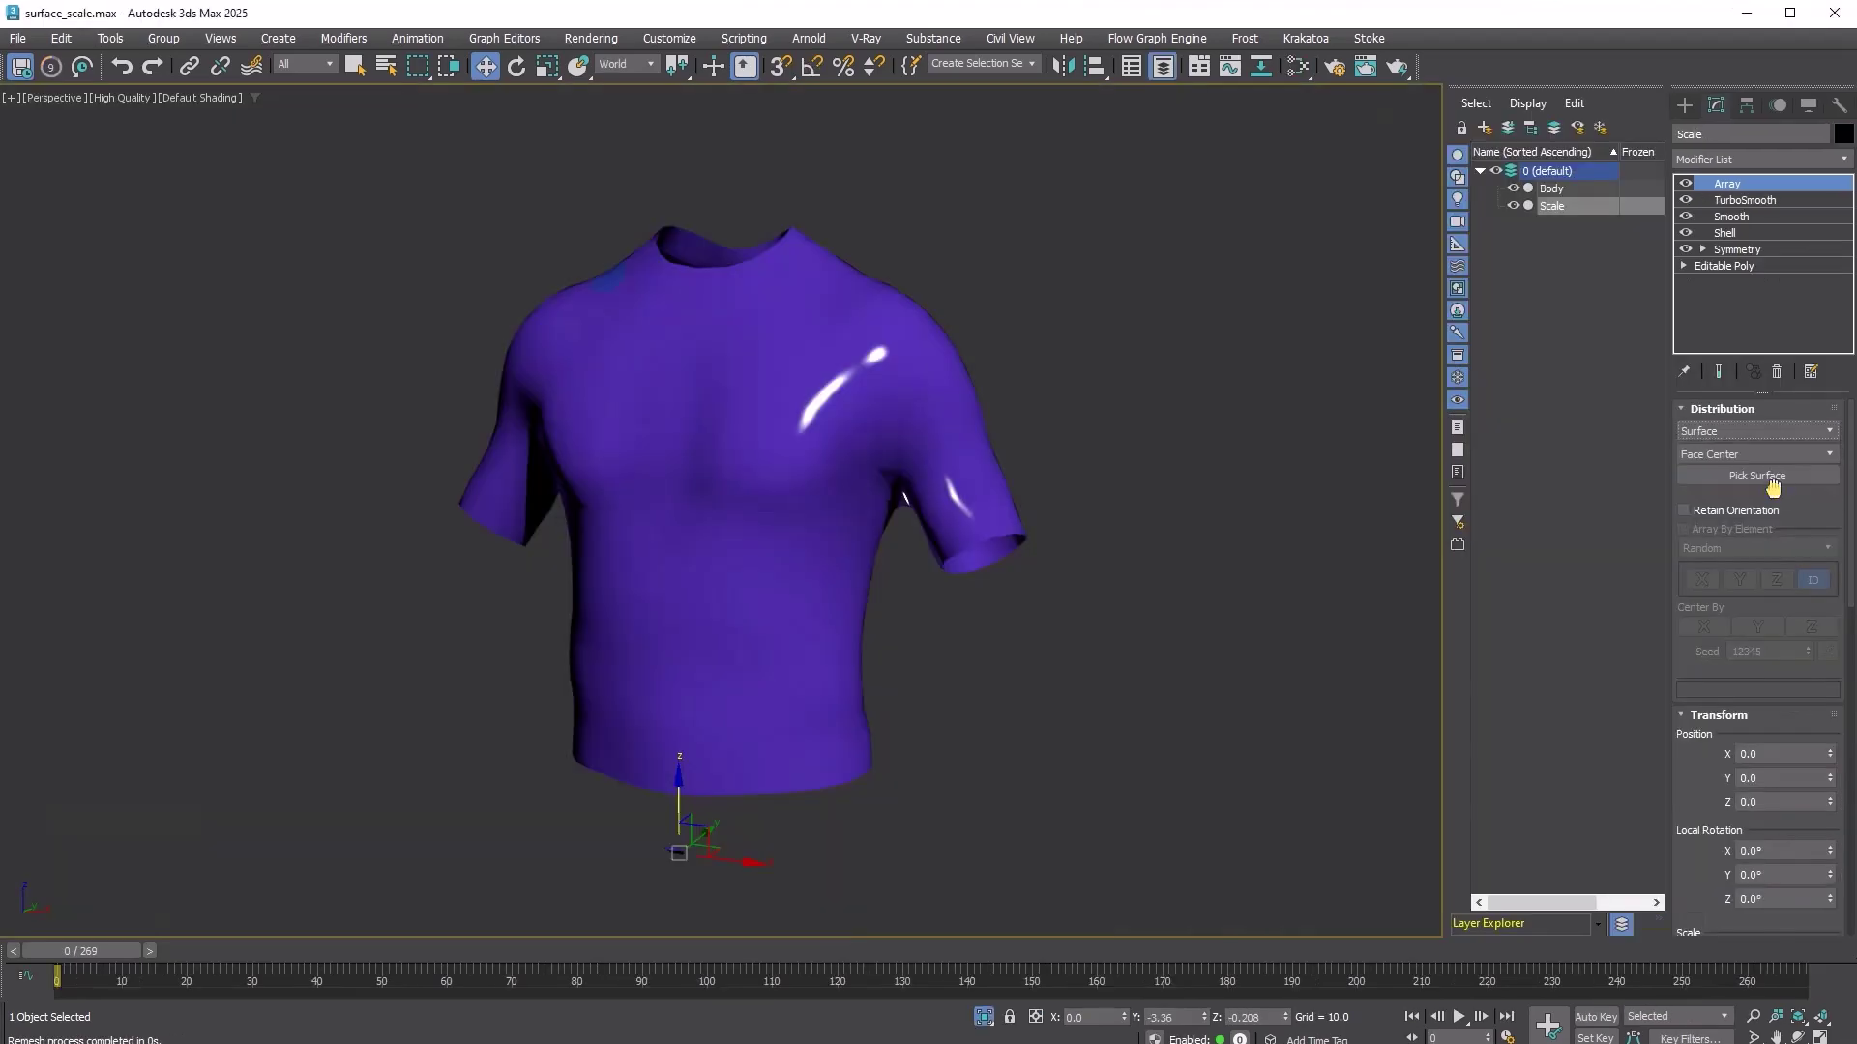
pyautogui.click(1757, 475)
pyautogui.click(1548, 191)
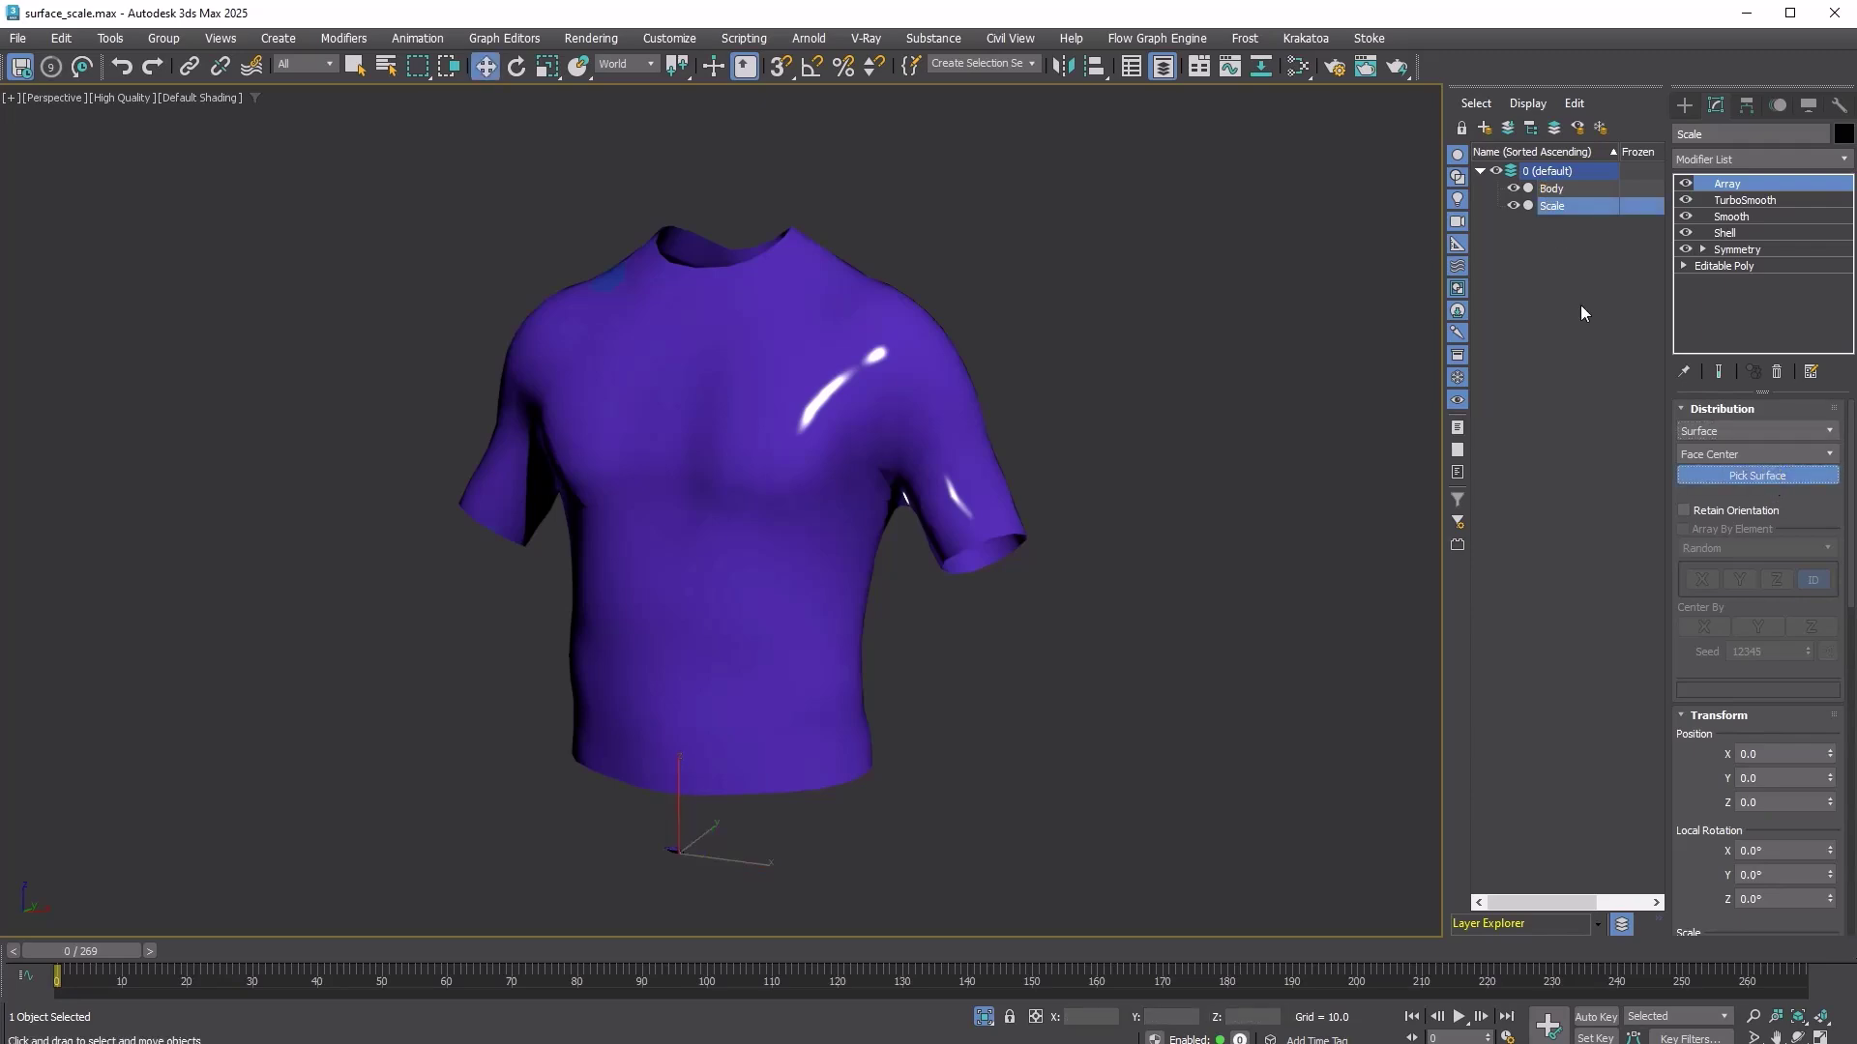
pyautogui.scroll(5, 779, 561)
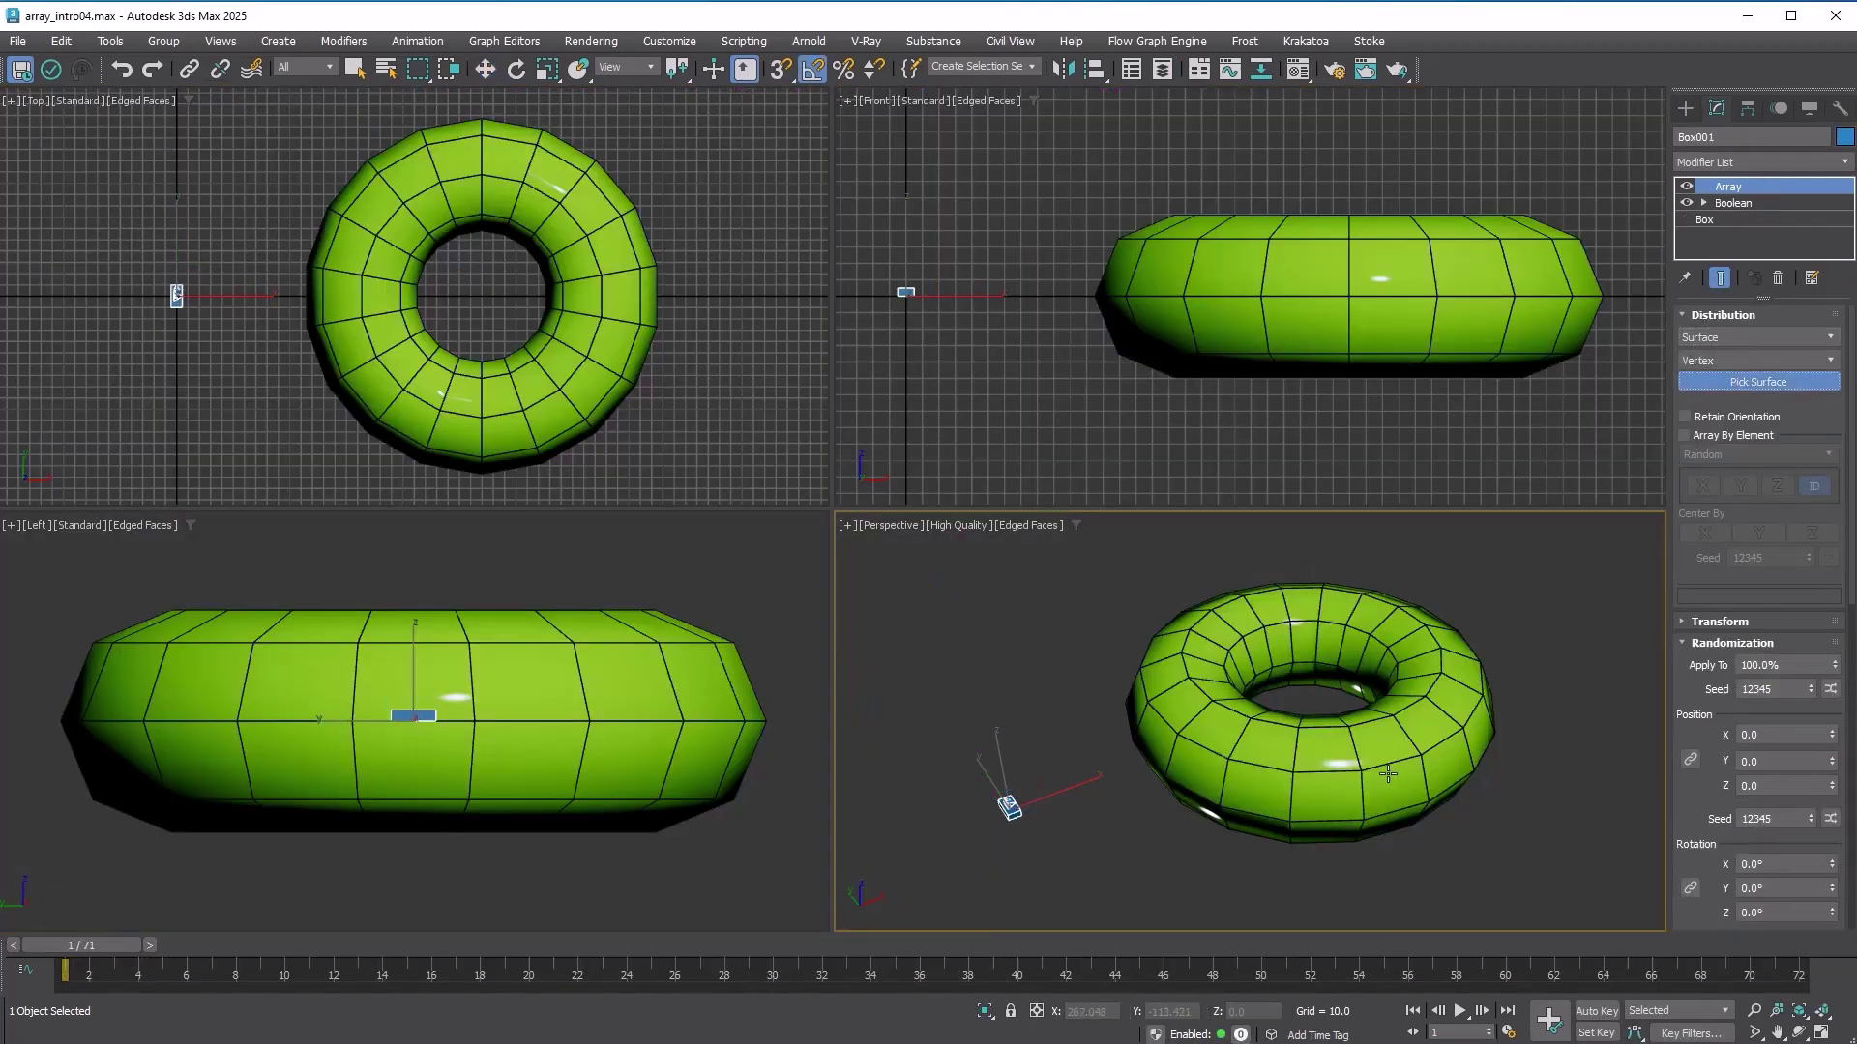
# Toggle the Array modifier off and on, then place the clones on the torus's face centres.
pyautogui.click(1385, 770)
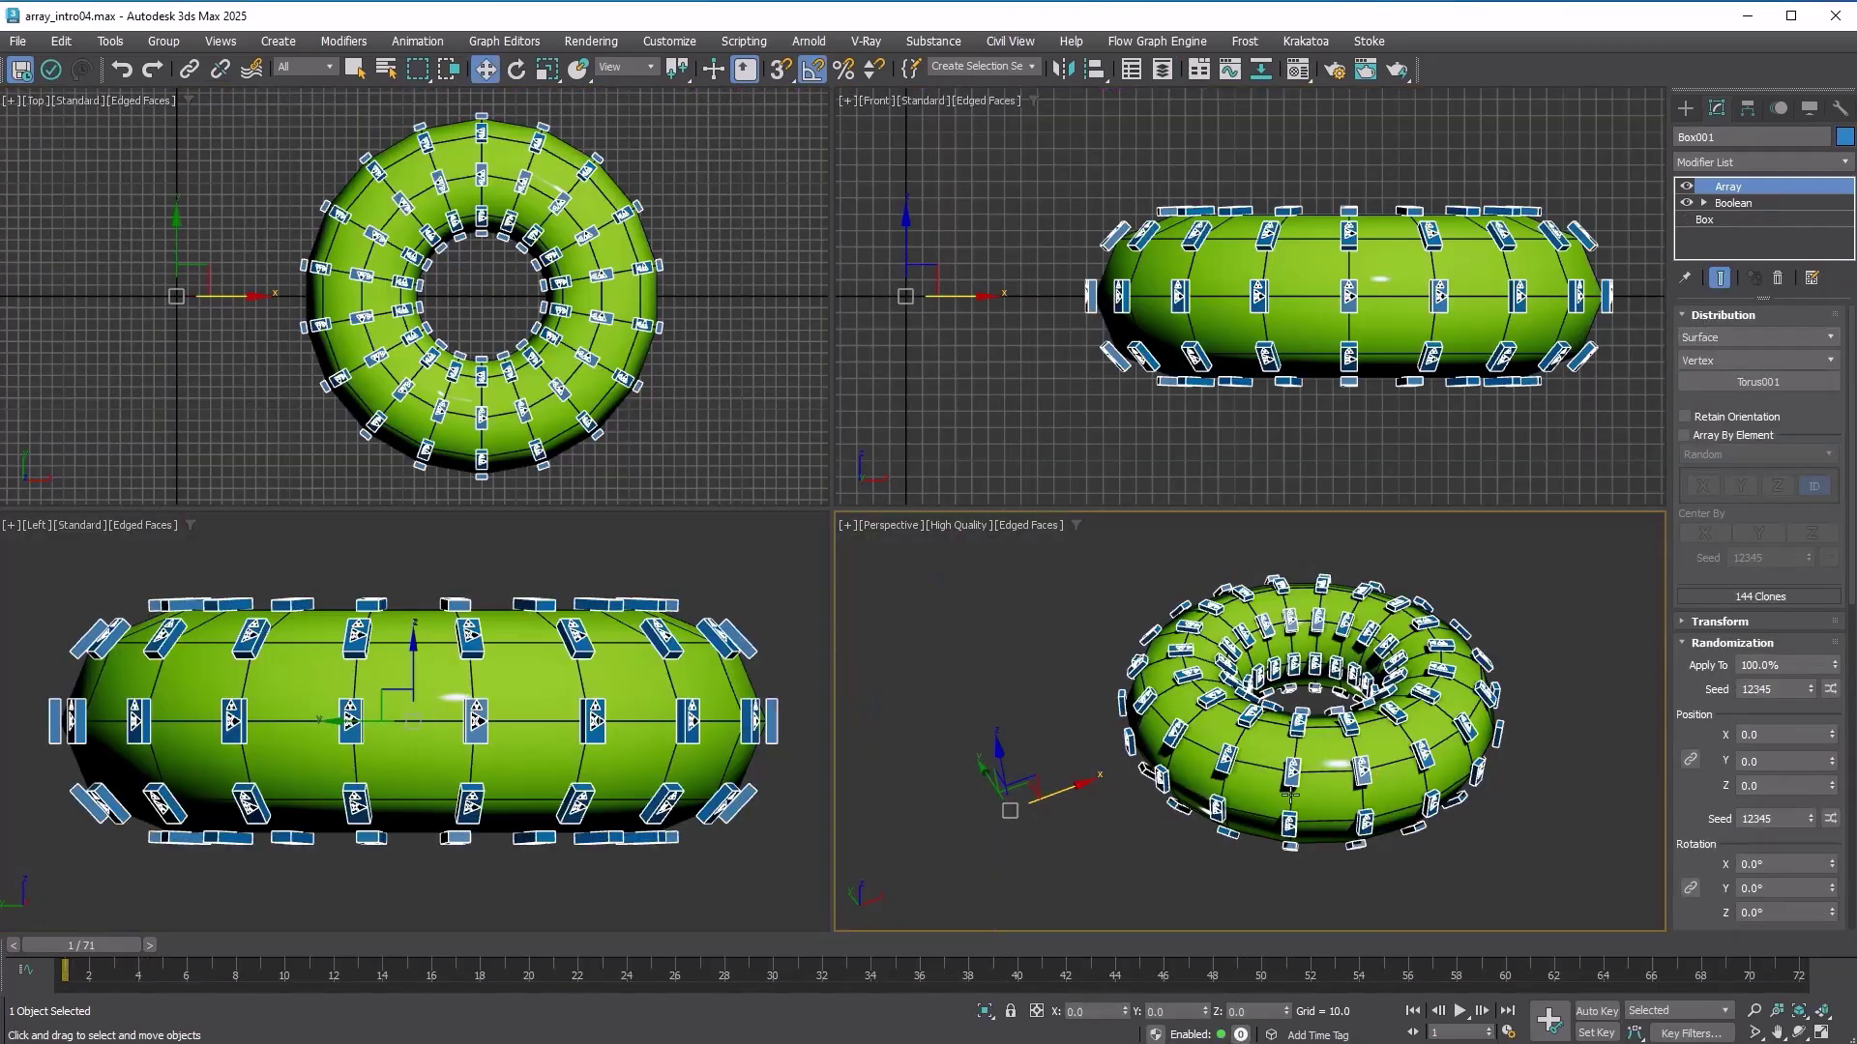
pyautogui.click(1687, 187)
pyautogui.click(1687, 187)
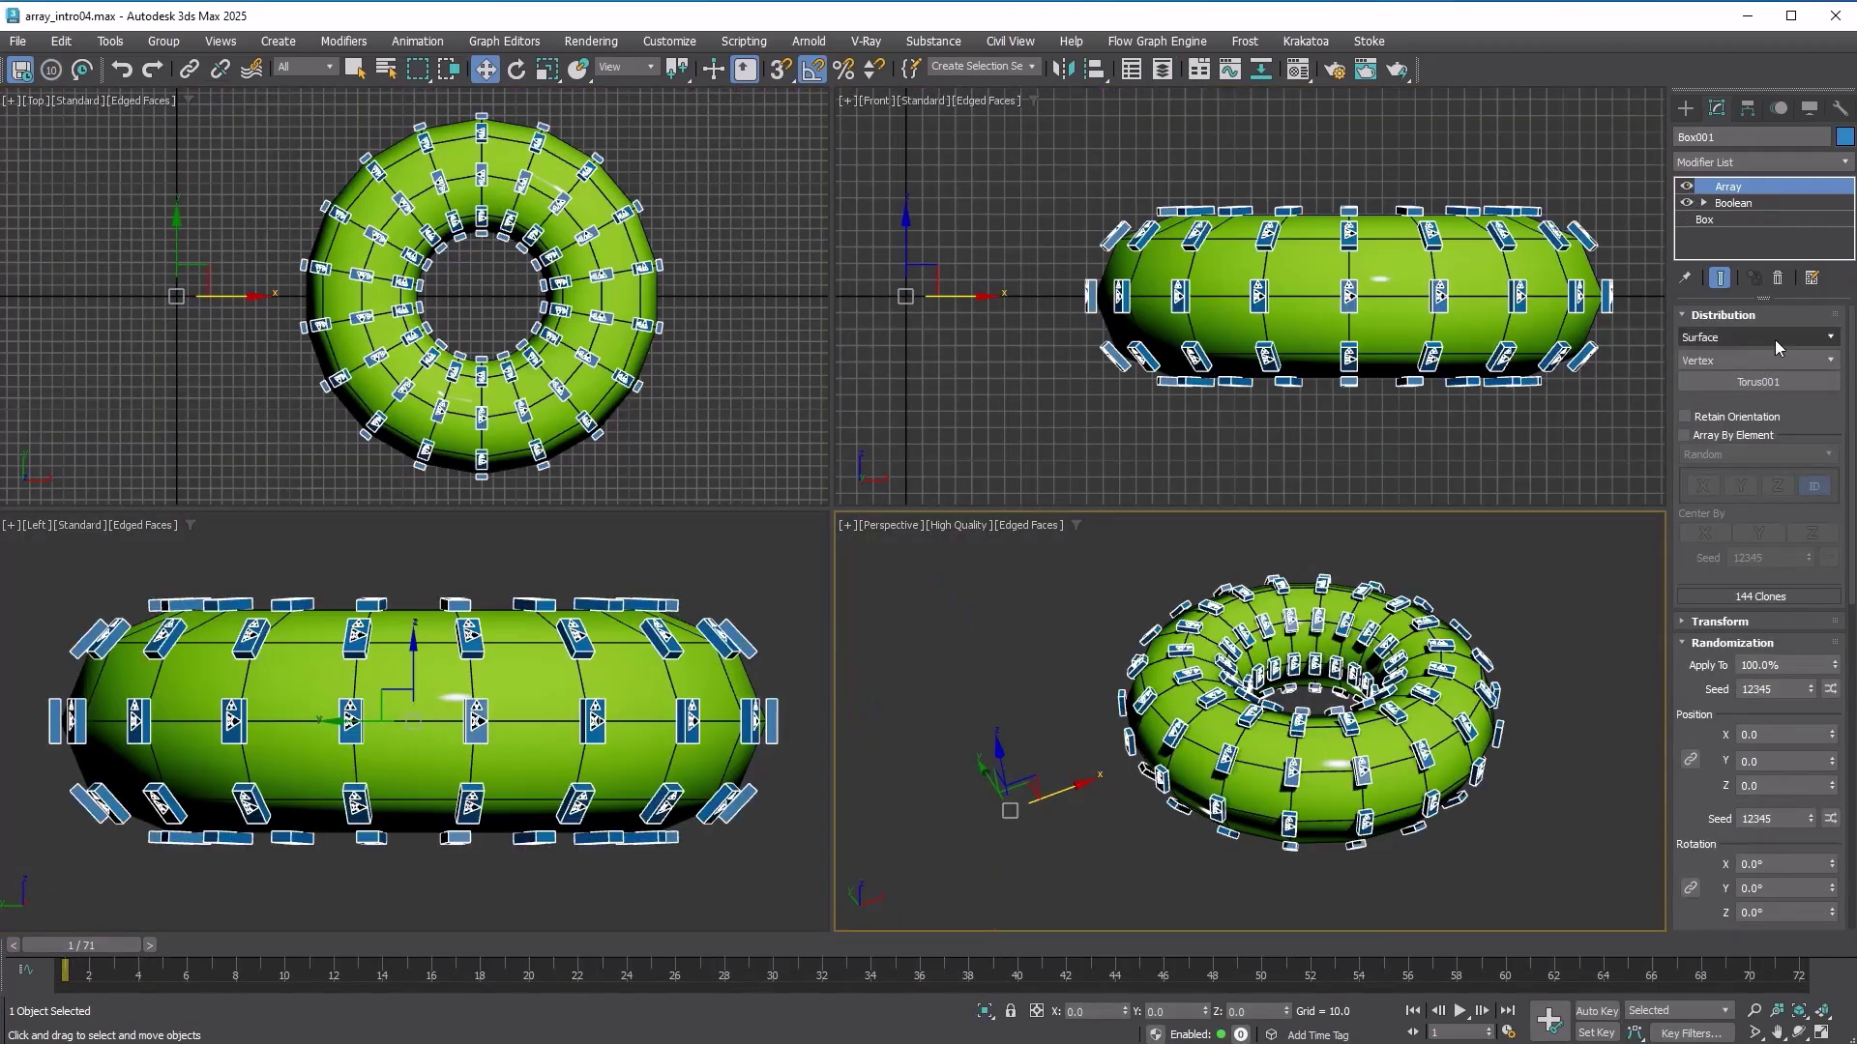
pyautogui.click(1755, 360)
pyautogui.click(1755, 404)
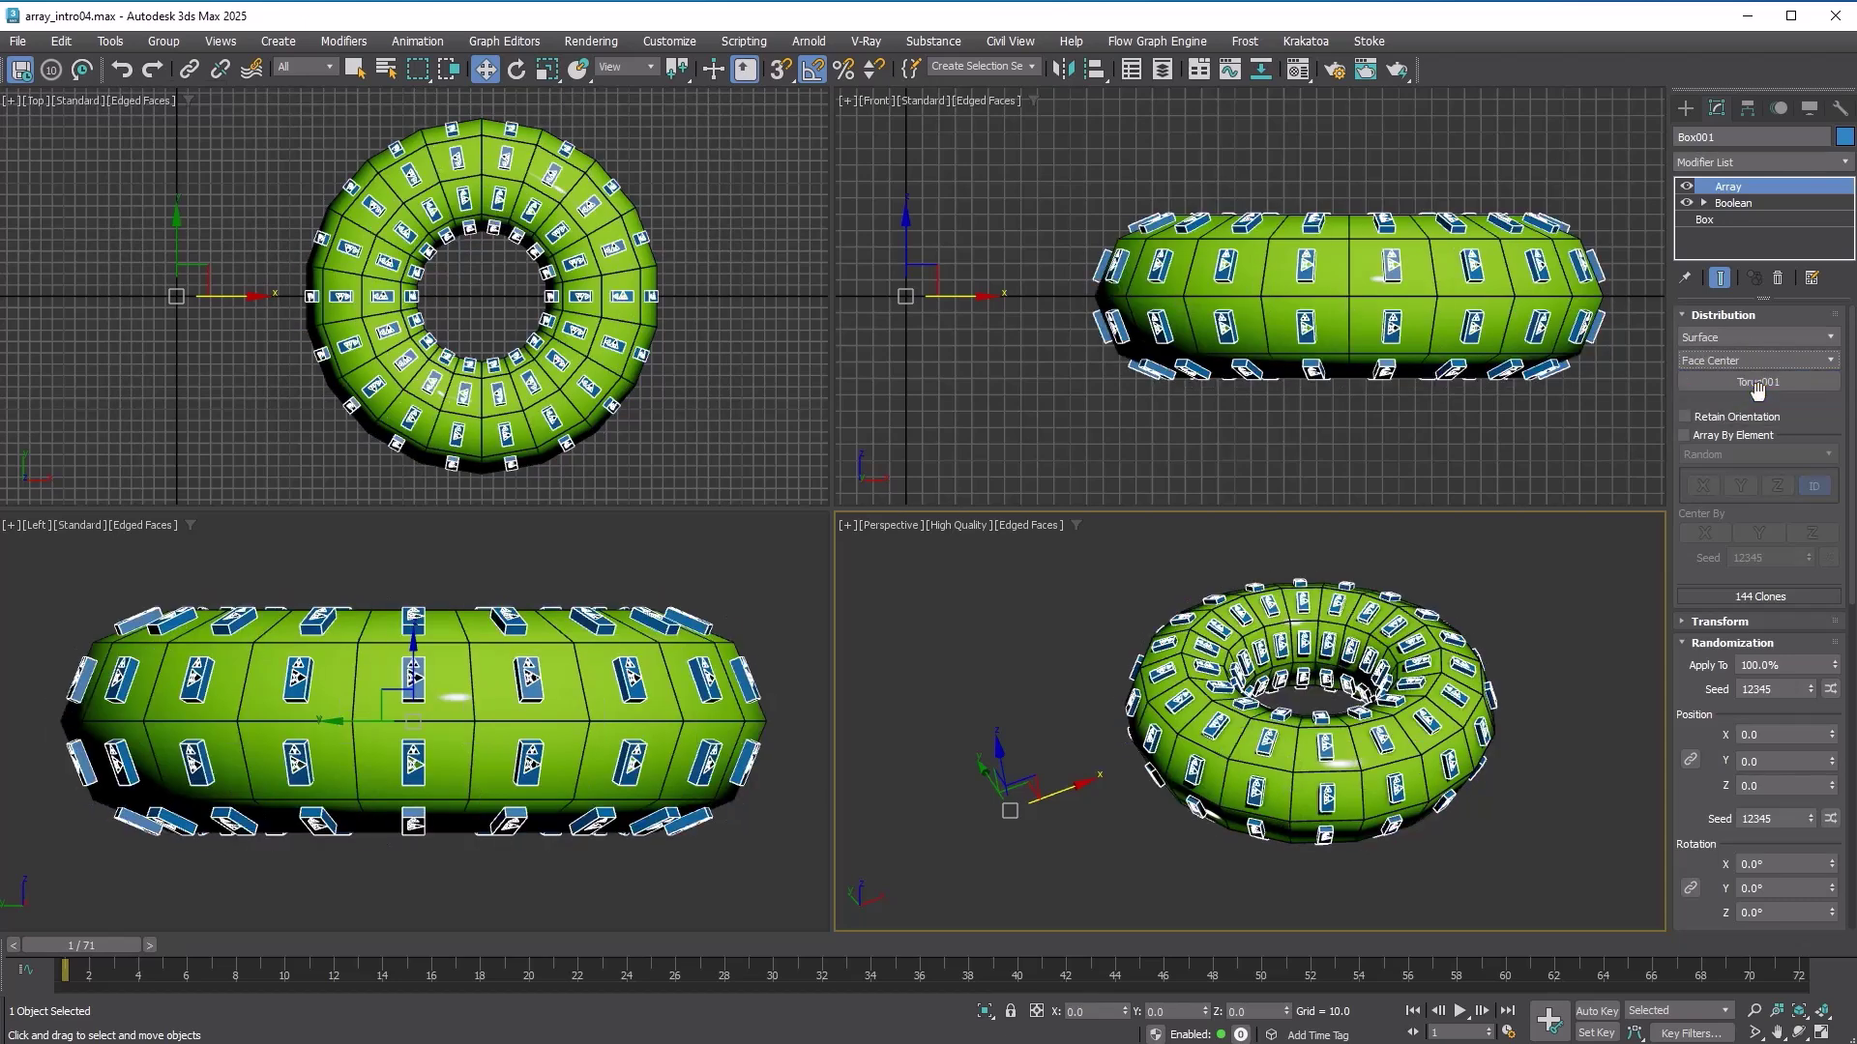
# Switch surface placement to Edge Center for 288 clones, then select faces across the torus.
pyautogui.click(1756, 360)
pyautogui.click(1756, 405)
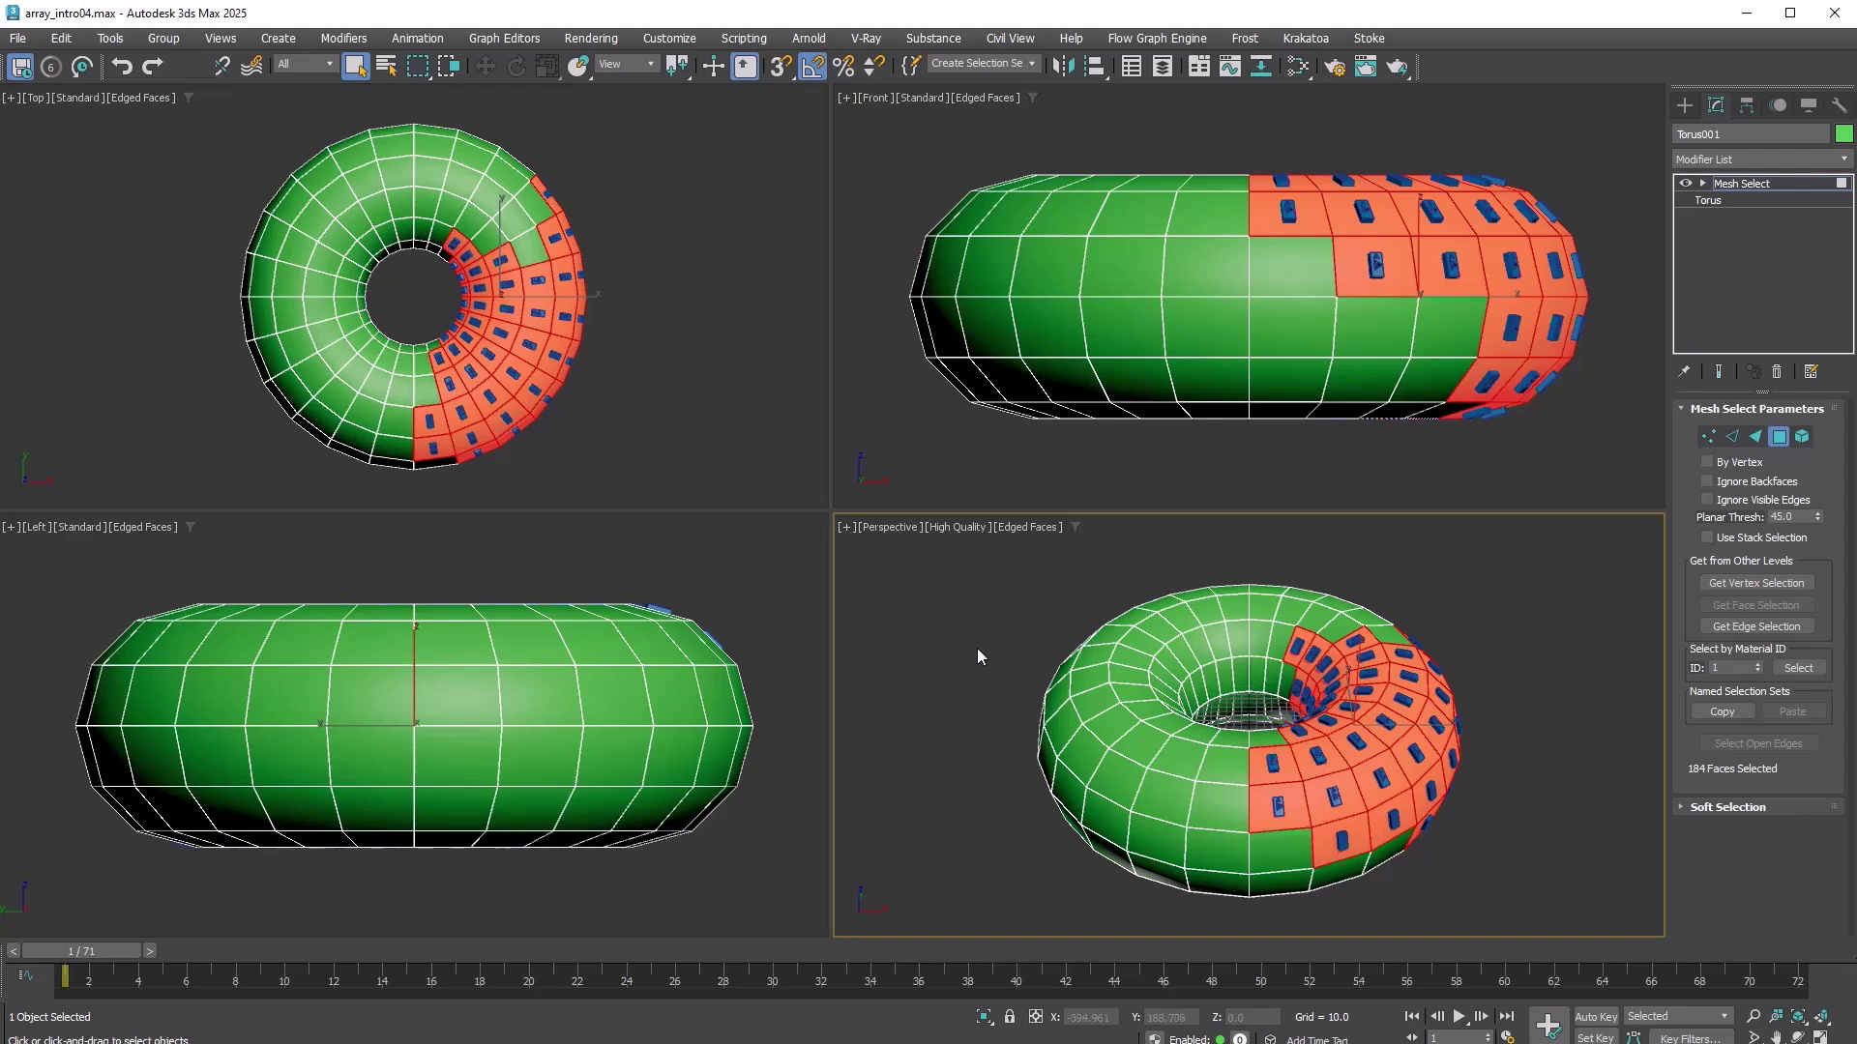
pyautogui.moveTo(977, 655); pyautogui.dragTo(1202, 810)
pyautogui.moveTo(1539, 906); pyautogui.dragTo(970, 746)
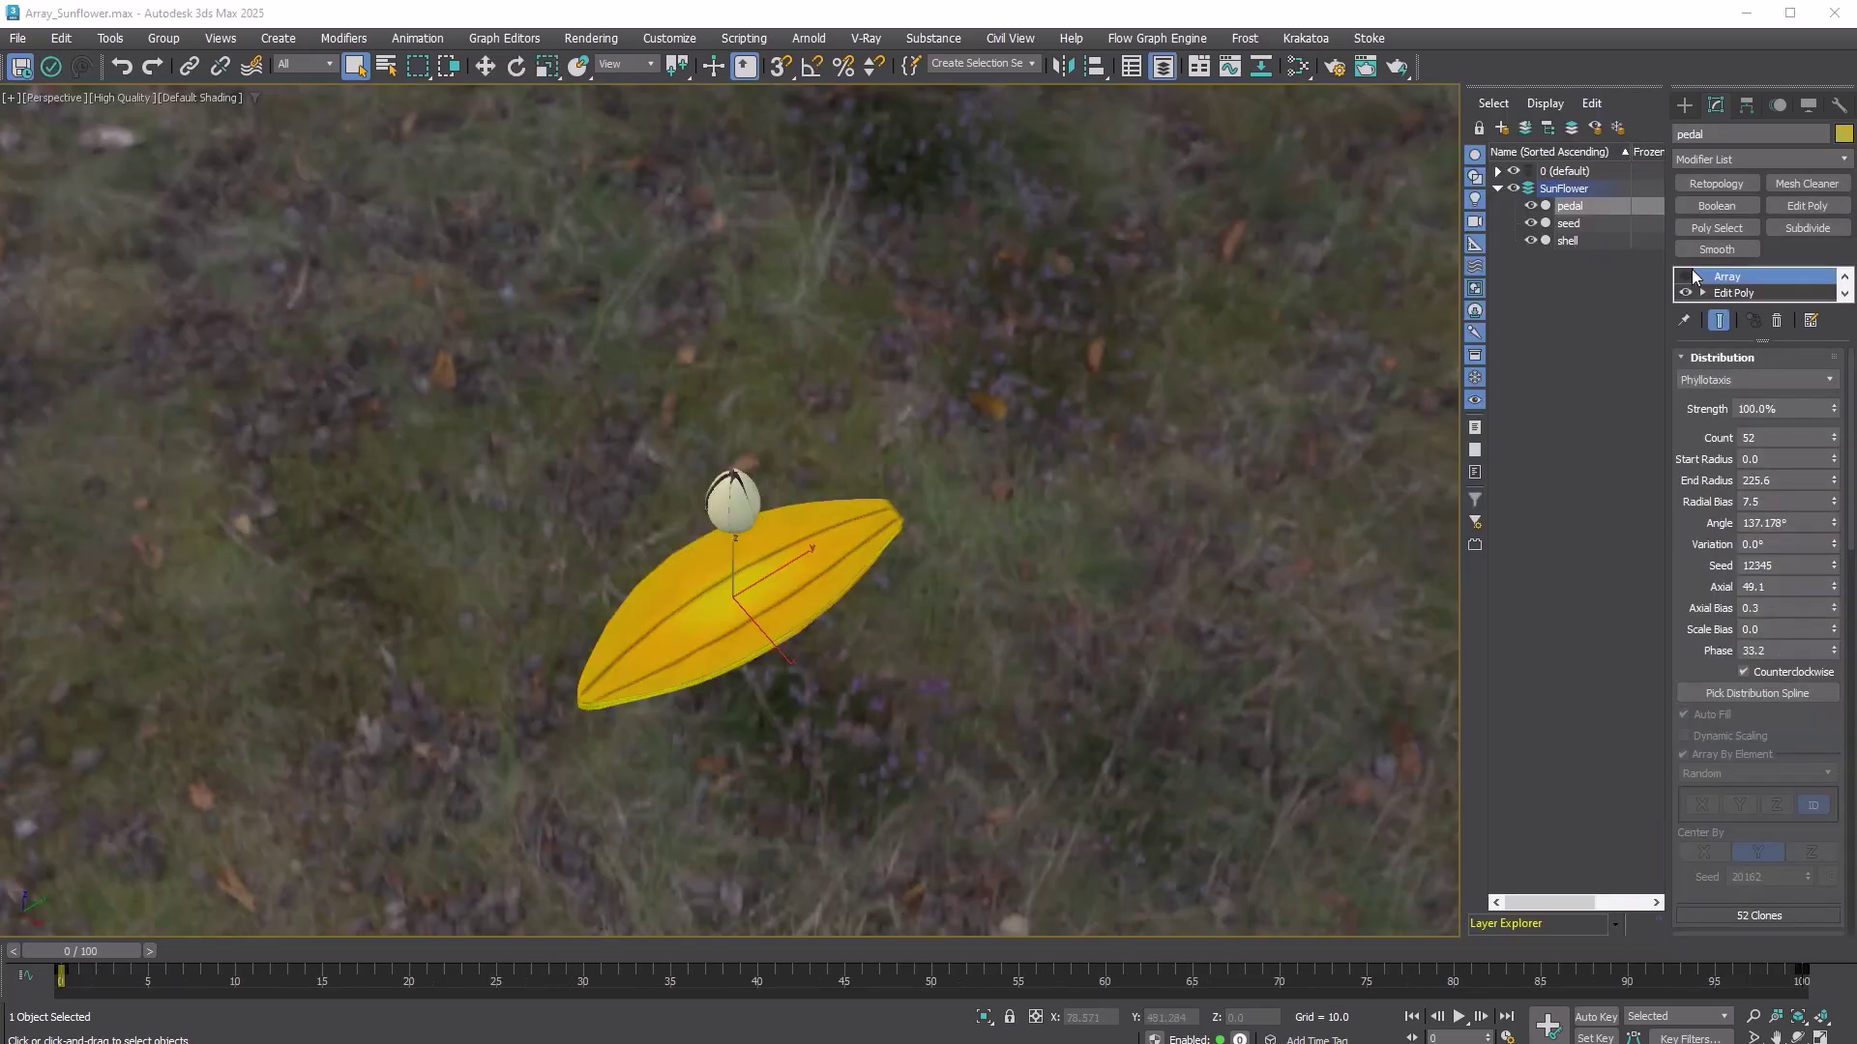
# Enable the pedal object's Array modifier to form the ring of petals.
pyautogui.click(1685, 278)
pyautogui.scroll(-3, 847, 643)
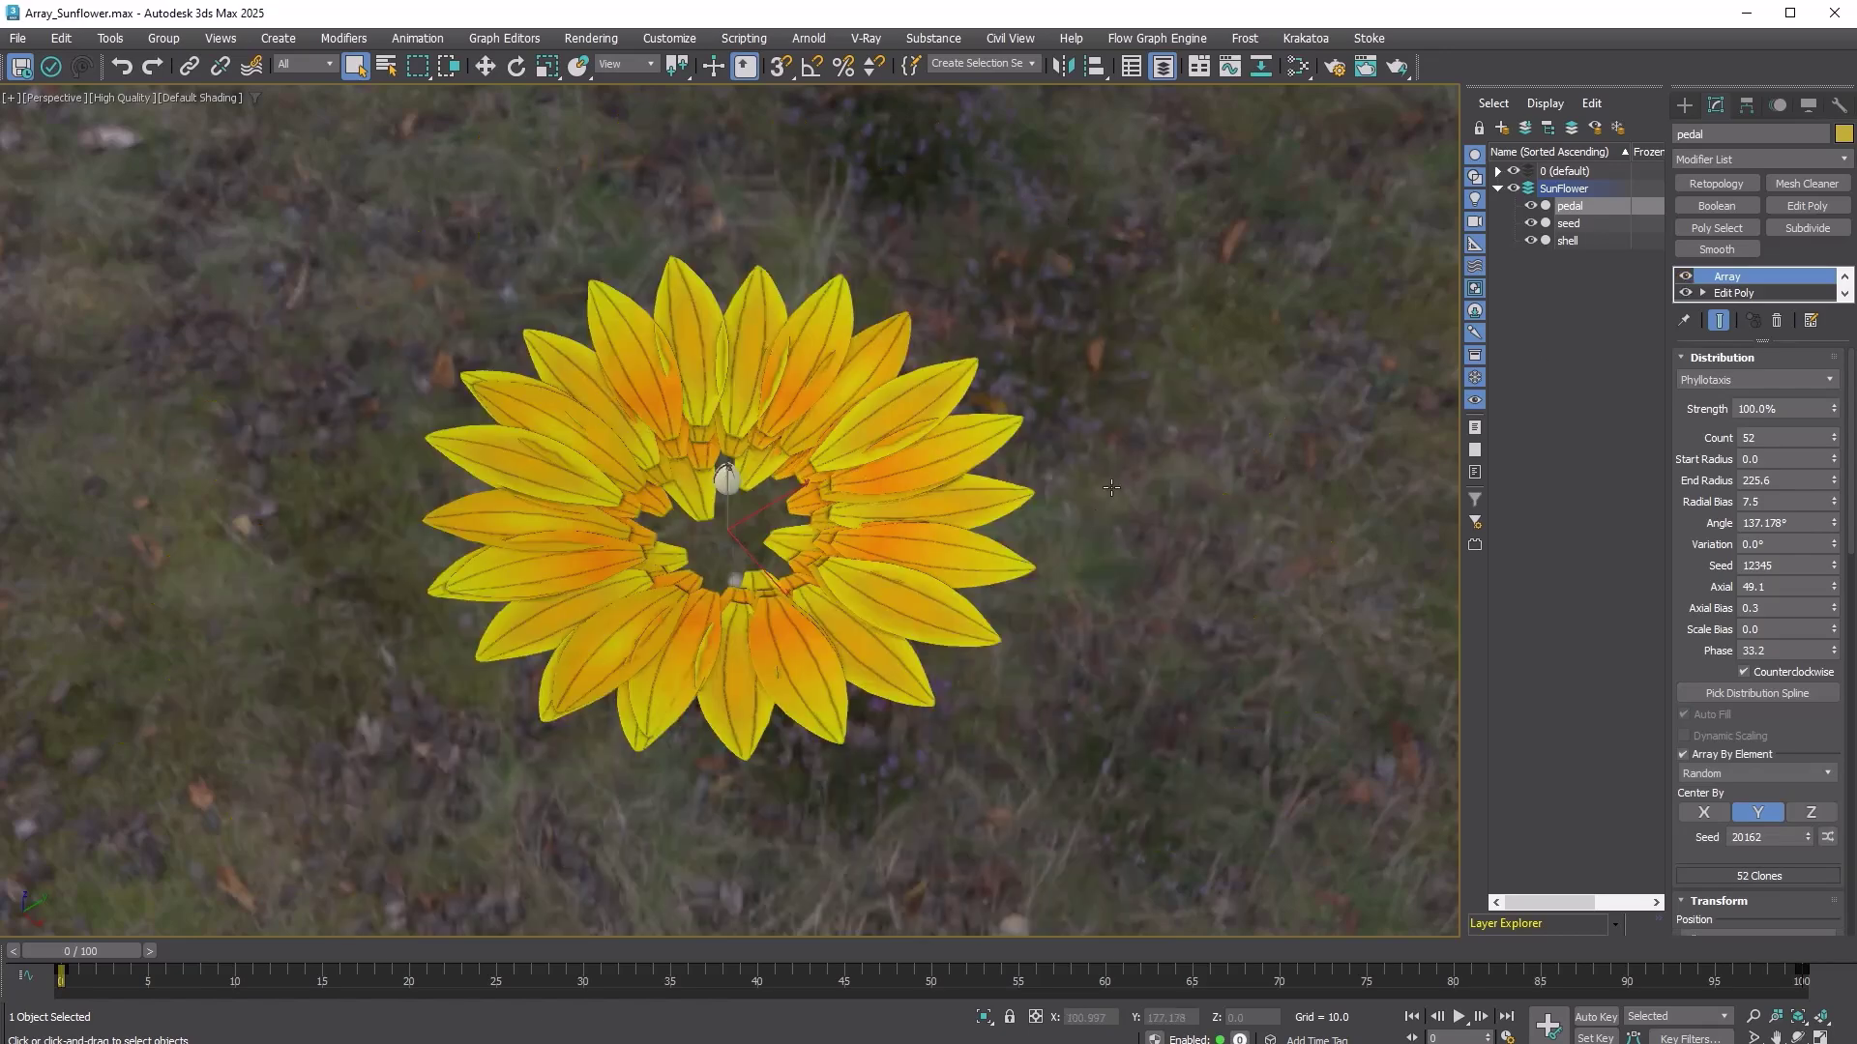
pyautogui.keyDown('alt'); pyautogui.moveTo(848, 643); pyautogui.dragTo(914, 541, button='middle'); pyautogui.keyUp('alt')
# Enable the seed and shell Array modifiers to fill the sunflower's centre, then lower the clone count.
pyautogui.click(1568, 224)
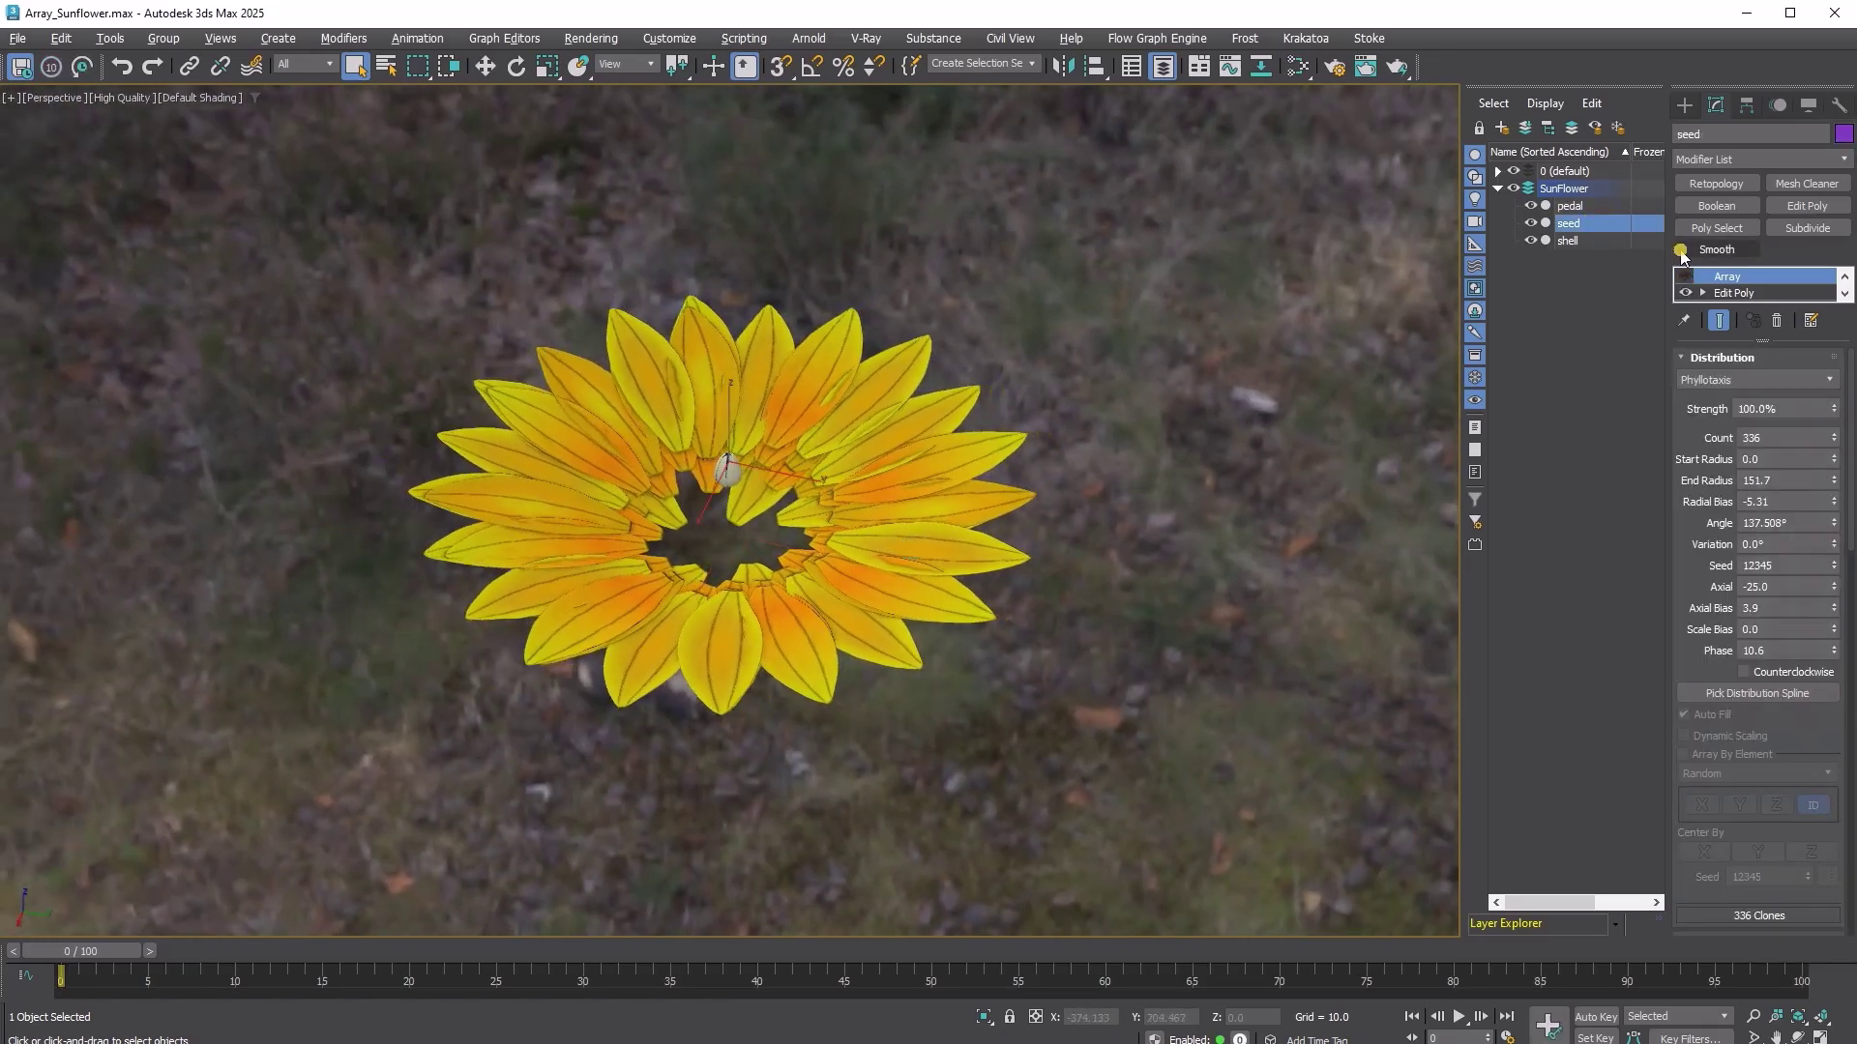
pyautogui.click(1684, 278)
pyautogui.scroll(4, 813, 447)
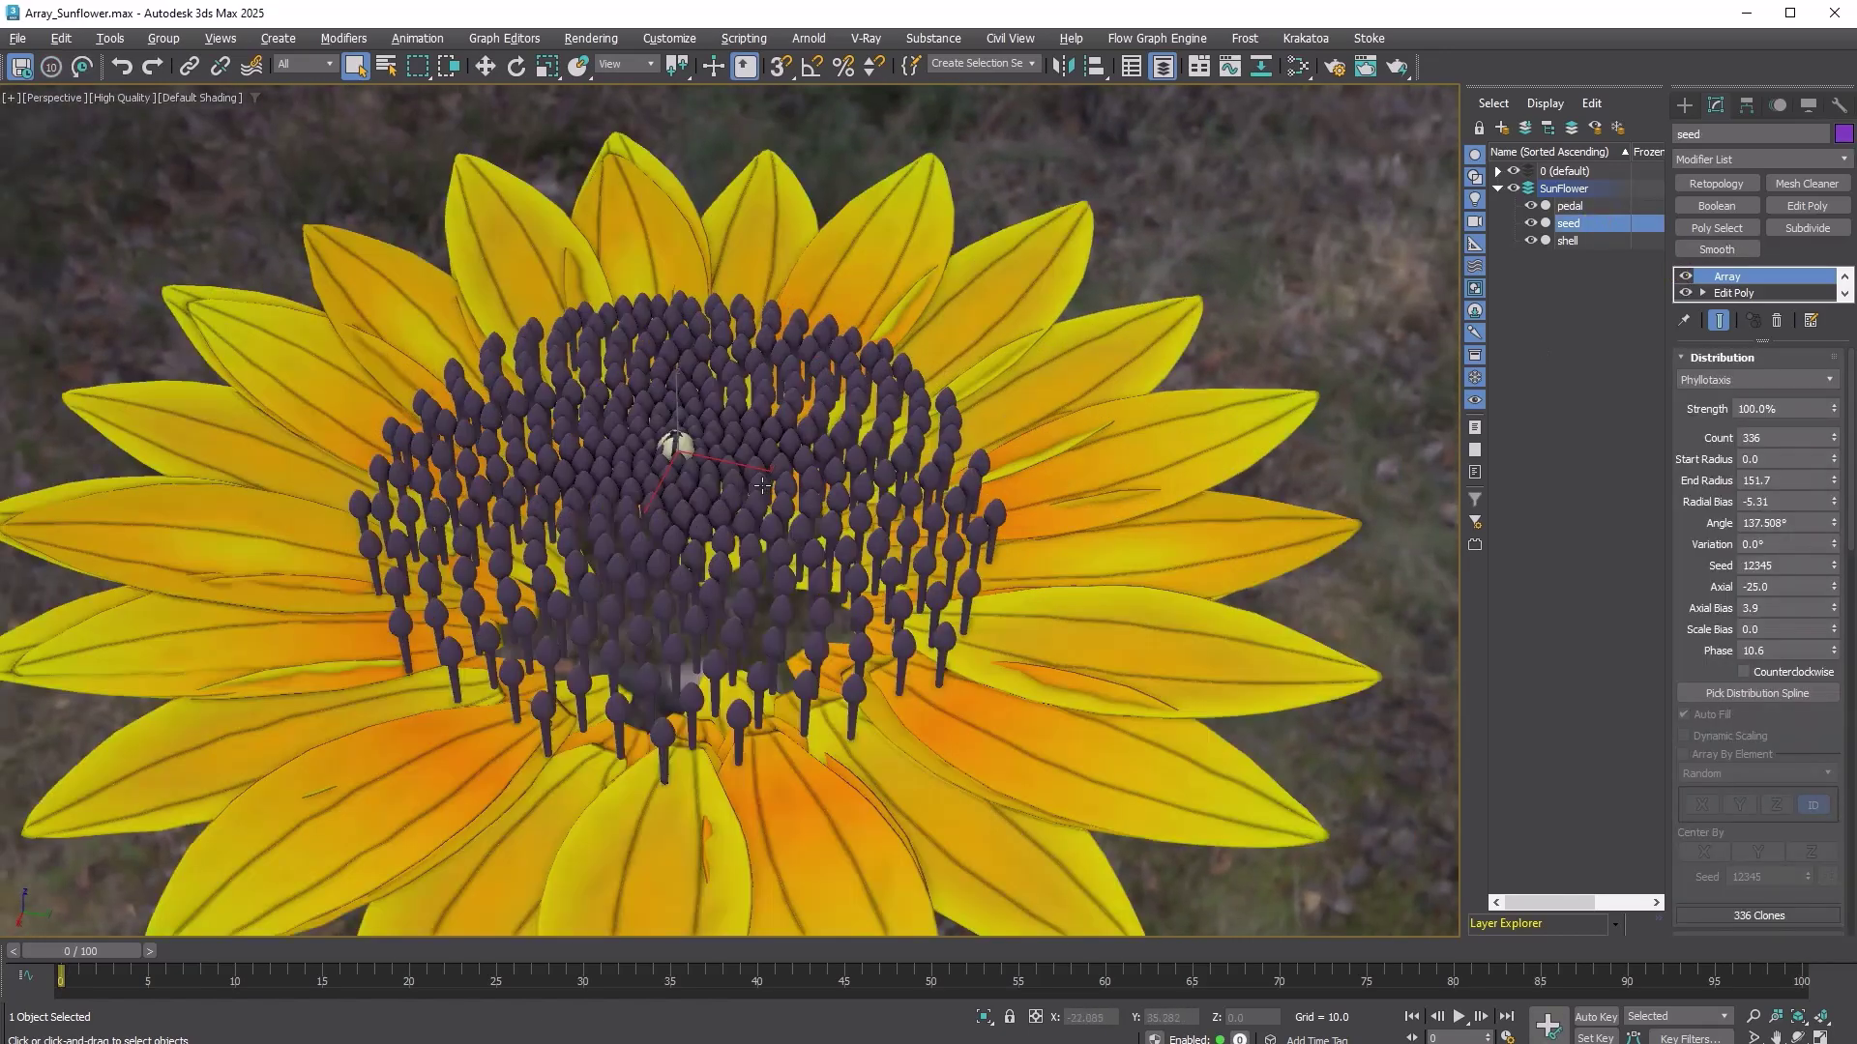
pyautogui.click(1567, 241)
pyautogui.click(1685, 277)
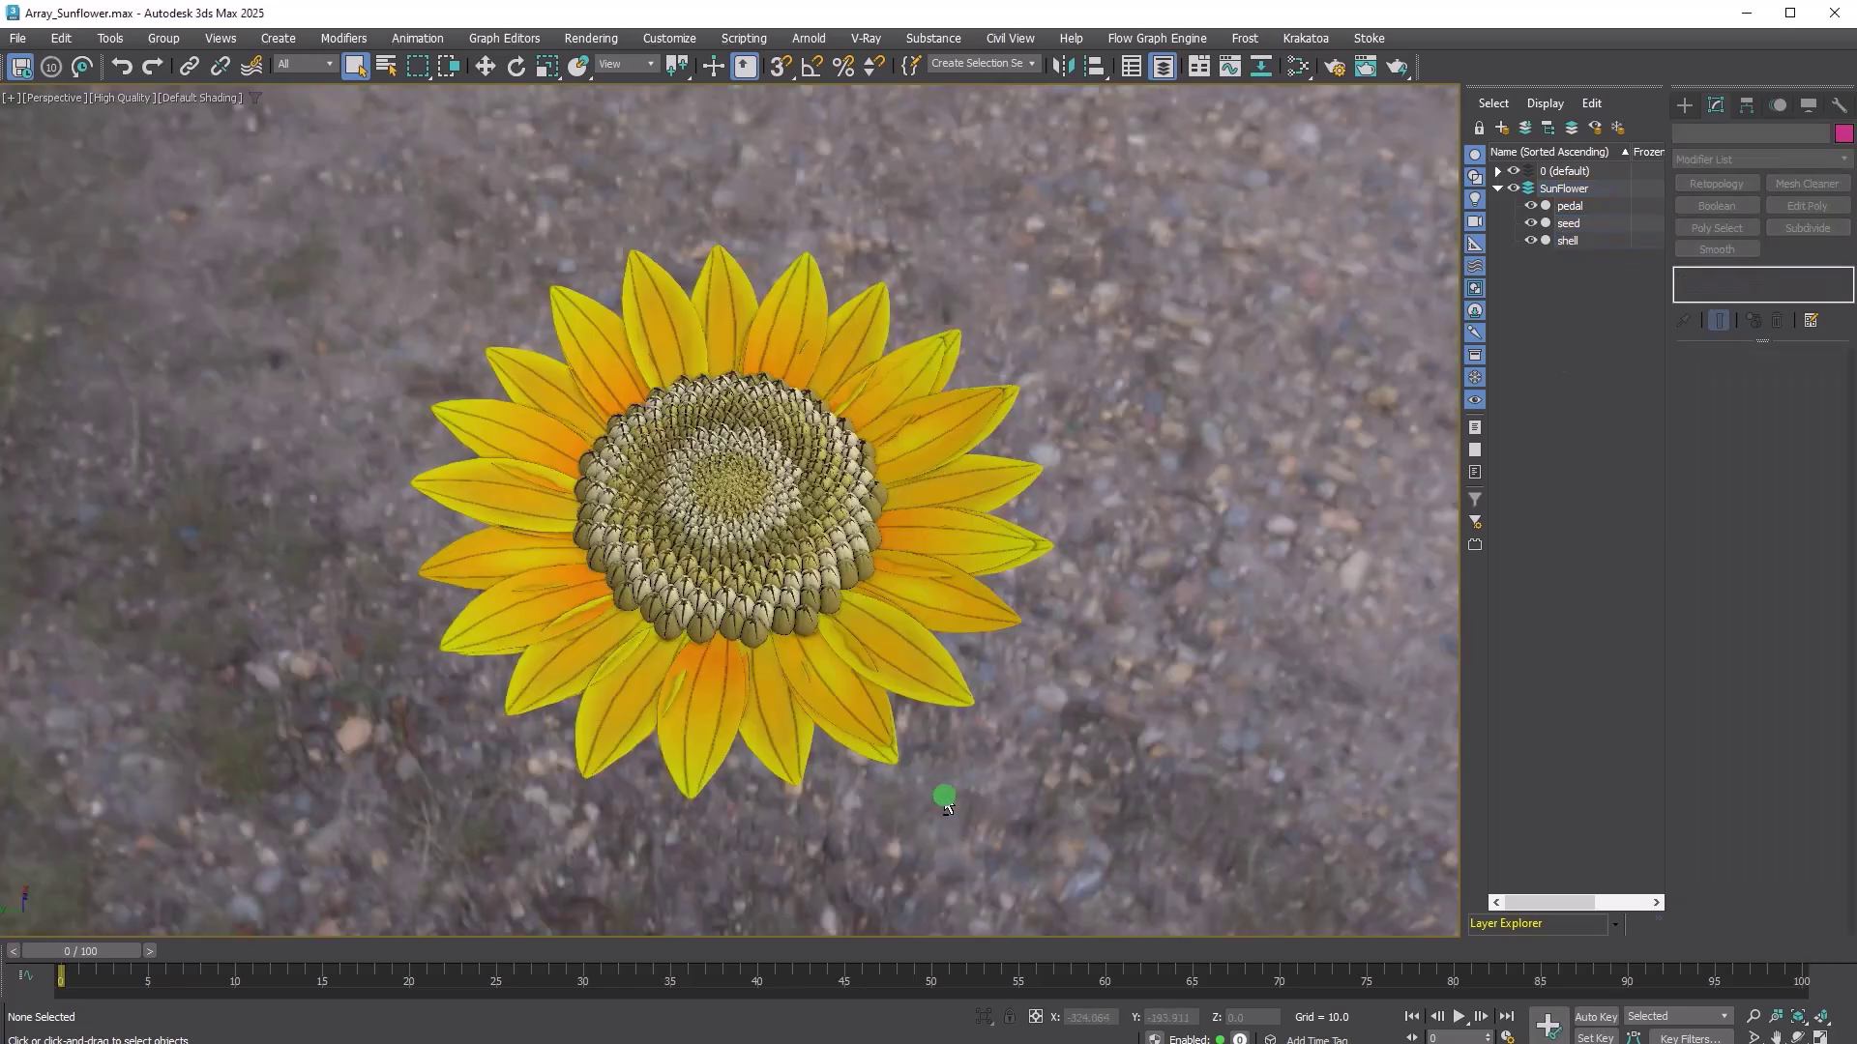
pyautogui.moveTo(945, 792)
pyautogui.keyDown('alt'); pyautogui.mouseDown(button='middle')
pyautogui.moveTo(908, 792)
pyautogui.moveTo(944, 789)
pyautogui.moveTo(865, 718)
pyautogui.mouseUp(button='middle'); pyautogui.keyUp('alt')
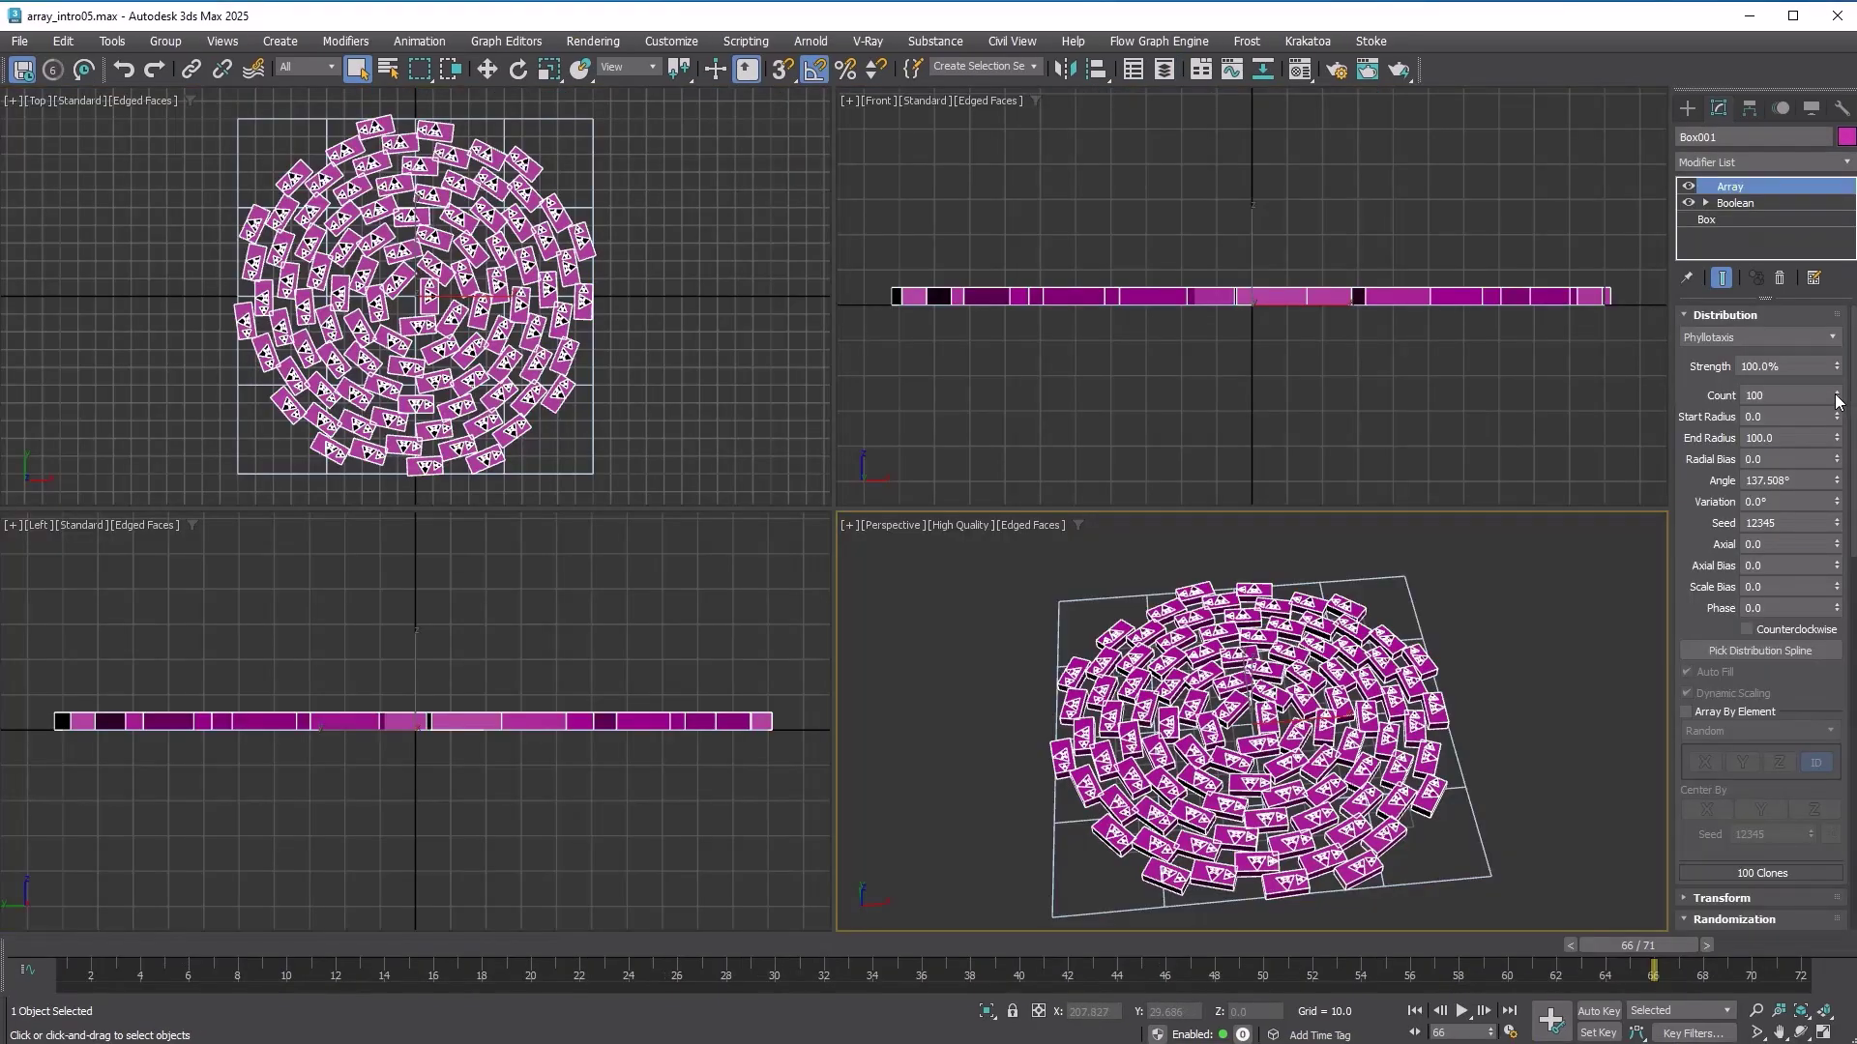
pyautogui.moveTo(1837, 402)
pyautogui.mouseDown()
pyautogui.moveTo(1818, 498)
pyautogui.moveTo(1834, 360)
pyautogui.moveTo(1840, 396)
pyautogui.mouseUp()
pyautogui.doubleClick(1816, 417)
pyautogui.write('50')
pyautogui.press('Return')
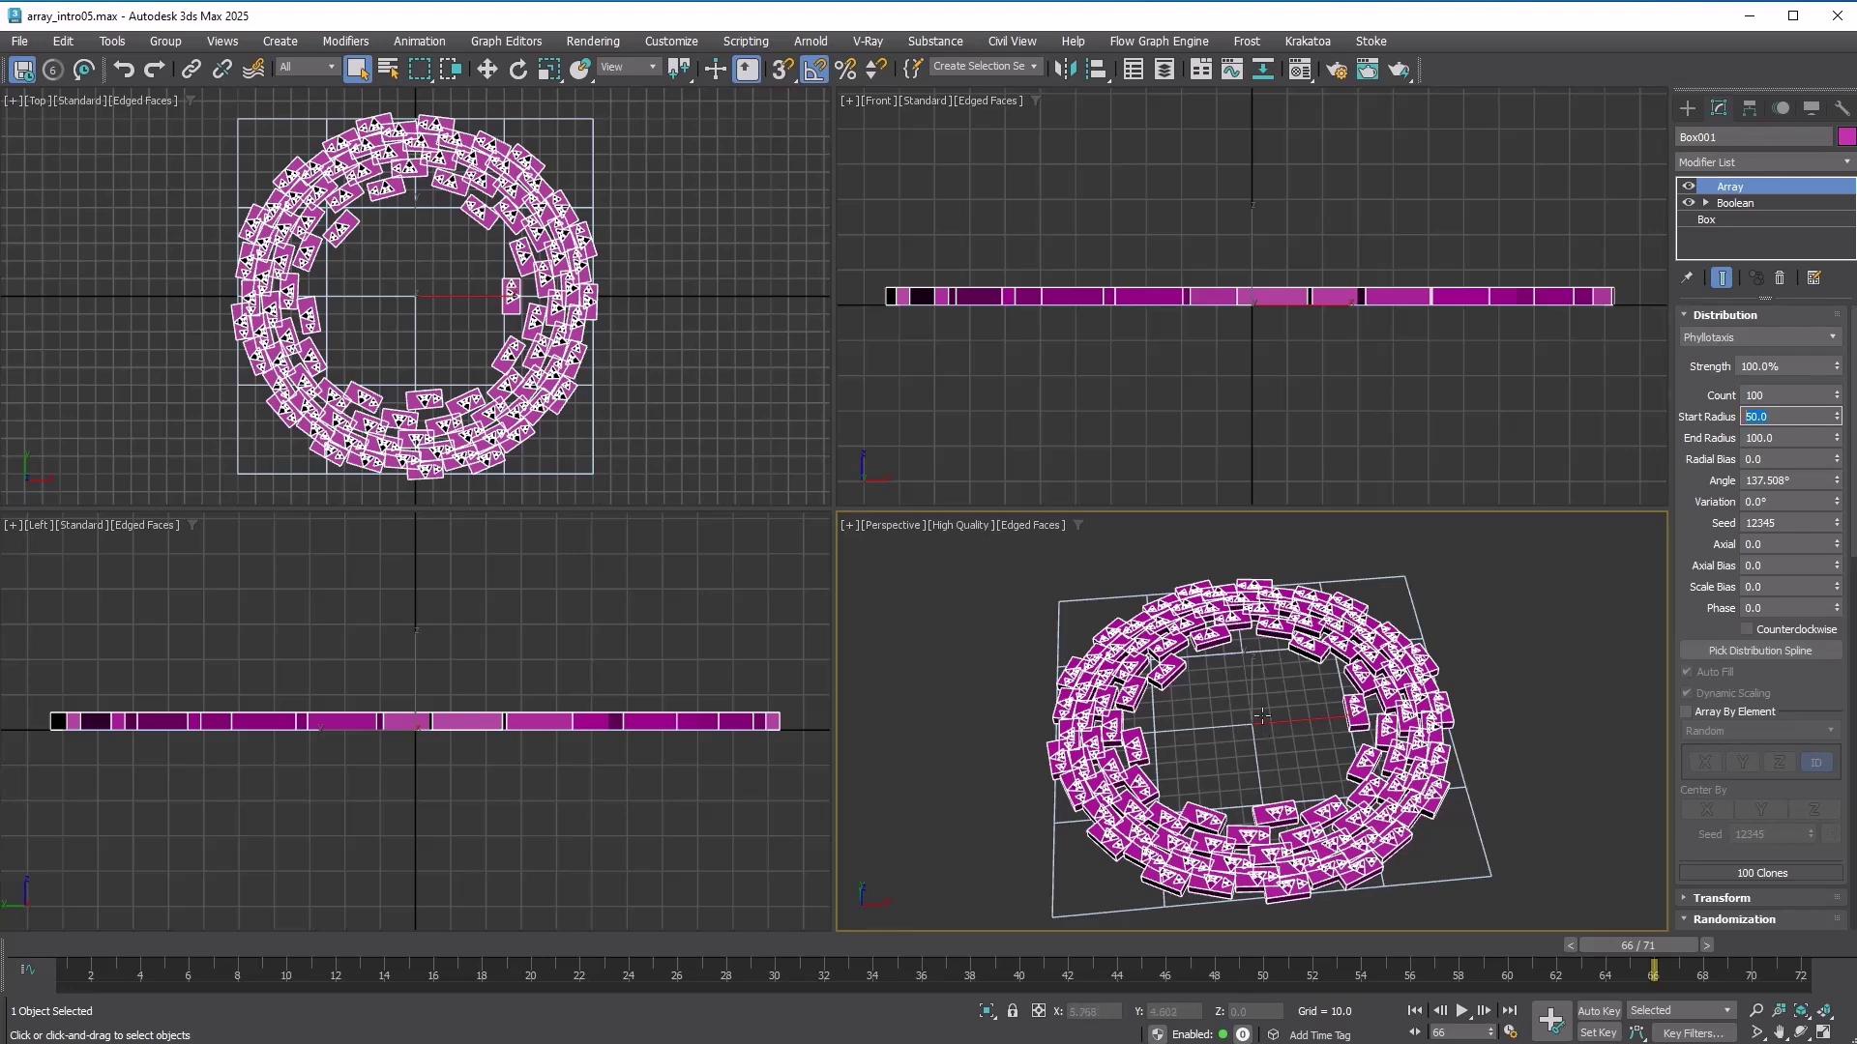
pyautogui.write('0')
pyautogui.press('Tab')
pyautogui.press('Return')
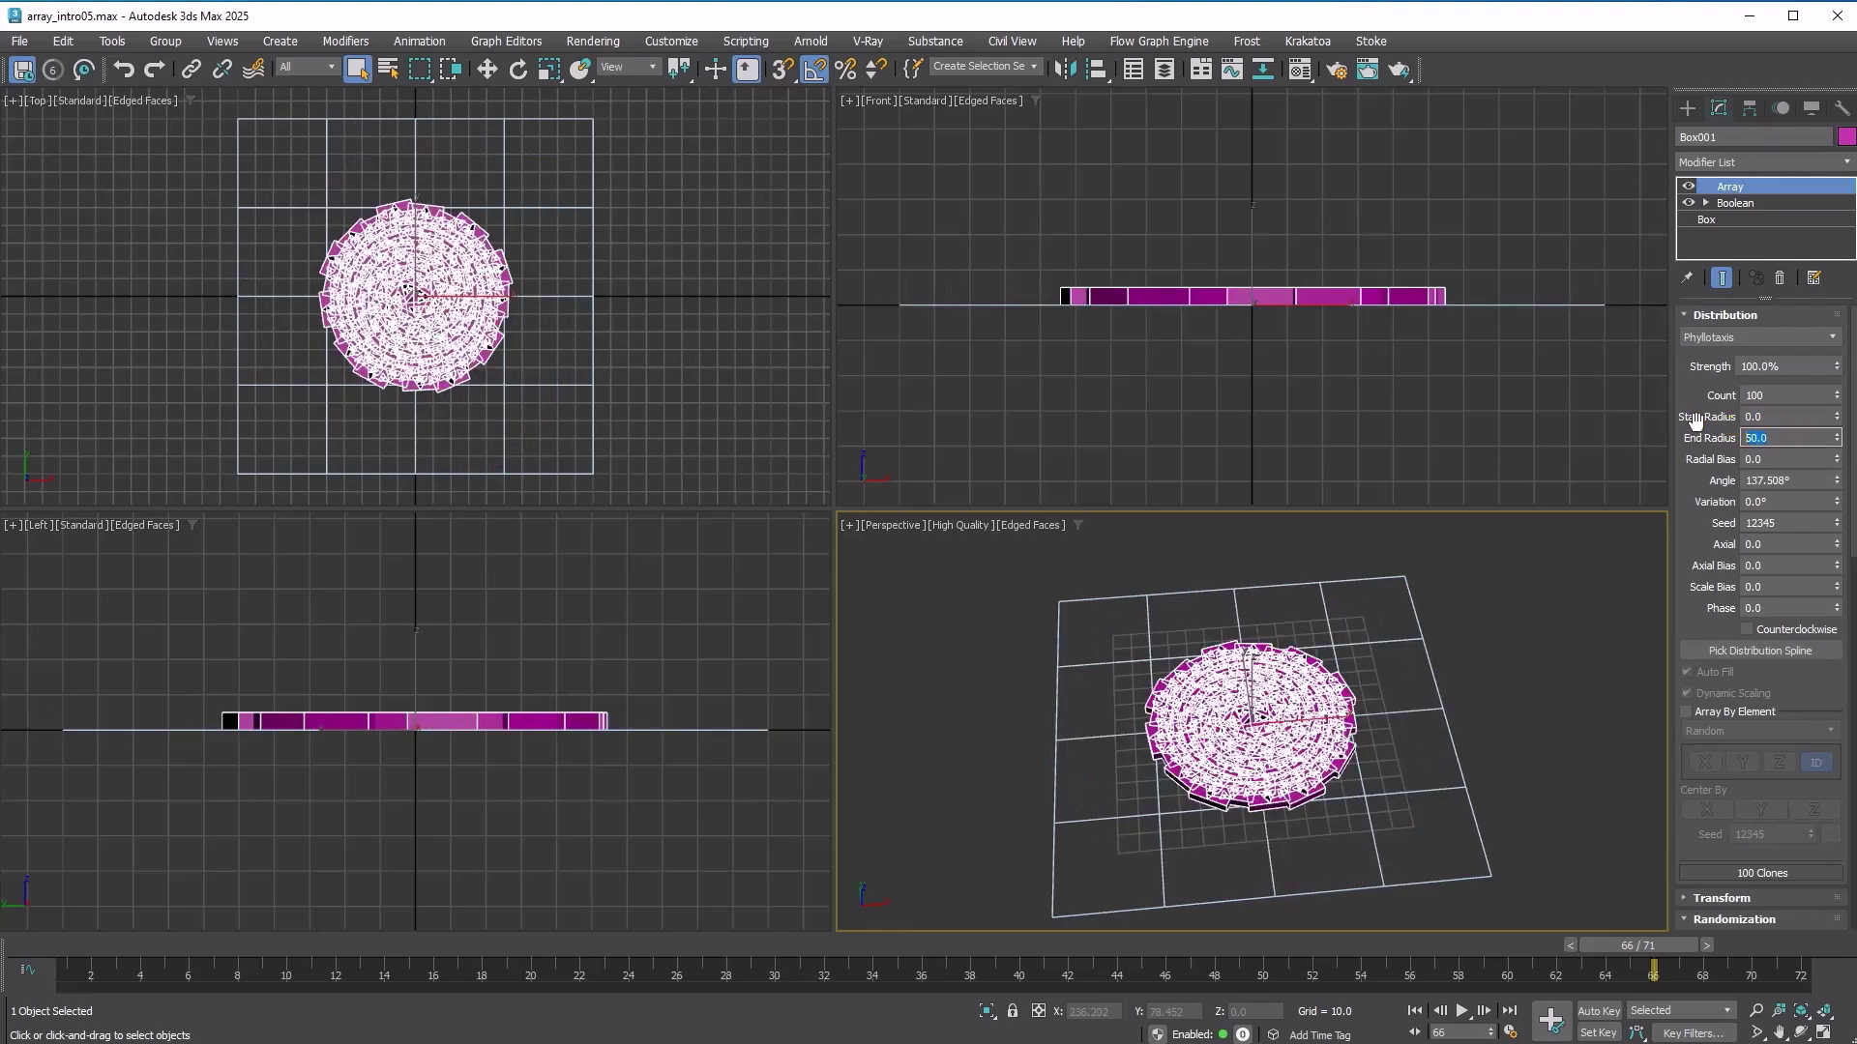
pyautogui.write('100')
pyautogui.press('Return')
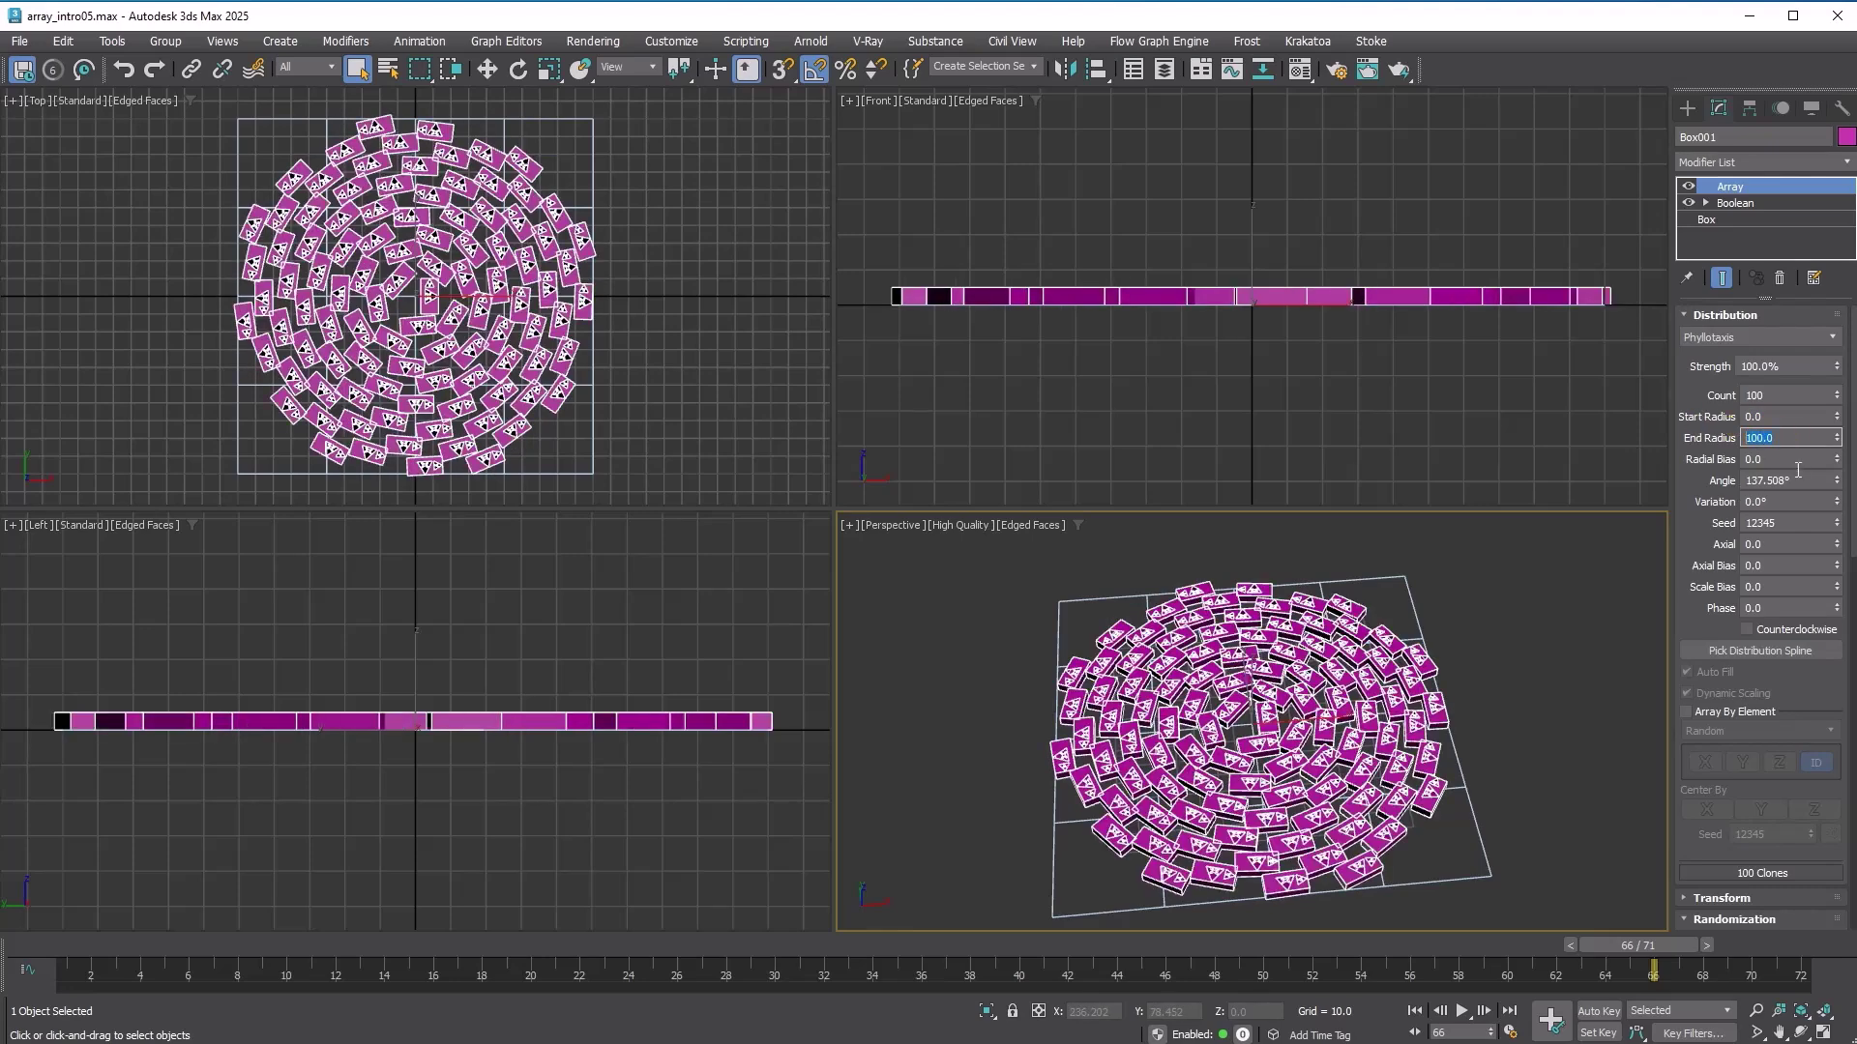
pyautogui.moveTo(1838, 460)
pyautogui.mouseDown()
pyautogui.moveTo(1848, 354)
pyautogui.moveTo(1839, 455)
pyautogui.mouseUp()
# Try Variation and Axial values, then reset Variation, Axial, Axial Bias and Scale Bias.
pyautogui.moveTo(1837, 501)
pyautogui.mouseDown()
pyautogui.moveTo(1836, 402)
pyautogui.moveTo(1812, 593)
pyautogui.moveTo(1845, 467)
pyautogui.mouseUp()
pyautogui.rightClick(1836, 503)
pyautogui.moveTo(1835, 547); pyautogui.dragTo(1844, 791)
pyautogui.rightClick(1836, 565)
pyautogui.rightClick(1836, 543)
pyautogui.rightClick(1846, 677)
# Raise Phase to 89.3 and make the phyllotaxis spiral wind counterclockwise.
pyautogui.moveTo(1839, 615)
pyautogui.mouseDown()
pyautogui.moveTo(1836, 527)
pyautogui.moveTo(1835, 585)
pyautogui.mouseUp()
pyautogui.click(1768, 631)
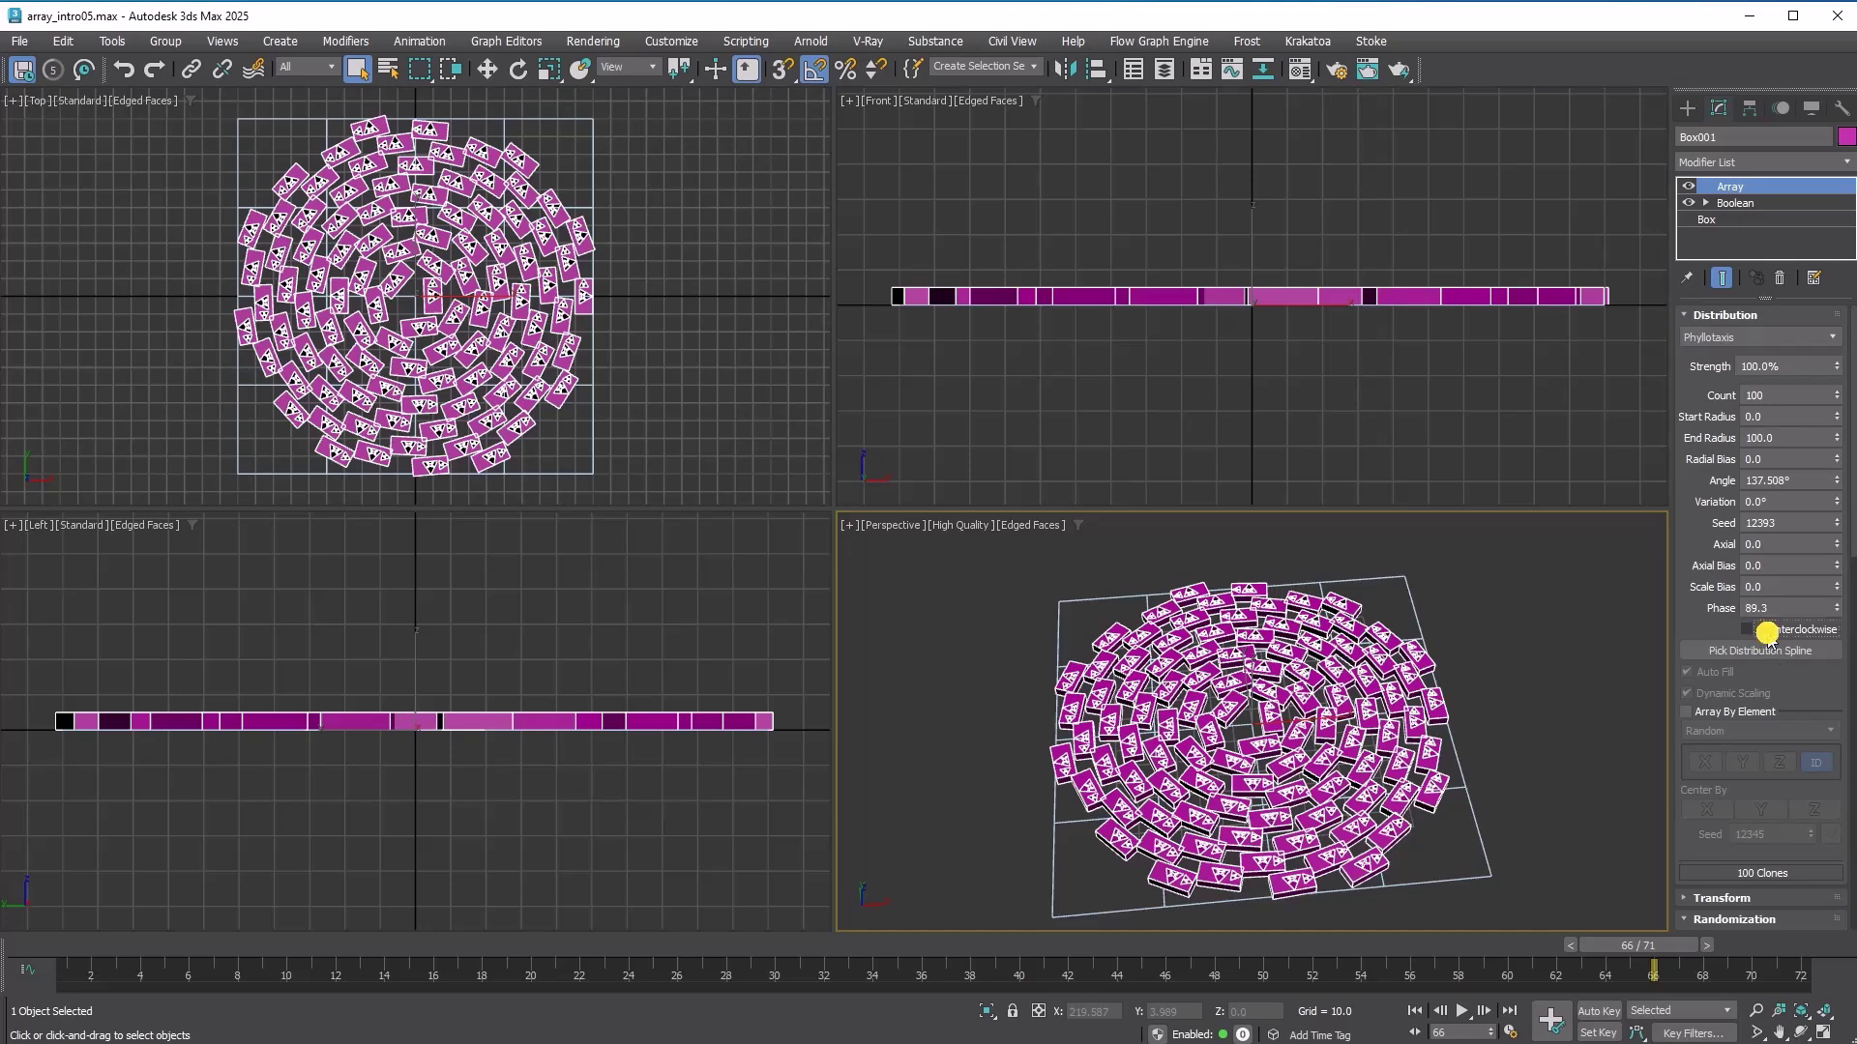
pyautogui.click(1768, 631)
pyautogui.click(1770, 631)
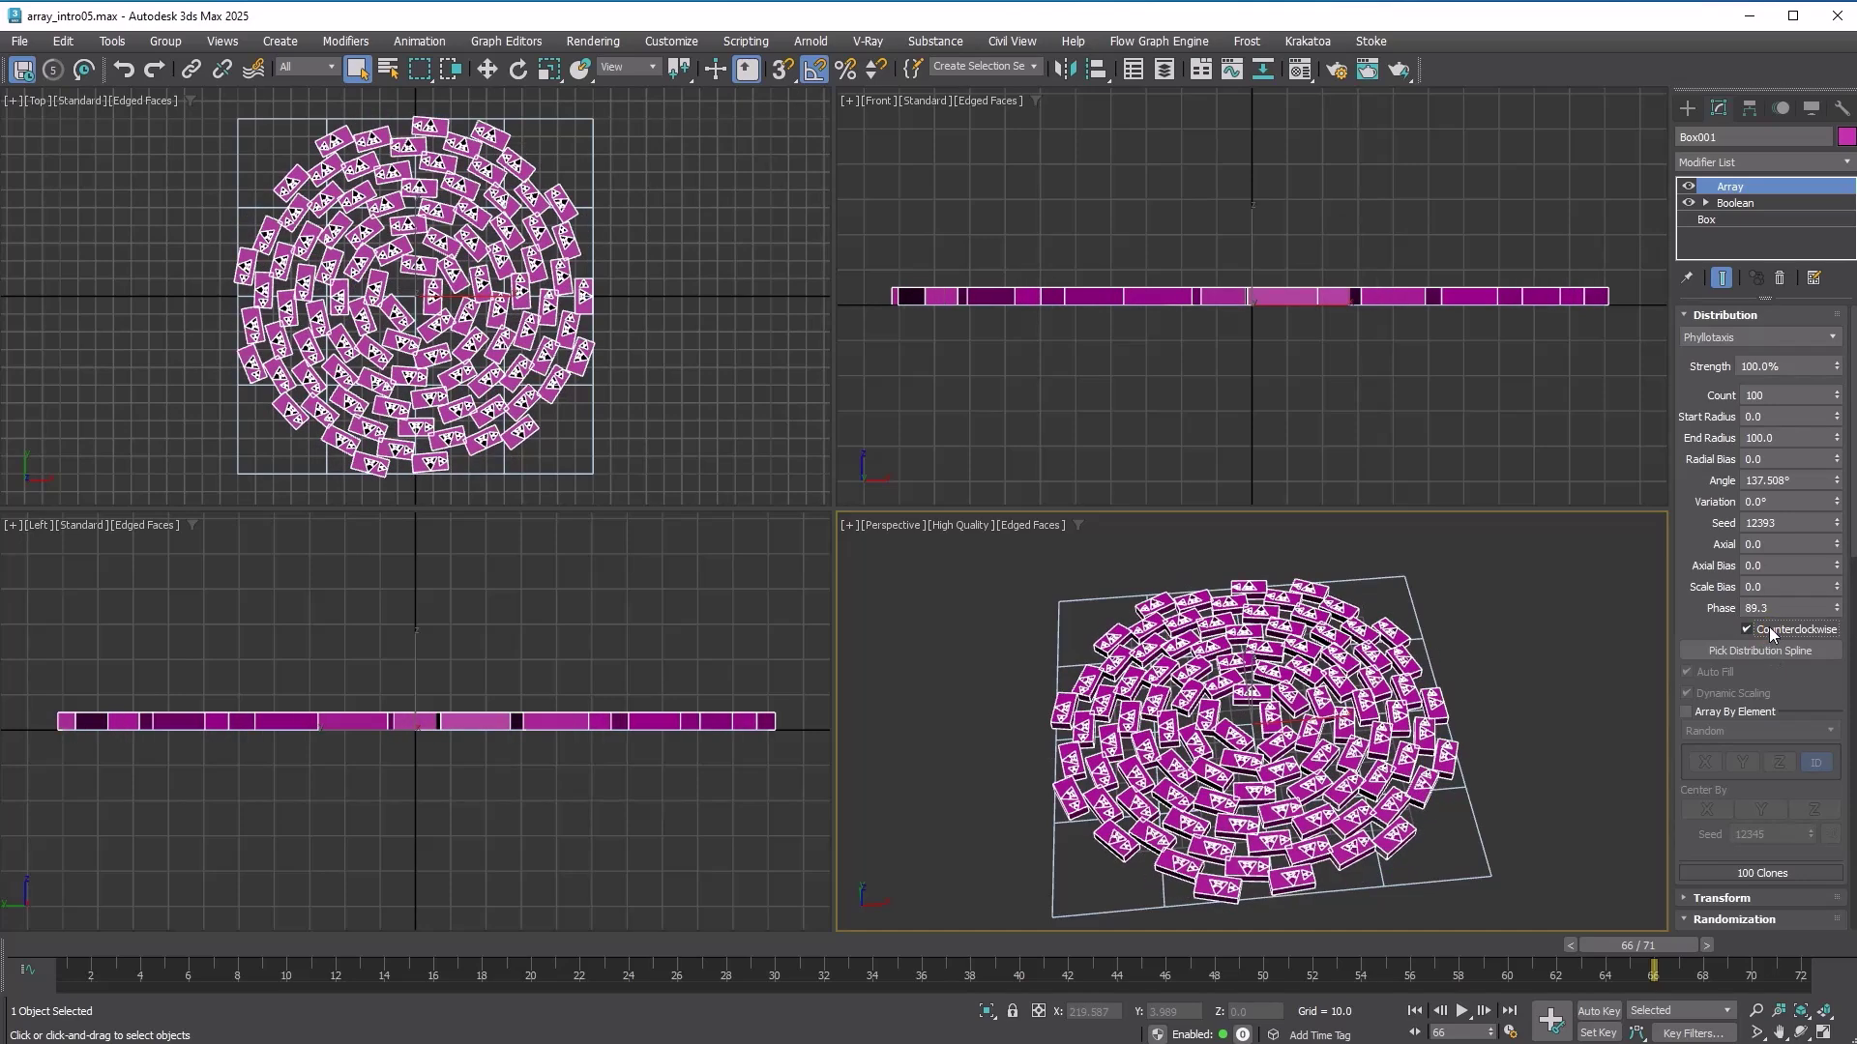
pyautogui.click(1770, 630)
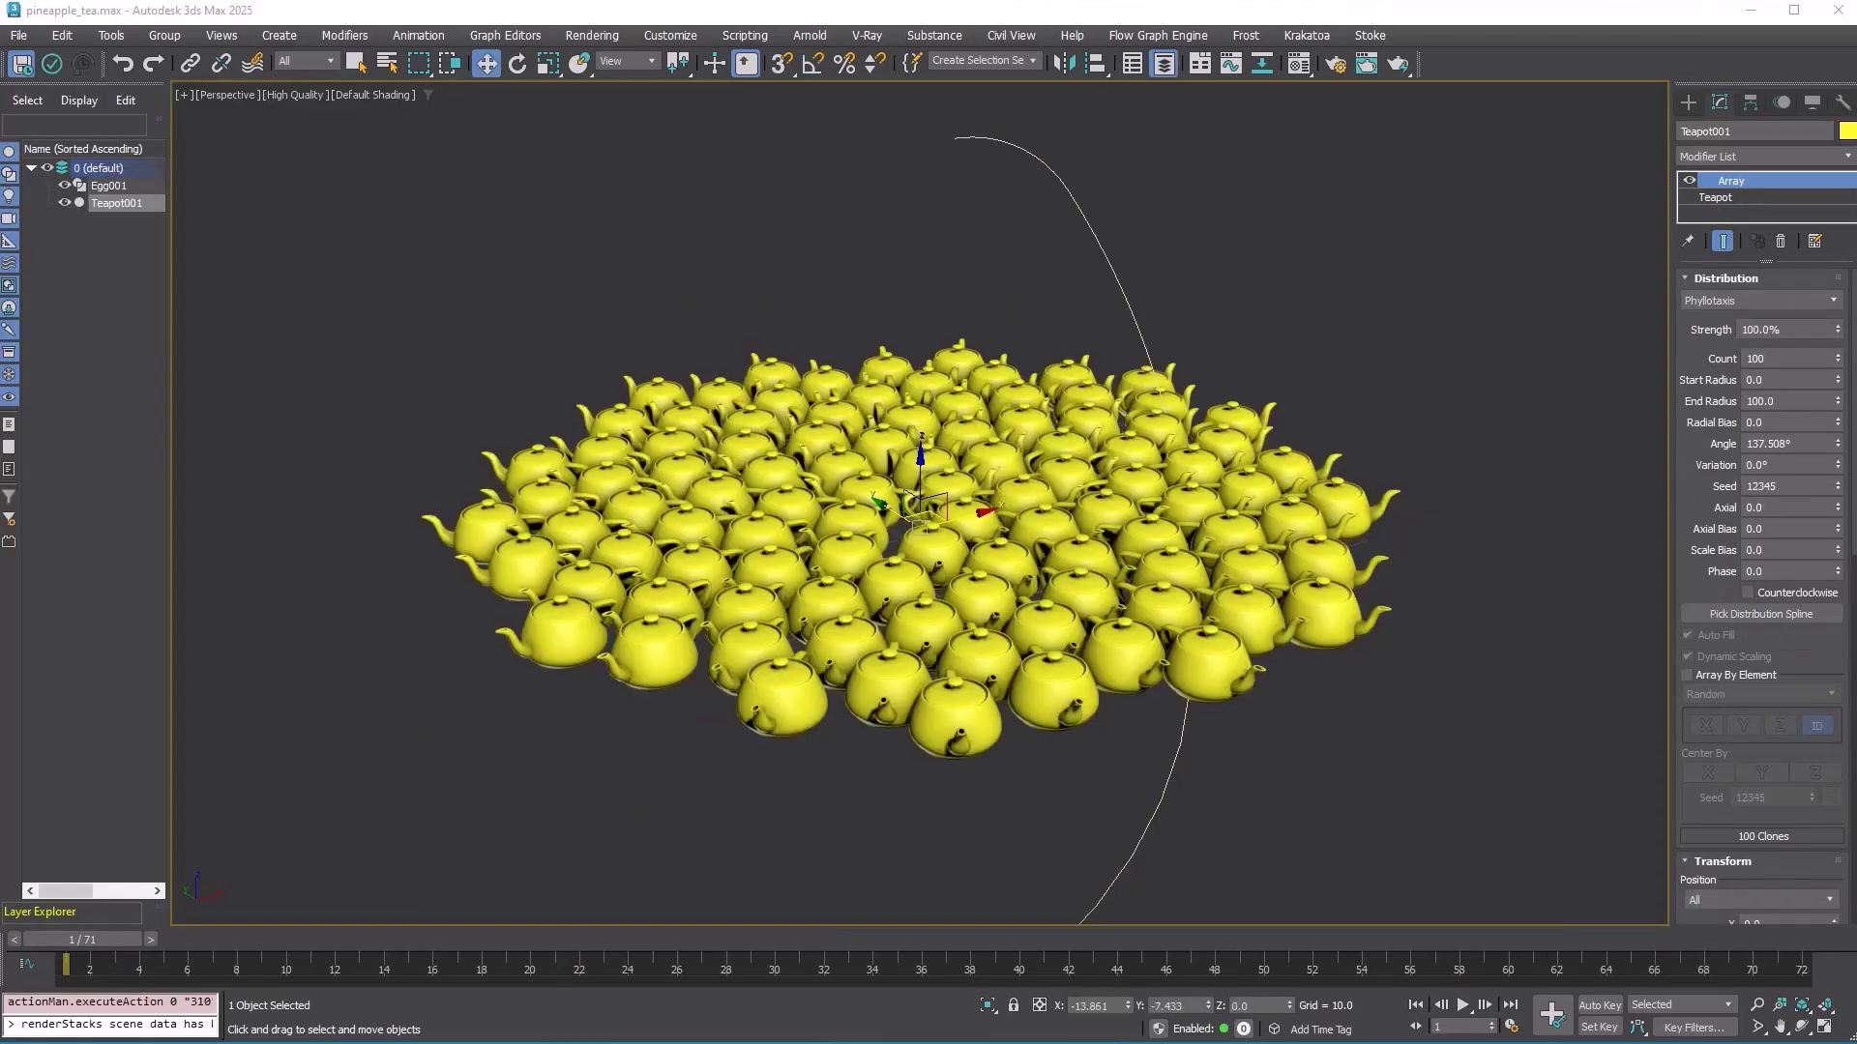
# Distribute the teapot array over Egg001 with Auto Fill on, giving 328 clones, and zoom to fit.
pyautogui.click(1760, 614)
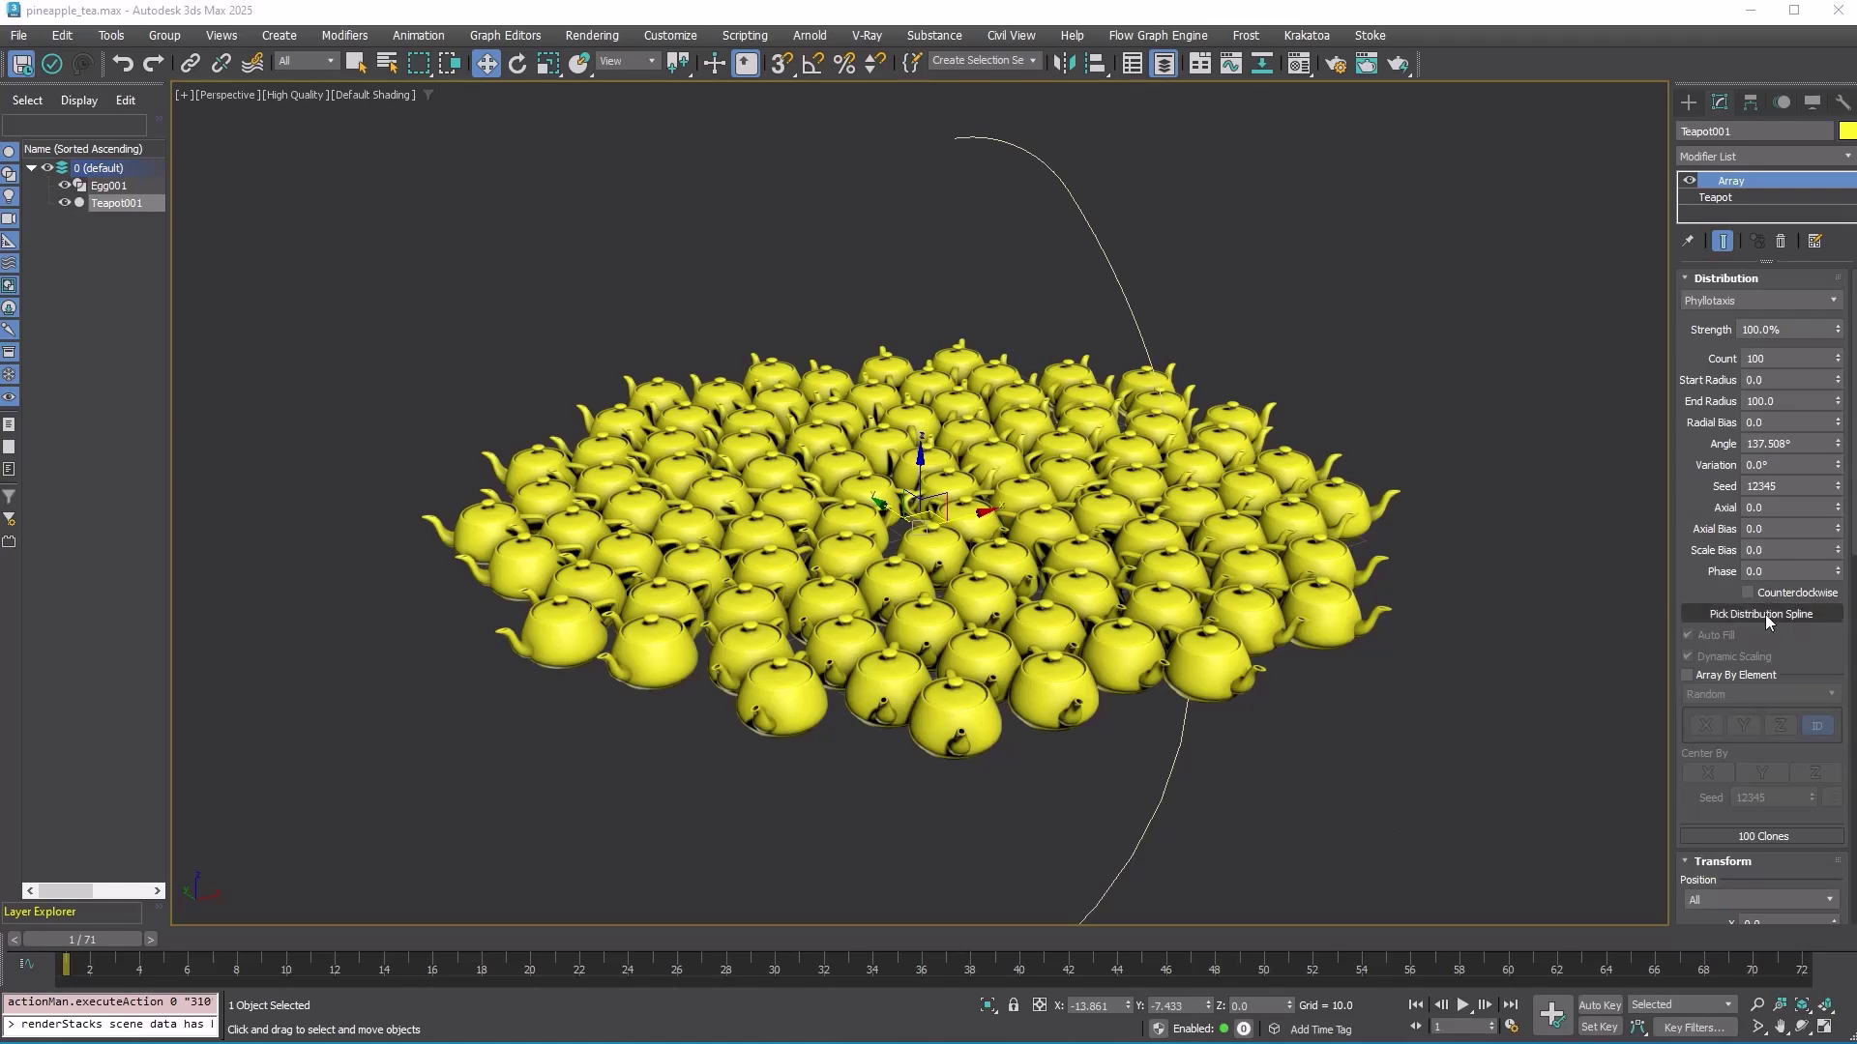
pyautogui.click(1183, 721)
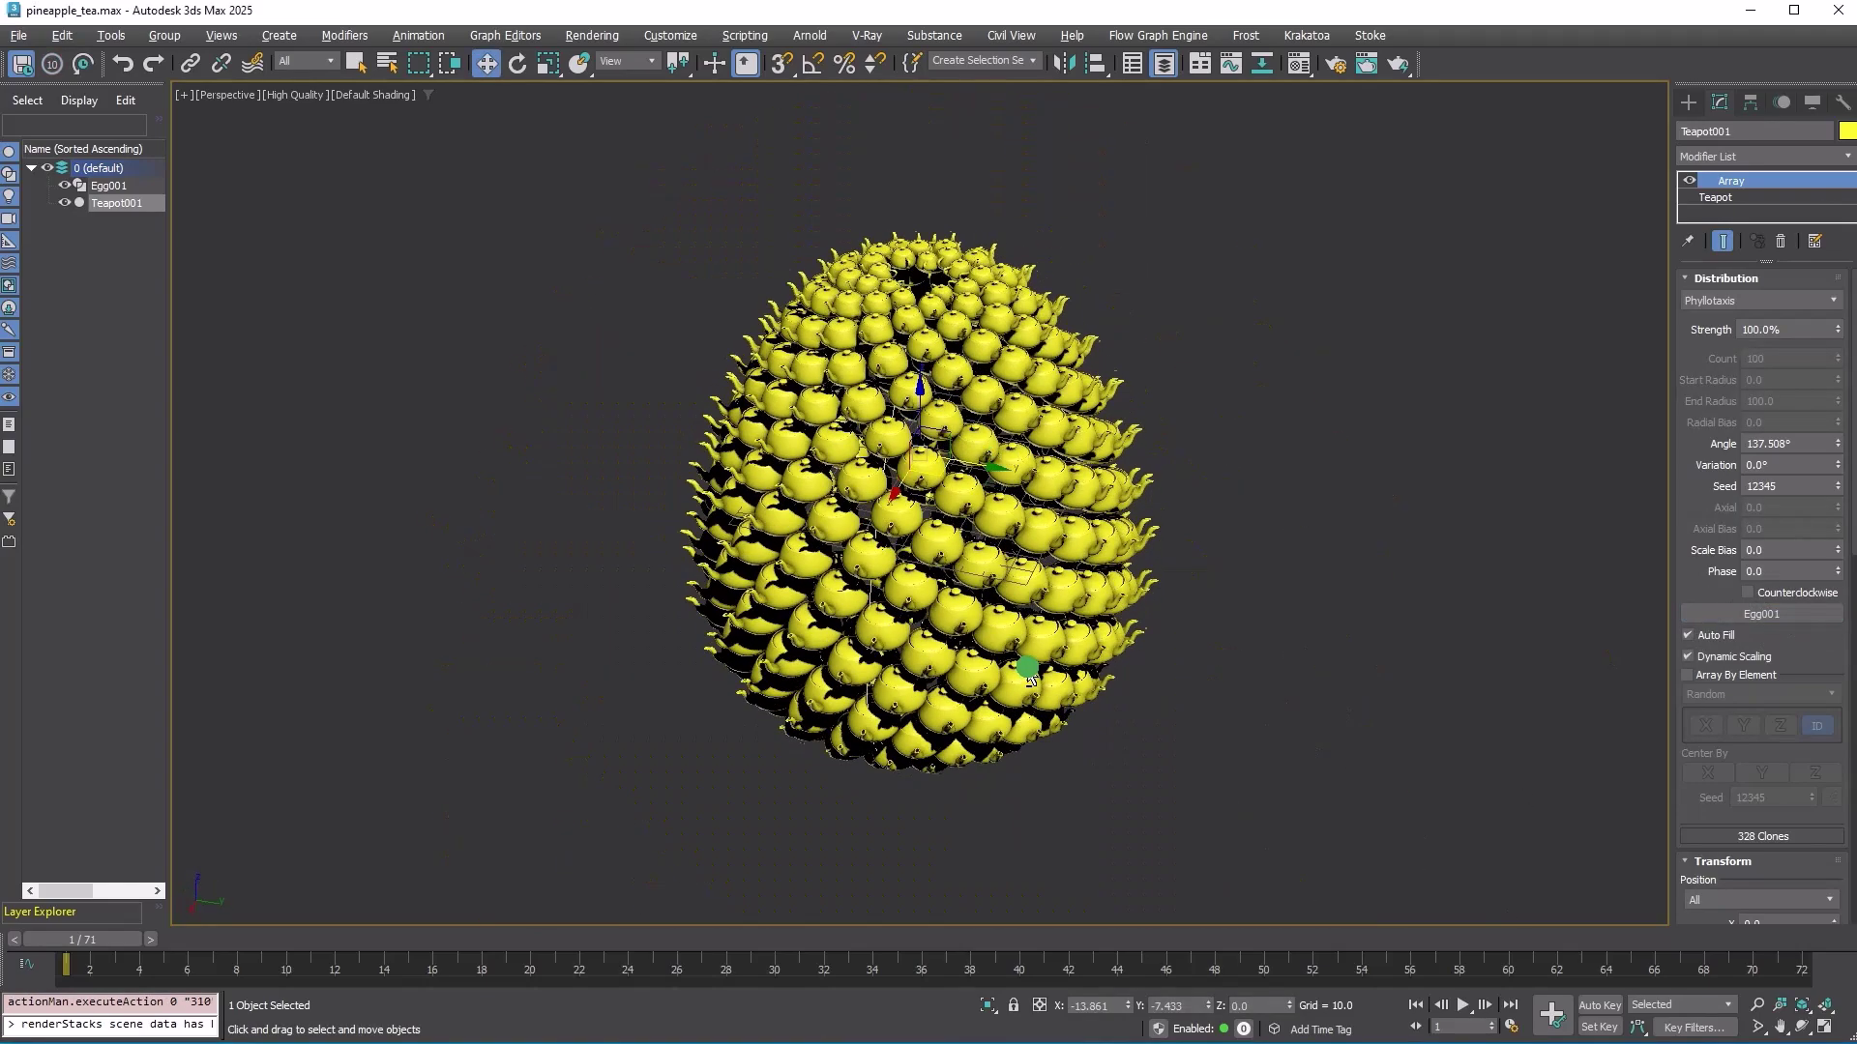
pyautogui.click(1700, 634)
pyautogui.click(1700, 634)
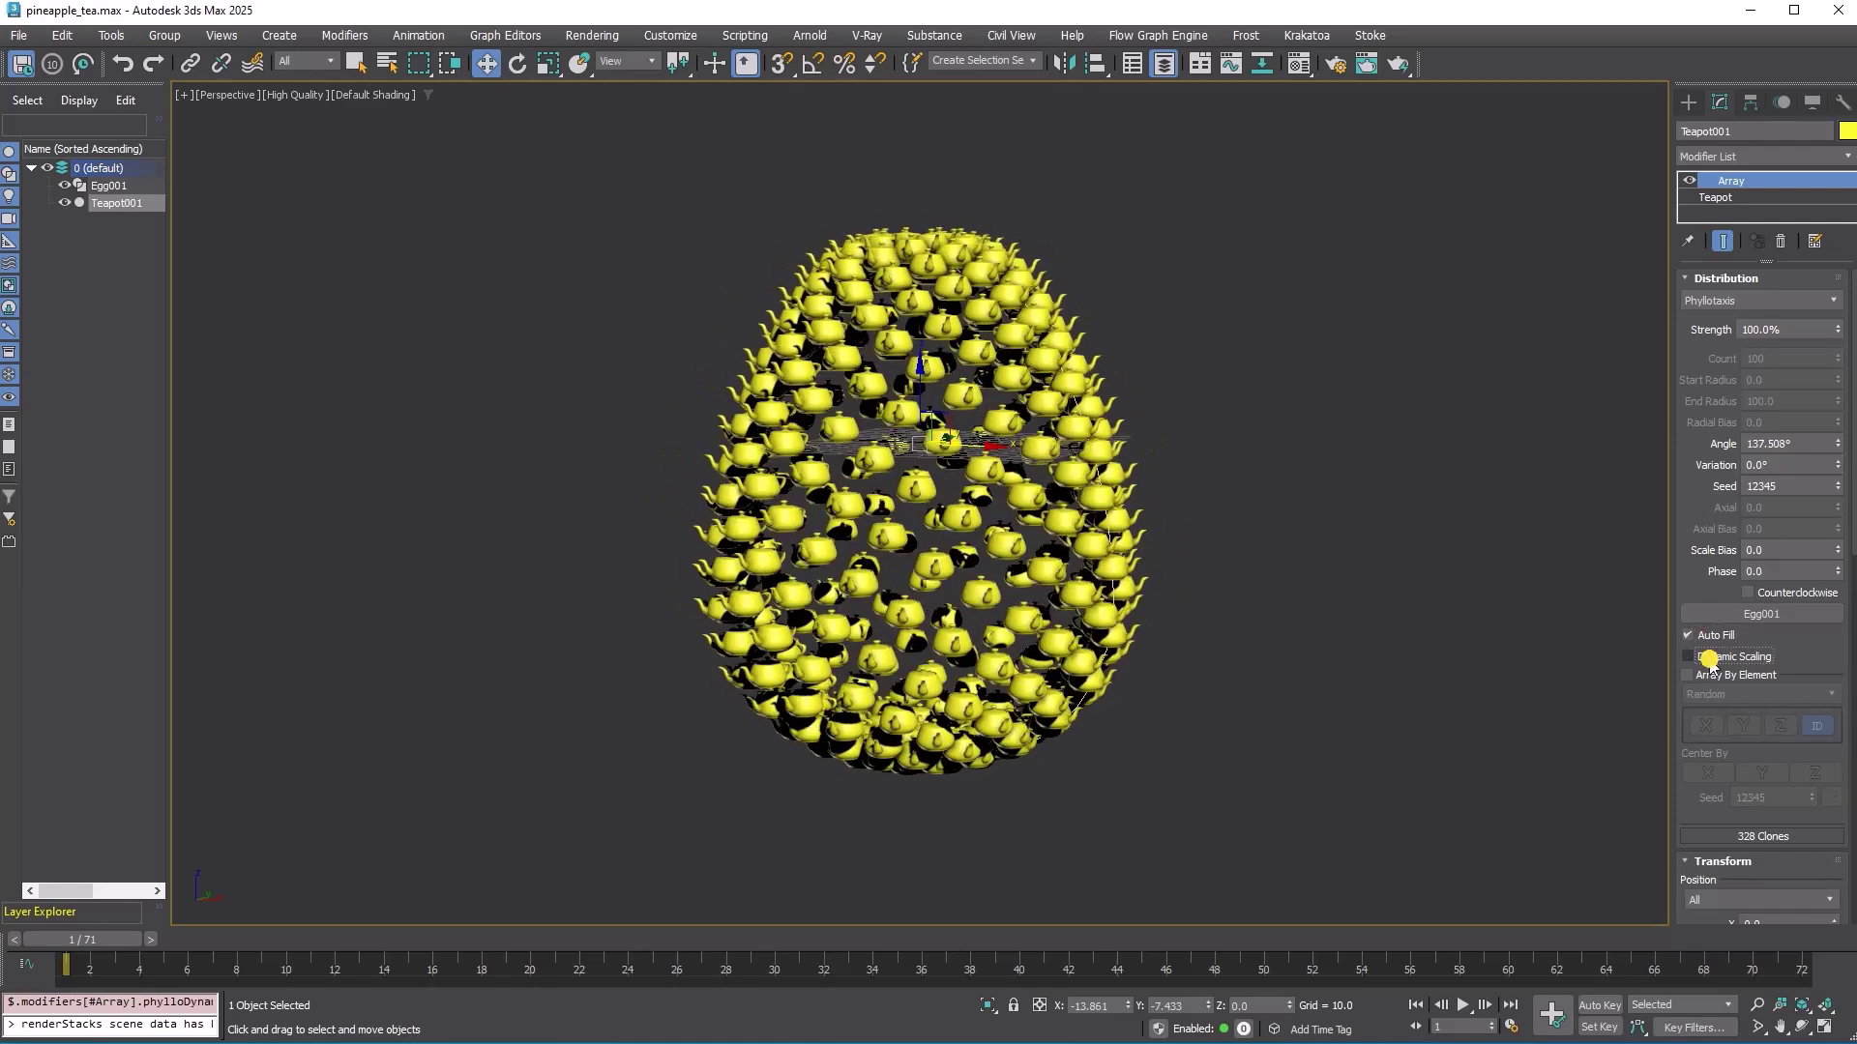
pyautogui.press('z')
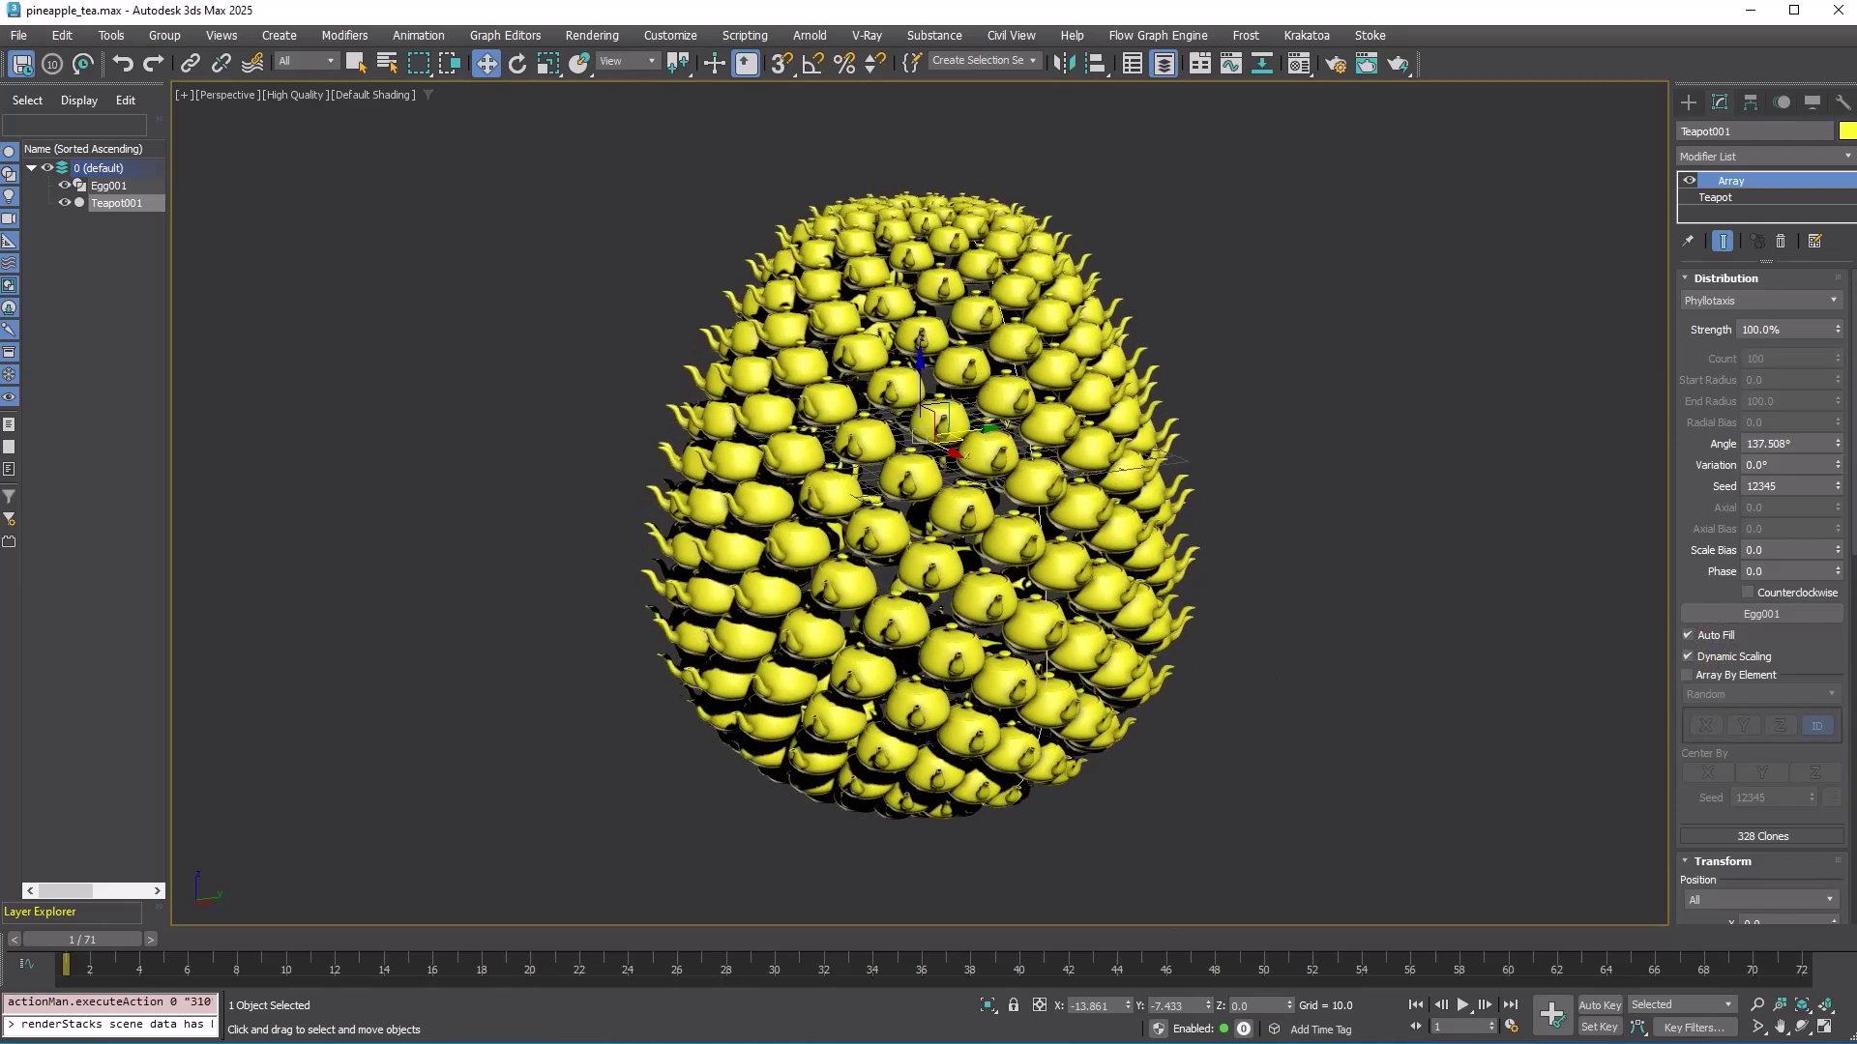